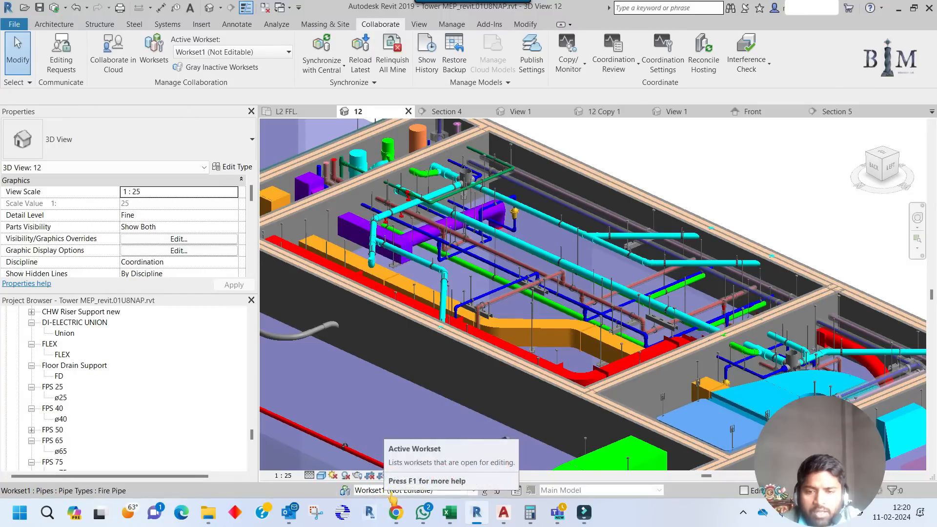
Check which worksets are available as the active workset and view the wider MEP model in 3D.
click(382, 490)
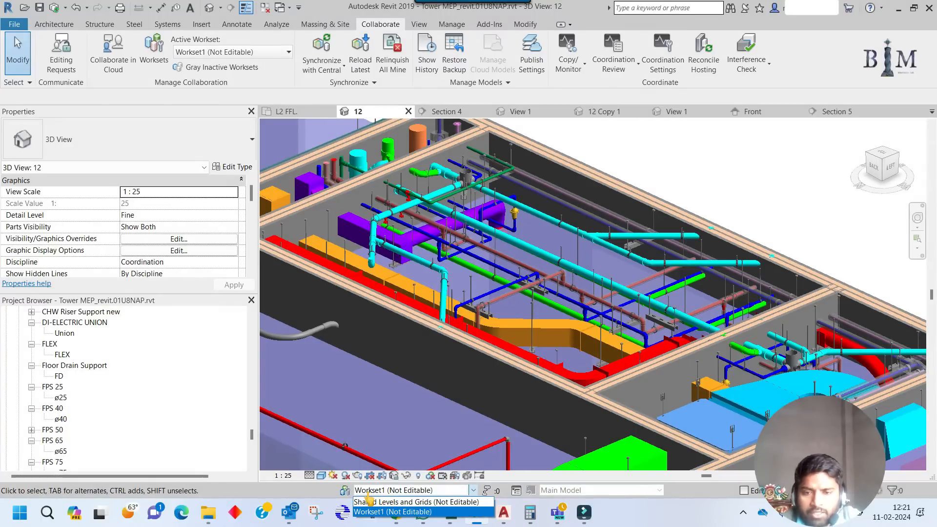
click(335, 498)
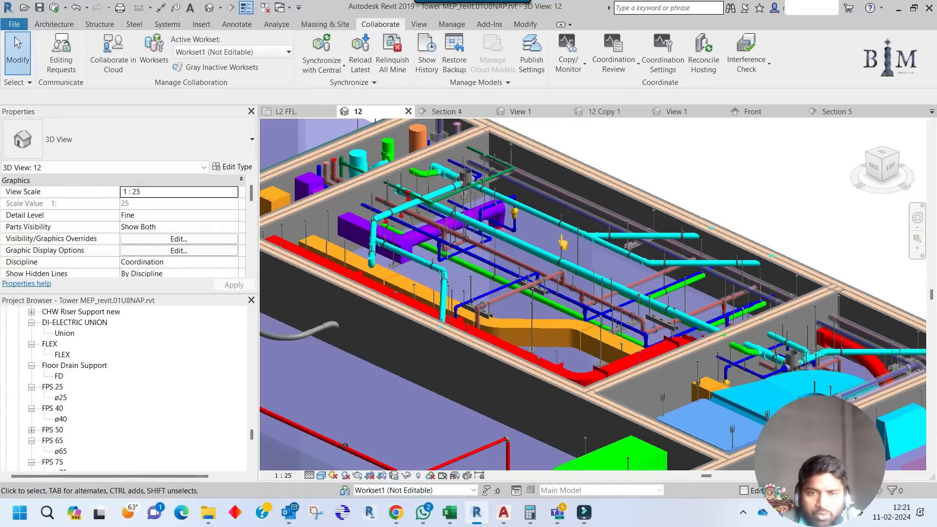
scroll(562, 242, down, 1)
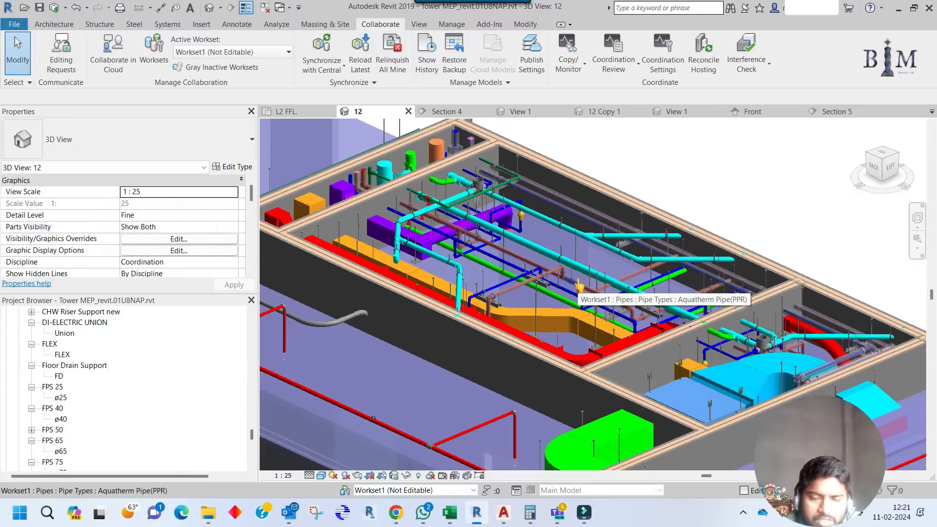
scroll(579, 287, down, 2)
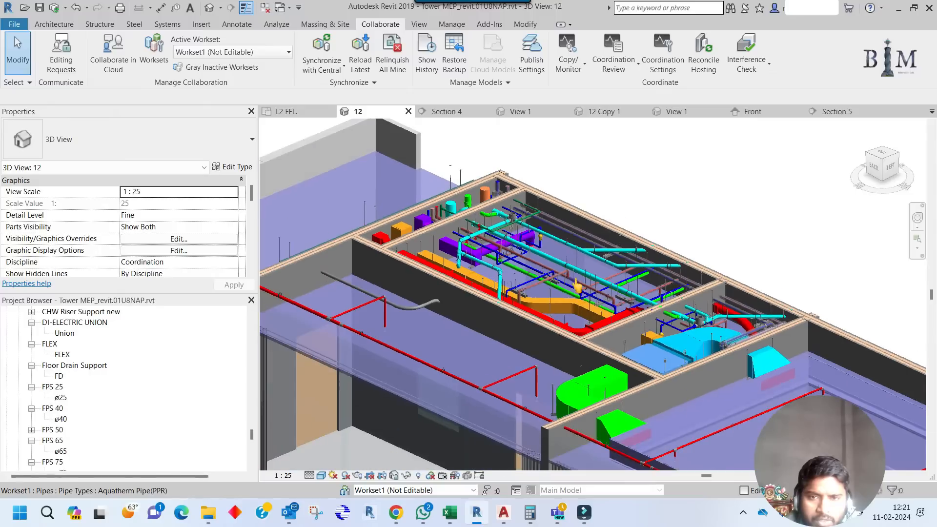
scroll(449, 157, down, 2)
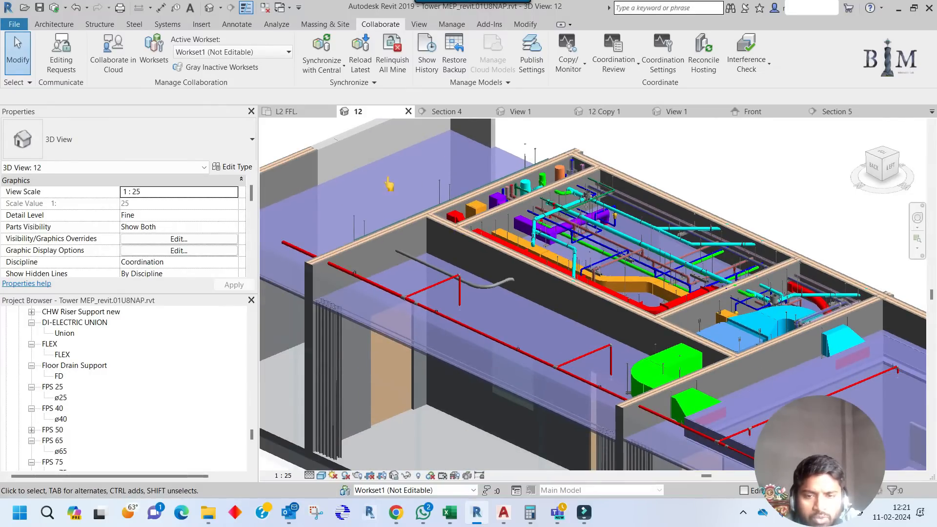
Open the Worksets dialog and create a new workset named M_HVAC.
click(345, 491)
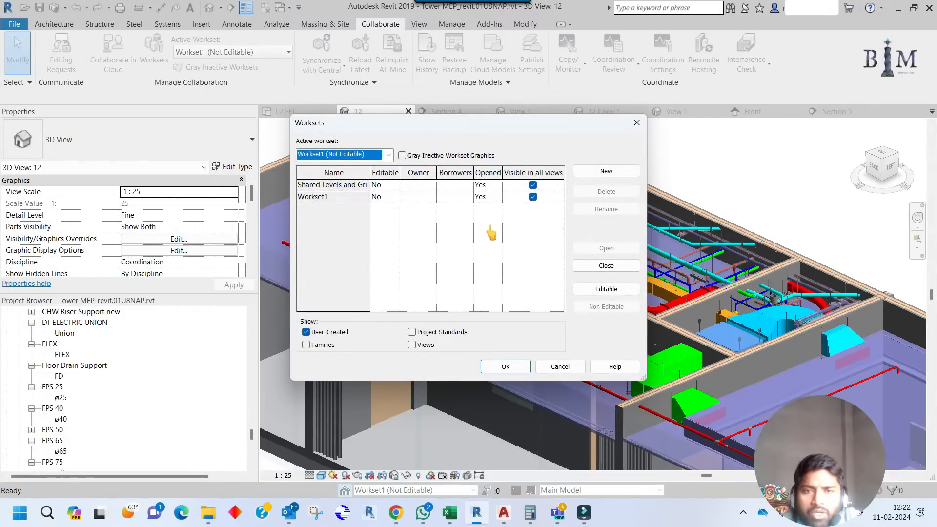
click(606, 171)
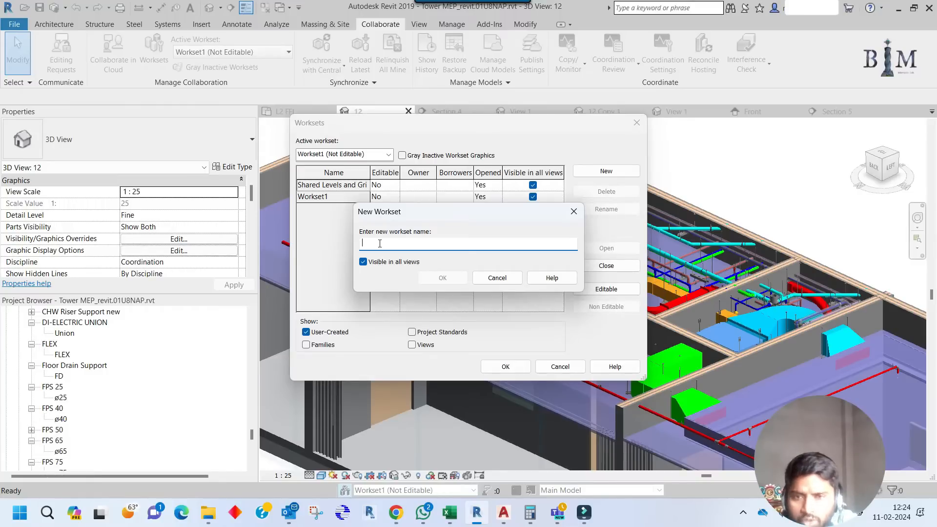
text(M)
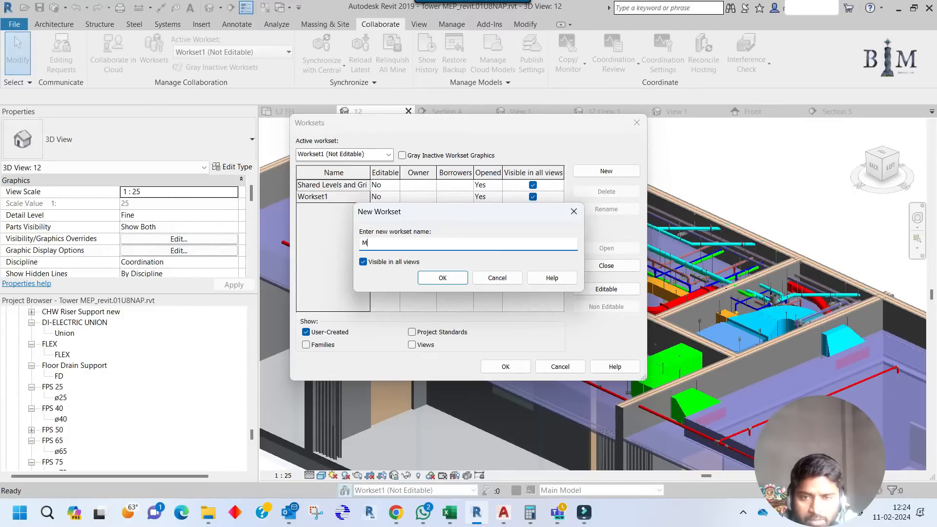
text(_)
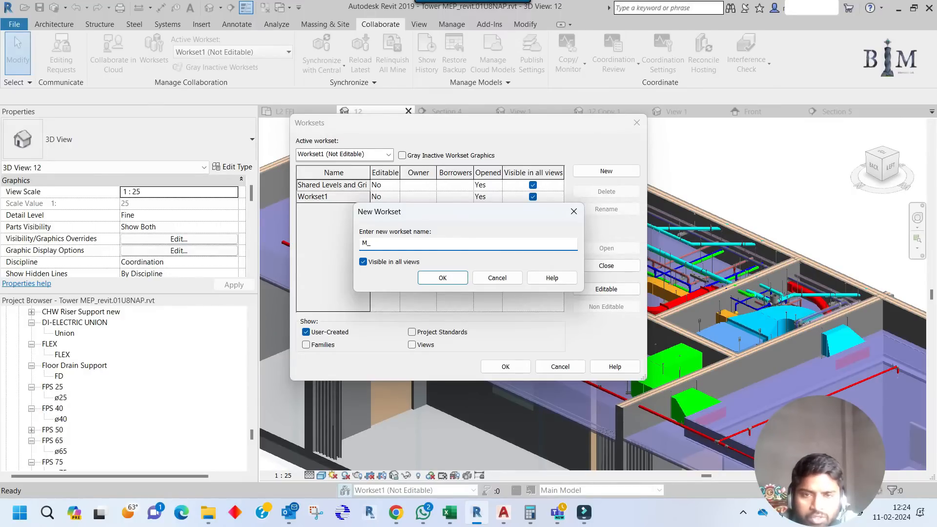
text(HVAC)
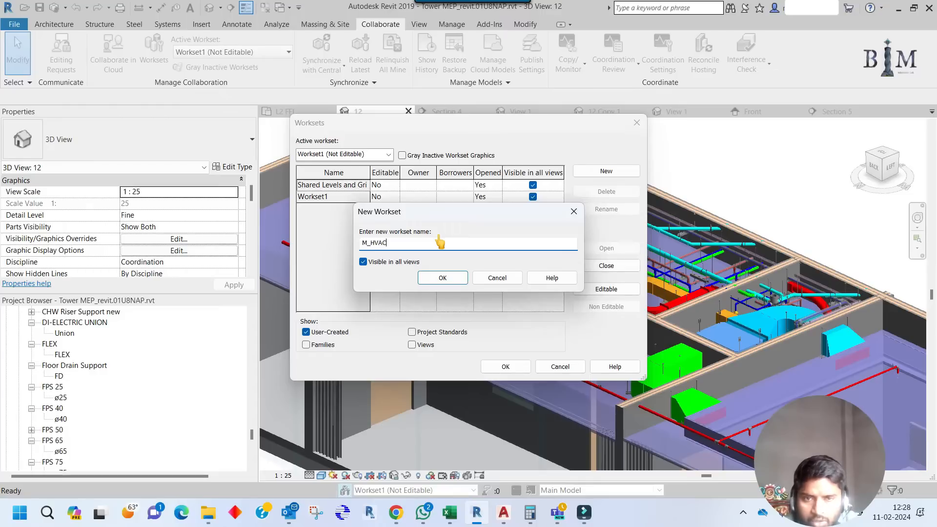
click(435, 278)
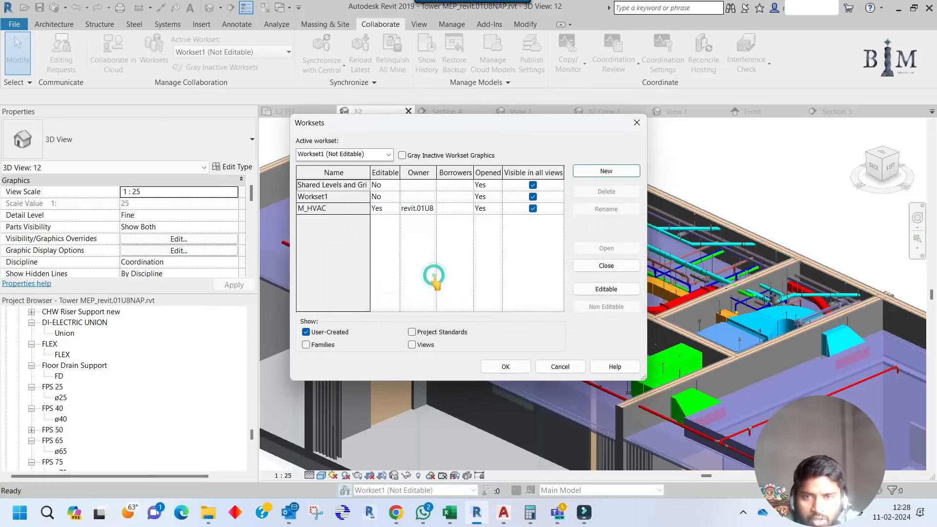
Create another workset named M_CHW for the chilled water services.
click(613, 171)
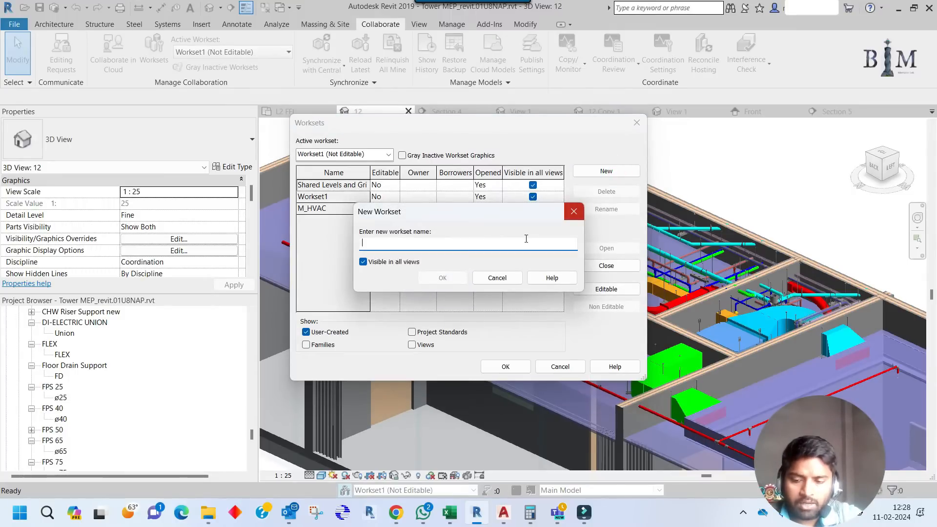
text(M_)
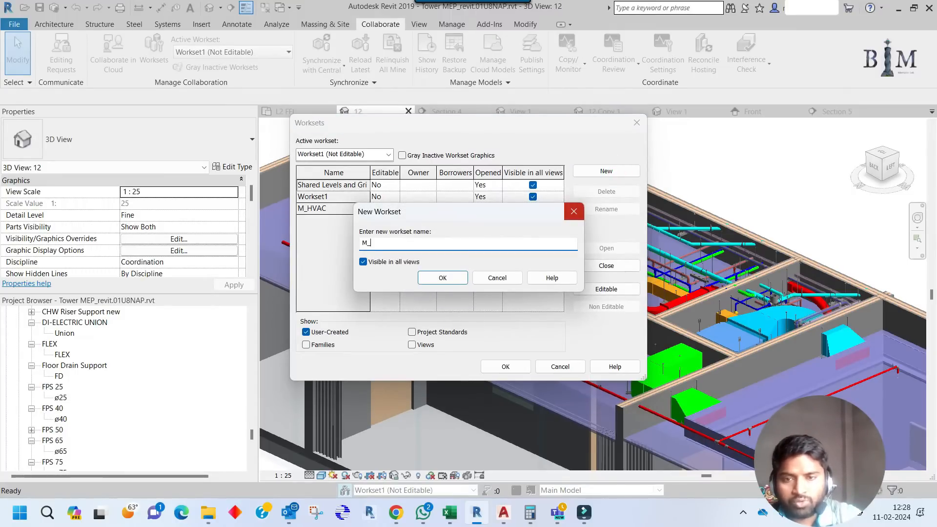
text(CHW)
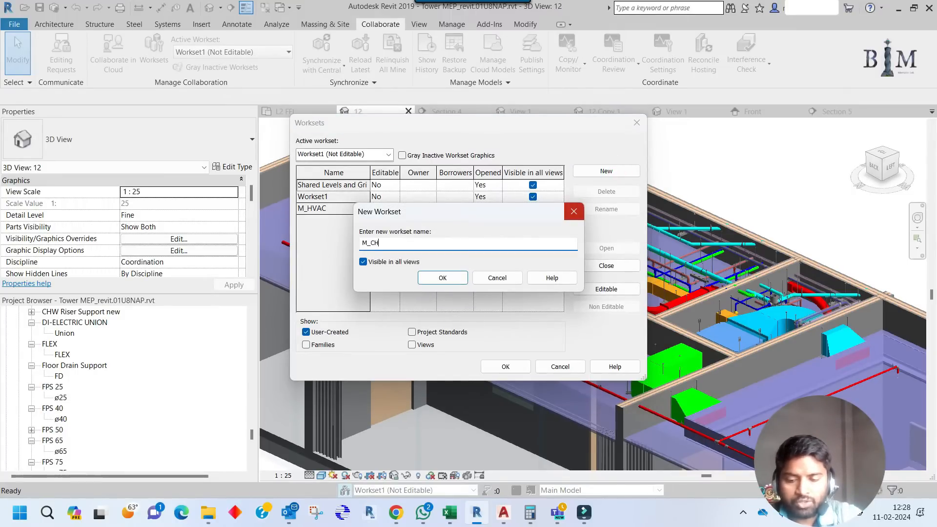
click(459, 277)
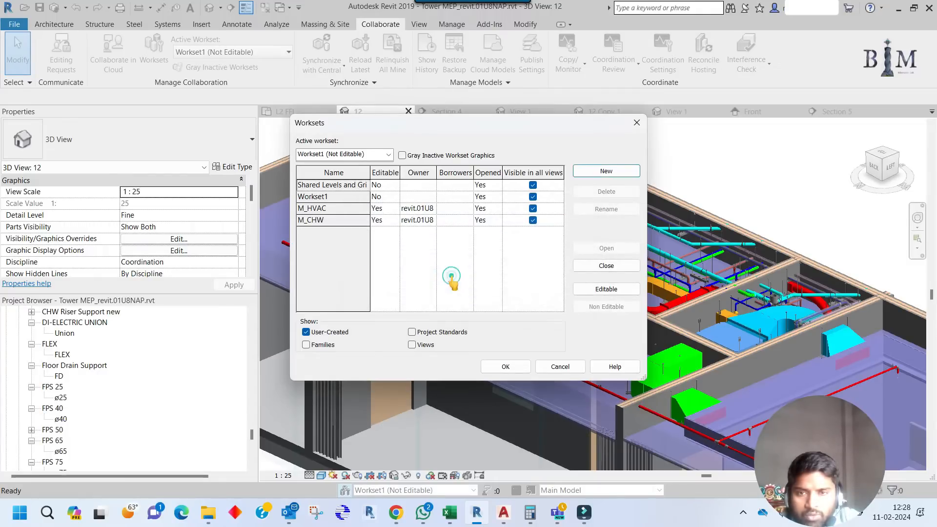
Add a mechanical equipment workset named M_Equipment, with a capital M prefix.
click(626, 172)
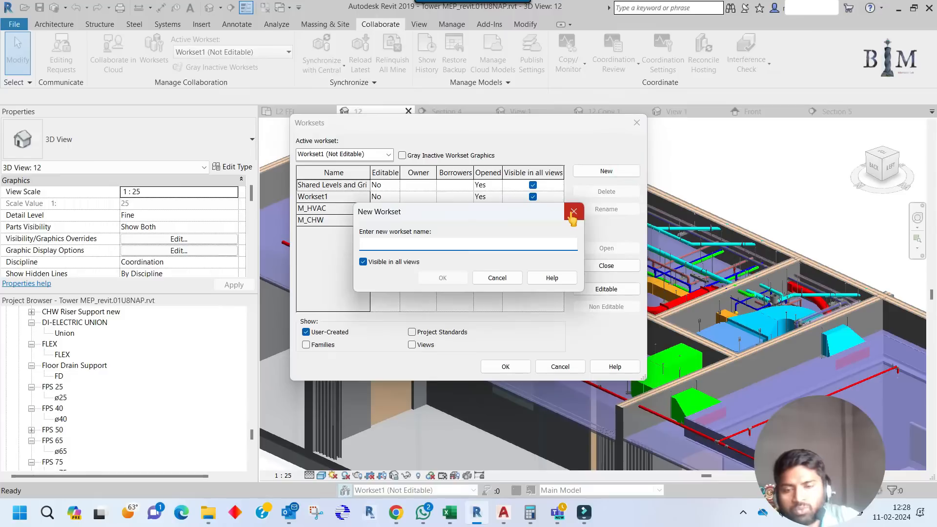
text(m_)
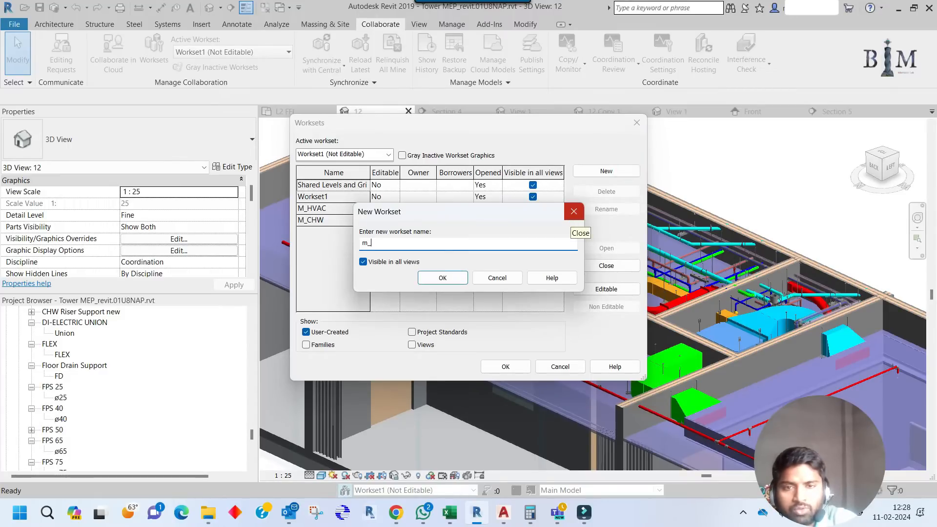
key(BackSpace)
key(BackSpace)
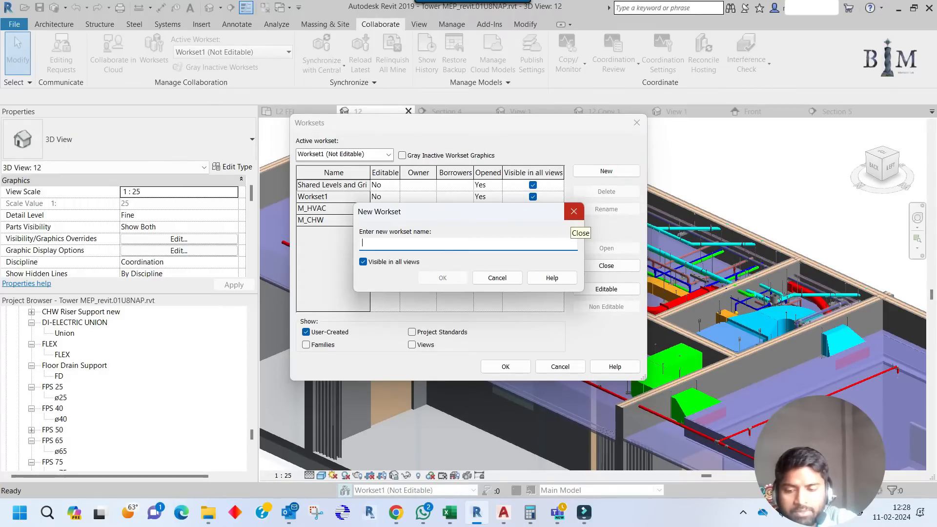
text(M_)
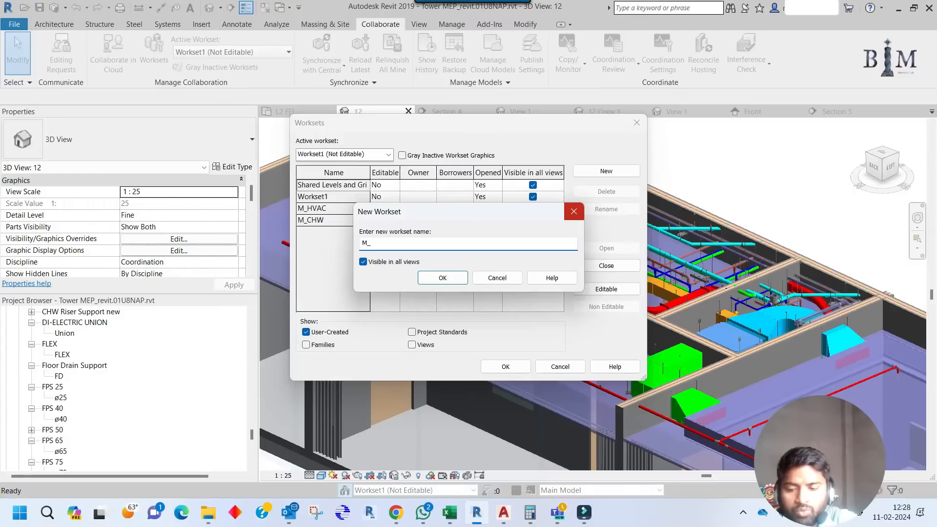
text(Equipment)
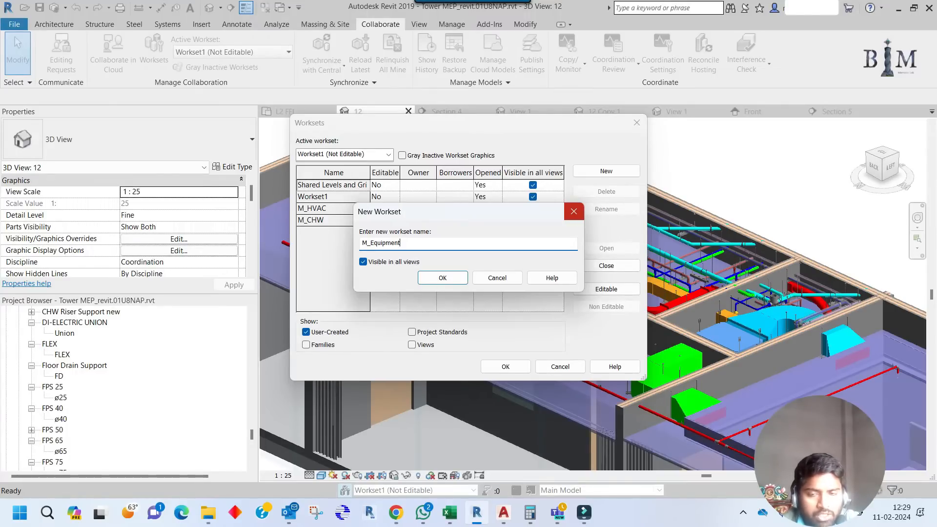
click(443, 279)
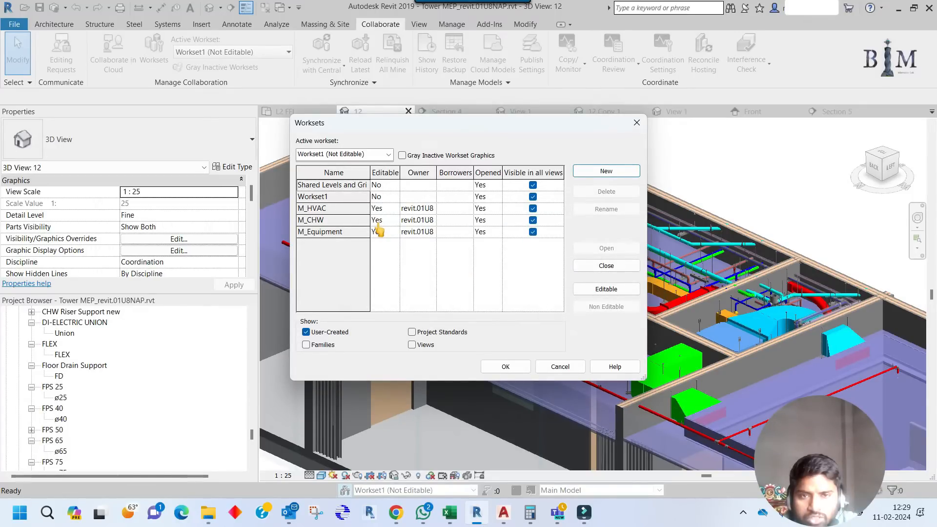
Add a workset named M_Support for the mechanical supports.
click(603, 172)
text(M)
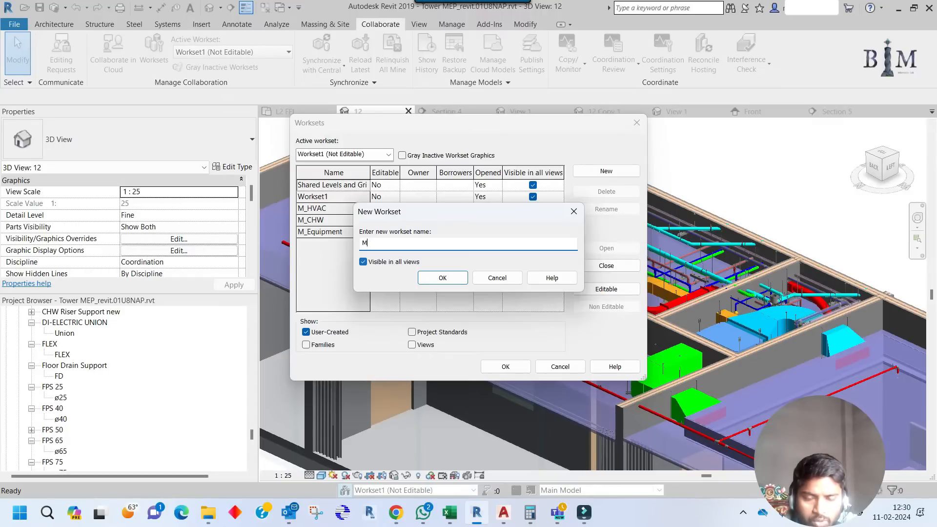
text(Support)
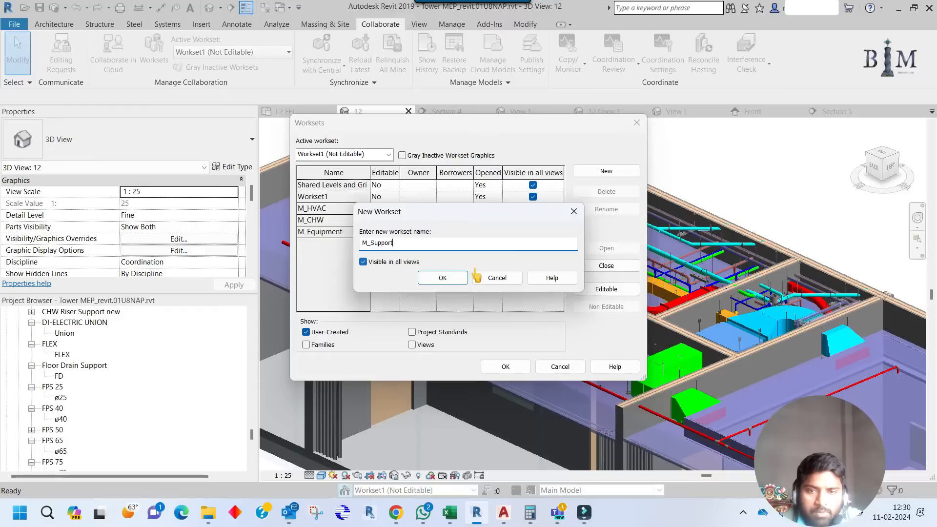
click(439, 278)
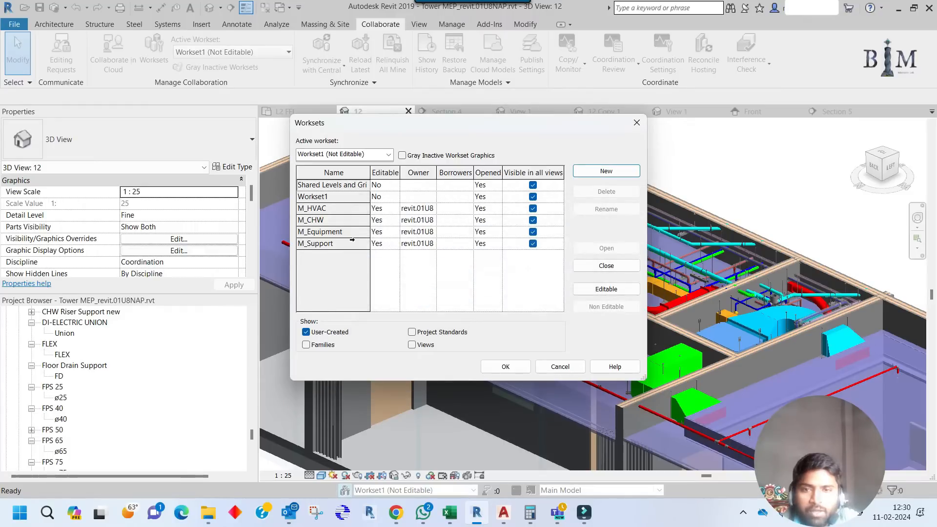
Create the first plumbing workset, named P_Drainage.
click(605, 172)
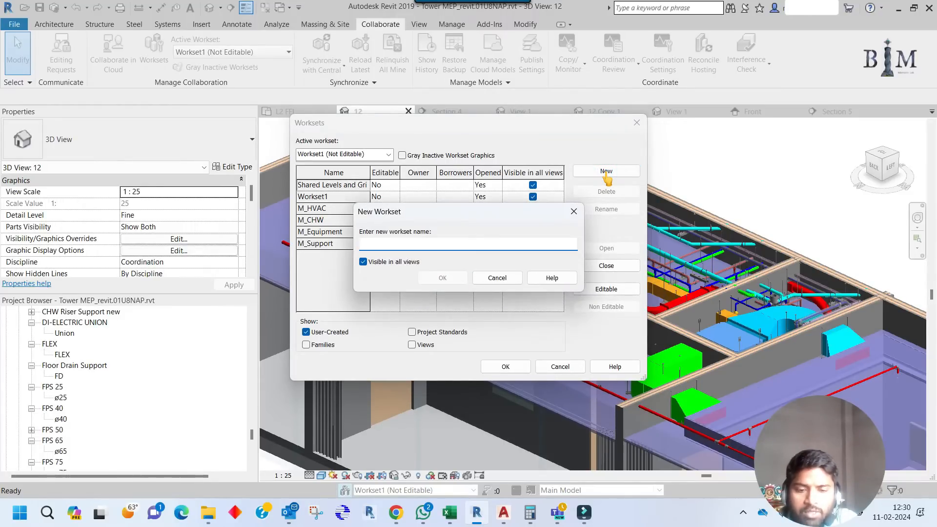
text(P)
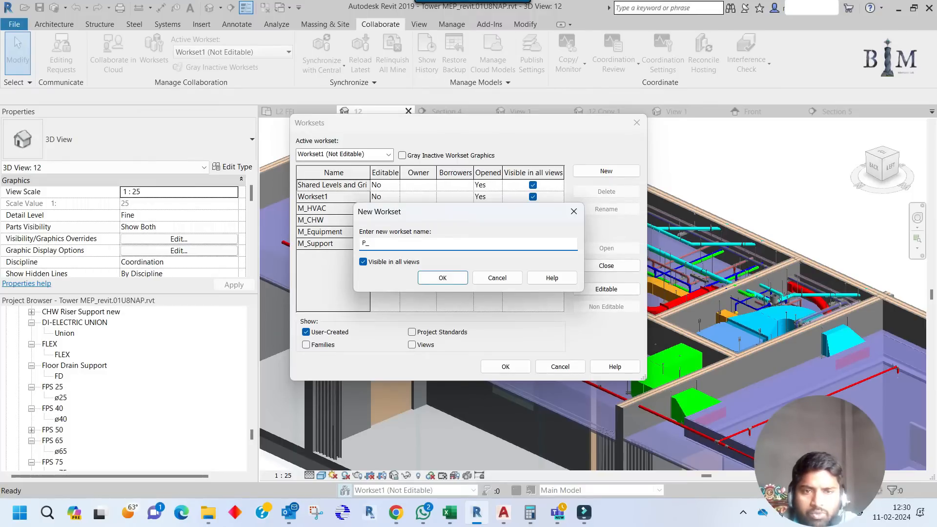
text(_Drainage)
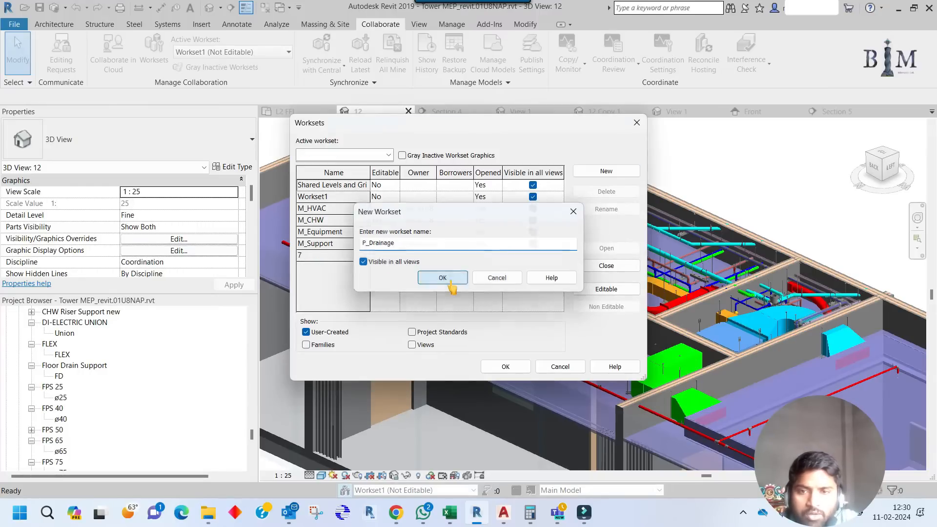
click(443, 277)
Create a plumbing workset named P_WaterSupply.
click(606, 172)
text(P)
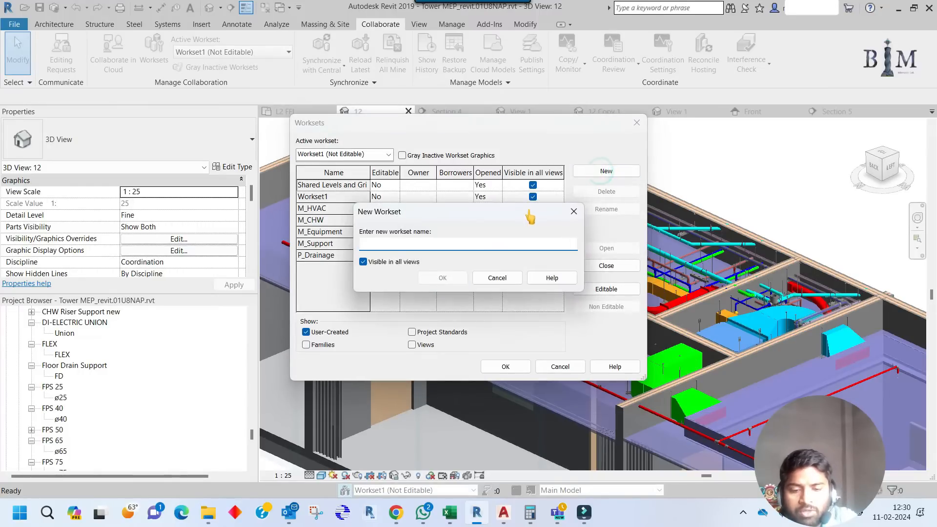
text(_W)
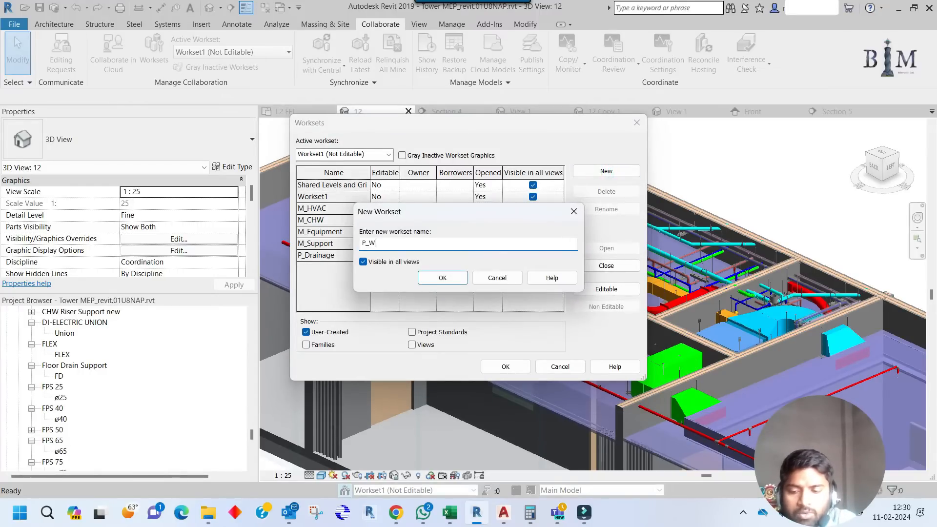
text(aterSu)
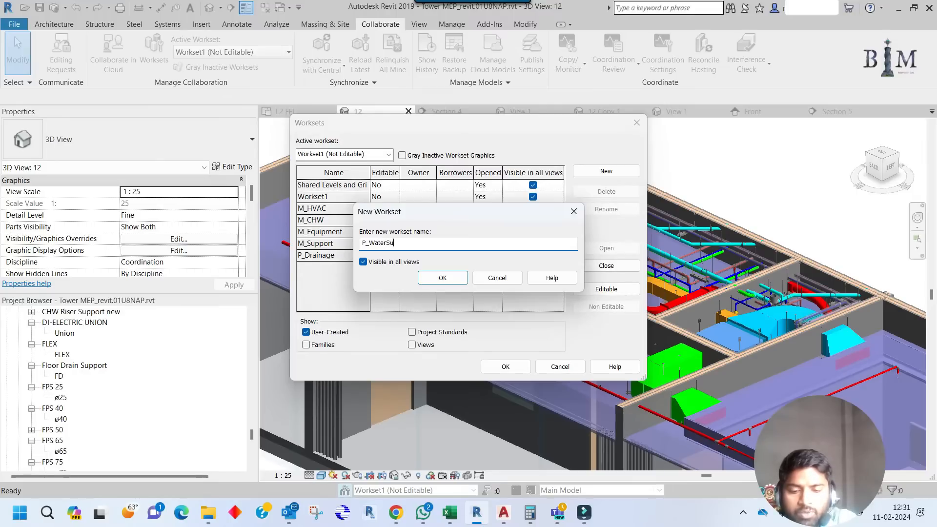
text(pply)
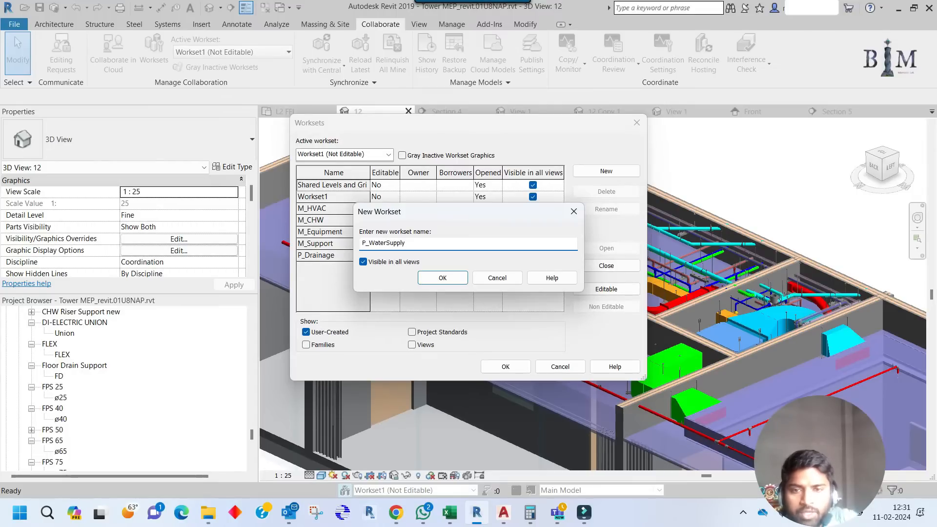
click(443, 278)
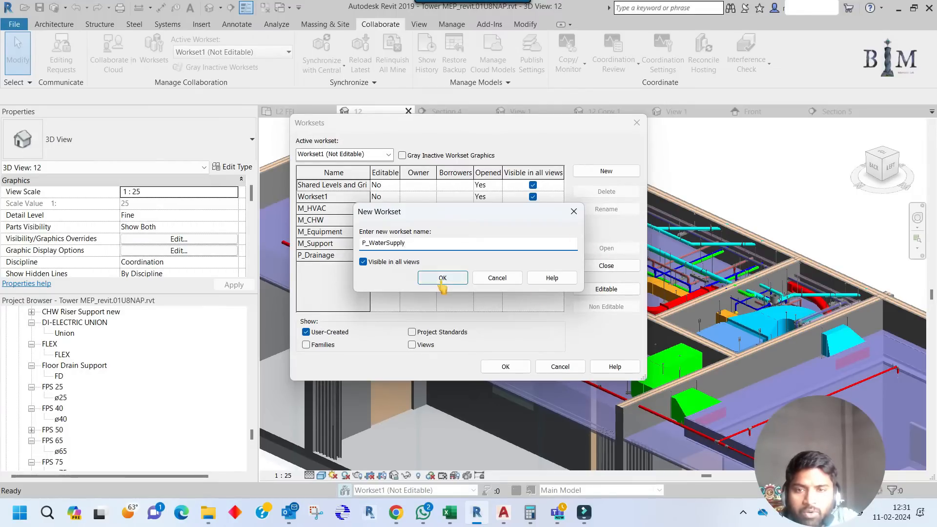
Create a plumbing workset named P_FireProtection.
click(593, 173)
text(P)
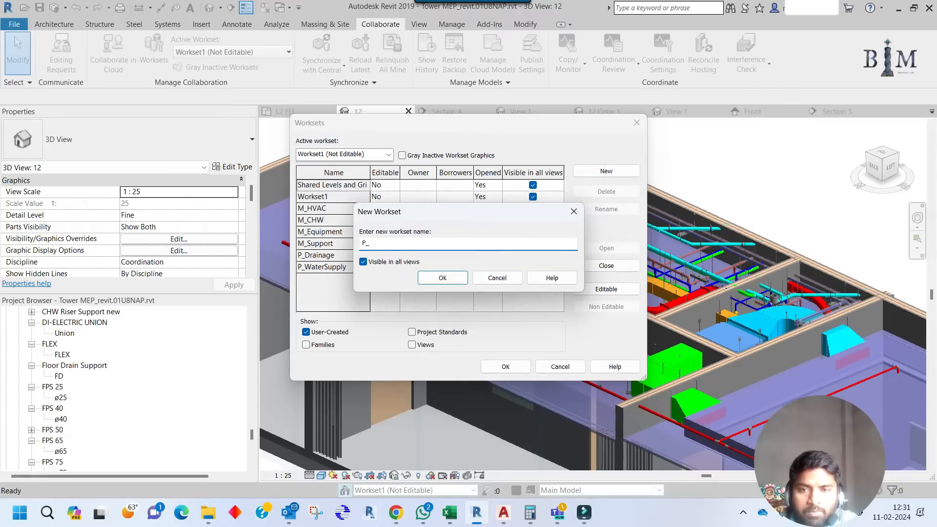
text(_Fire)
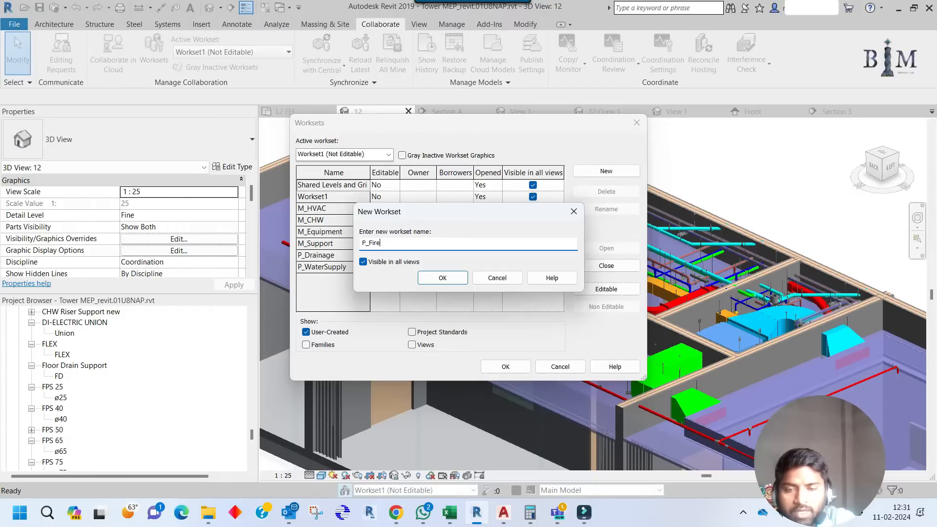
text(P)
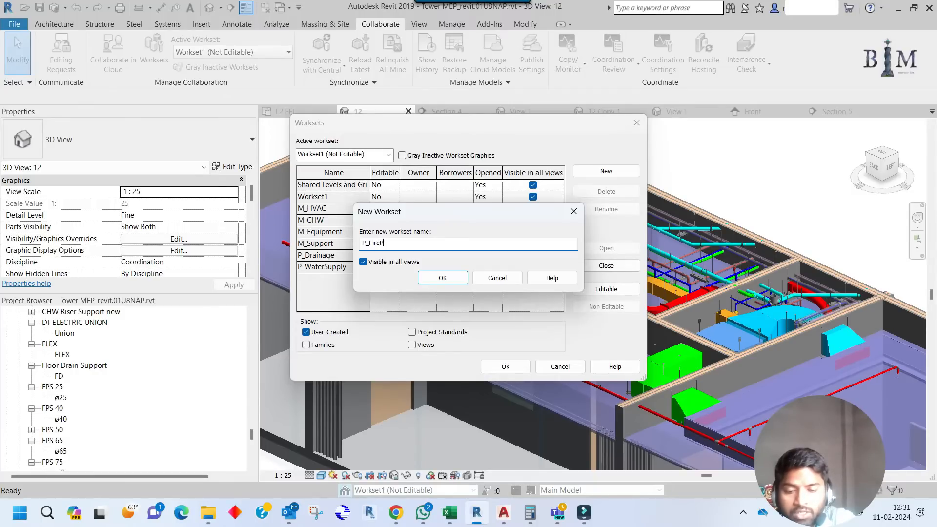
text(rotection)
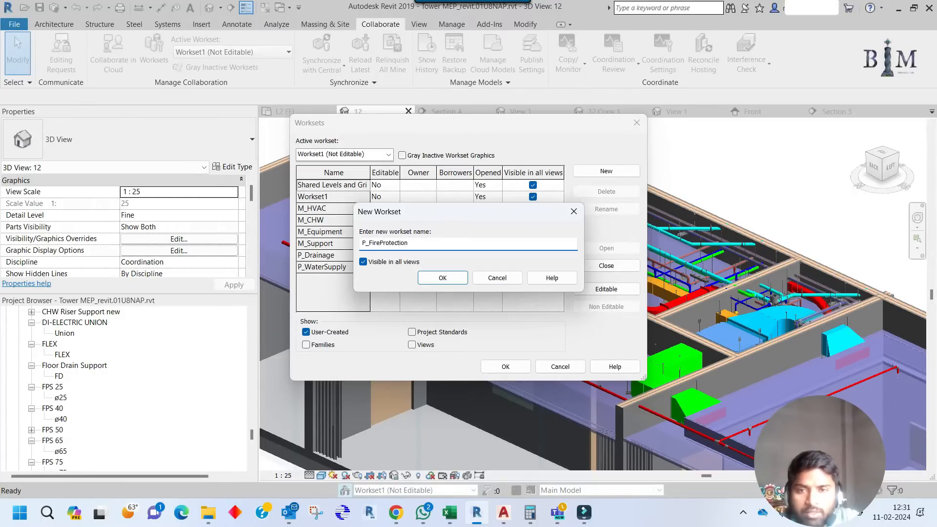
click(428, 279)
Add two more plumbing worksets, named P_Fixture and P_Support.
click(604, 172)
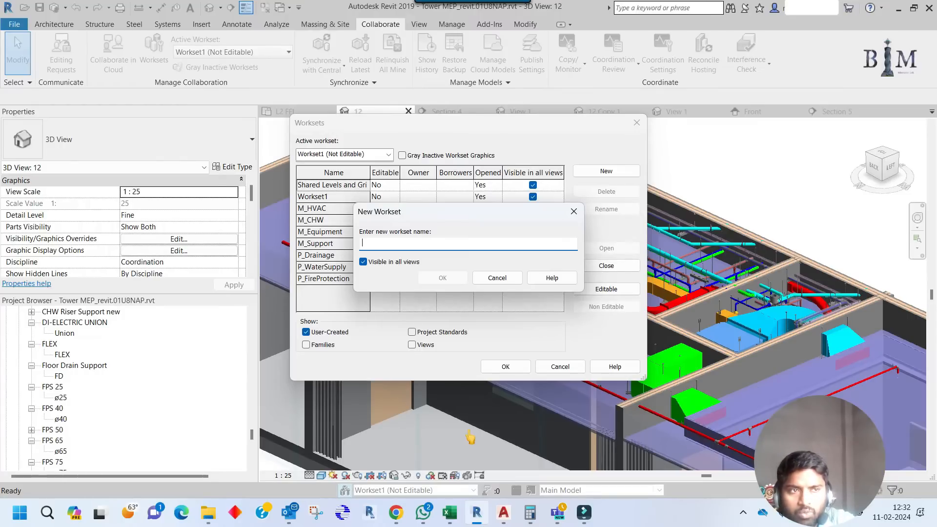
text(P_)
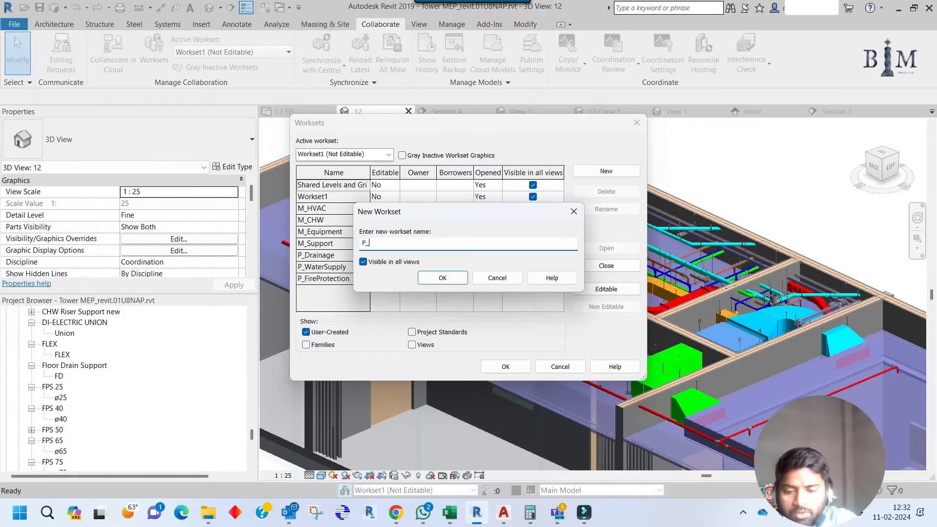
text(Fixture)
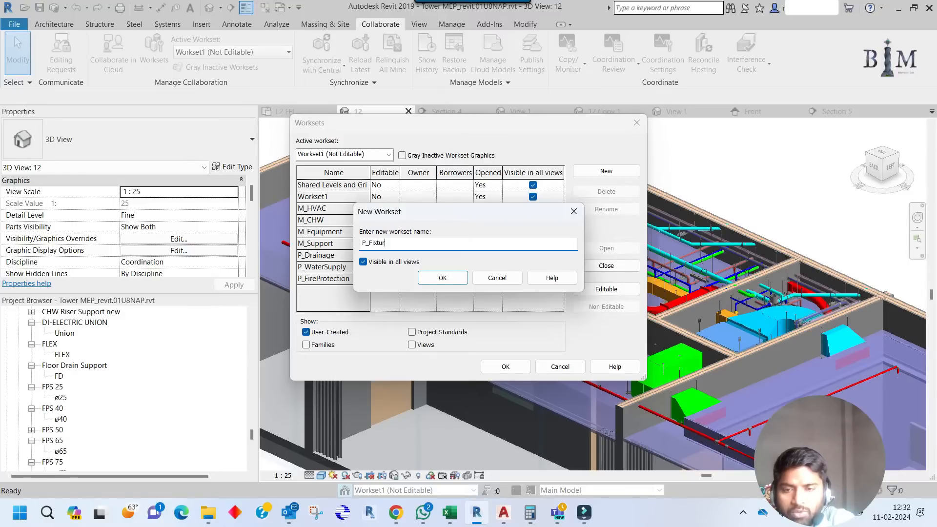
click(443, 278)
click(596, 170)
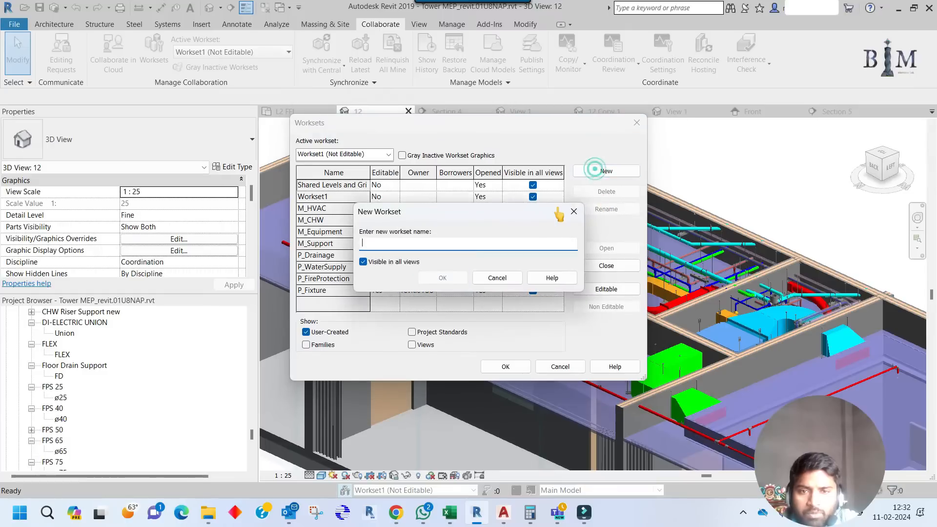
text(P_Support)
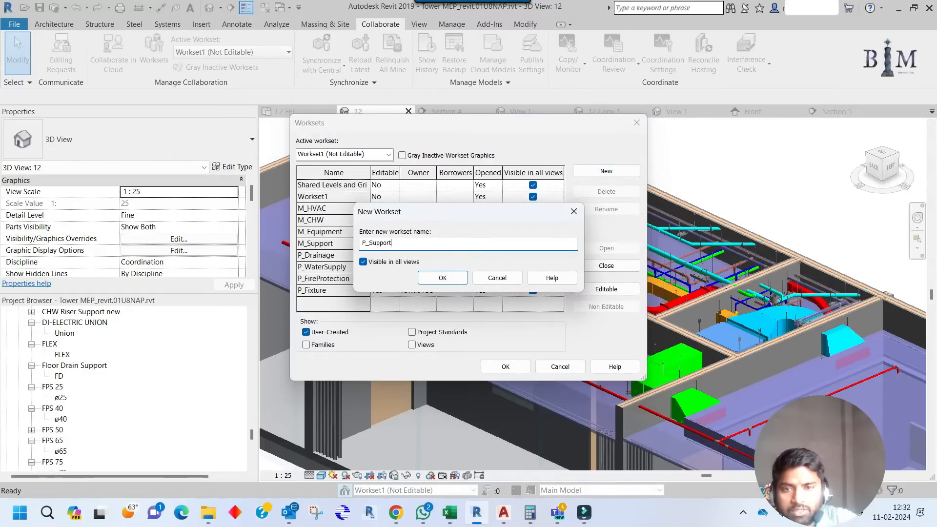
click(452, 277)
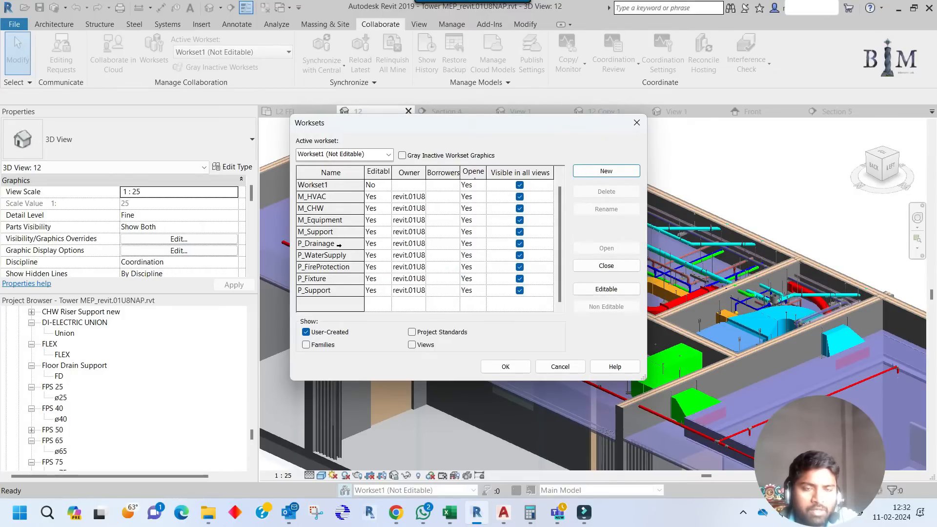
Create the first electrical workset, named E_PowerCableTray without any spaces.
click(606, 171)
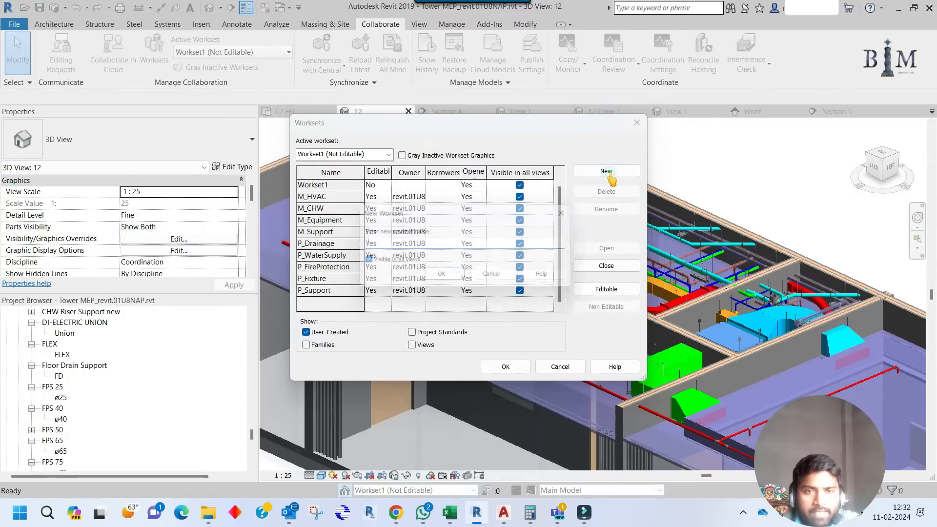
text(E)
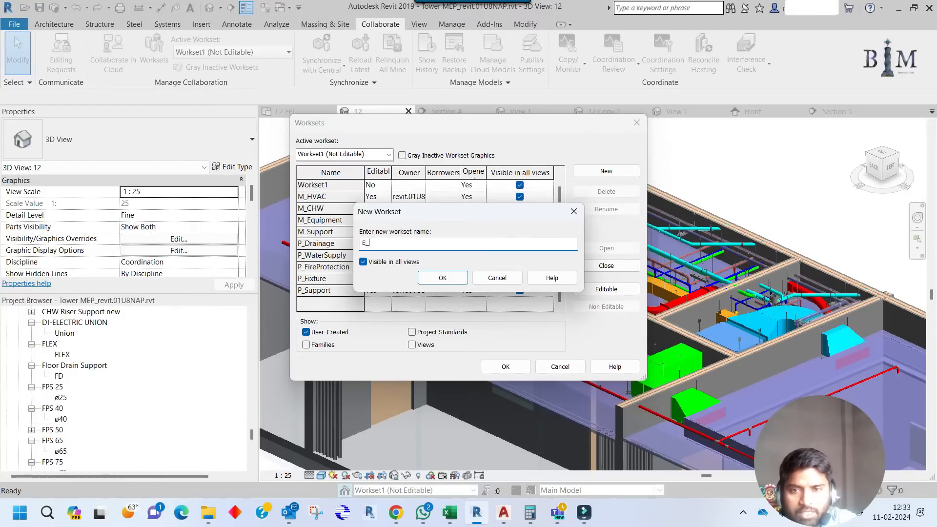
text(_Power Cable Tray)
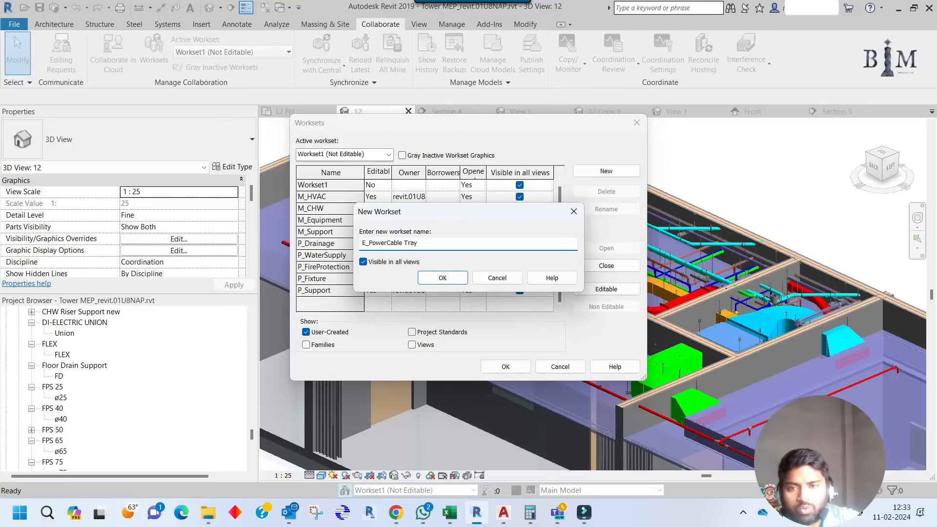
click(406, 243)
click(442, 278)
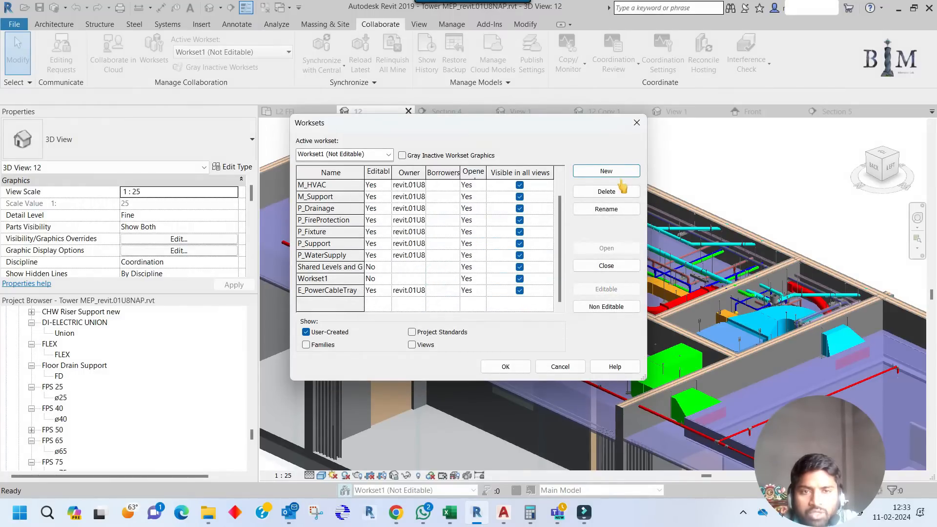
Add two electrical worksets, named E_Trunking and E_BMS.
click(607, 171)
text(E_)
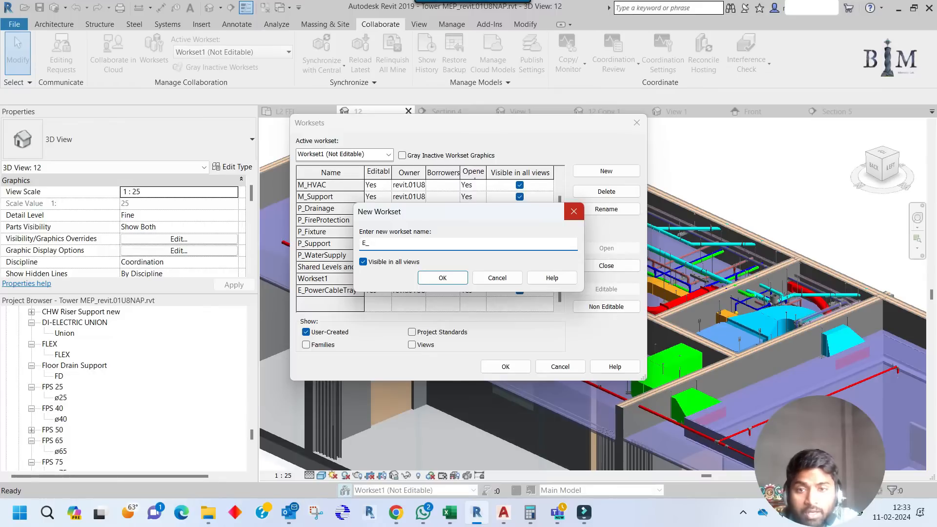
text(Trunking)
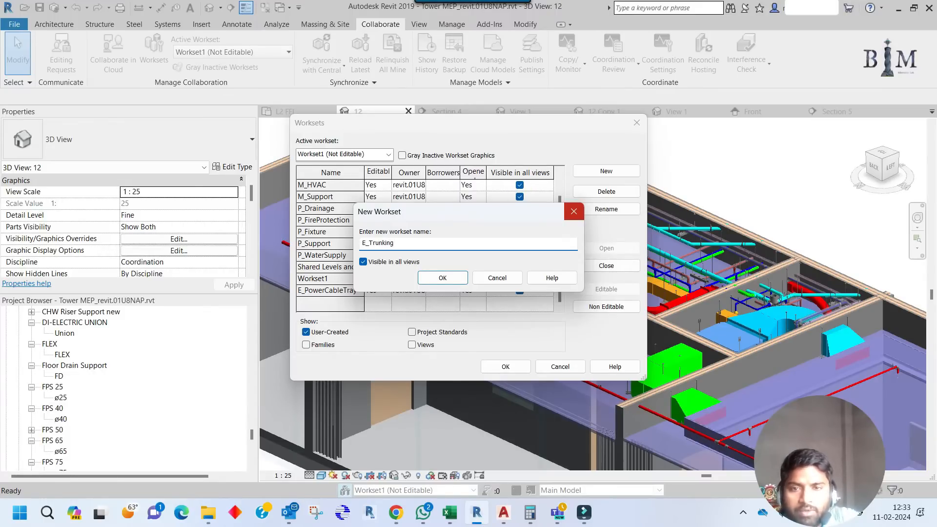
click(443, 279)
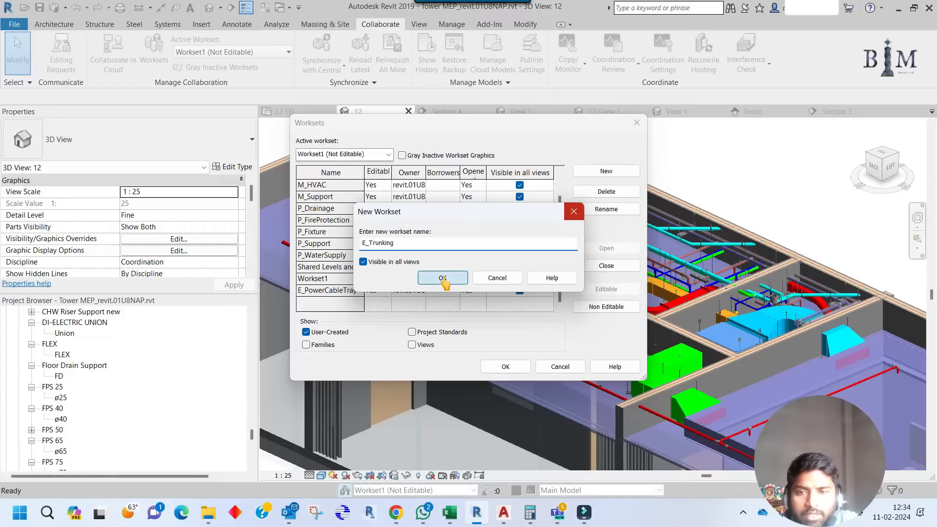
click(608, 172)
text(E)
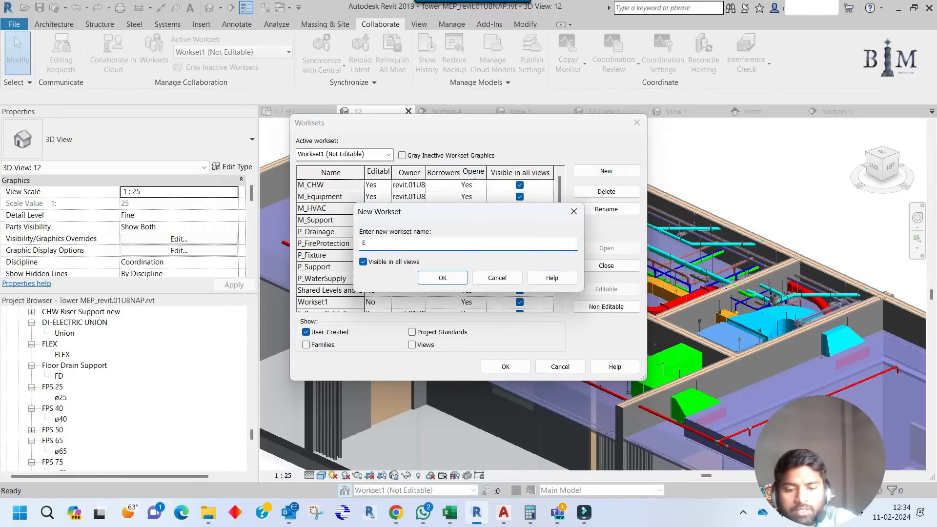
text(_BMS)
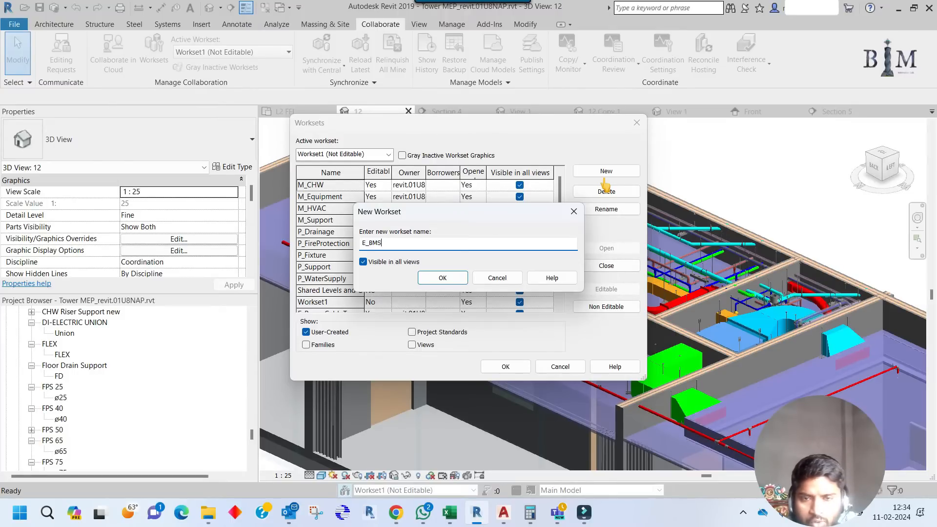
click(443, 276)
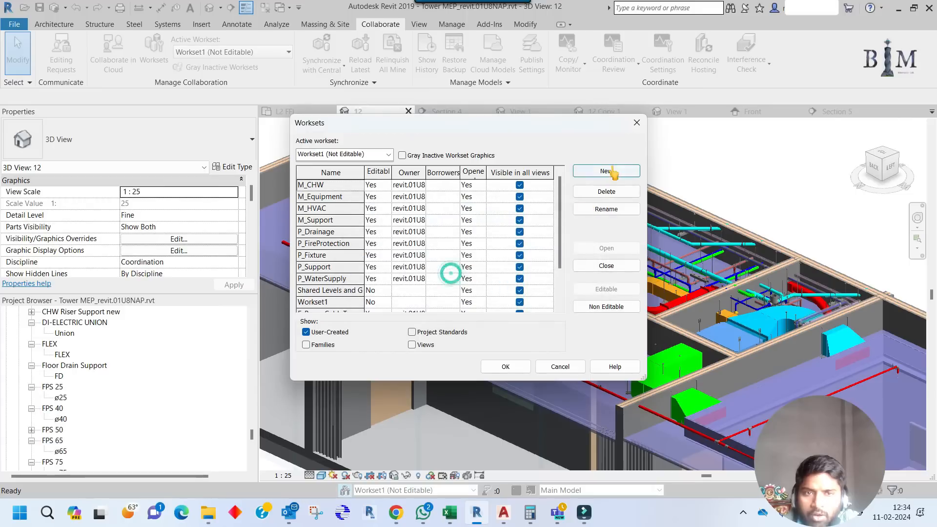
Create an electrical workset named E_FireAlarm for the fire alarm system.
click(606, 171)
text(E)
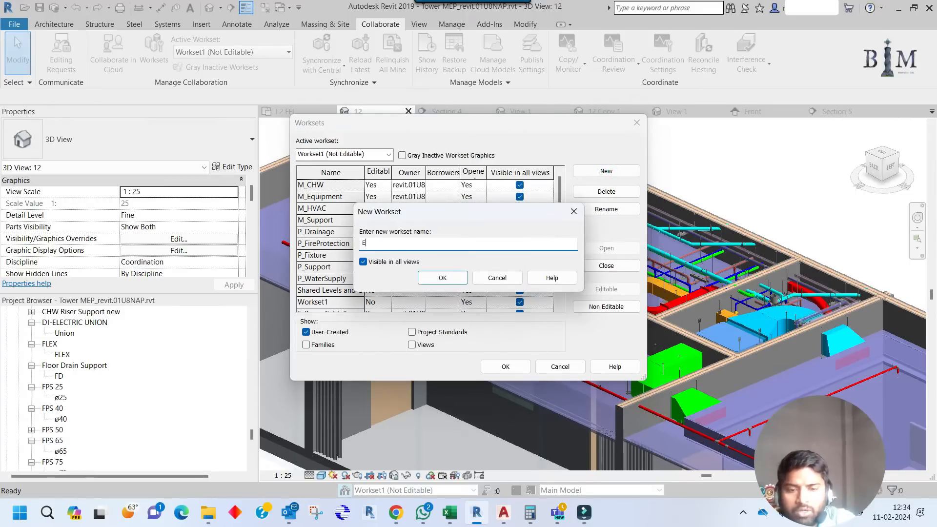
text(_Fire)
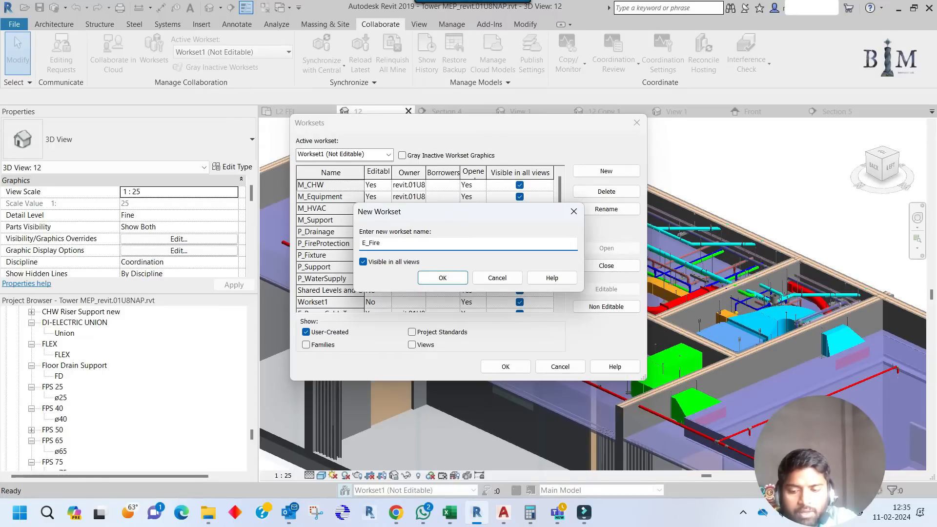
text(Alarm)
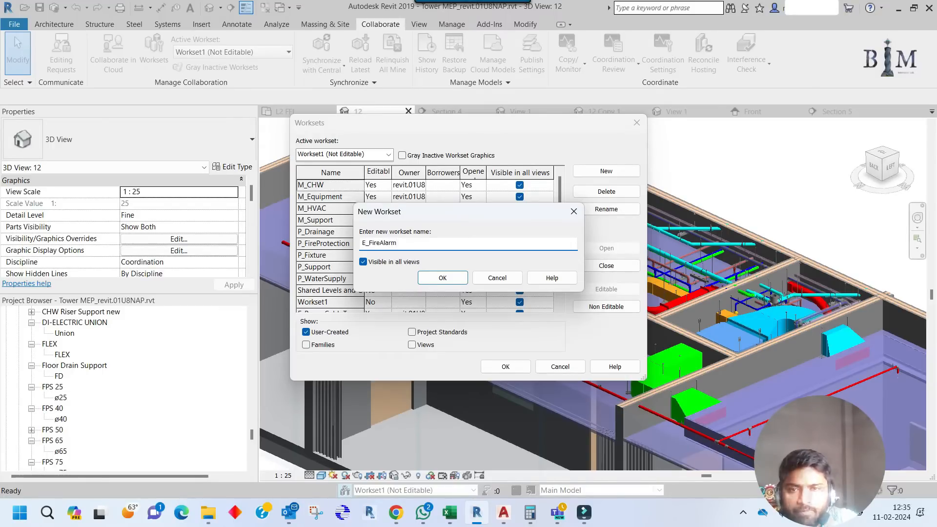
click(443, 278)
Create an electrical workset named E_PublicAddress for the public address system.
click(582, 170)
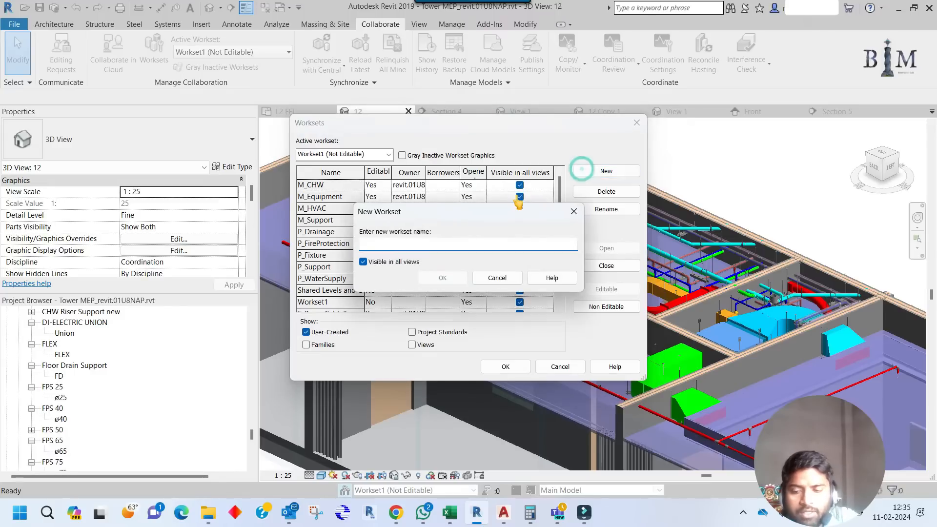
text(E_)
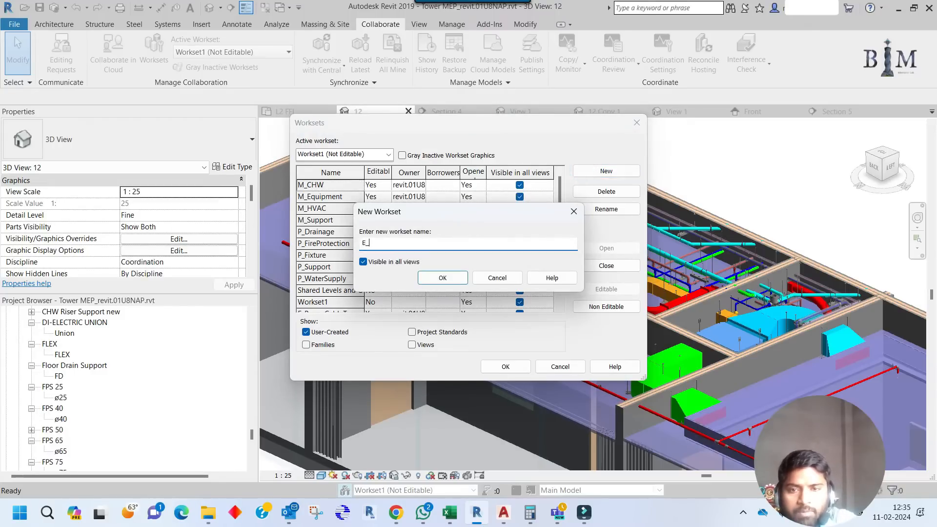
text(PublicAdd)
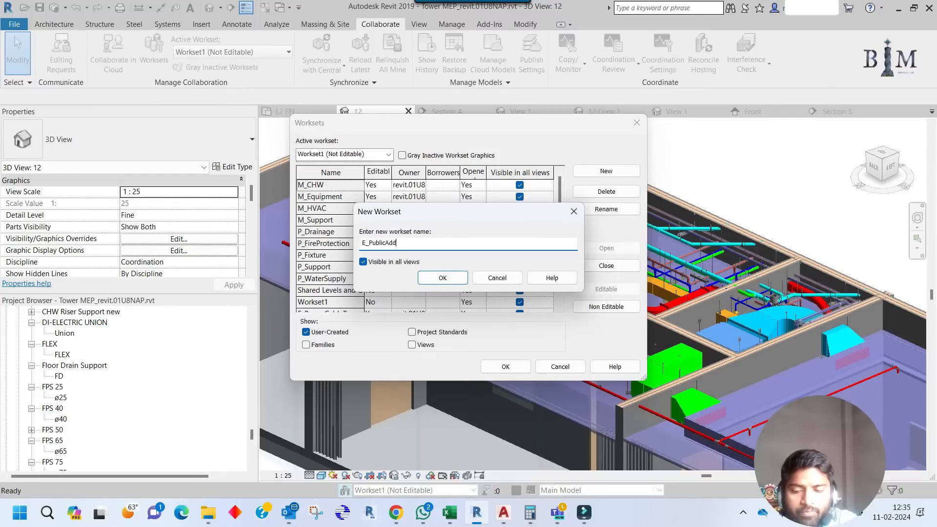
text(ress)
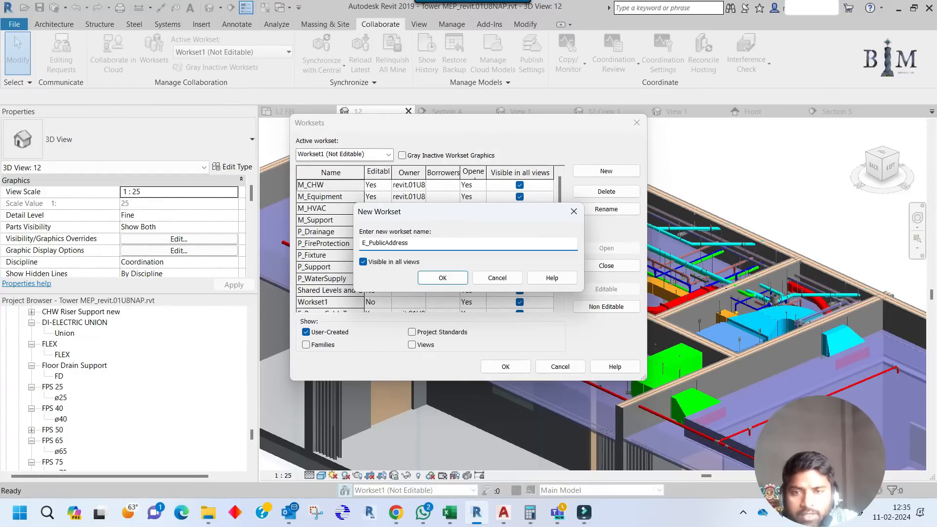
click(441, 277)
Add an electrical equipment workset named E_Equipment.
click(606, 171)
text(E)
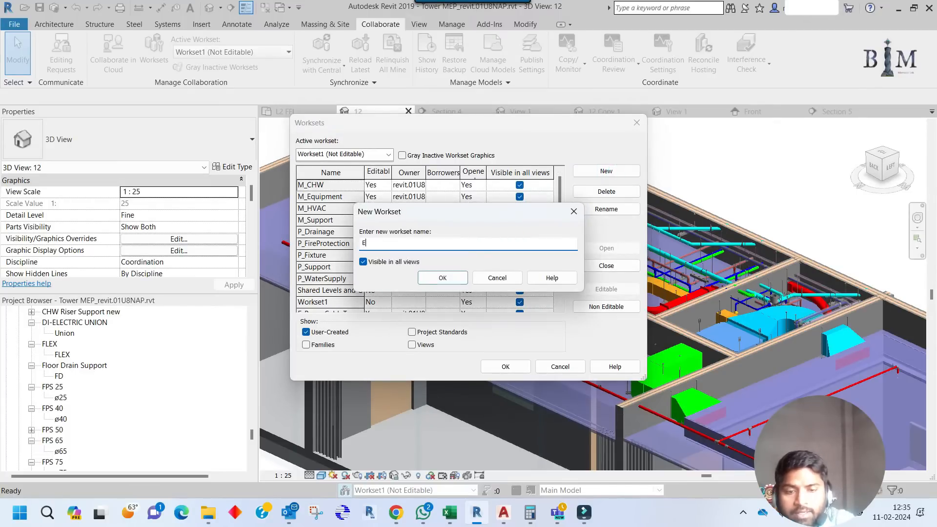
text(_Equipment)
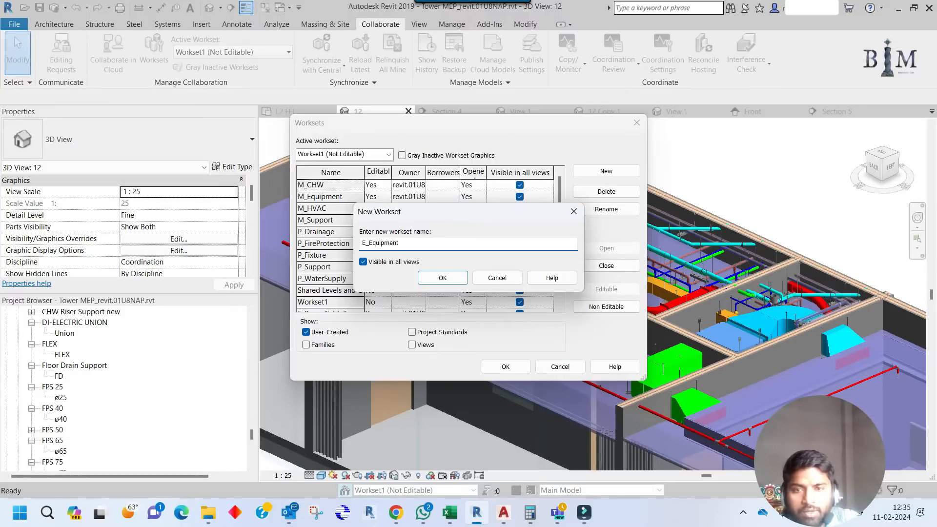
click(442, 278)
Create an electrical workset named E_Data for the data services.
click(606, 171)
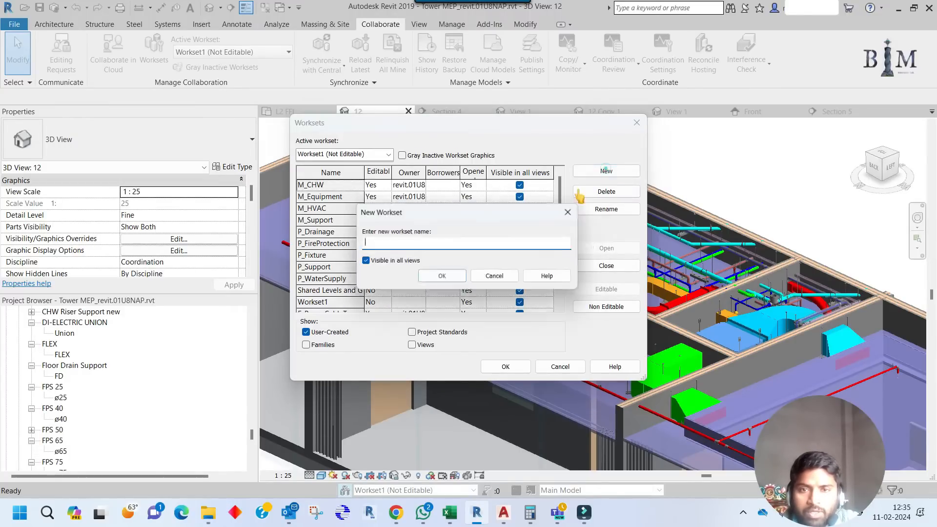
text(E)
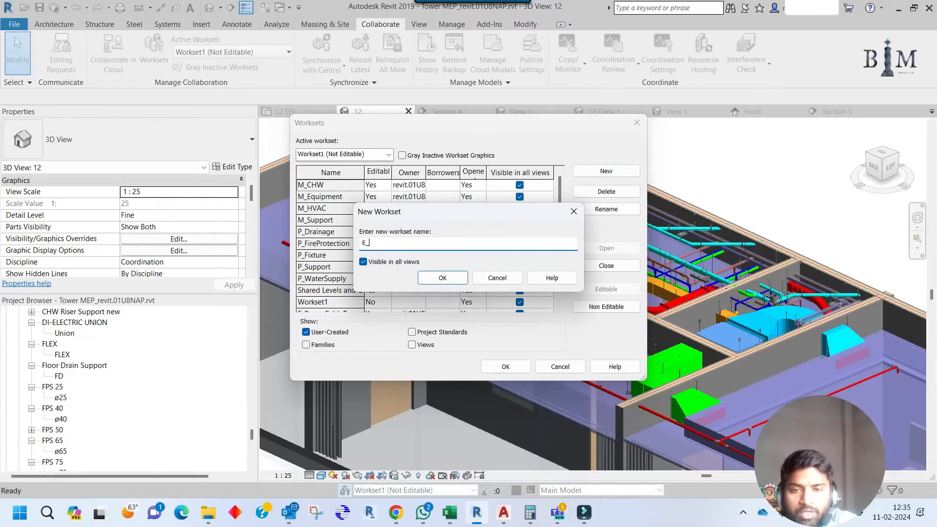
text(_Dad)
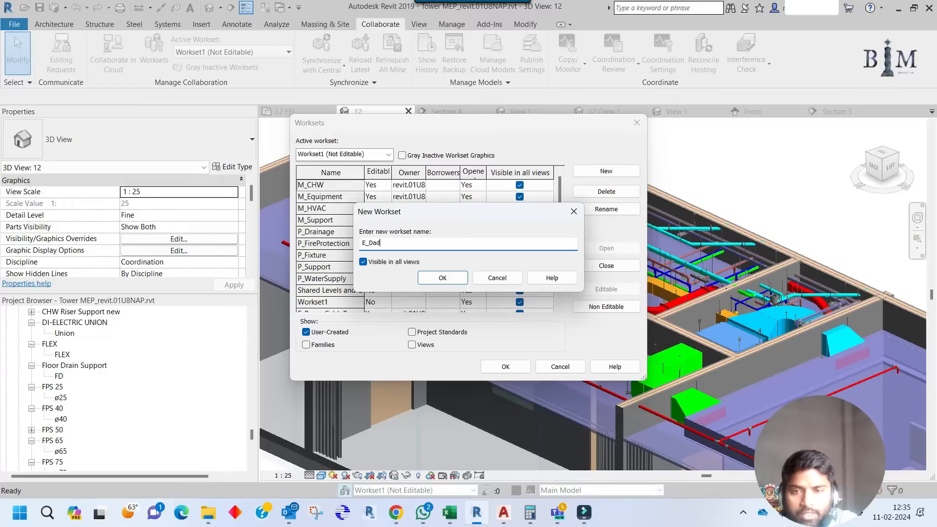
key(BackSpace)
text(ta)
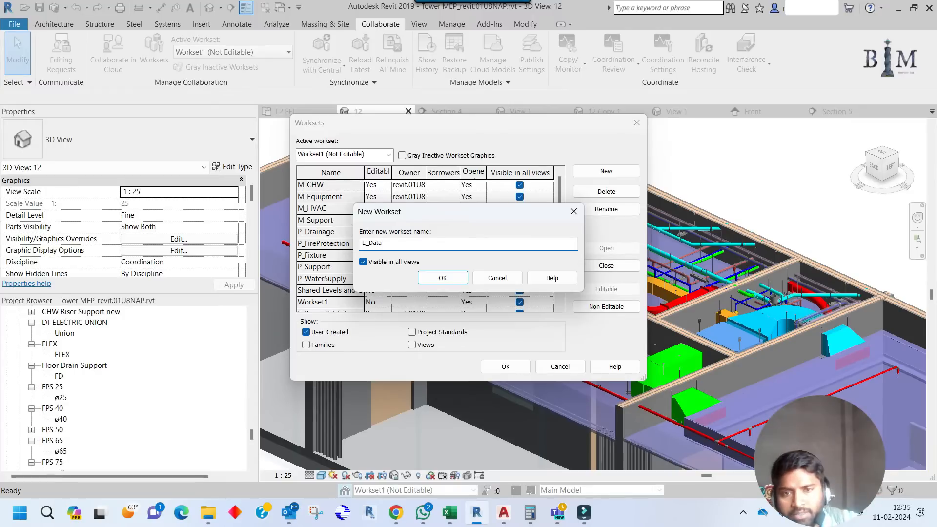
click(442, 278)
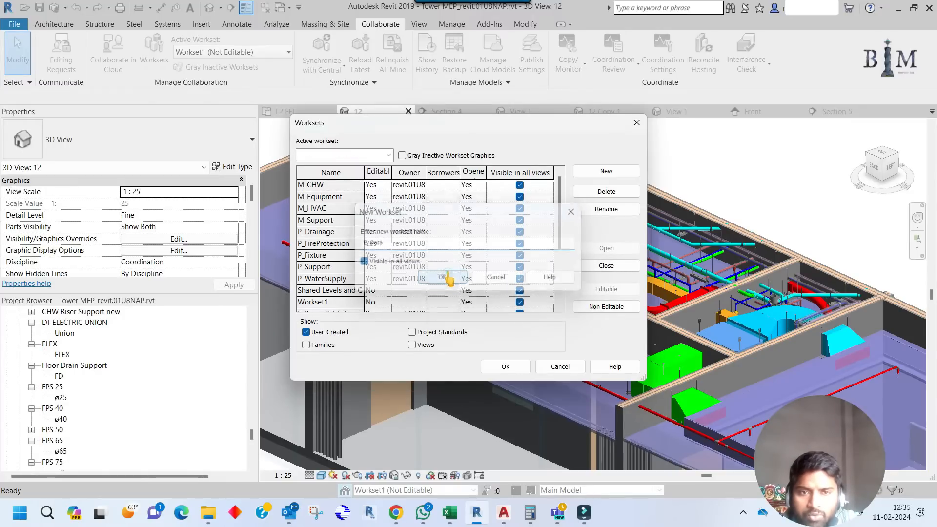
Create an electrical workset named E_Lighting for the lighting services.
click(606, 172)
text(E)
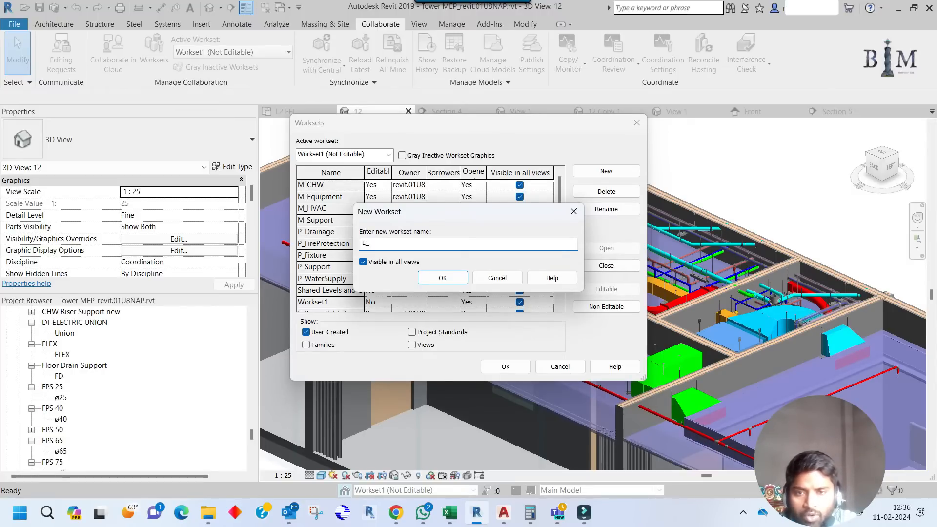
text(_L)
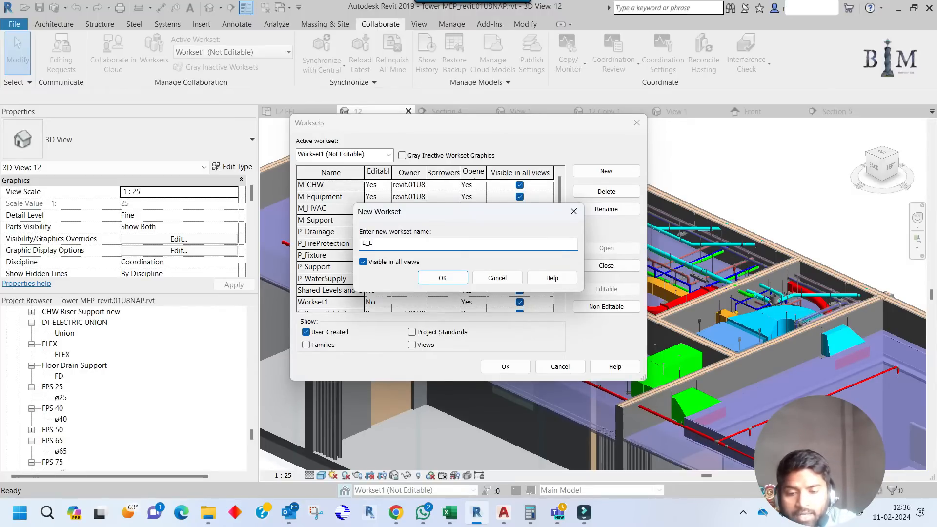
text(ighting)
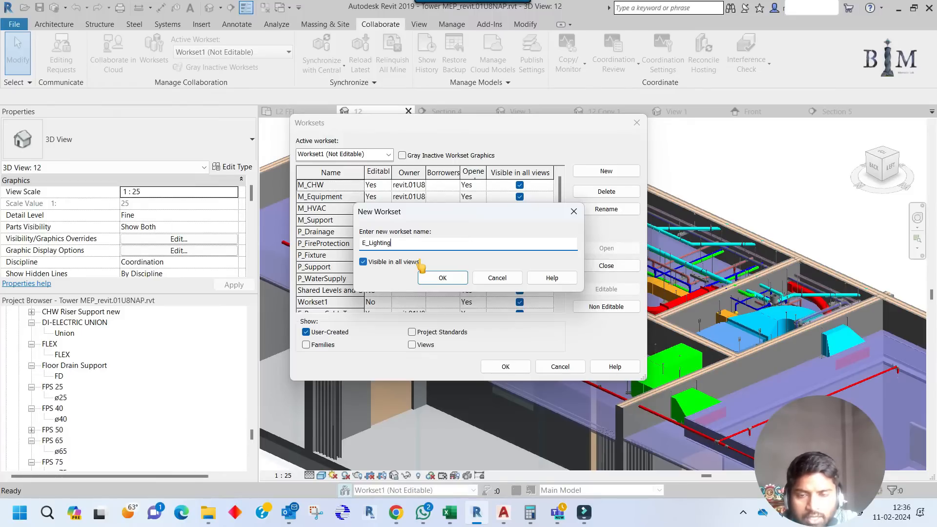
click(442, 278)
Add an electrical workset named E_Nurcingcall for the nurse call system.
click(606, 171)
text(E)
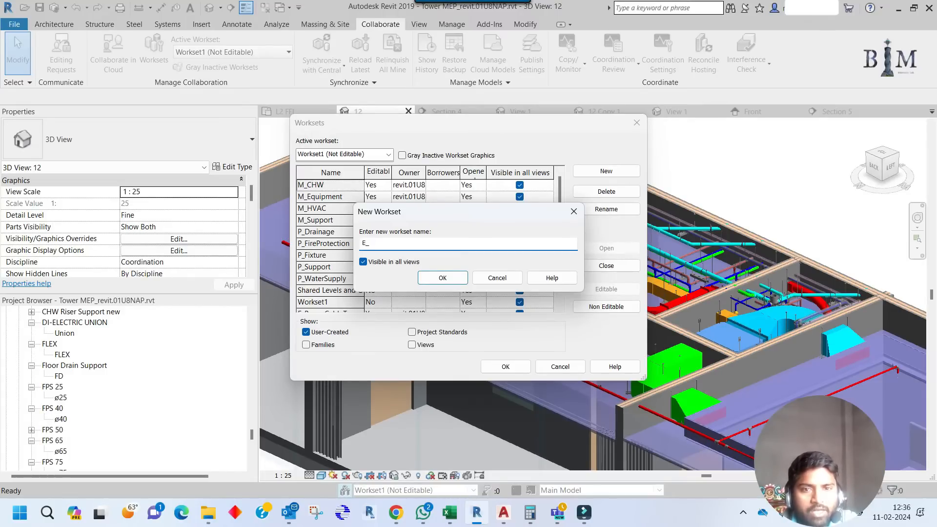
text(_Nu)
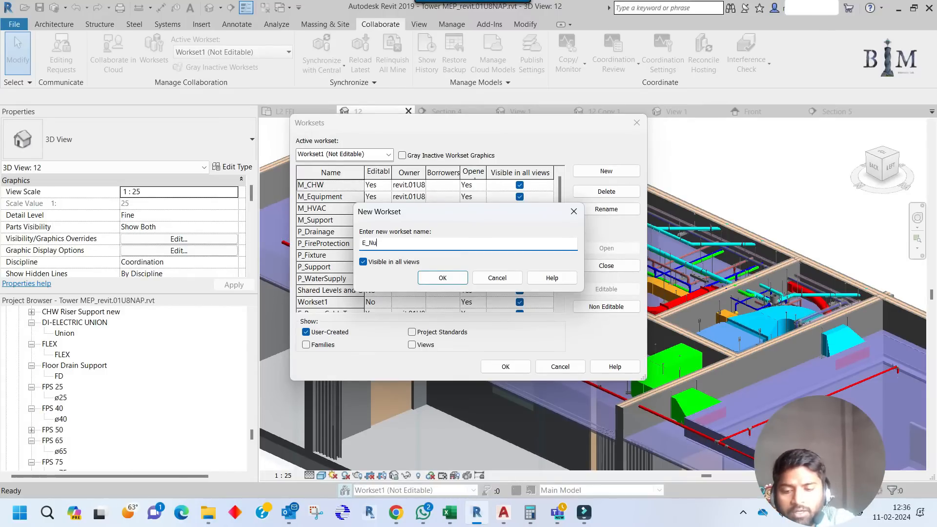
text(rcin)
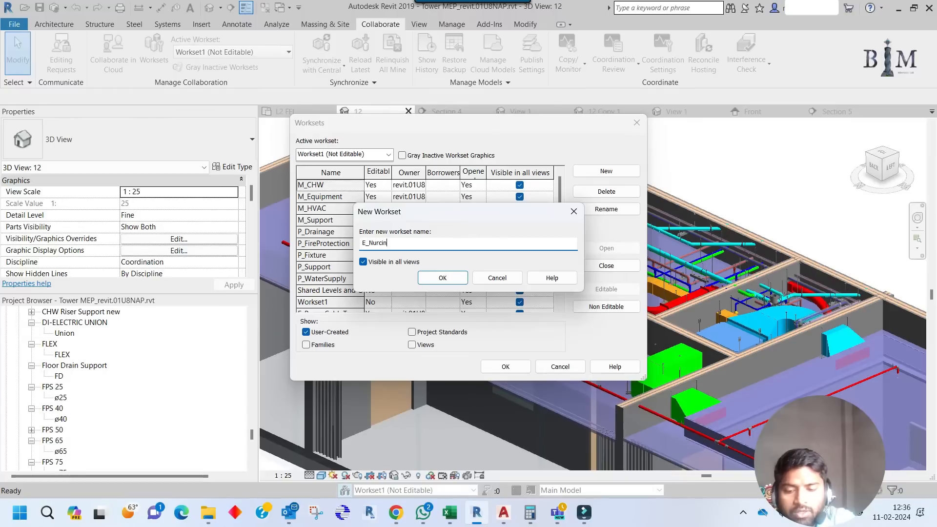
text(gcall)
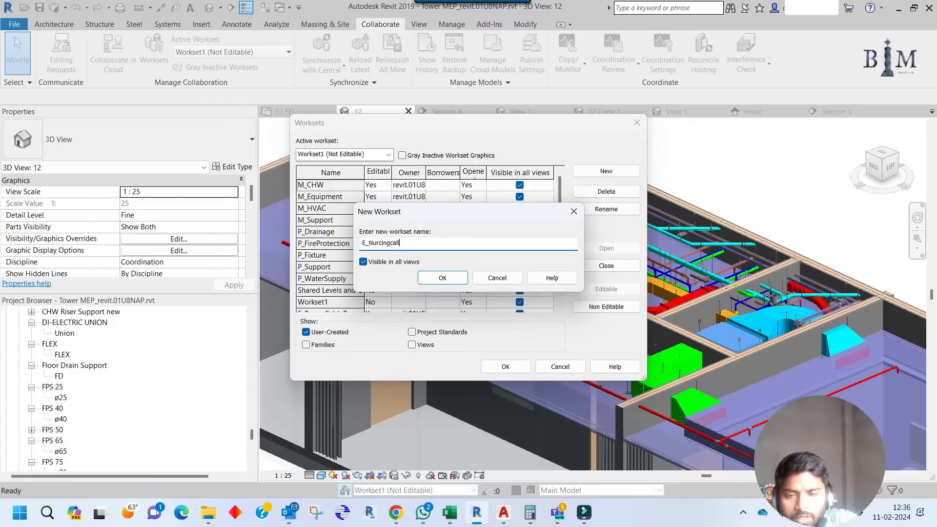
click(451, 282)
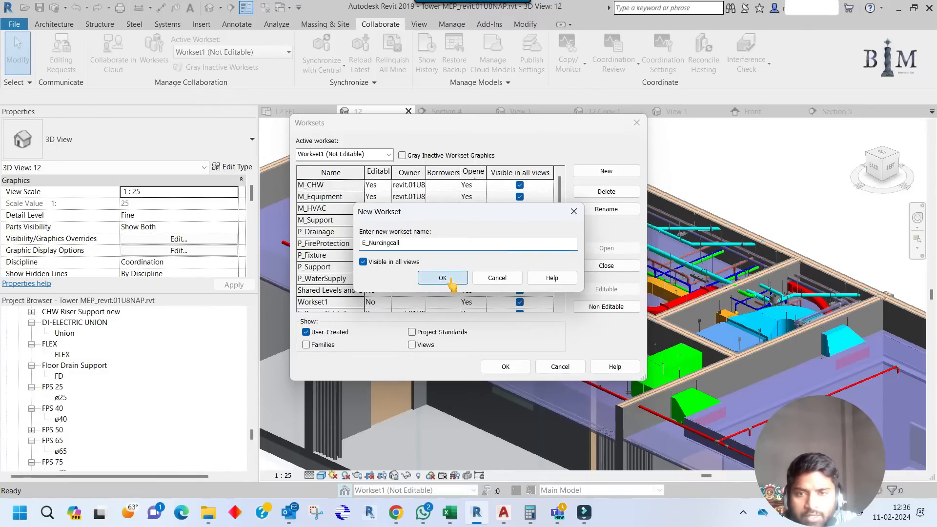
Create a workset named E_Support for the electrical supports.
click(606, 172)
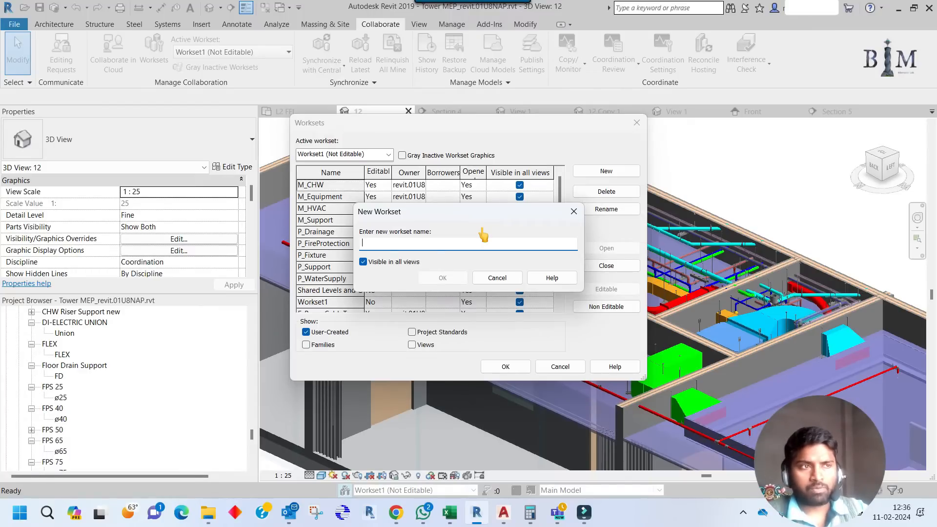
text(E_)
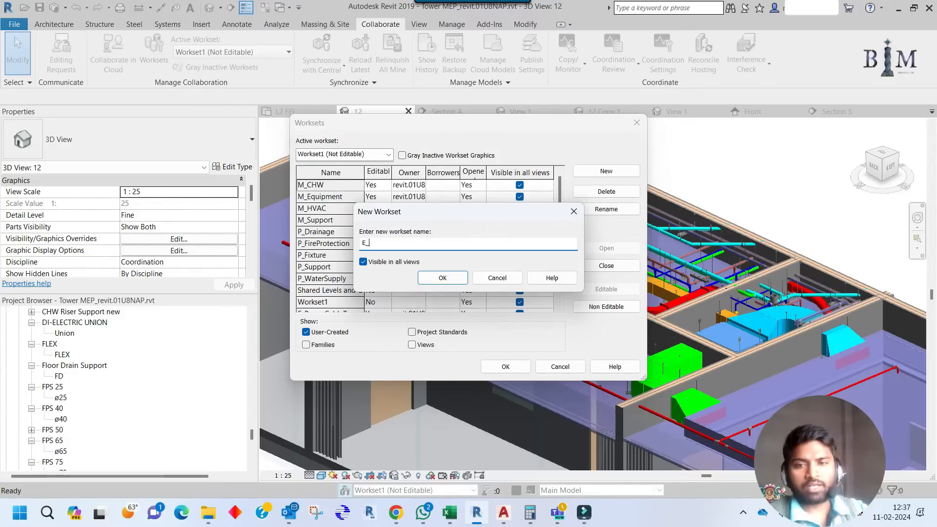
text(Su)
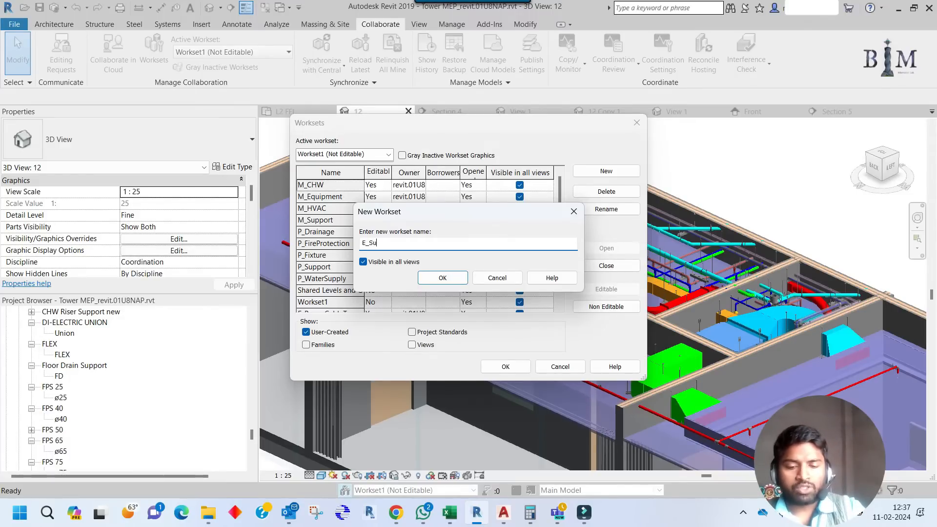
text(pport)
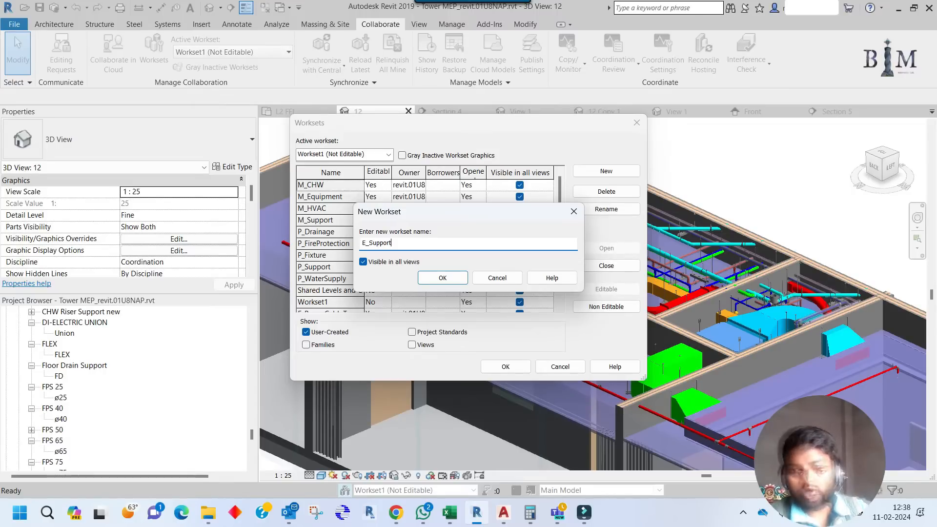
click(441, 278)
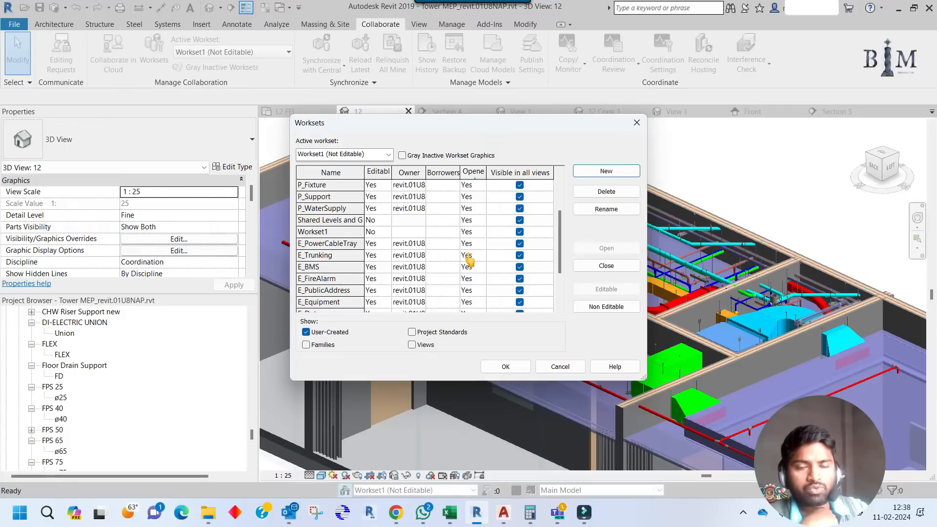
Widen the Name column of the worksets list and review the default and electrical worksets.
drag(563, 239, 560, 223)
click(332, 255)
drag(364, 171, 392, 169)
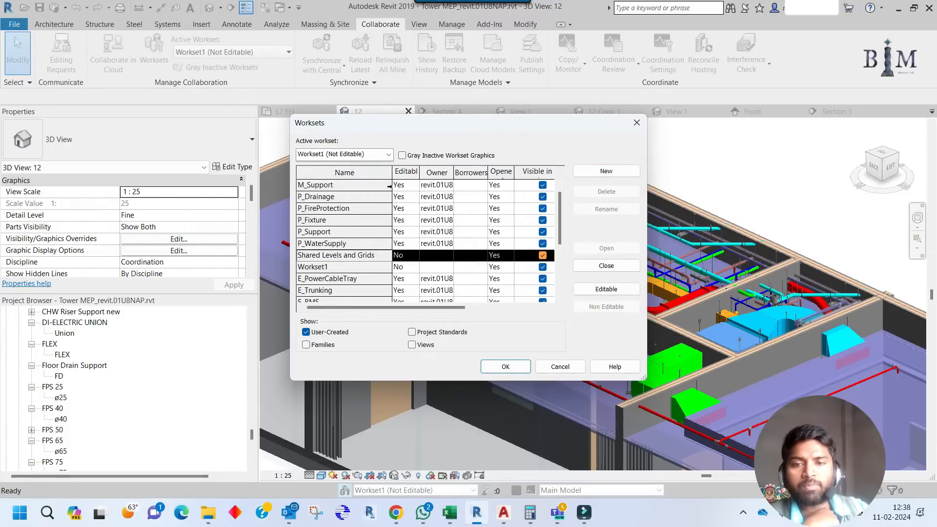
click(325, 267)
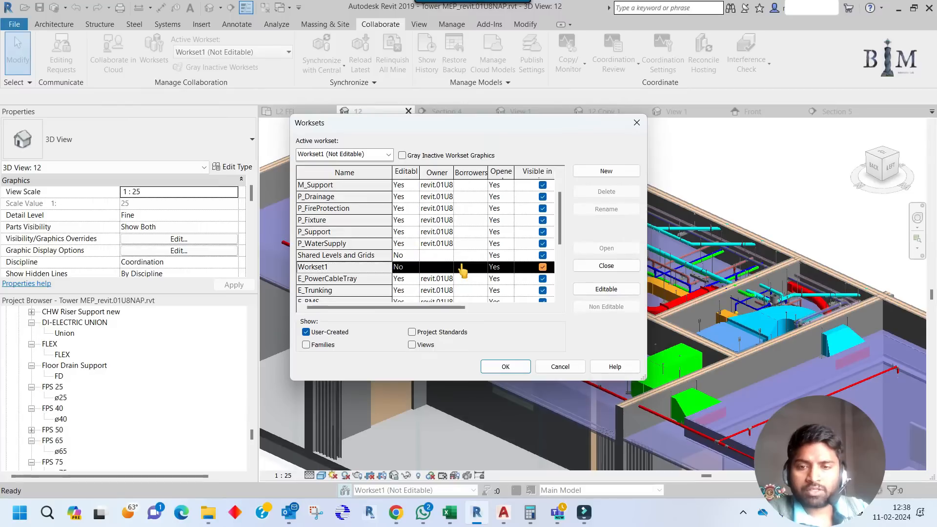
scroll(360, 261, down, 3)
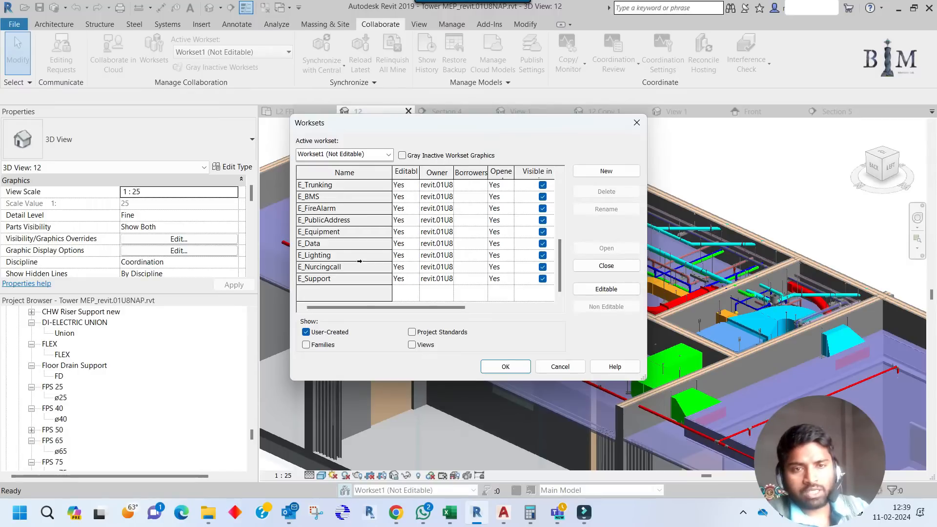
Create a workset named L_Arch-Structure-Mass for the linked models and accept the complete worksets list.
click(605, 172)
text(LInk)
key(BackSpace)
key(BackSpace)
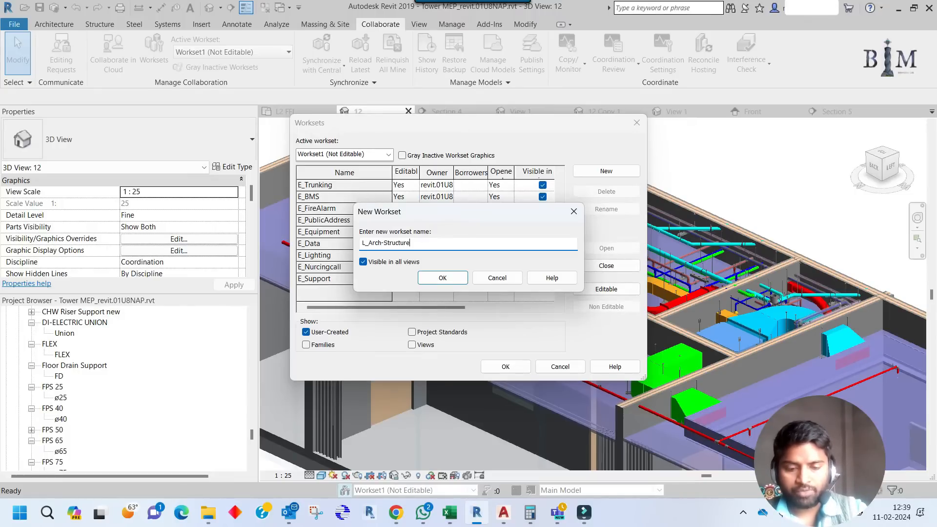
text(Mass)
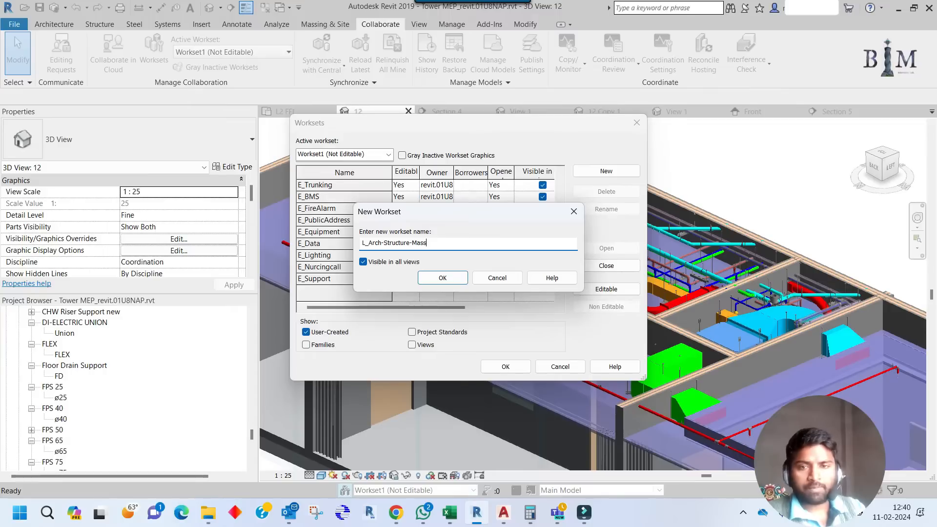
click(443, 277)
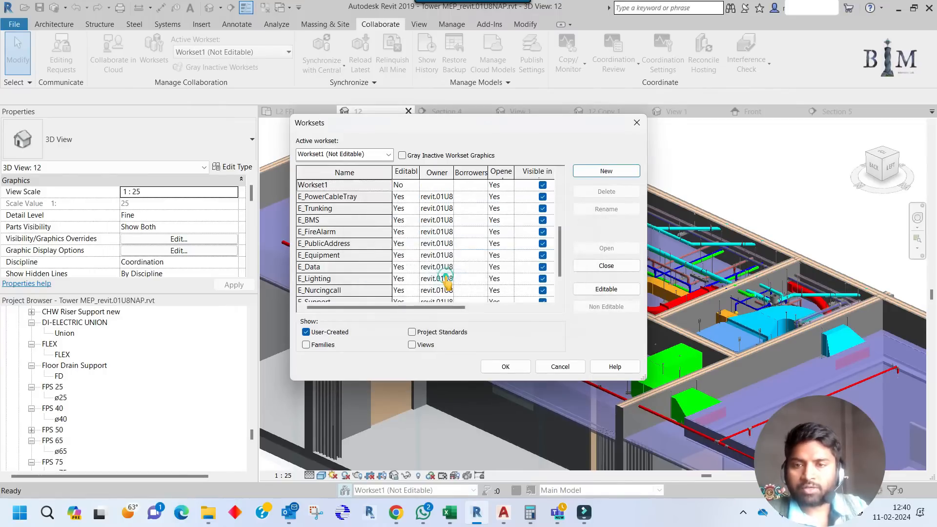
scroll(424, 254, down, 5)
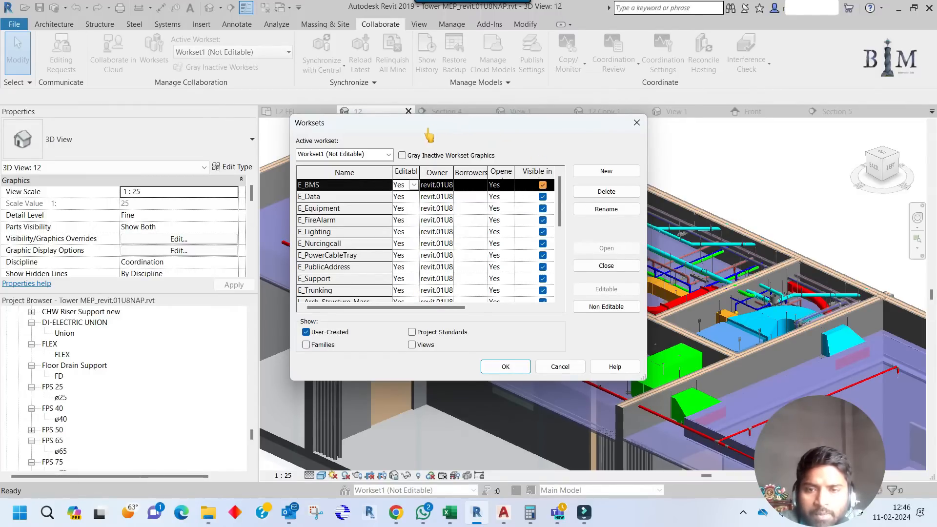
click(505, 370)
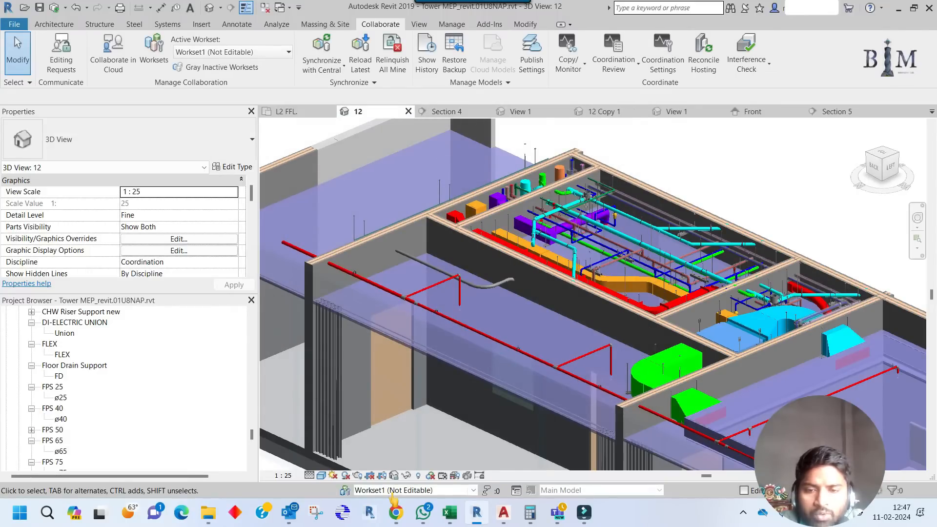
Make M_HVAC the active workset.
click(394, 491)
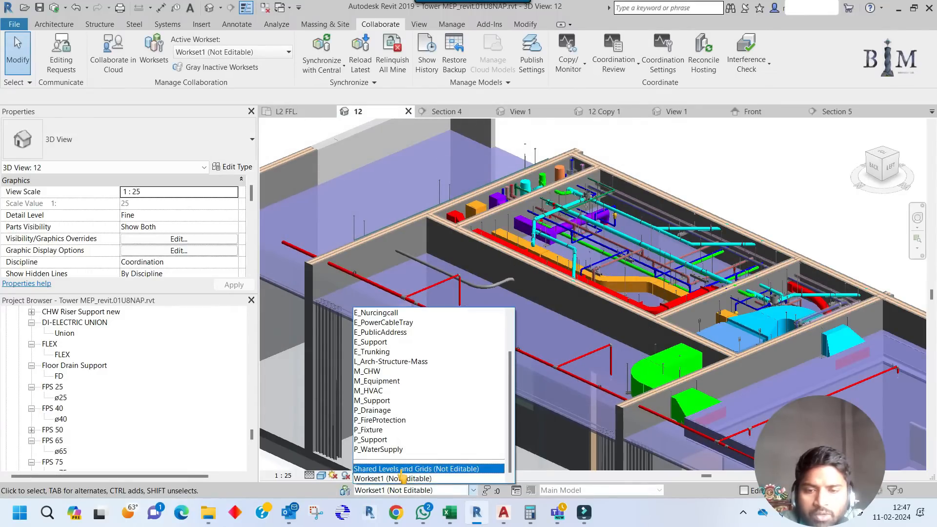
scroll(427, 387, up, 1)
scroll(426, 387, up, 2)
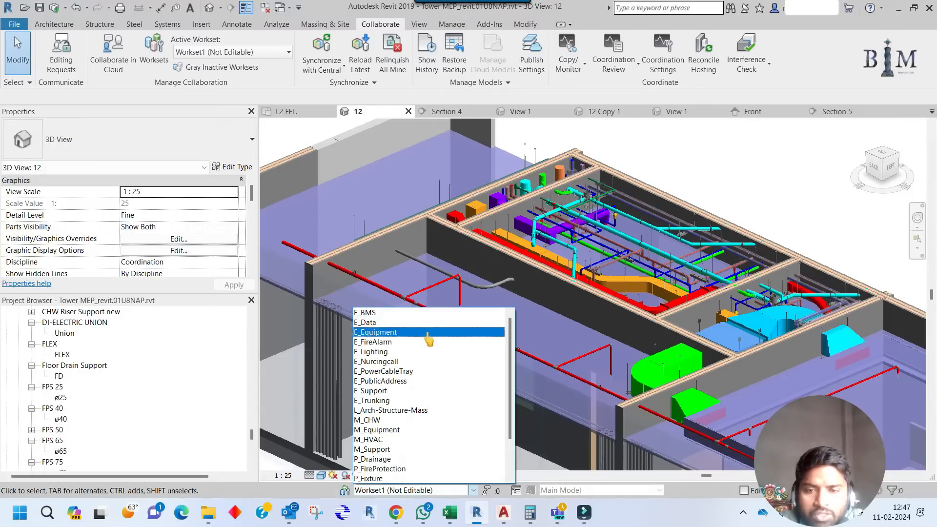
mouse_move(510, 336)
mouse_down()
mouse_move(510, 383)
mouse_move(510, 337)
mouse_up()
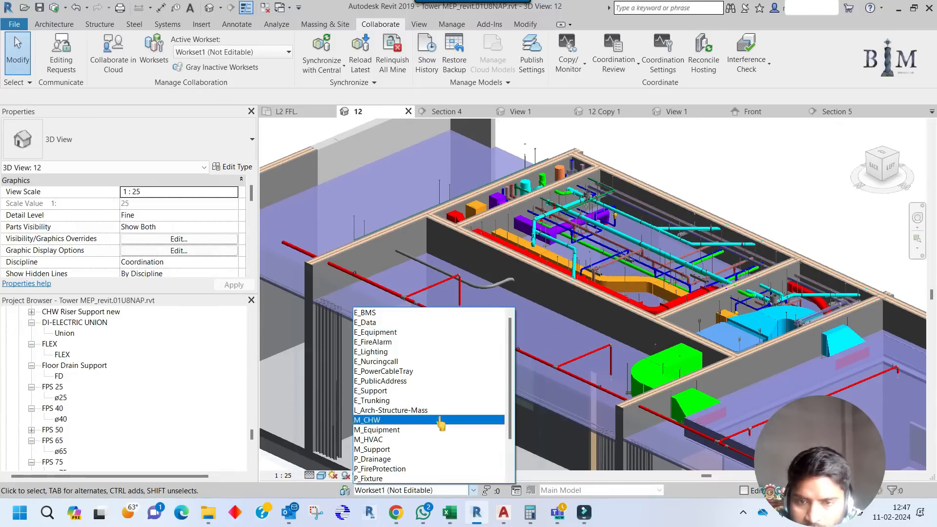
click(391, 440)
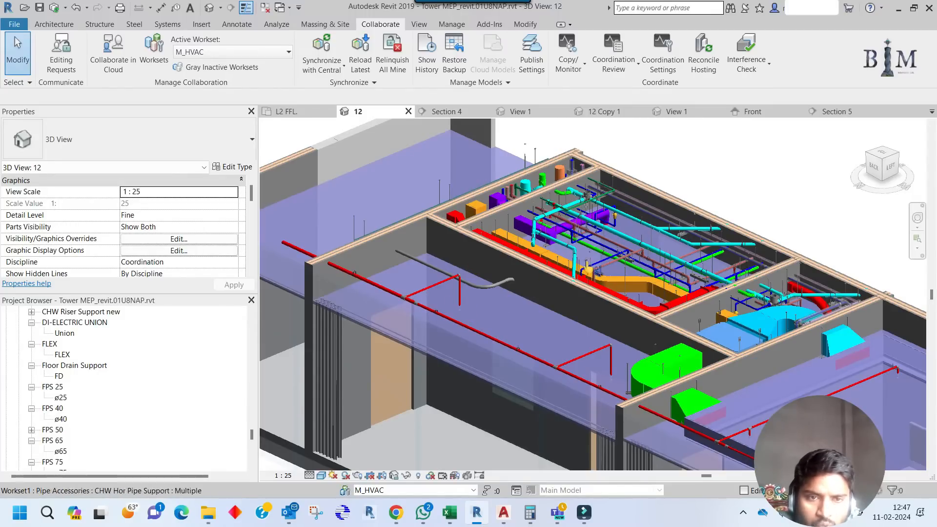
Assign the 150x150 rectangular supply air duct in the ceiling of 3D view 12 to the M_HVAC workset.
click(618, 285)
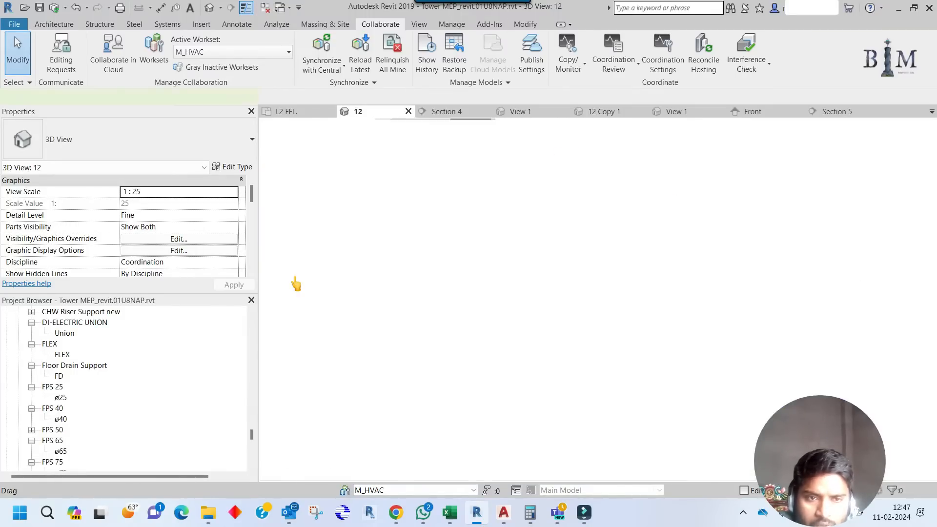
scroll(166, 237, down, 5)
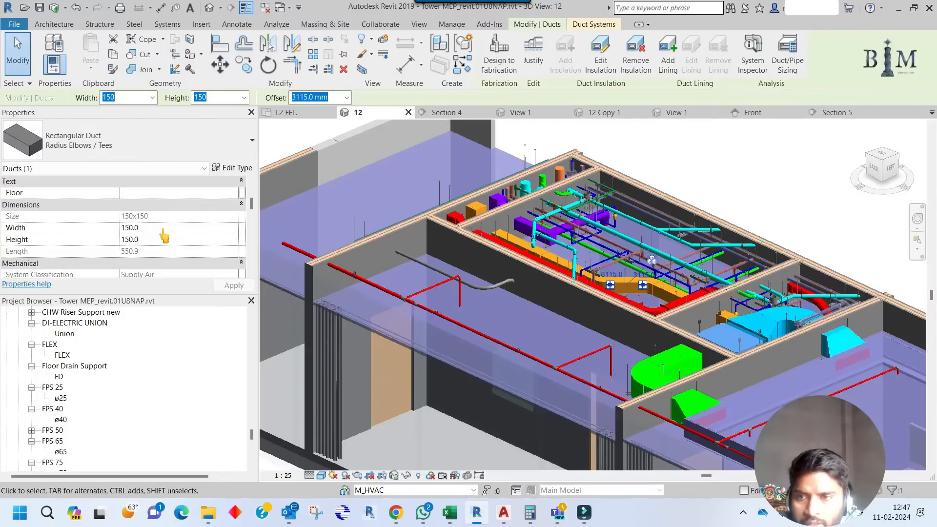
scroll(165, 237, down, 6)
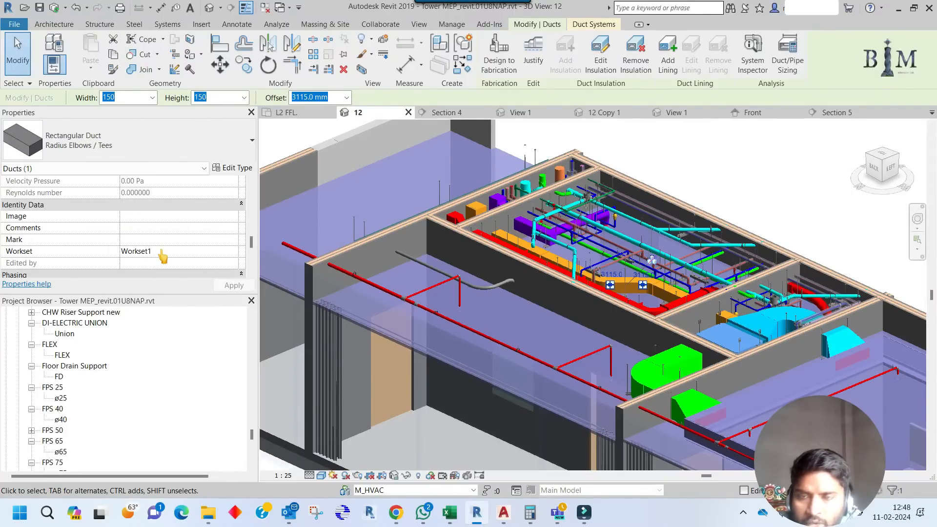
click(161, 249)
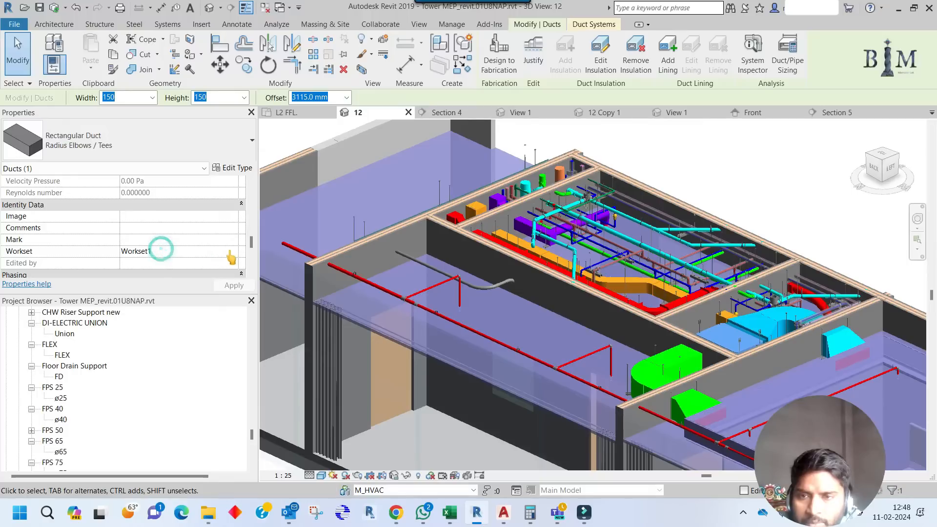
click(233, 251)
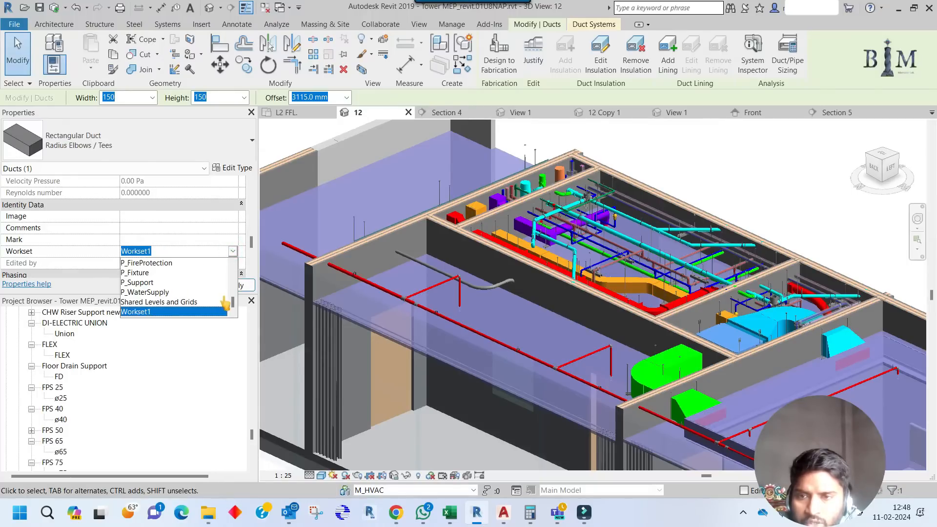
scroll(222, 303, up, 5)
scroll(214, 288, down, 1)
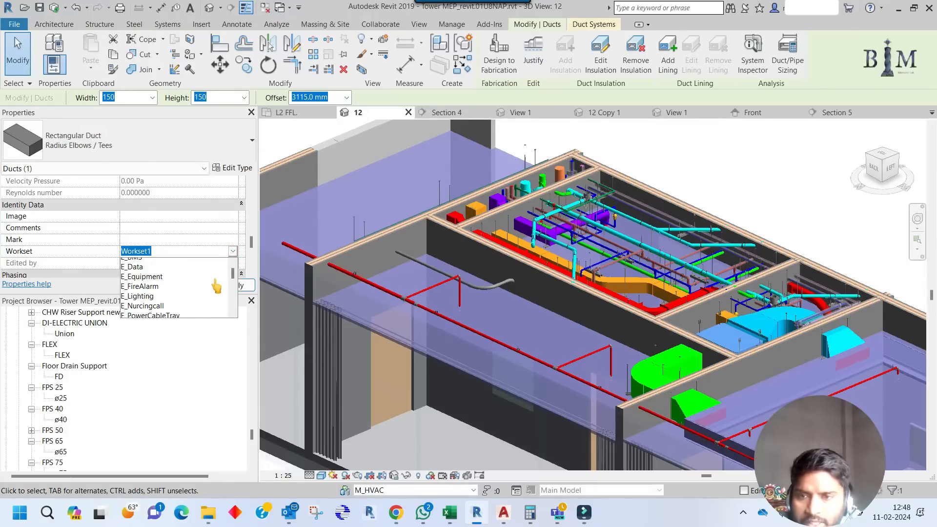
scroll(198, 278, down, 3)
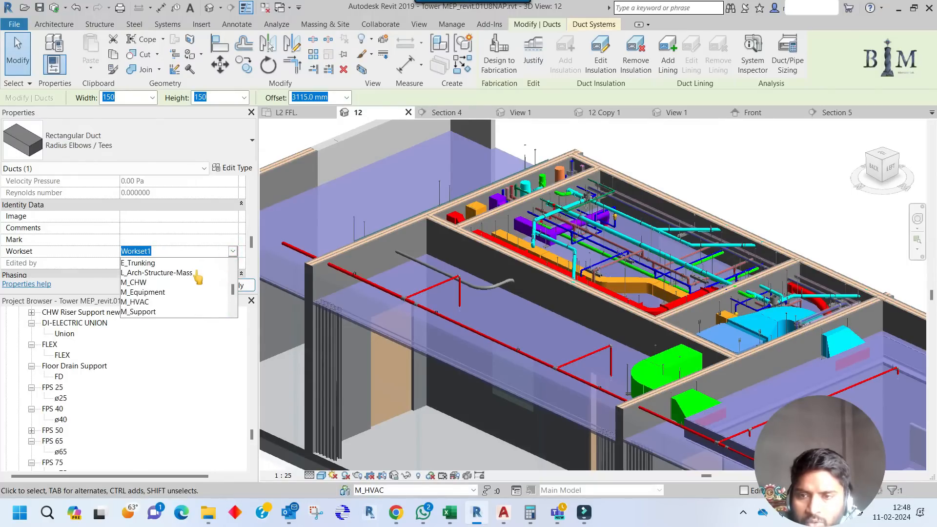
scroll(198, 281, down, 3)
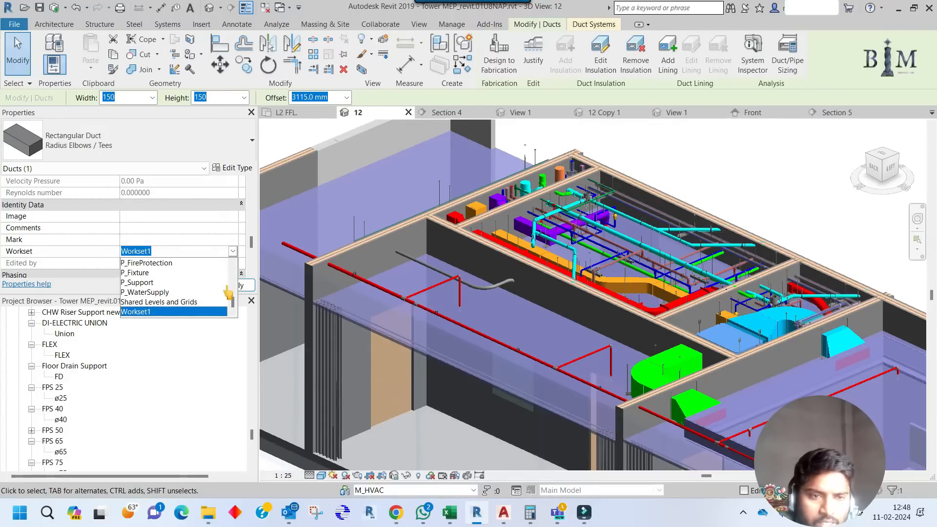
scroll(182, 289, up, 1)
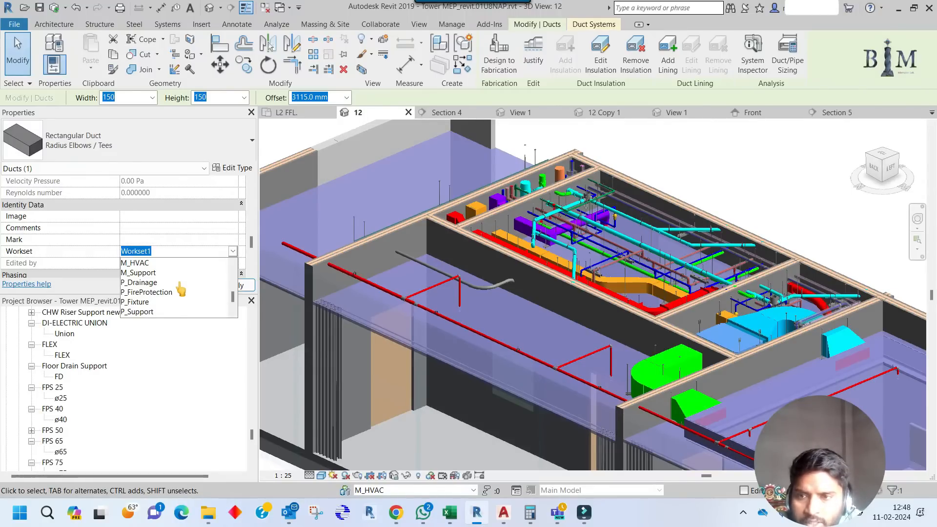
click(142, 263)
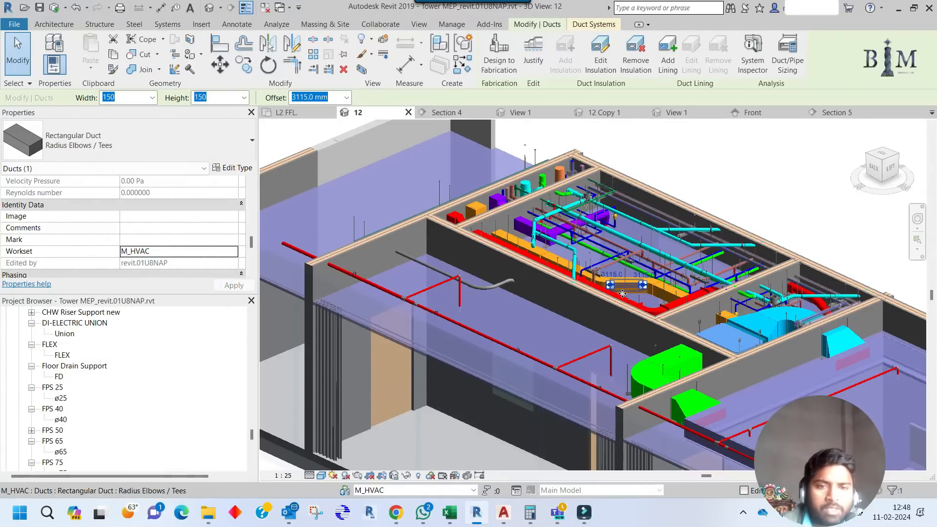
Deselect the duct and review the linked Revit models listed in the visibility overrides of 3D view 12.
key(Escape)
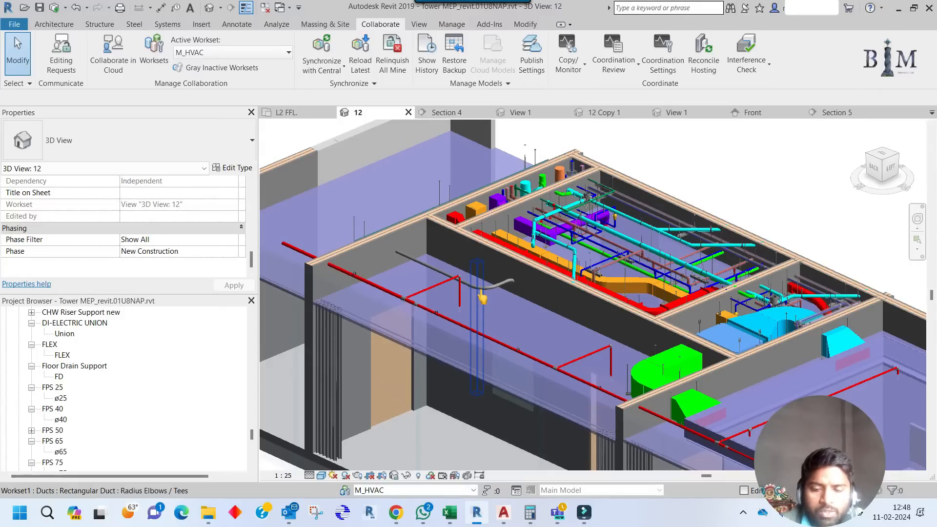
key(v)
key(v)
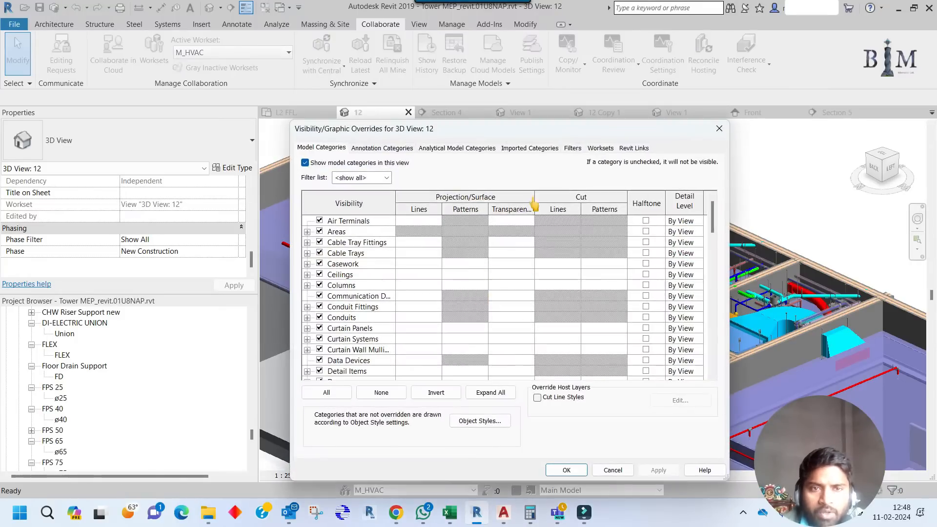
click(628, 147)
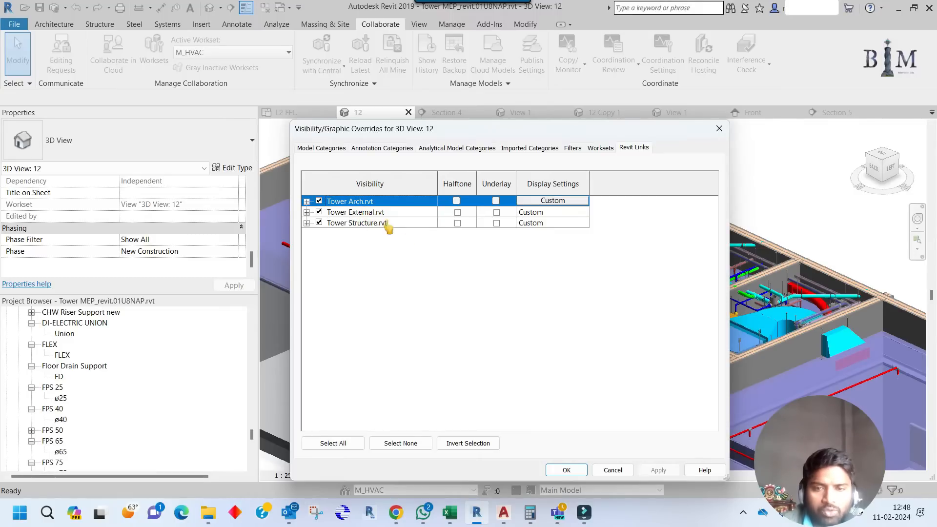
click(561, 469)
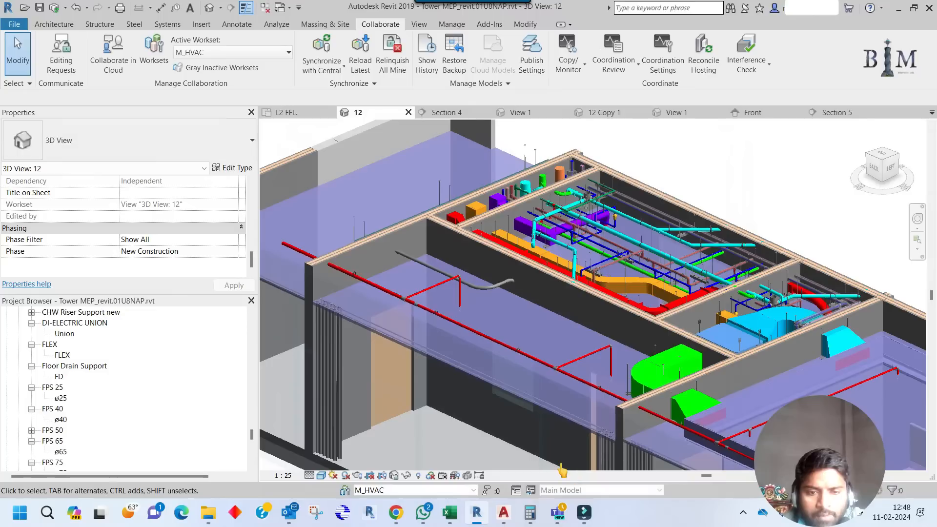
Assign the linked model Tower Arch.rvt to the L_Arch-Structure-Mass workset.
scroll(508, 295, down, 2)
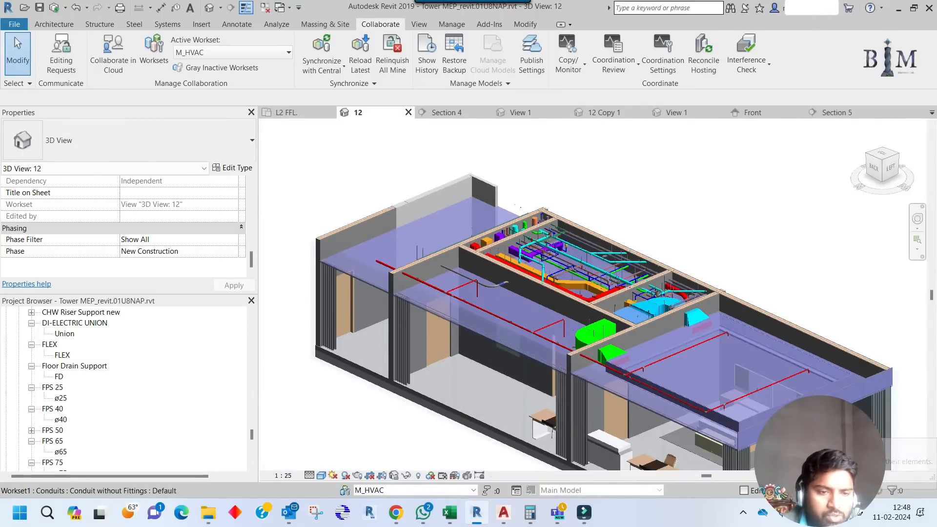
middle_drag(666, 251, 510, 208)
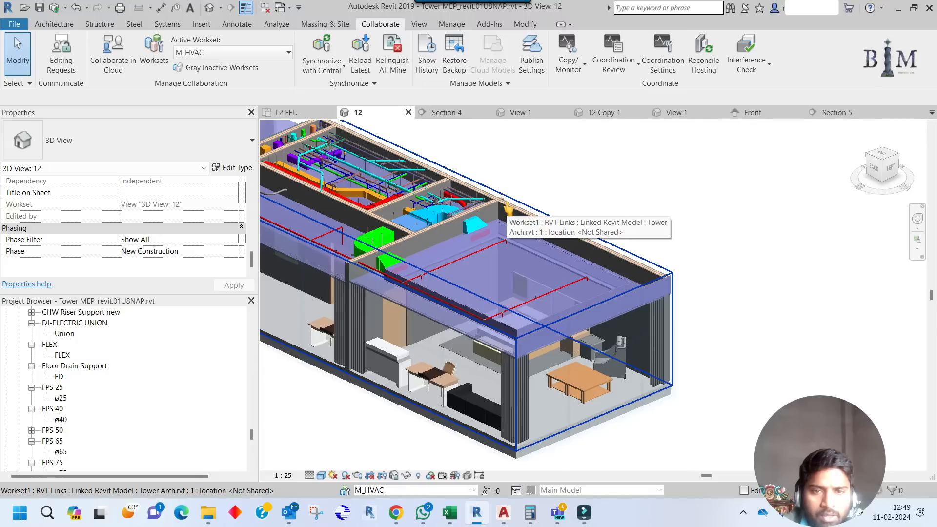
click(508, 209)
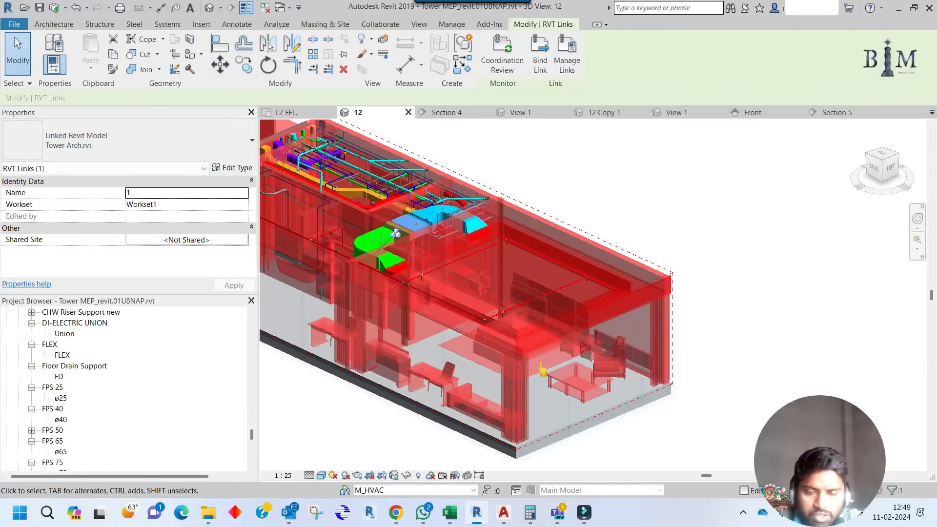
click(242, 205)
scroll(215, 255, up, 5)
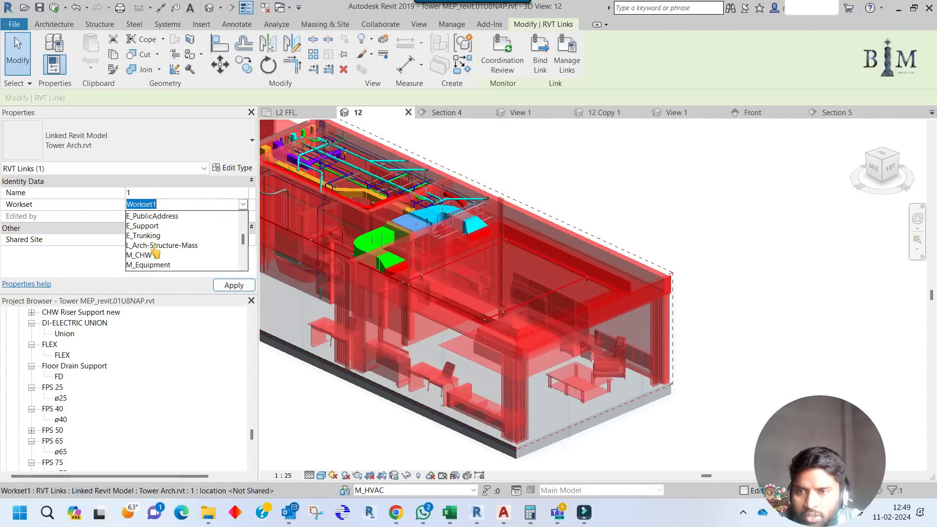
click(168, 245)
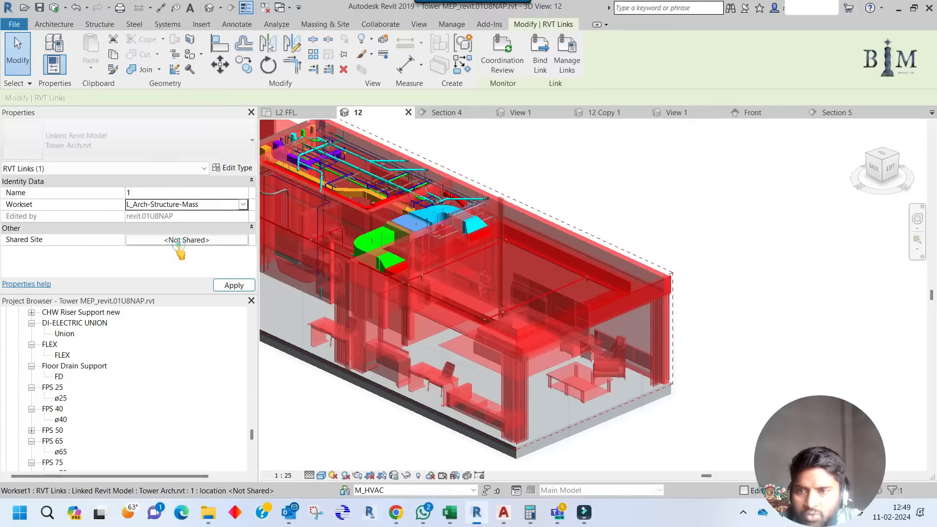
click(587, 197)
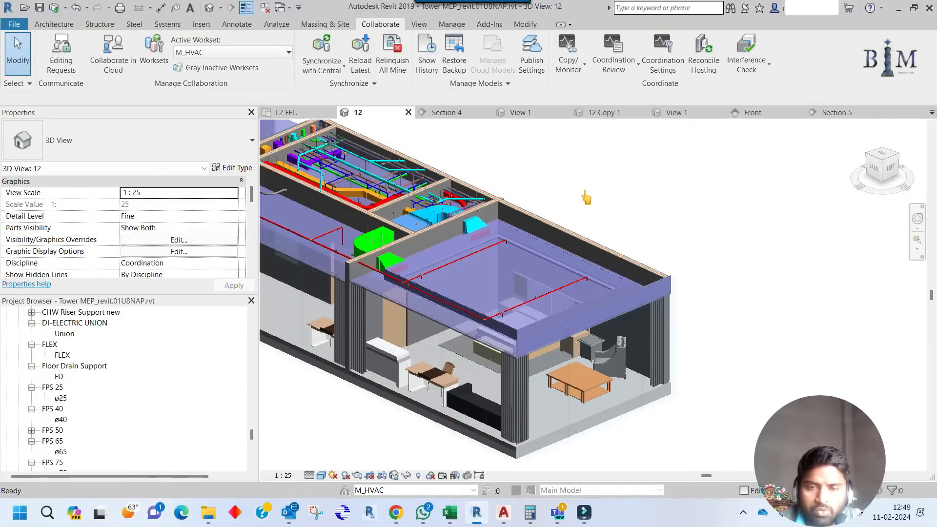
Set the L_Arch-Structure-Mass workset to Hide in the visibility overrides of 3D view 12.
key(v)
key(v)
click(600, 148)
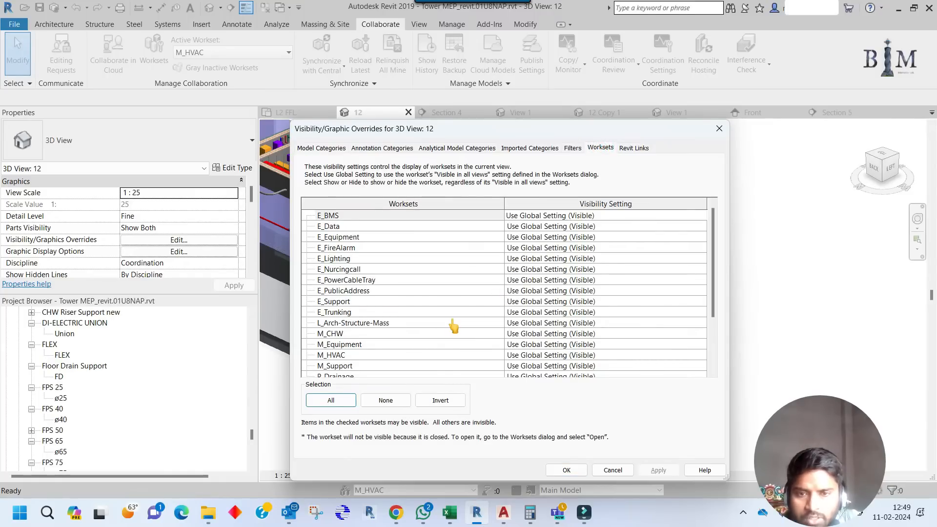
click(454, 326)
click(634, 321)
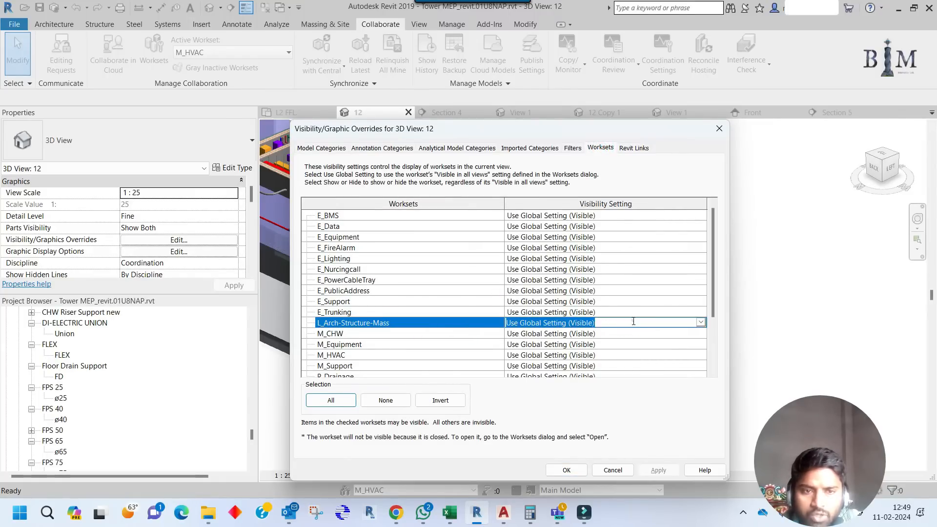
click(701, 322)
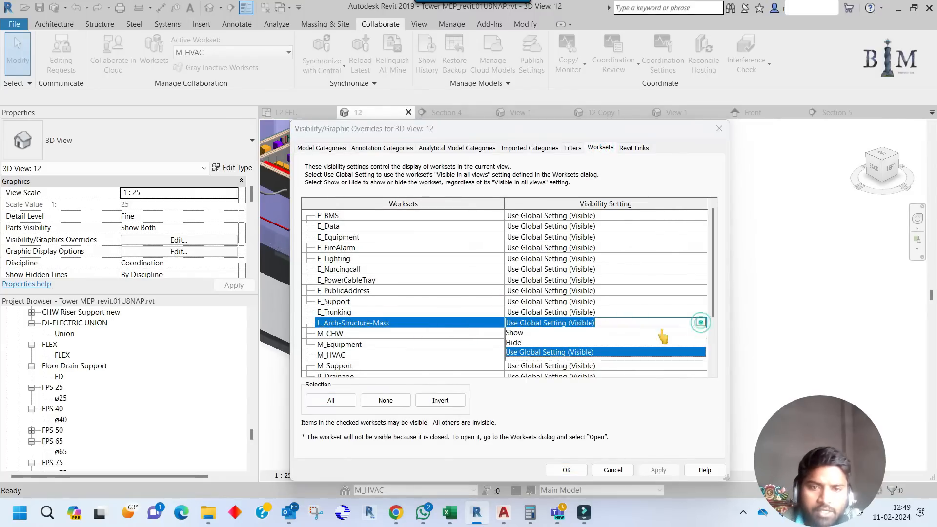
click(533, 342)
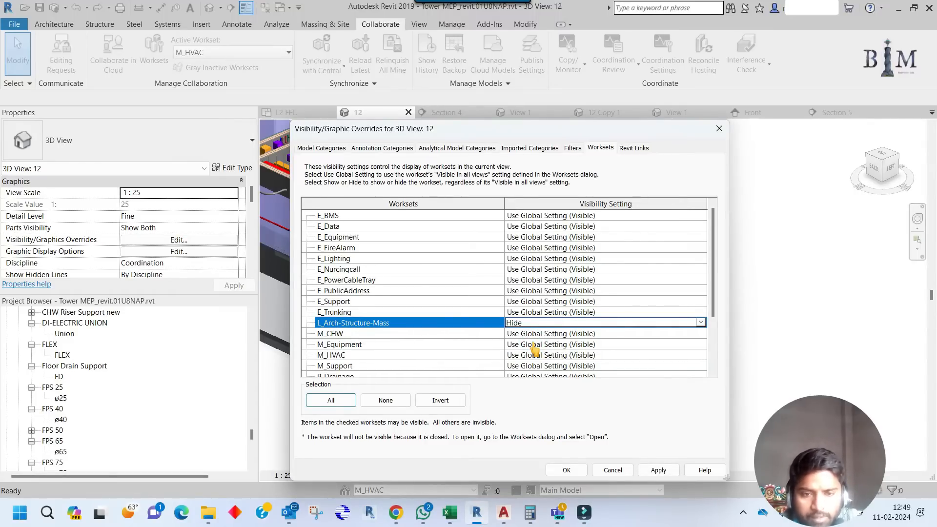
click(566, 470)
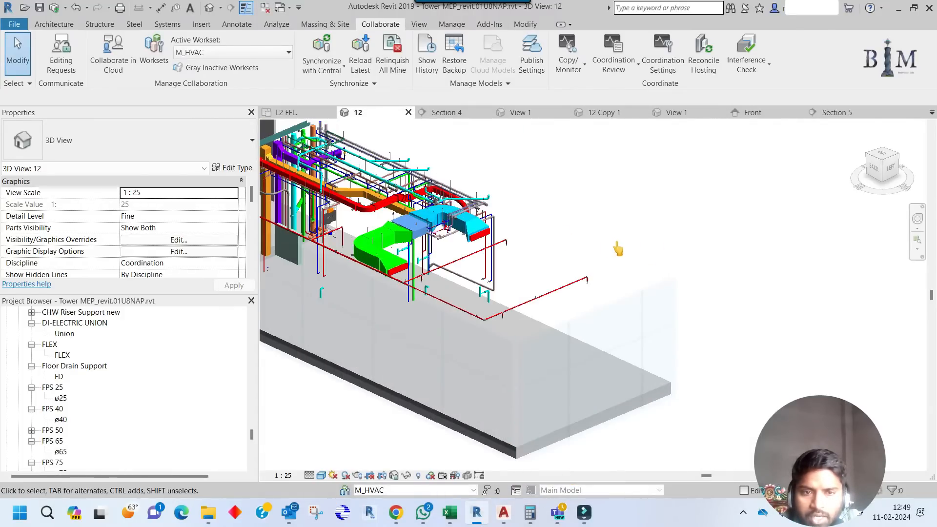
Assign the linked model Tower External.rvt, seen as the remaining floor slab, to the L_Arch-Structure-Mass workset.
click(432, 420)
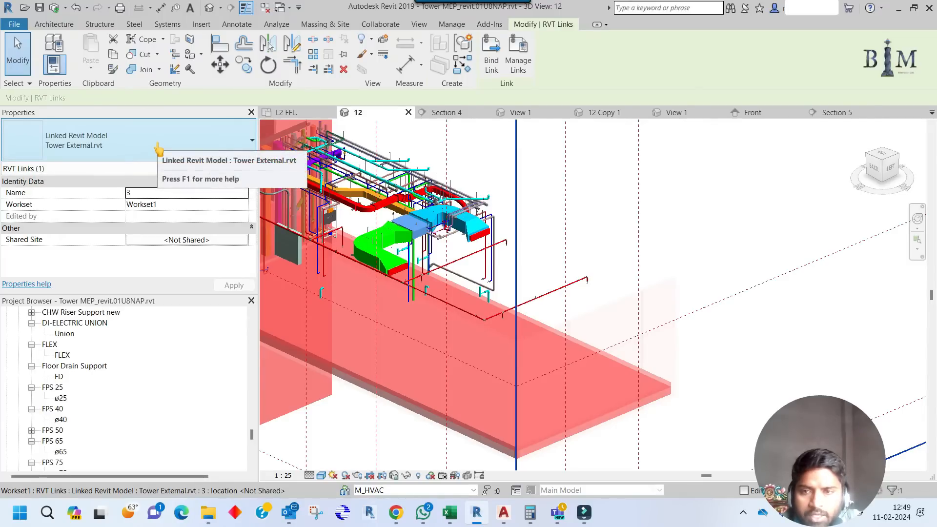
click(243, 204)
scroll(201, 246, up, 5)
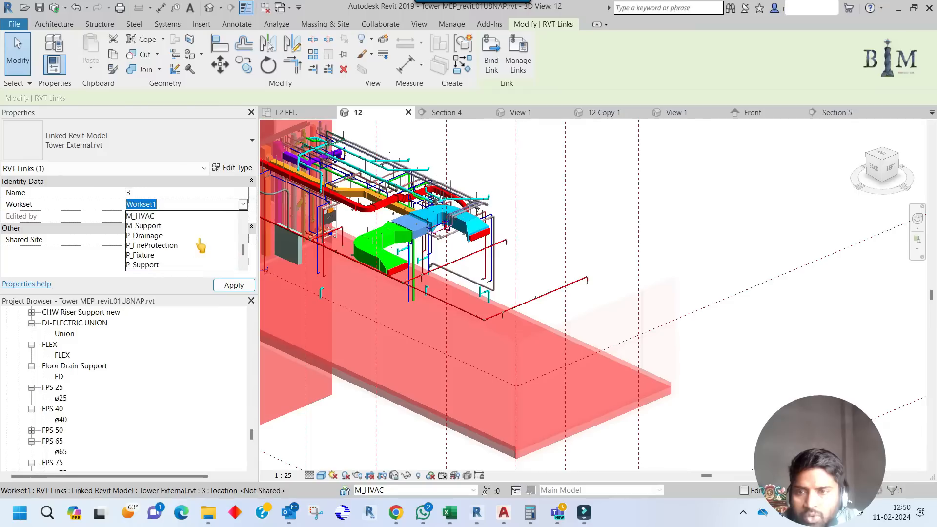
scroll(194, 240, up, 1)
scroll(189, 235, down, 2)
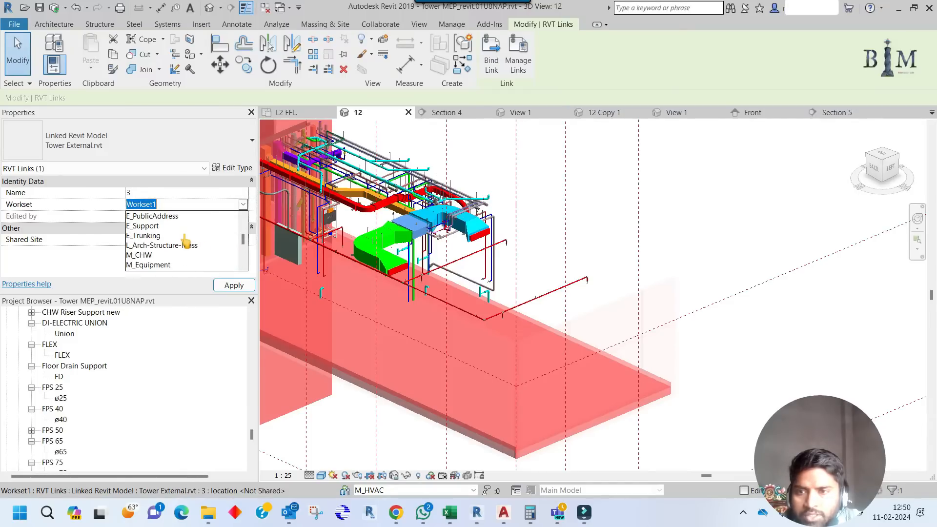
click(176, 246)
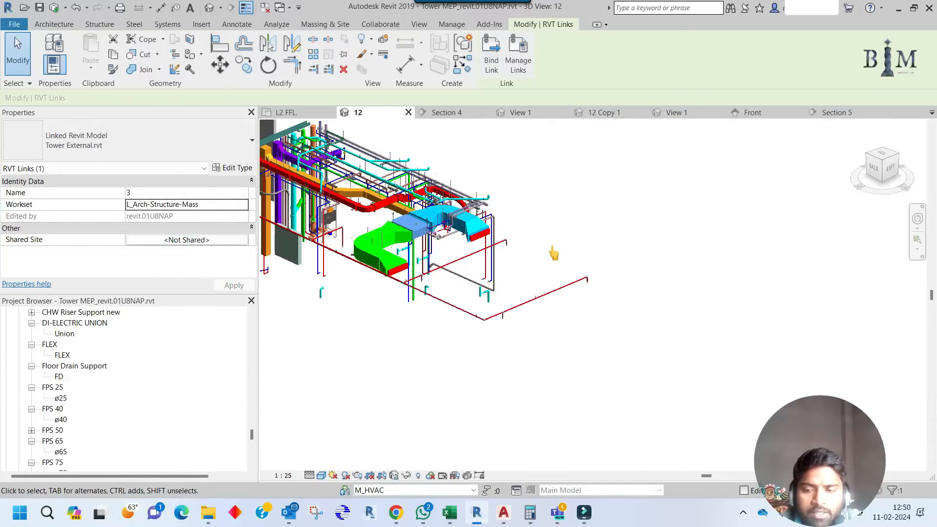
key(Escape)
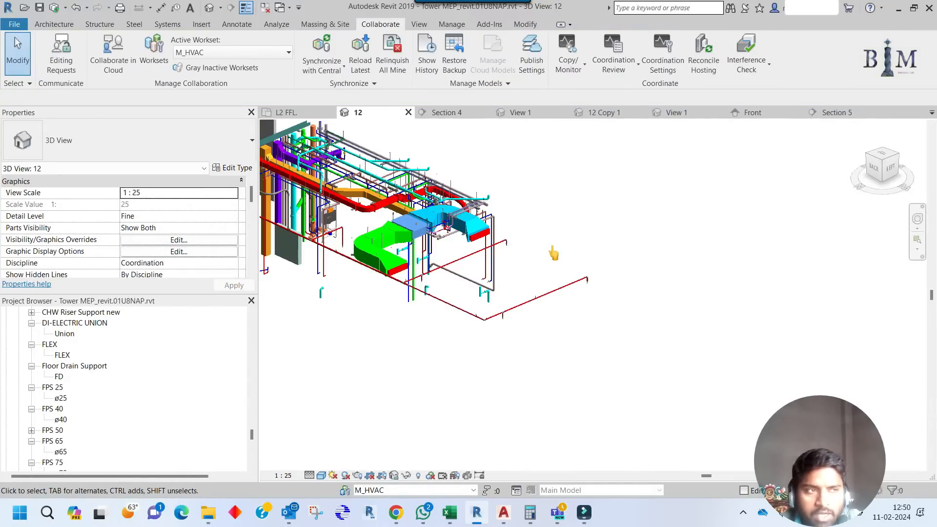
Check the Tower External.rvt and Tower Structure.rvt entries among the Revit links in the view's visibility overrides.
key(v)
key(g)
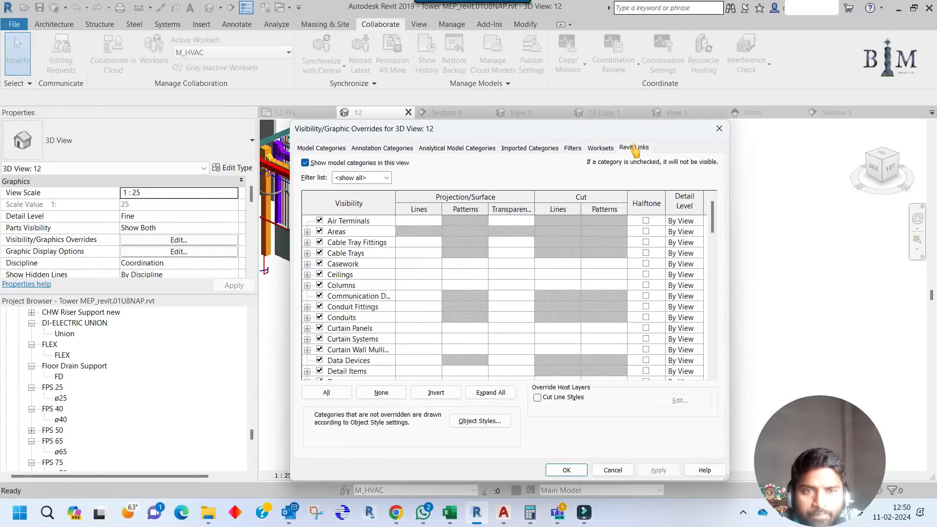
click(634, 147)
click(379, 213)
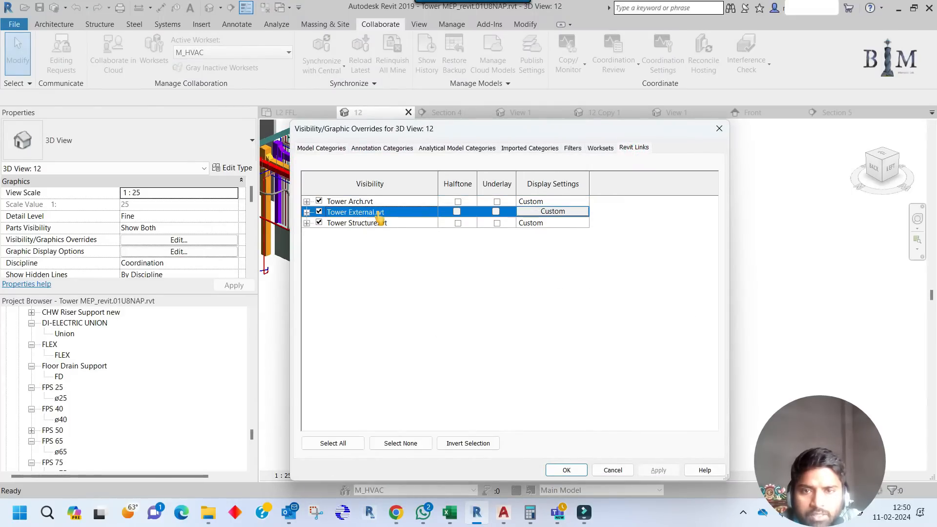
click(371, 223)
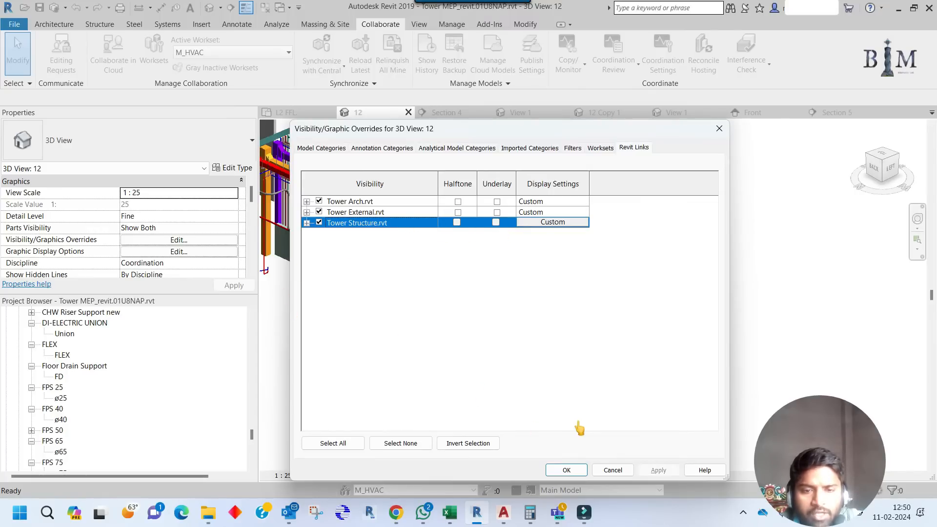
click(567, 470)
Assign the linked model Tower Structure.rvt, seen as the remaining walls, to the L_Arch-Structure-Mass workset.
middle_drag(605, 376, 630, 382)
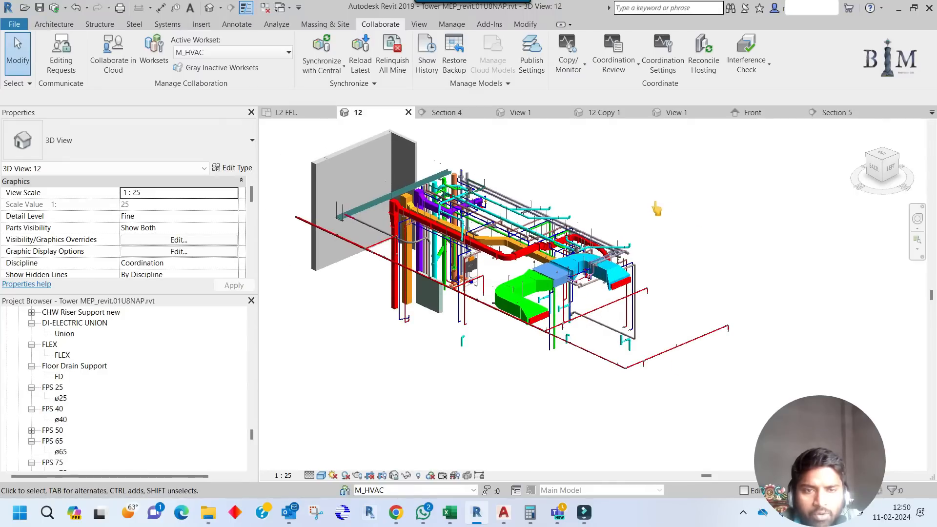
click(436, 149)
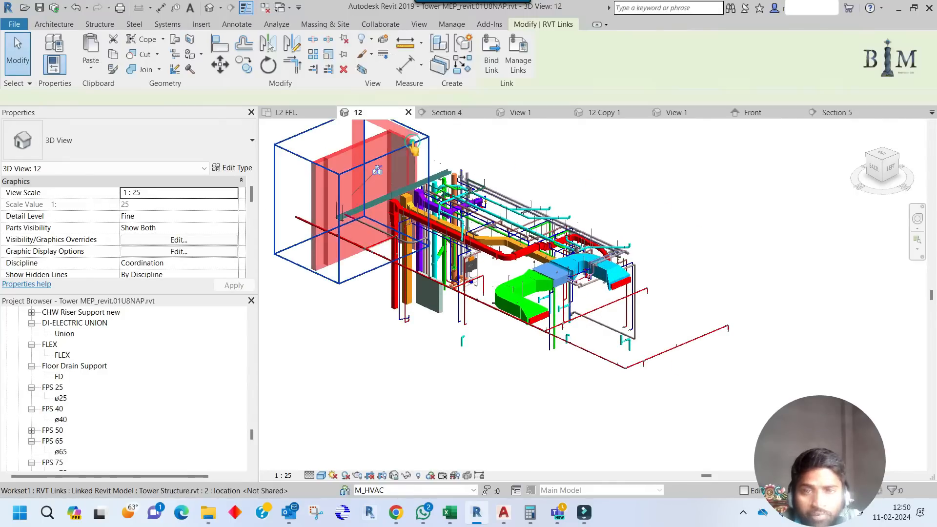
middle_drag(335, 247, 400, 352)
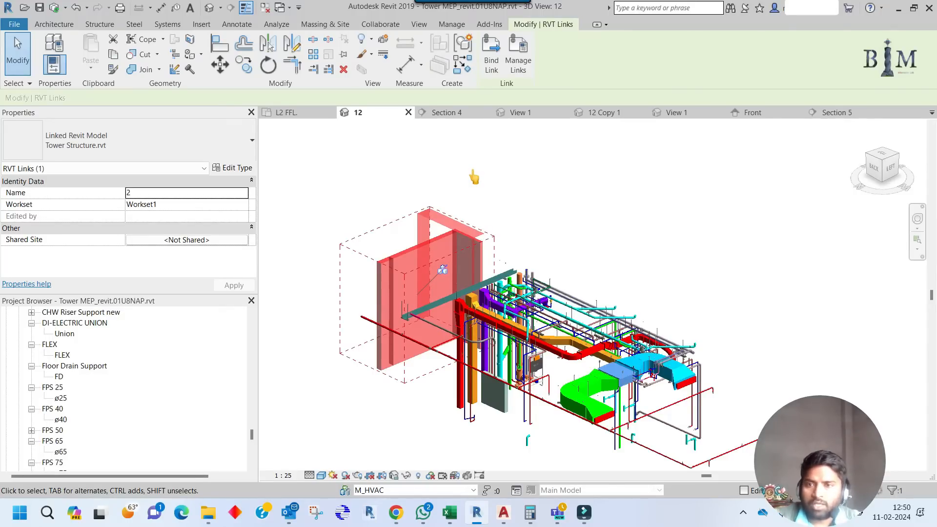
click(243, 205)
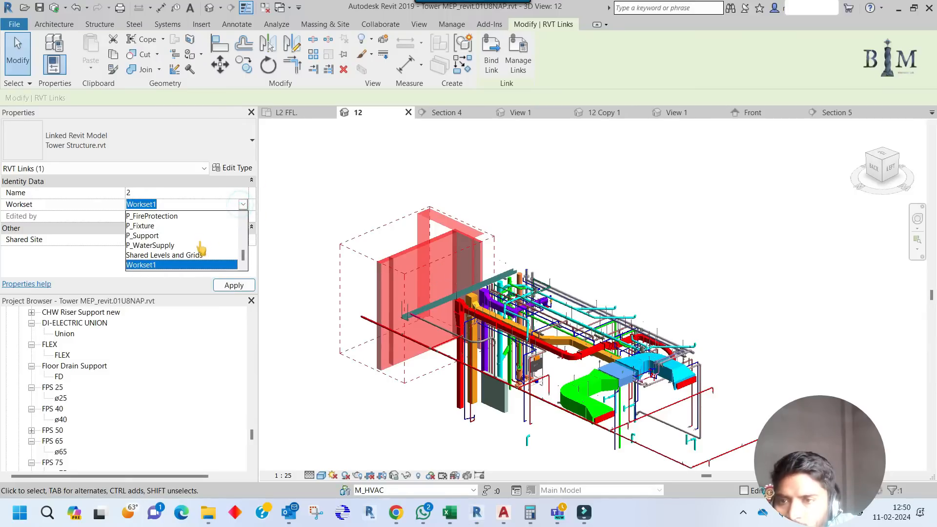
scroll(197, 255, up, 4)
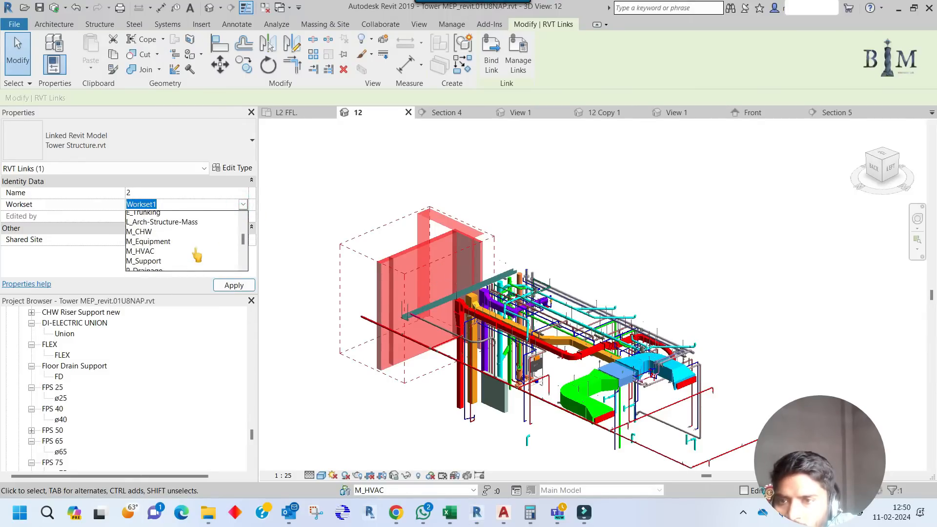
click(190, 247)
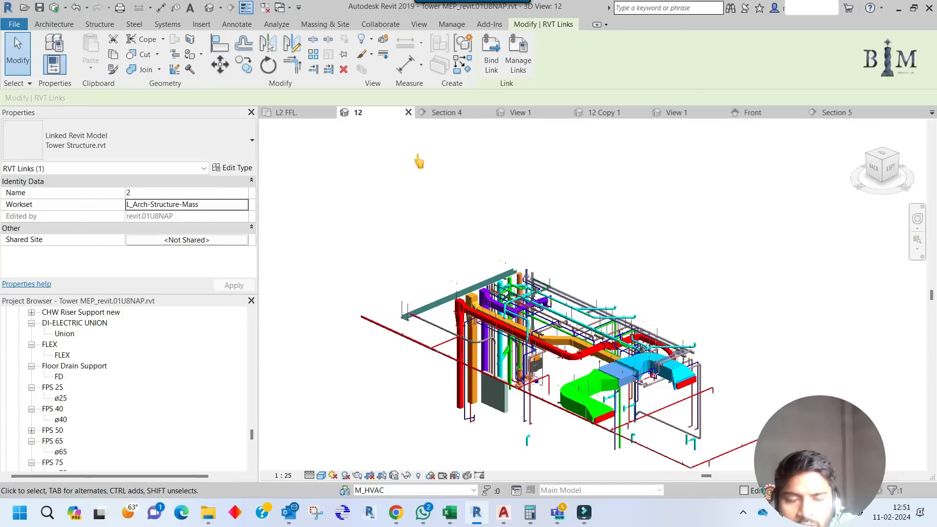
click(413, 205)
Set the M_HVAC workset to Hide in the visibility overrides of 3D view 12.
middle_drag(614, 284, 592, 198)
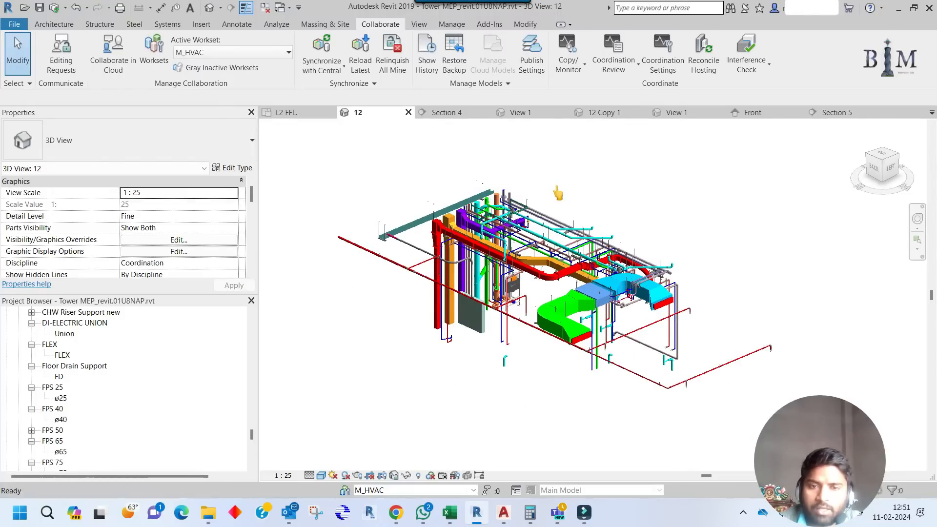
key(v)
key(g)
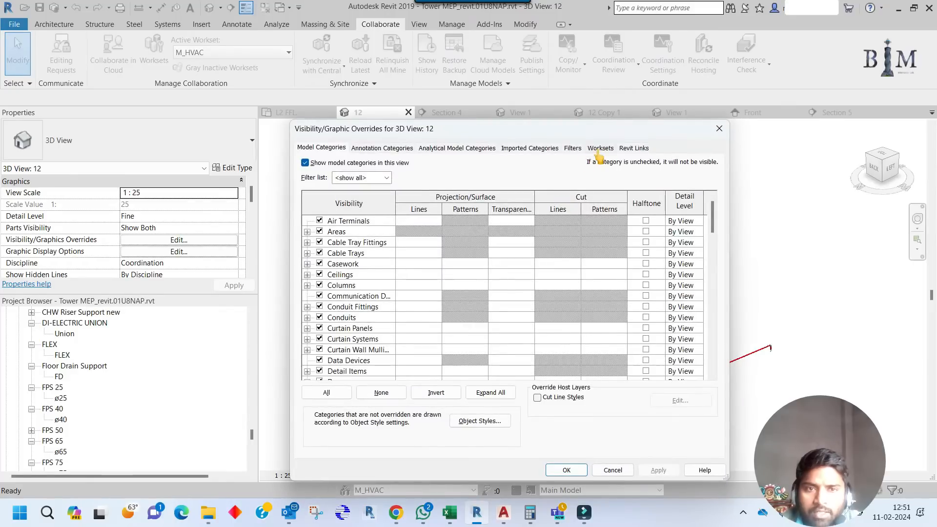
click(600, 148)
scroll(393, 303, down, 3)
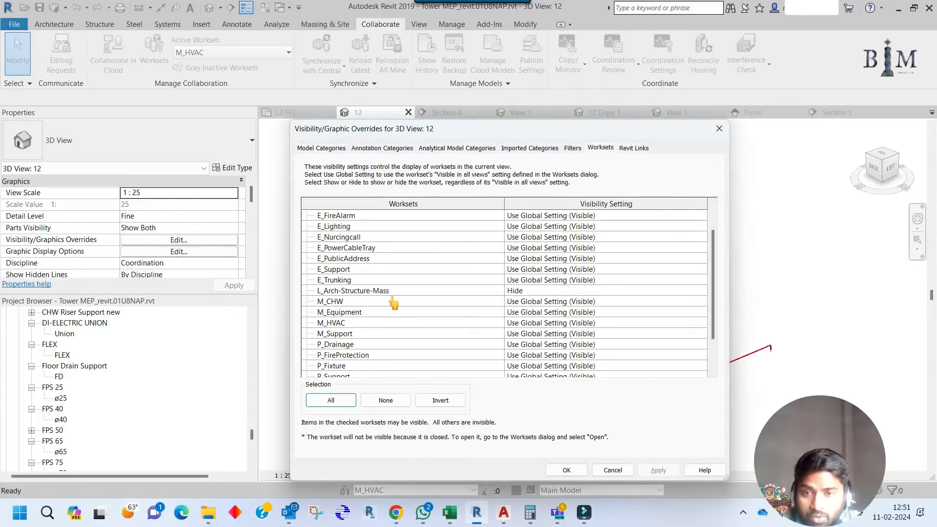
click(349, 325)
click(604, 323)
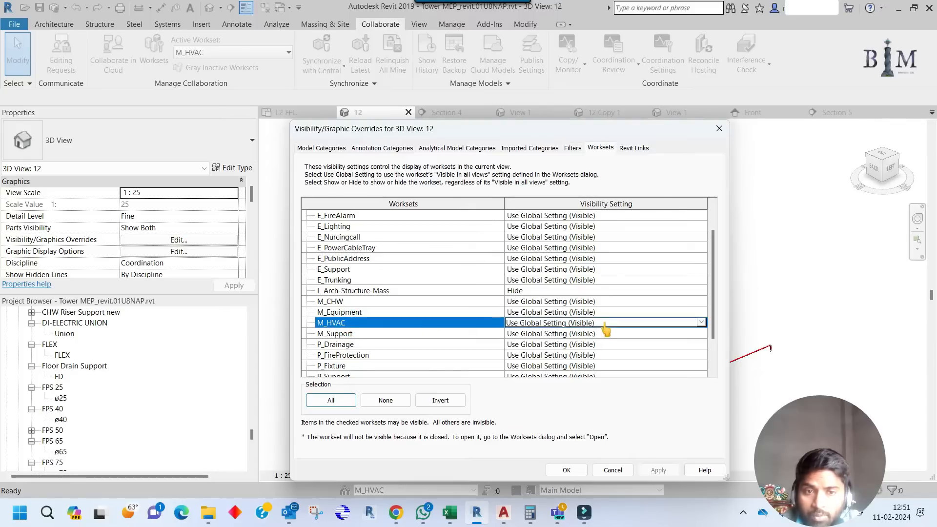
click(701, 323)
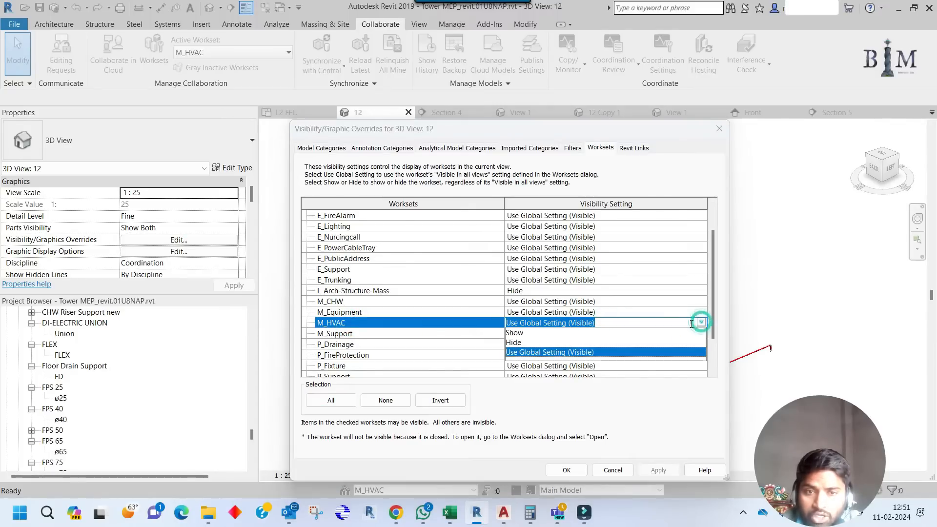
click(532, 346)
click(567, 470)
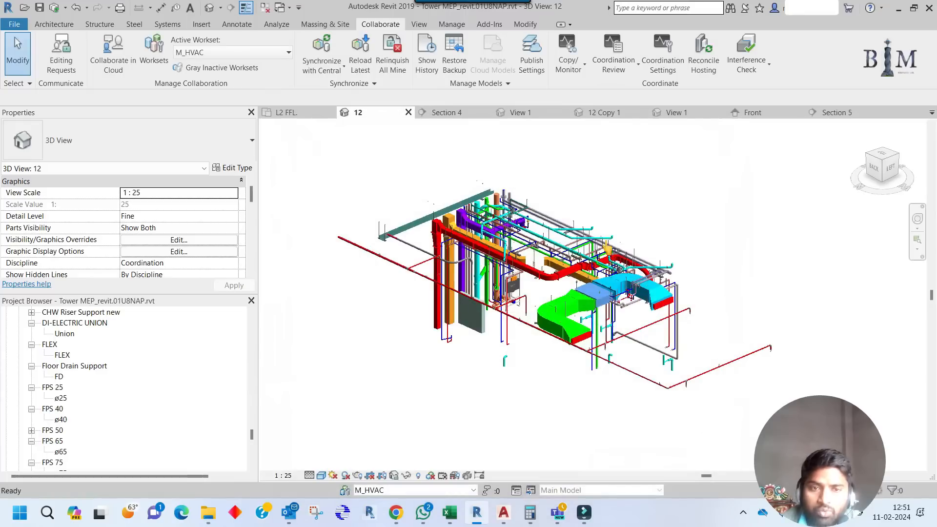
Select the entire orange fresh air duct network in 3D view 12.
scroll(573, 306, up, 1)
middle_drag(554, 267, 574, 269)
scroll(518, 258, up, 3)
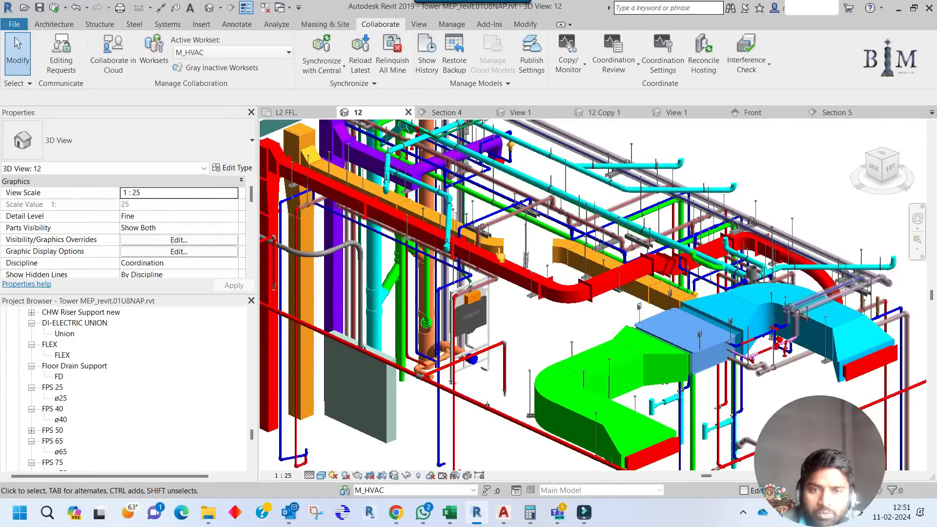
middle_drag(503, 251, 576, 330)
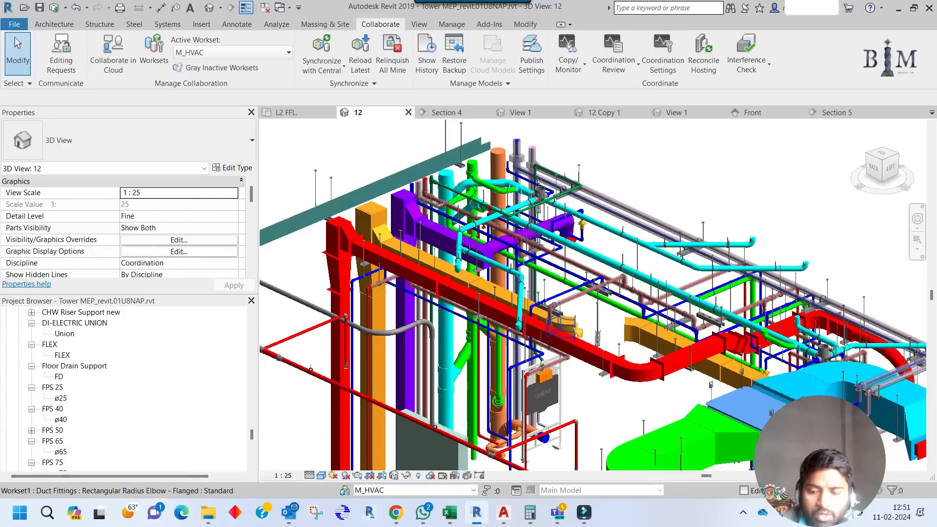
key(Tab)
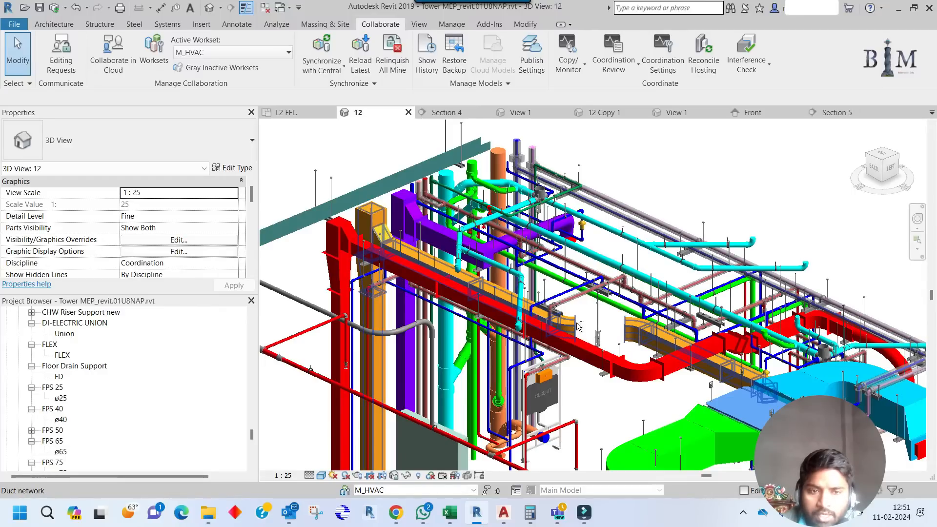
click(577, 326)
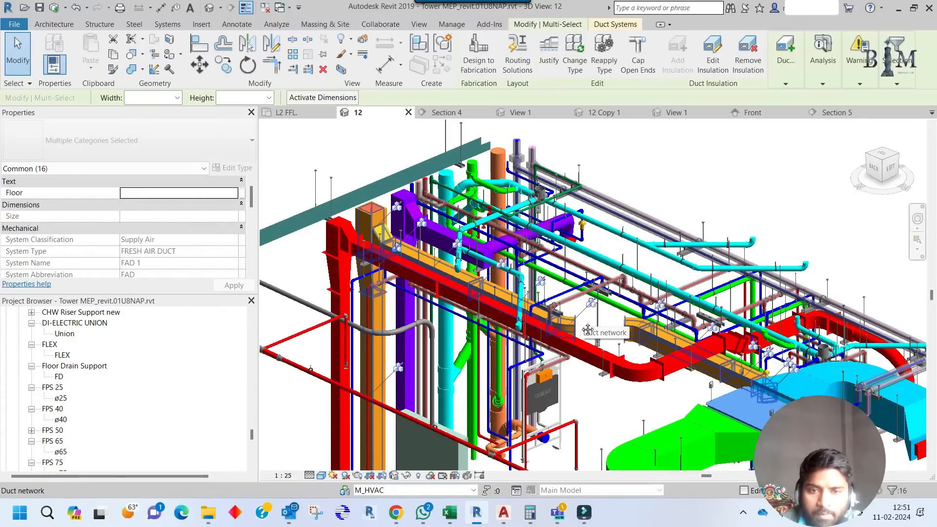
Add the duct supports along the orange fresh air duct to the selection.
shift+middle_drag(579, 326, 588, 379)
scroll(400, 292, up, 3)
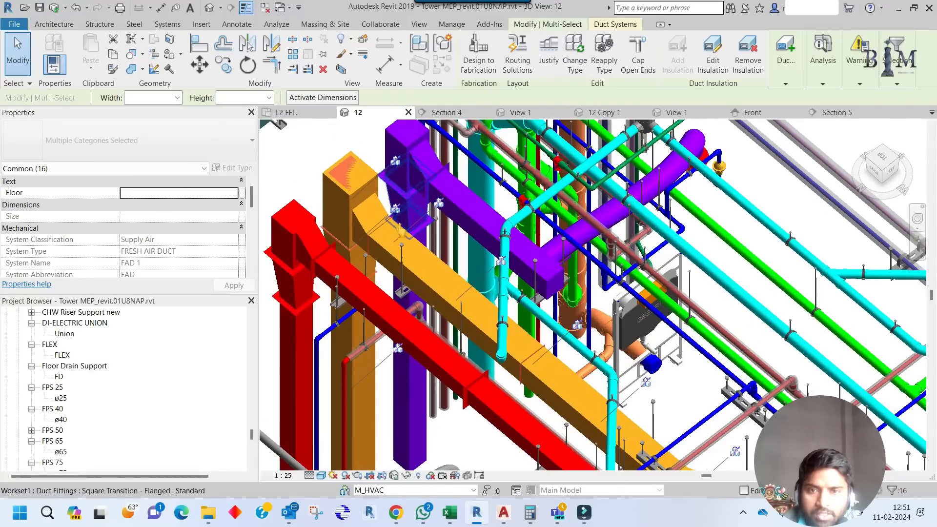
ctrl+click(400, 292)
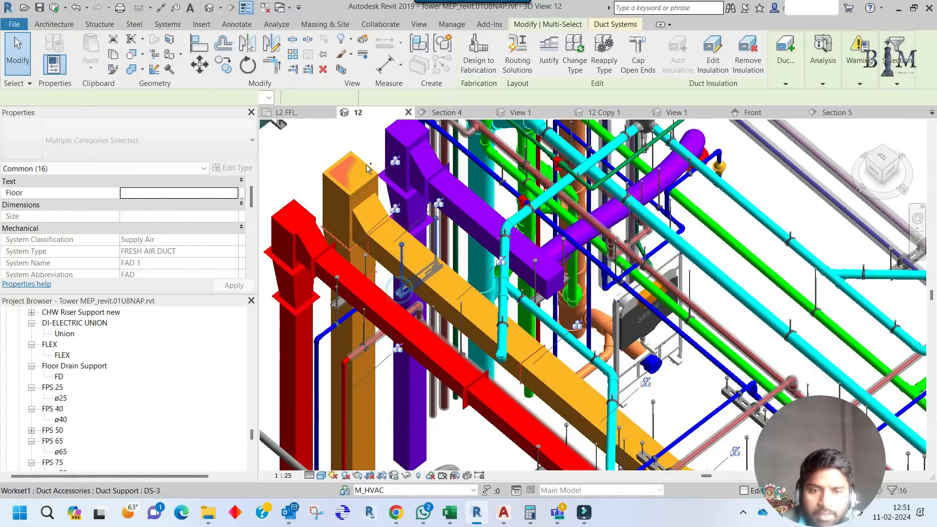
middle_drag(472, 338, 368, 172)
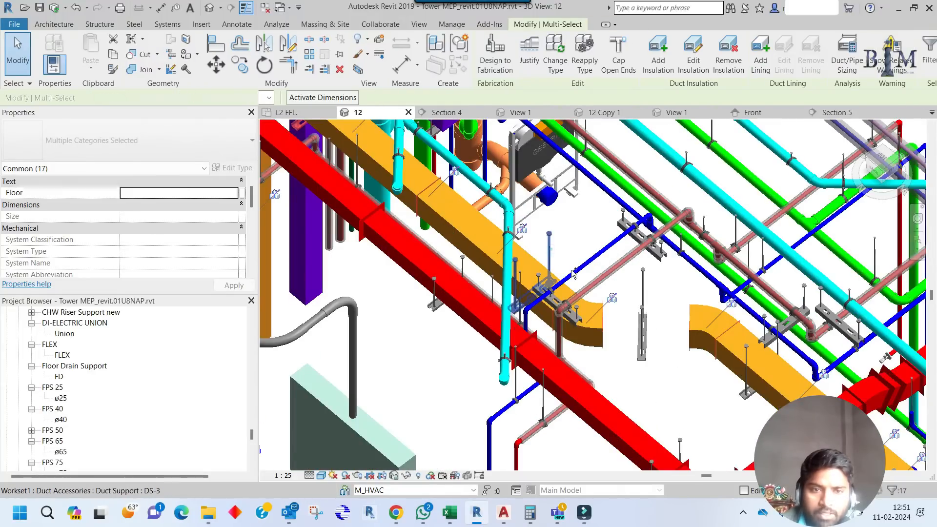
ctrl+click(644, 332)
middle_drag(648, 338, 461, 211)
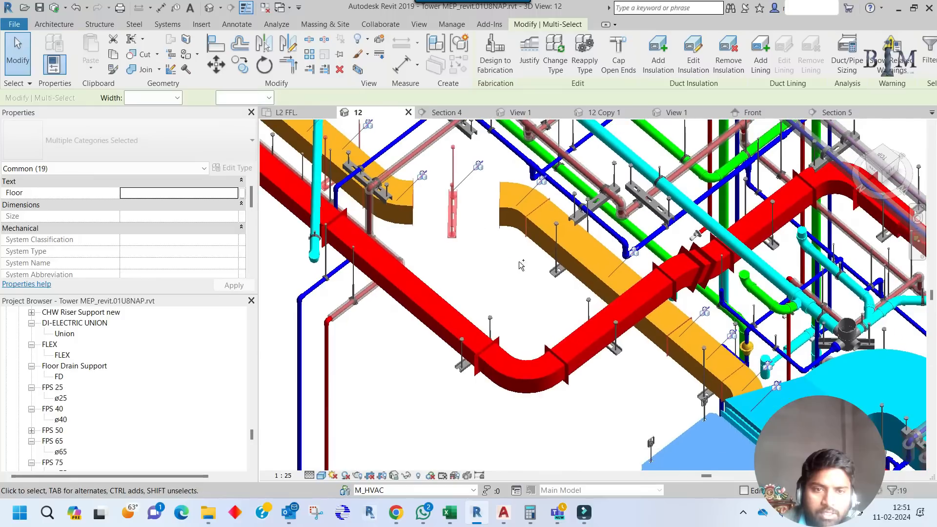
ctrl+click(552, 276)
ctrl+click(622, 344)
middle_drag(637, 346, 446, 234)
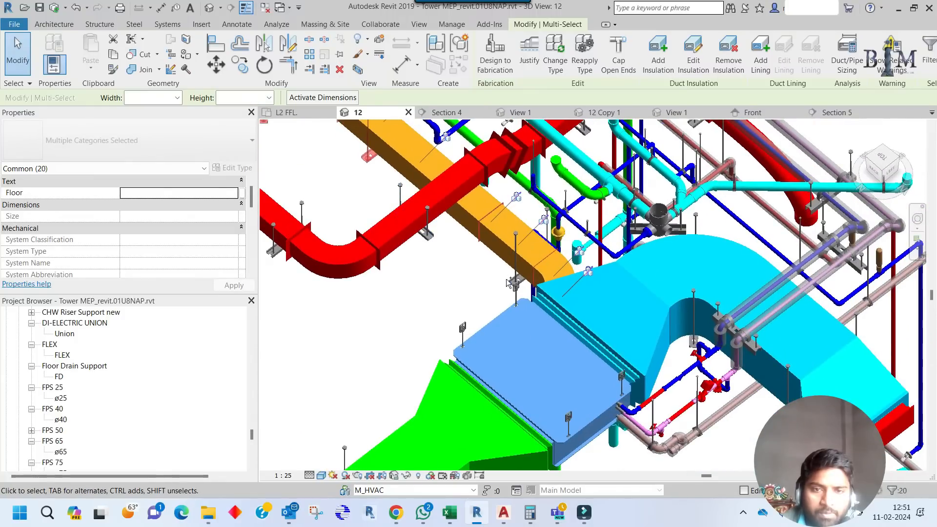
ctrl+click(555, 271)
Add the blue fan coil unit with its connected green and cyan duct network to the selection.
scroll(555, 271, down, 2)
middle_drag(556, 271, 561, 223)
key(Tab)
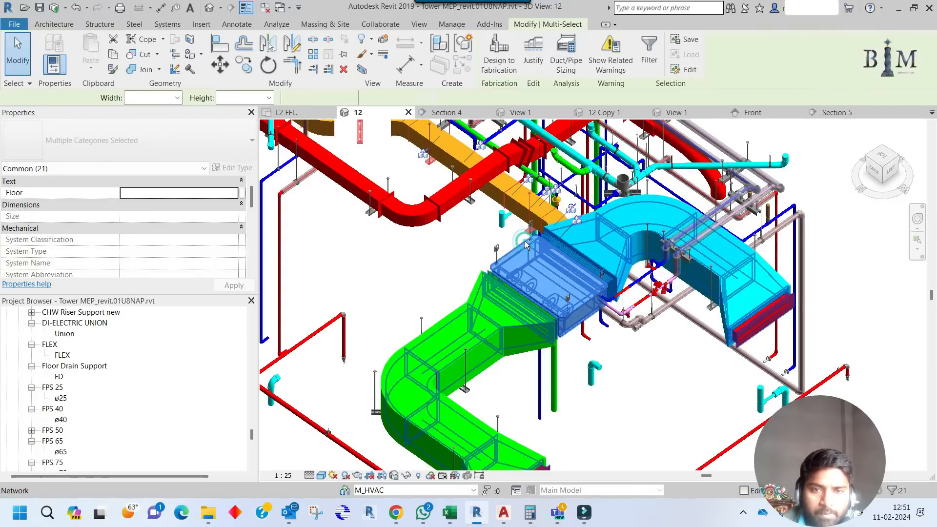
ctrl+click(525, 241)
Add the FCU supports around the blue fan coil unit to the selection.
scroll(494, 242, up, 2)
ctrl+click(494, 243)
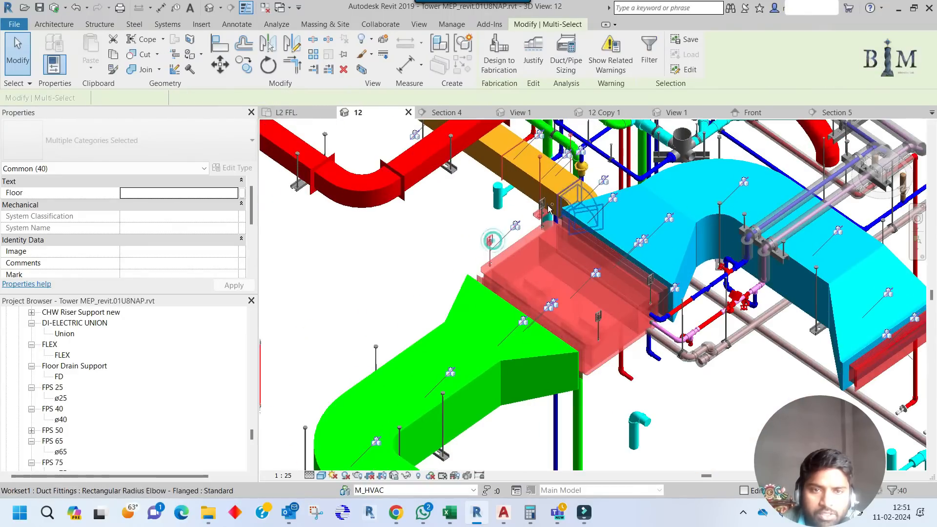
ctrl+click(541, 204)
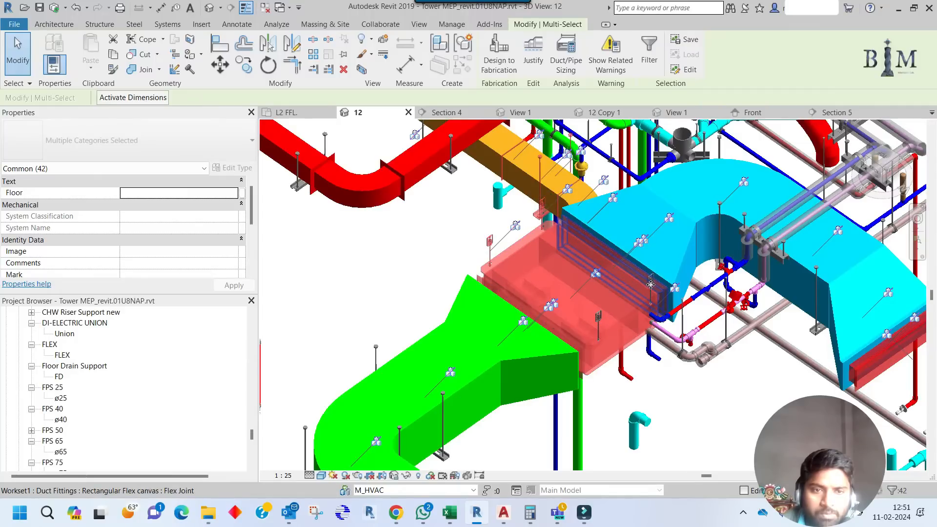
scroll(651, 283, up, 3)
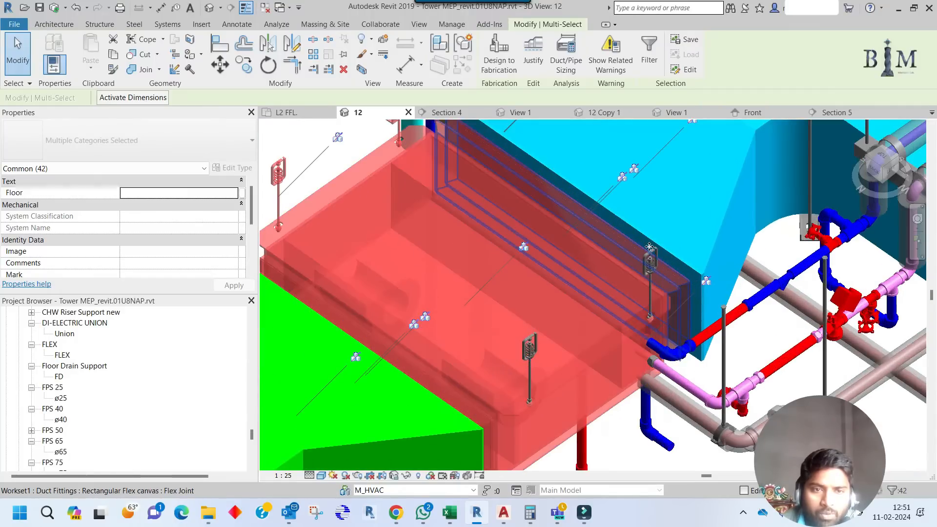
key(Tab)
key(Tab)
key(Tab)
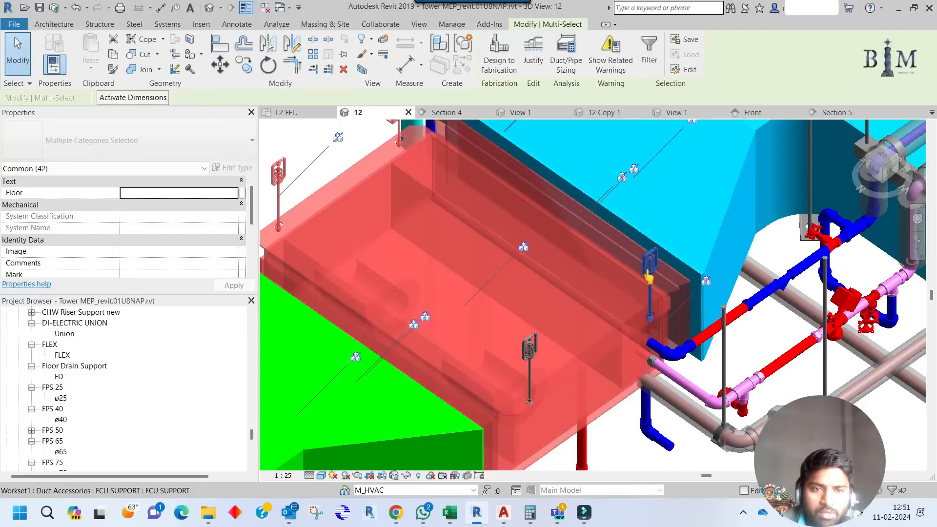
ctrl+click(650, 276)
ctrl+click(527, 340)
Assign the selected fresh air ducts, fan coil unit network and supports to the M_HVAC workset.
scroll(579, 335, down, 6)
middle_drag(571, 317, 648, 342)
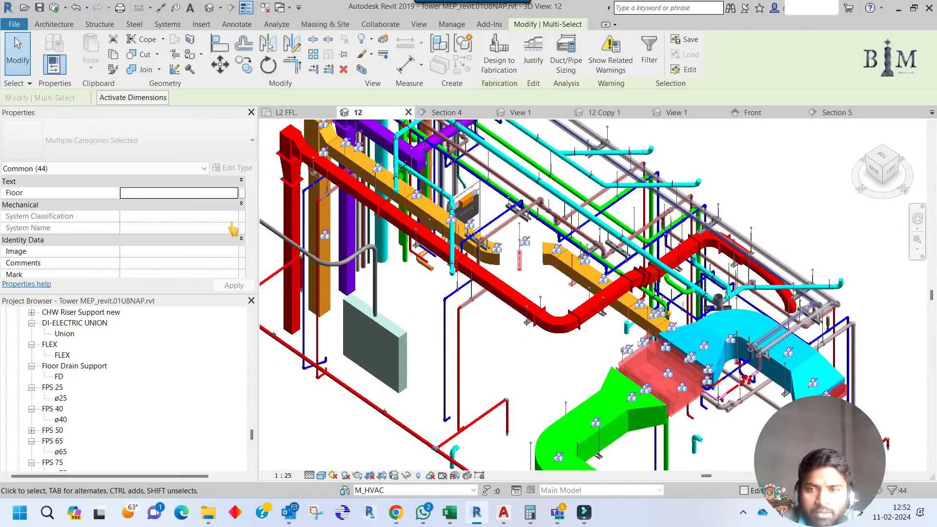
scroll(233, 229, down, 3)
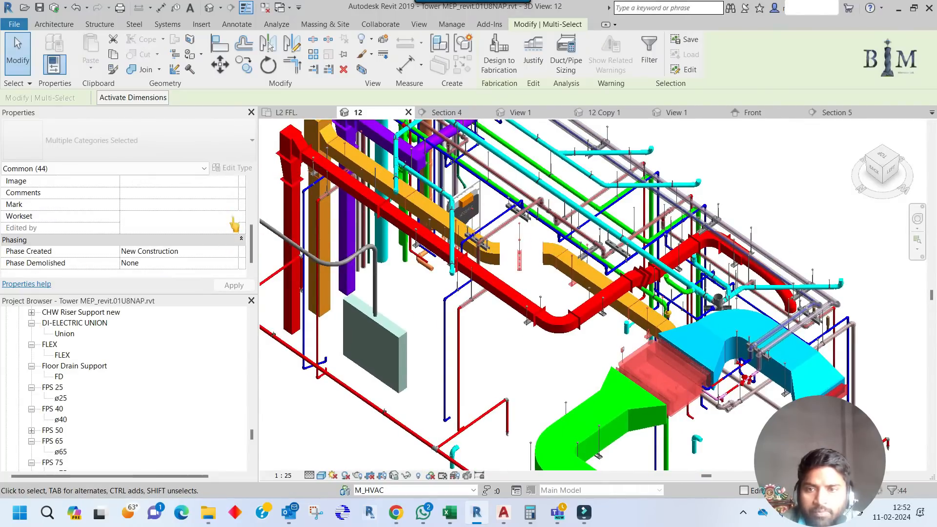
click(233, 216)
scroll(184, 266, down, 5)
scroll(182, 268, down, 3)
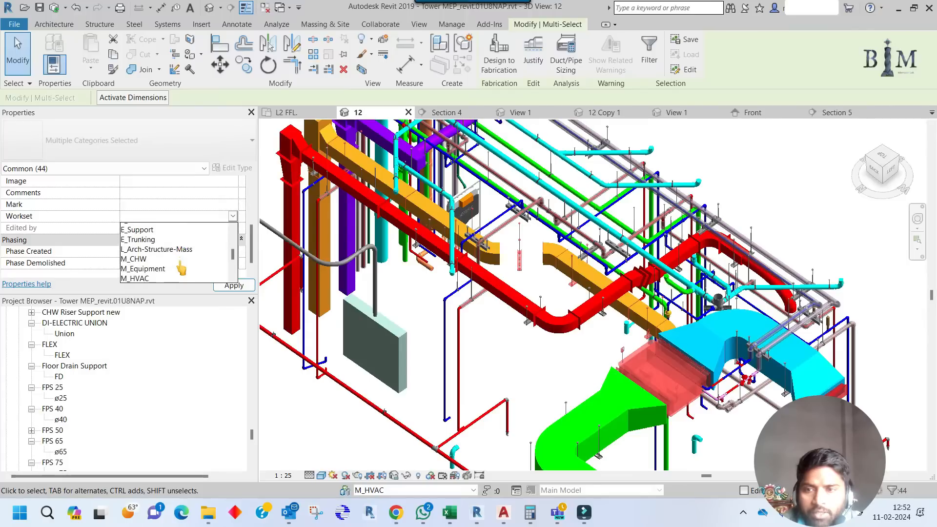
click(146, 265)
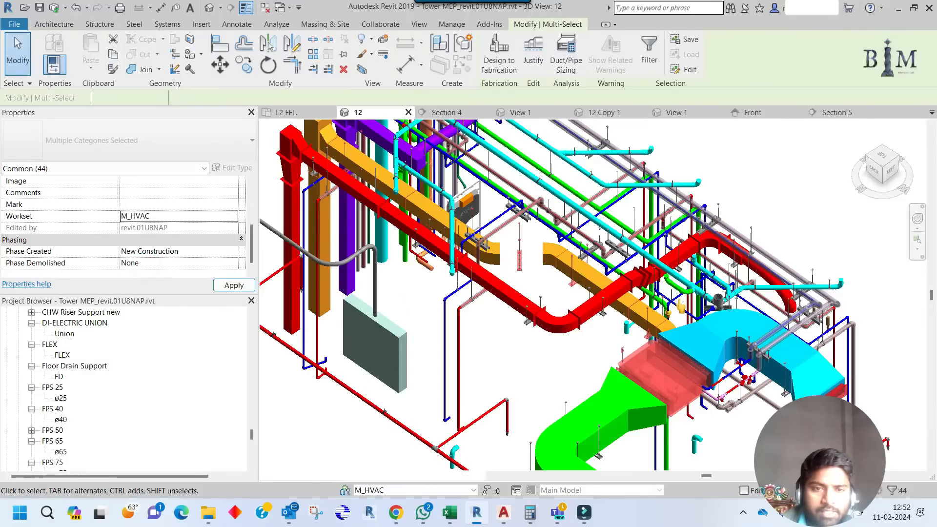
Select the red kitchen exhaust duct network together with its end section beyond the last elbow.
key(Tab)
key(Tab)
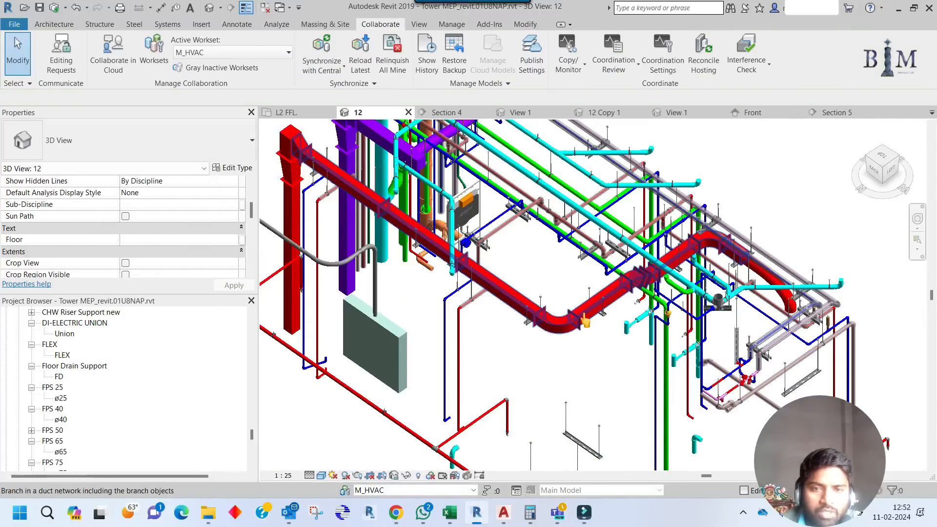
click(586, 316)
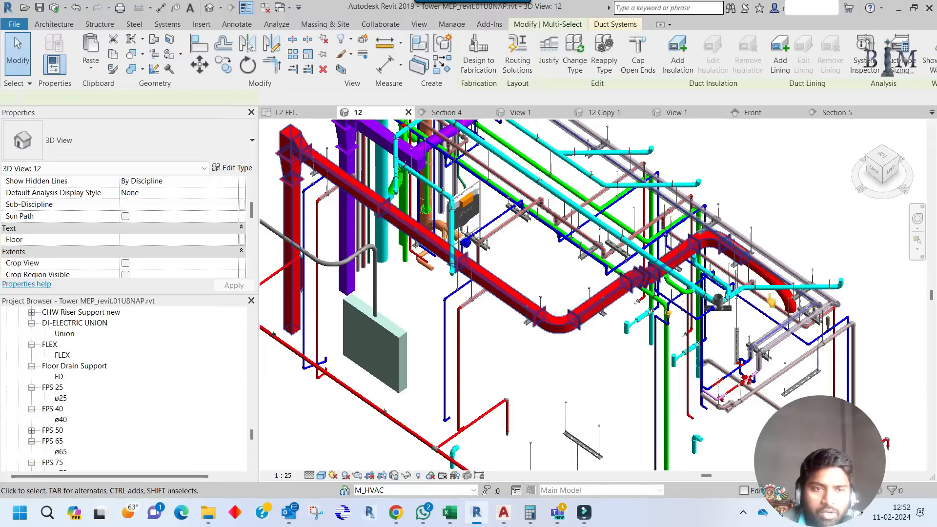
key(Tab)
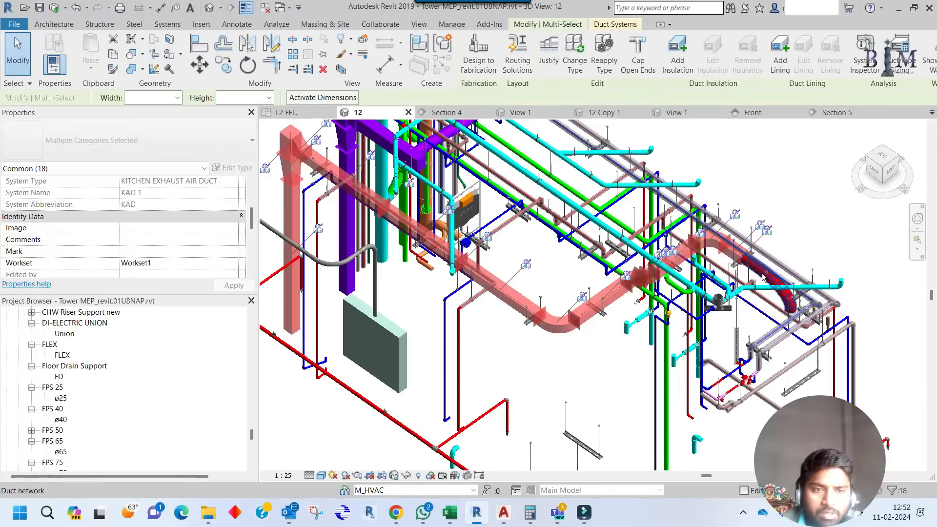
ctrl+click(764, 278)
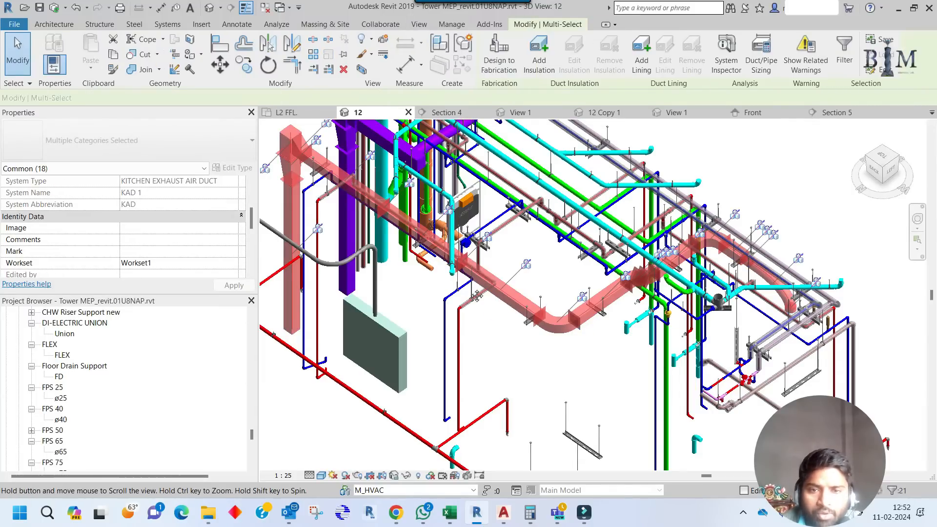
Add the duct supports along the red kitchen exhaust duct to the selection.
middle_drag(330, 180, 510, 216)
scroll(511, 216, up, 2)
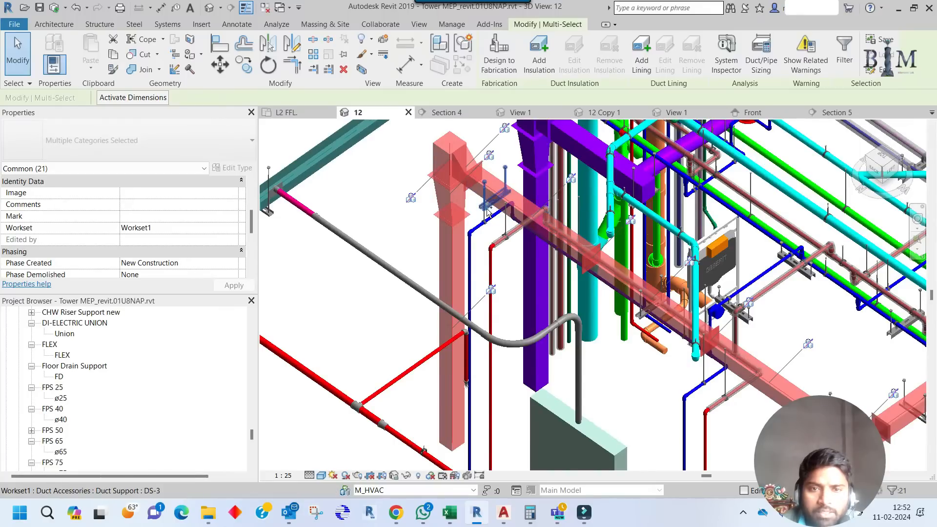
ctrl+click(488, 211)
shift+middle_drag(488, 211, 507, 343)
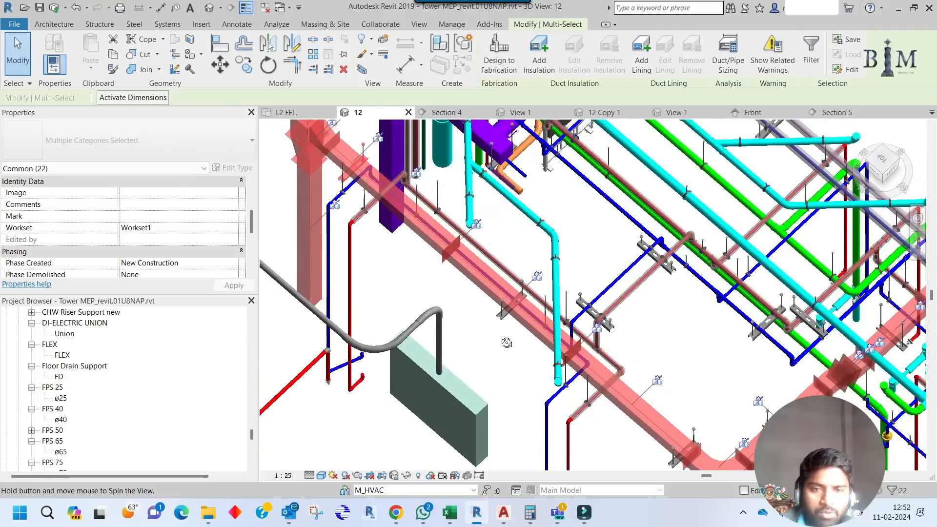
ctrl+click(498, 321)
middle_drag(636, 428, 558, 335)
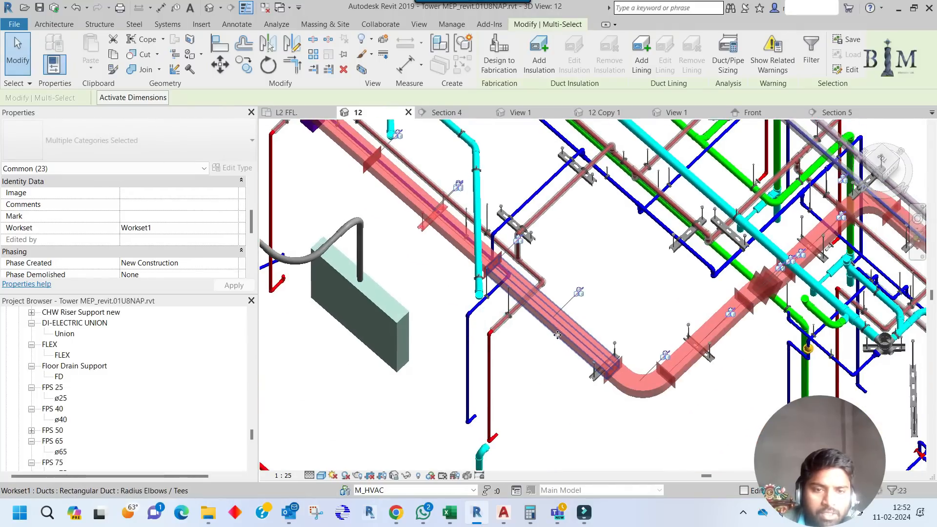
ctrl+click(688, 320)
ctrl+click(801, 223)
ctrl+click(801, 223)
middle_drag(800, 223, 536, 253)
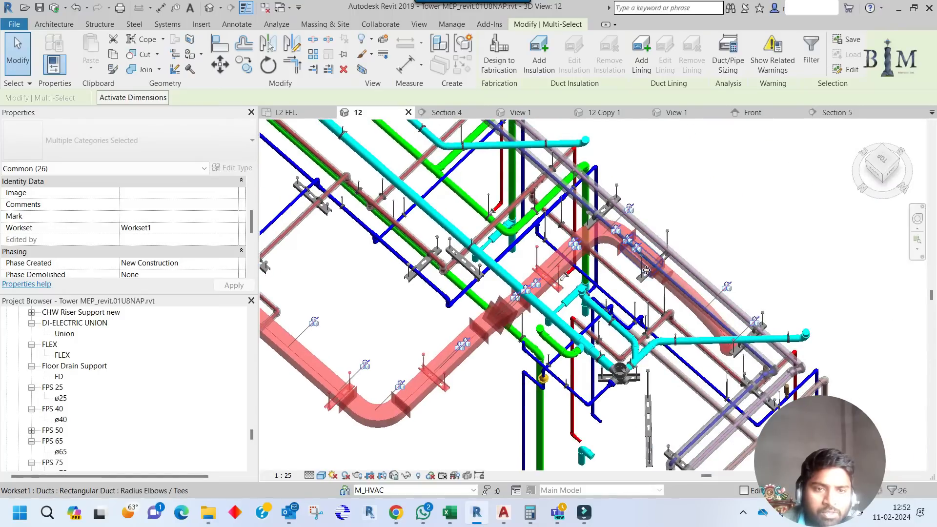
ctrl+click(721, 346)
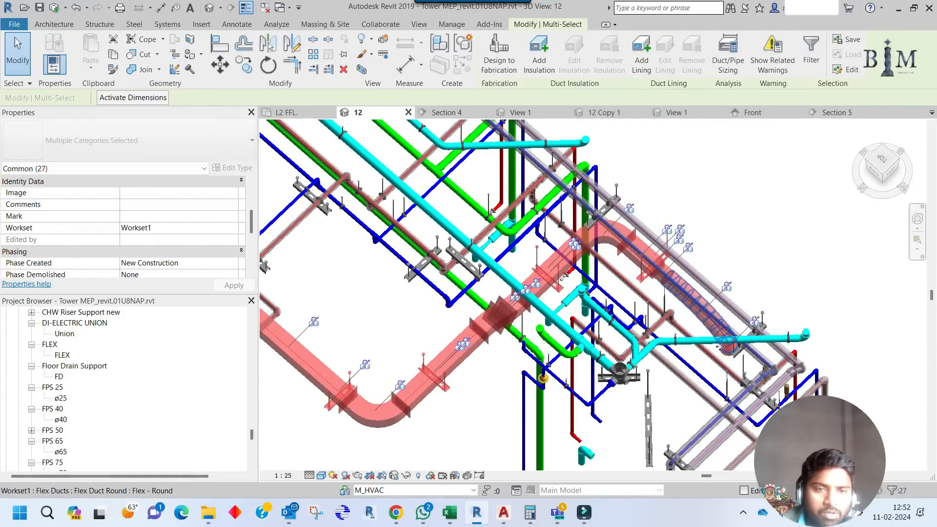
Add the leftover free-standing supports of the hidden fan coil unit ducts to the selection.
scroll(687, 334, down, 1)
shift+middle_drag(514, 373, 495, 244)
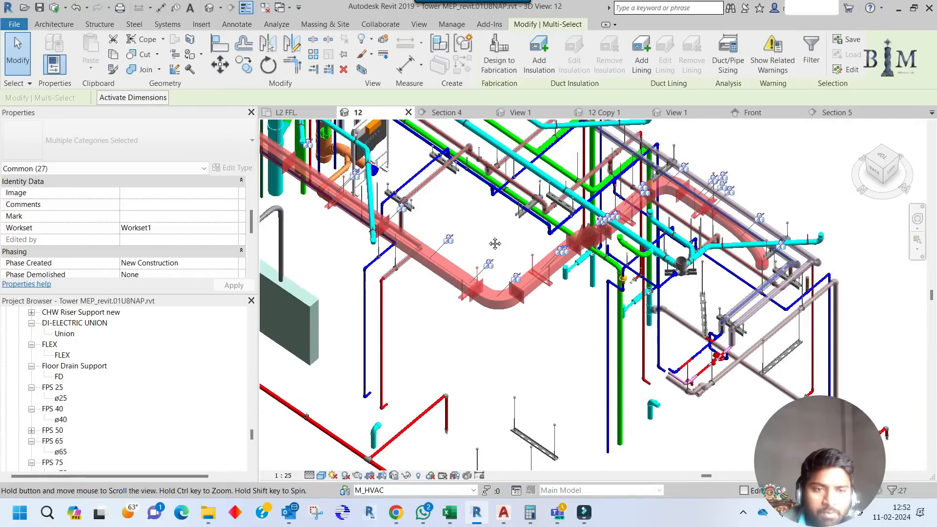
ctrl+click(785, 357)
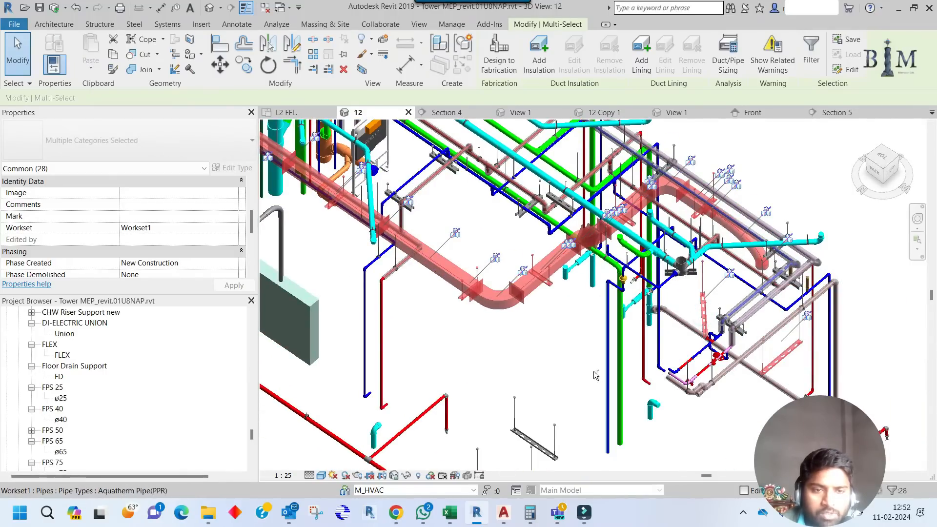
middle_drag(575, 378, 663, 243)
ctrl+click(620, 302)
ctrl+click(600, 347)
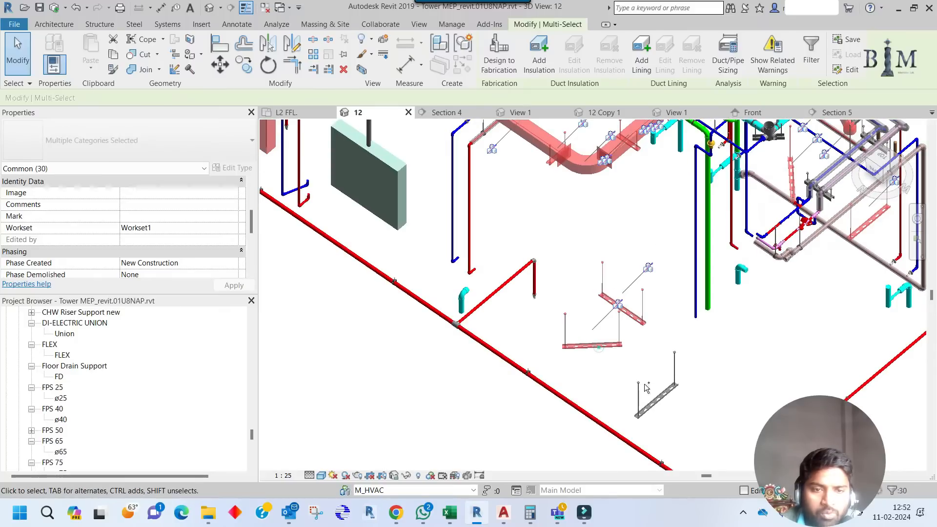
ctrl+click(656, 401)
Add the purple duct network beside the vertical risers to the selection.
middle_drag(578, 347, 664, 368)
scroll(589, 420, down, 2)
scroll(506, 258, up, 3)
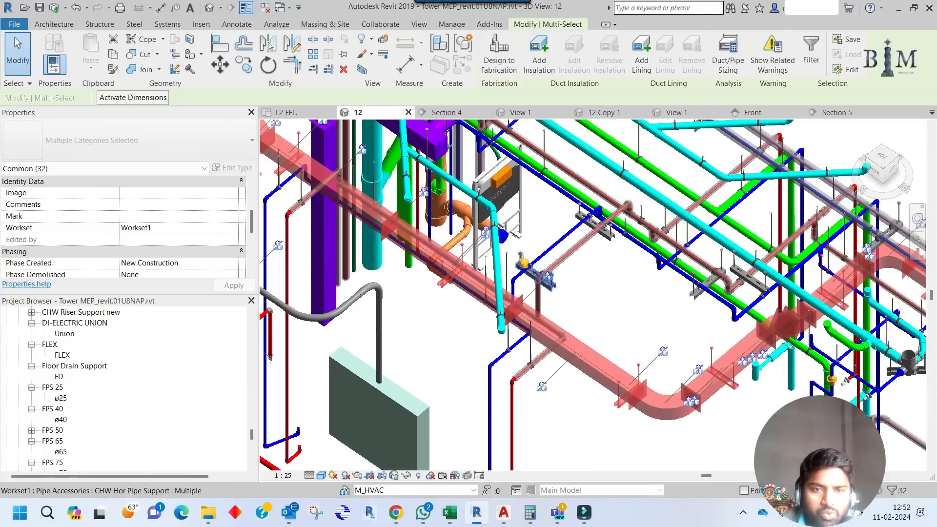
scroll(562, 325, down, 4)
middle_drag(434, 210, 501, 337)
scroll(462, 220, up, 2)
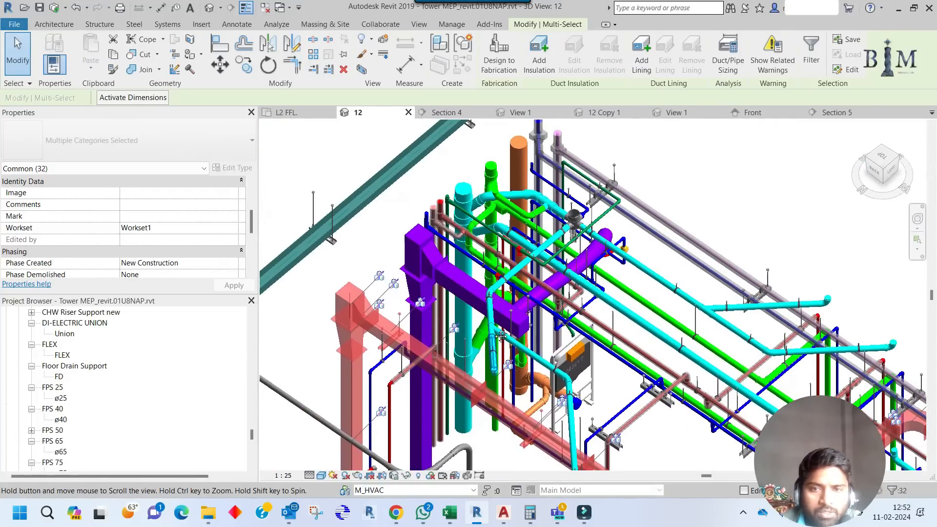
key(Tab)
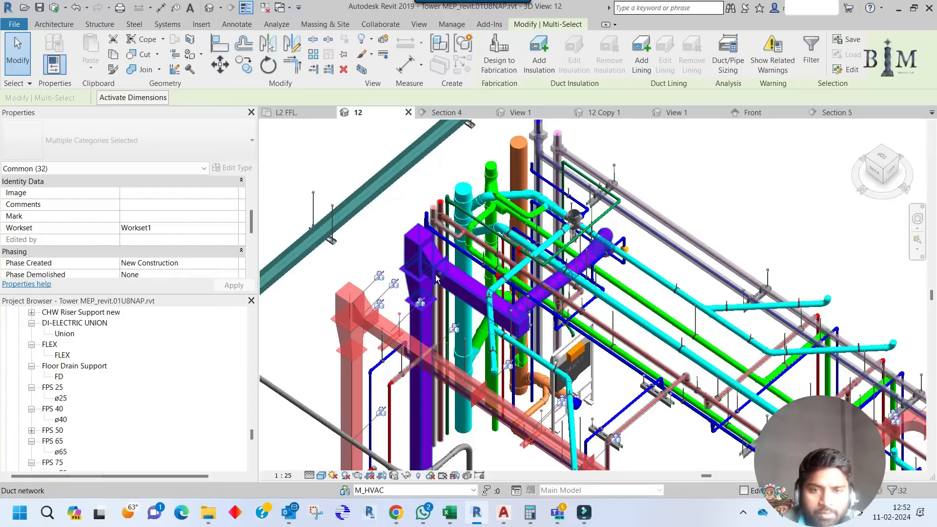
ctrl+click(524, 290)
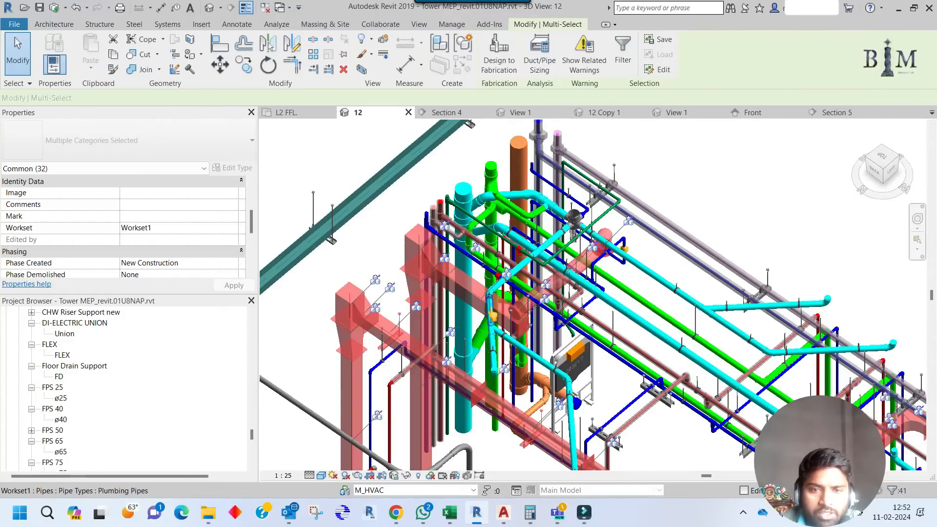
scroll(490, 296, up, 2)
scroll(554, 338, up, 3)
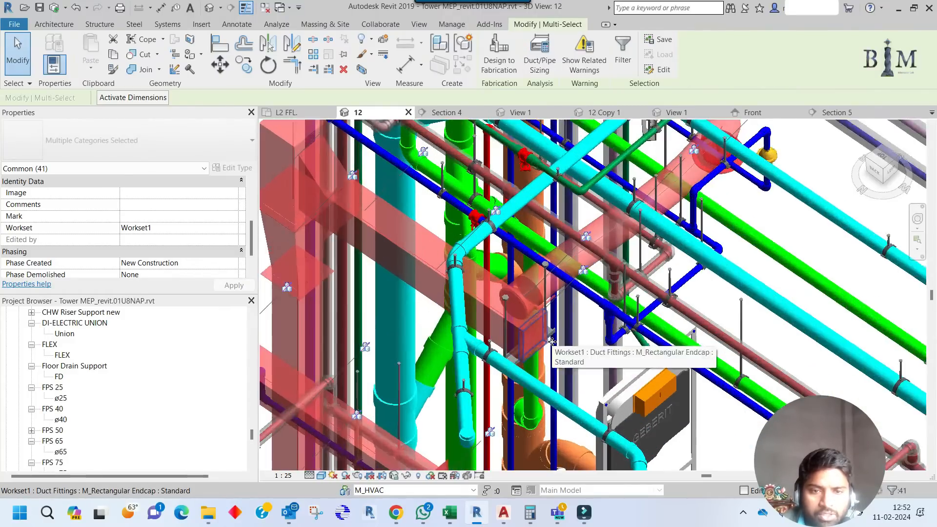
Add the remaining support at the duct end cap beside the risers to the selection and assign all selected duct elements to workset M_HVAC.
ctrl+click(555, 334)
scroll(556, 333, down, 6)
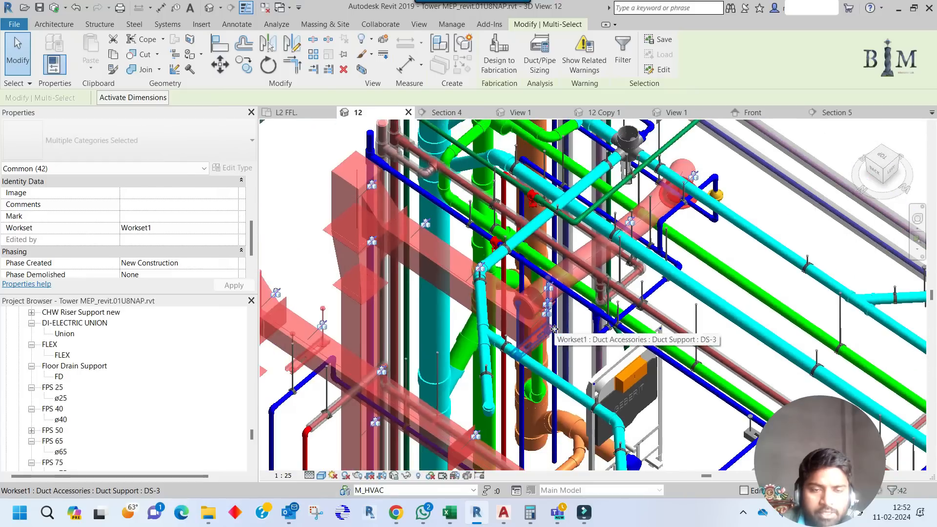
click(232, 229)
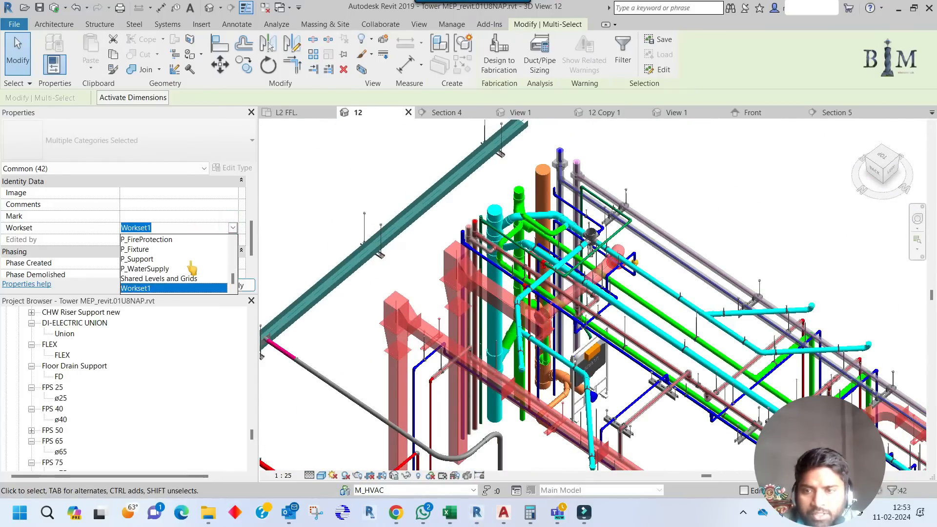
scroll(190, 266, up, 3)
click(145, 267)
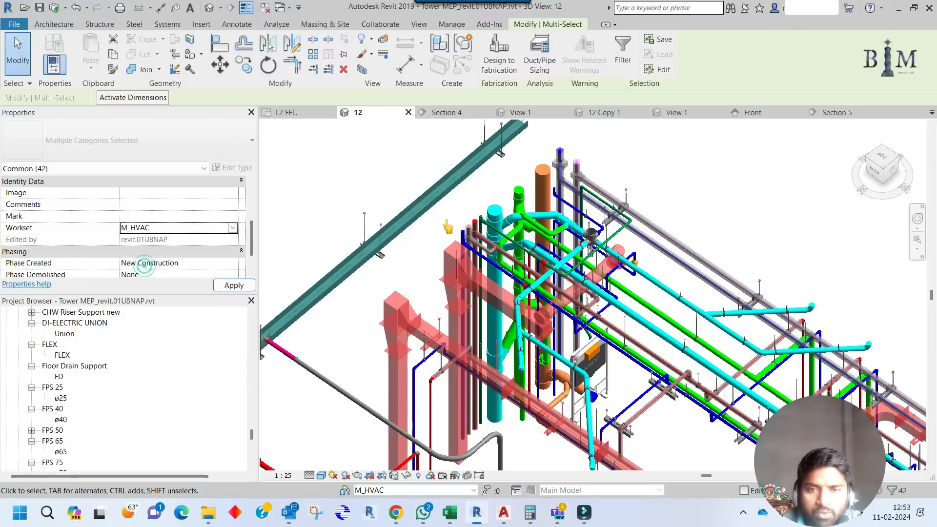
key(Escape)
Synchronize the model with the central file.
scroll(448, 227, down, 2)
scroll(447, 227, down, 2)
middle_drag(449, 227, 461, 226)
shift+middle_drag(492, 302, 493, 213)
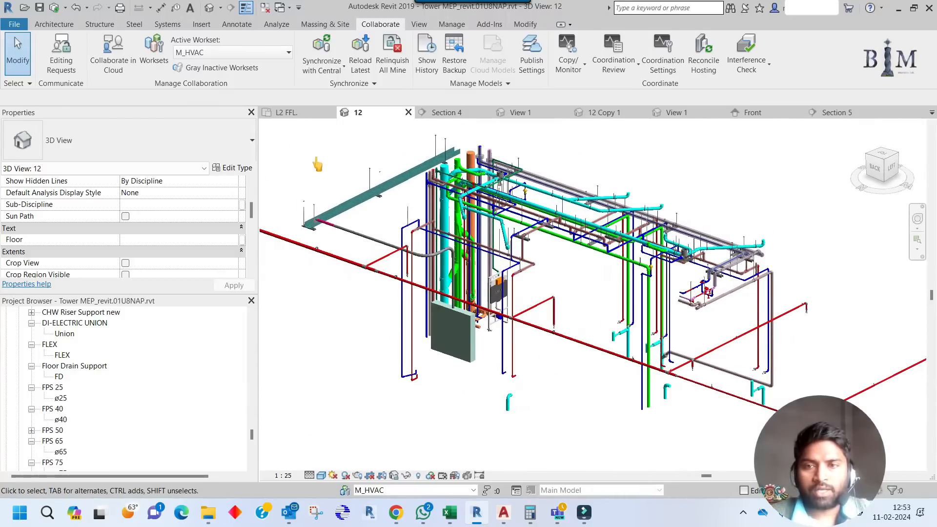
click(54, 7)
click(464, 331)
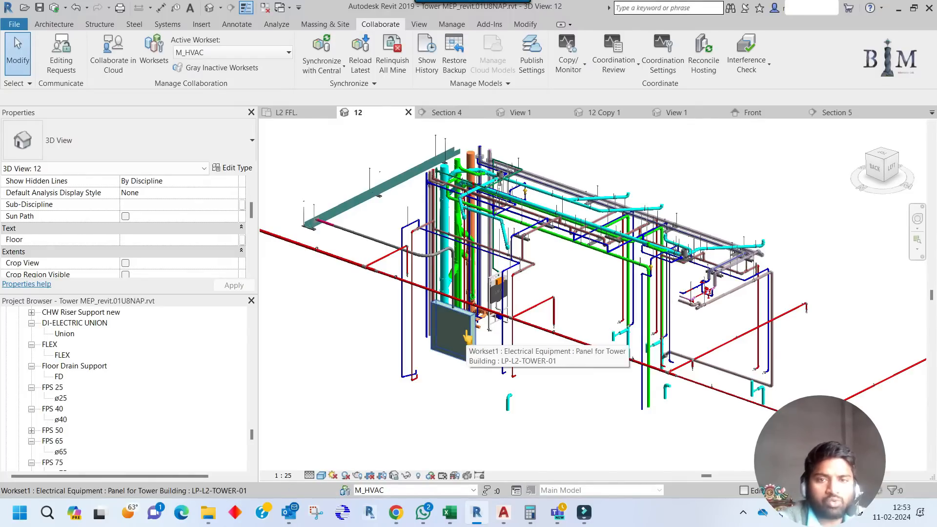
Set the P_Drainage workset to Hide in the visibility overrides of 3D view 12.
key(v)
key(v)
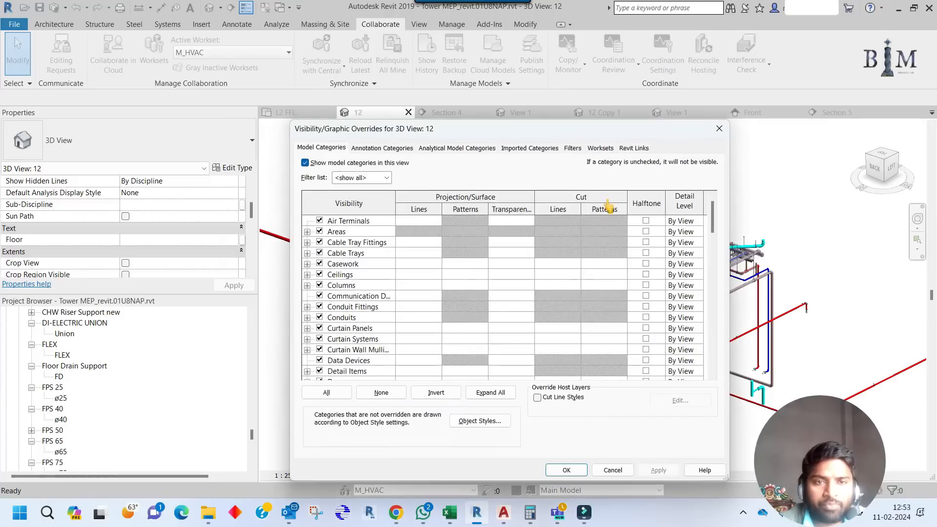
click(599, 149)
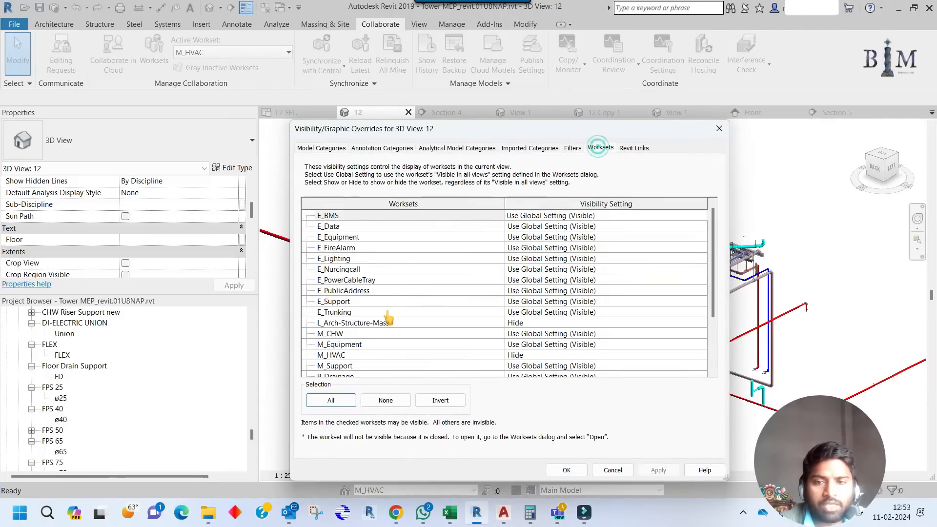
scroll(378, 337, down, 1)
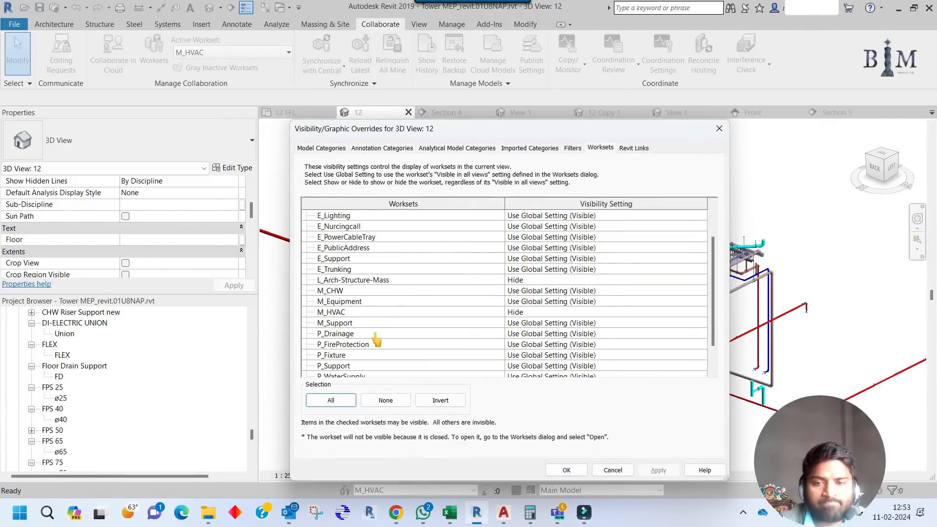
click(376, 336)
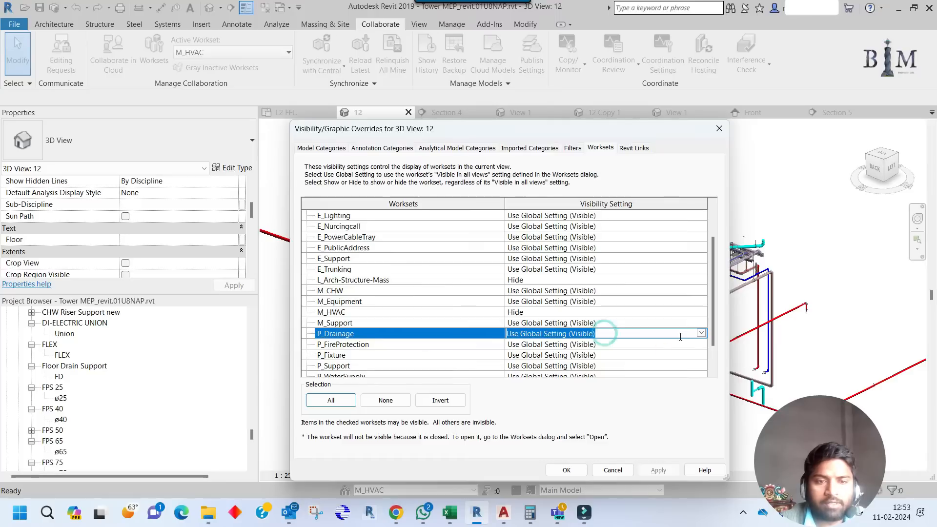
click(701, 335)
click(523, 355)
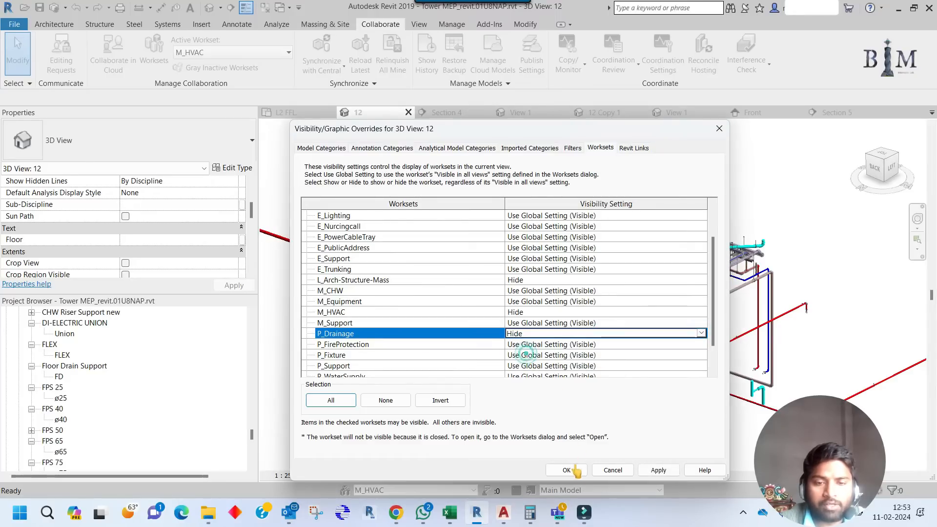
click(566, 470)
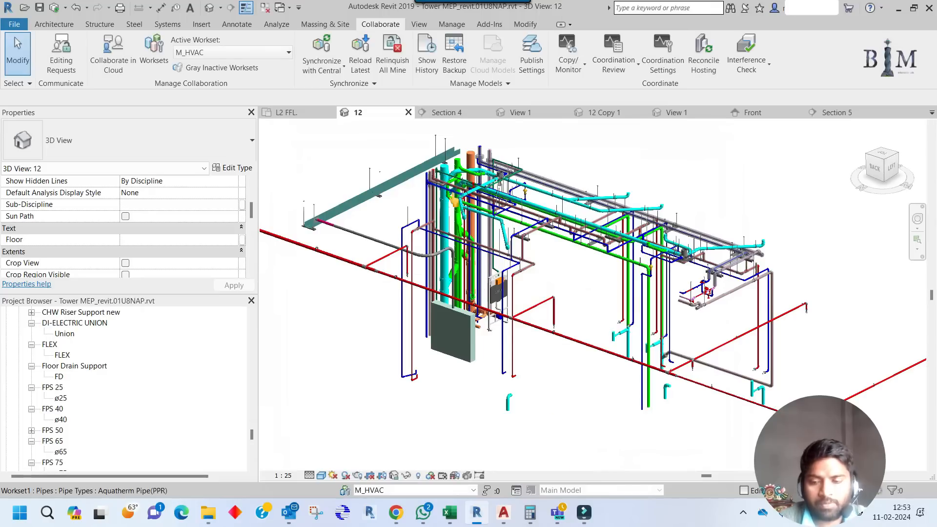
Select the whole connected drainage pipe network at the green and cyan vertical risers.
scroll(455, 201, up, 4)
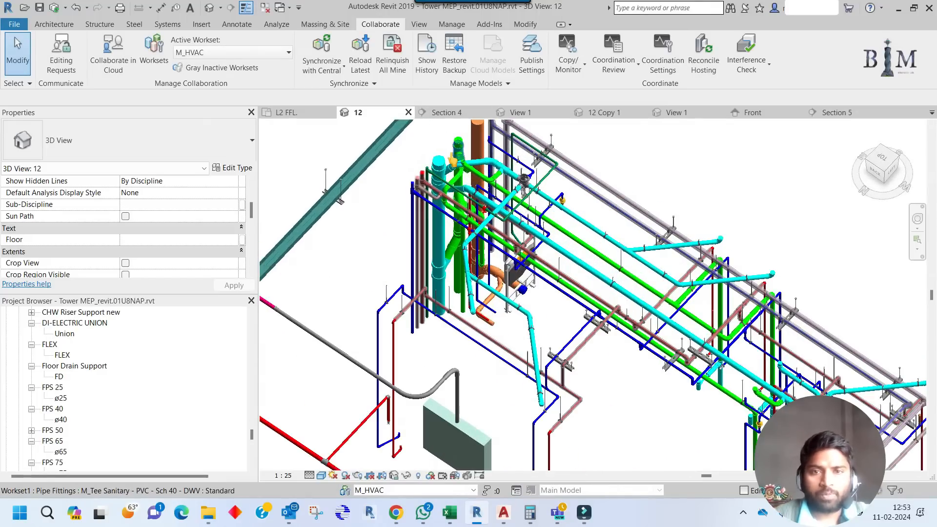
middle_drag(453, 161, 439, 216)
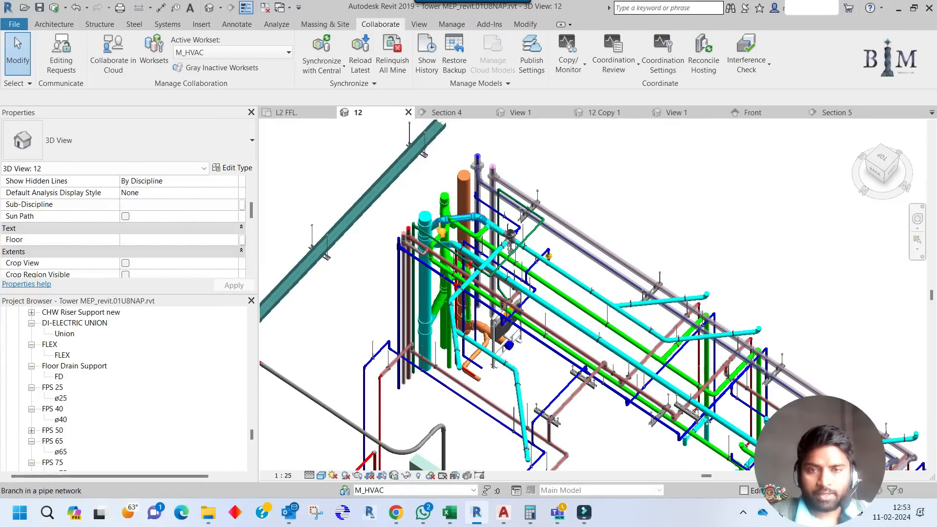
key(Tab)
click(441, 225)
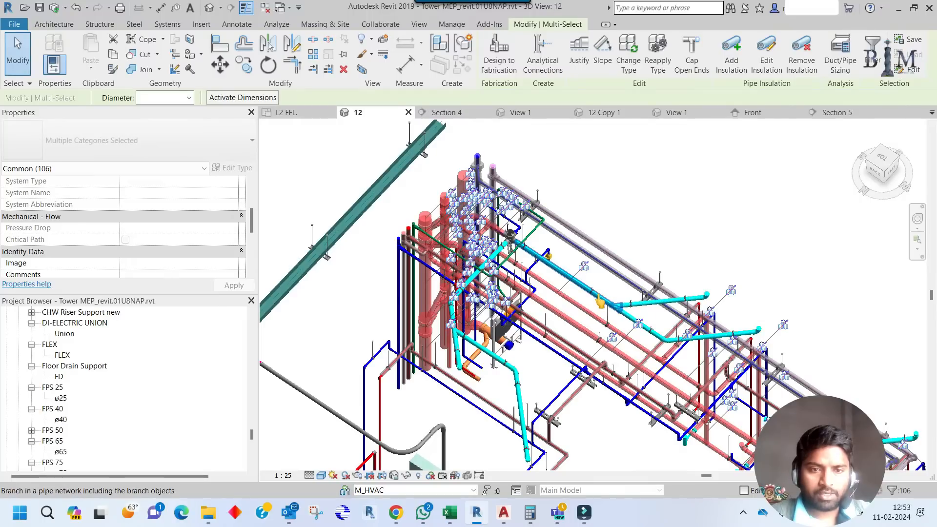
Add the cyan pipe run beyond the floor drain, with its two angled branches and first supports, to the selection.
key(Tab)
scroll(602, 311, up, 5)
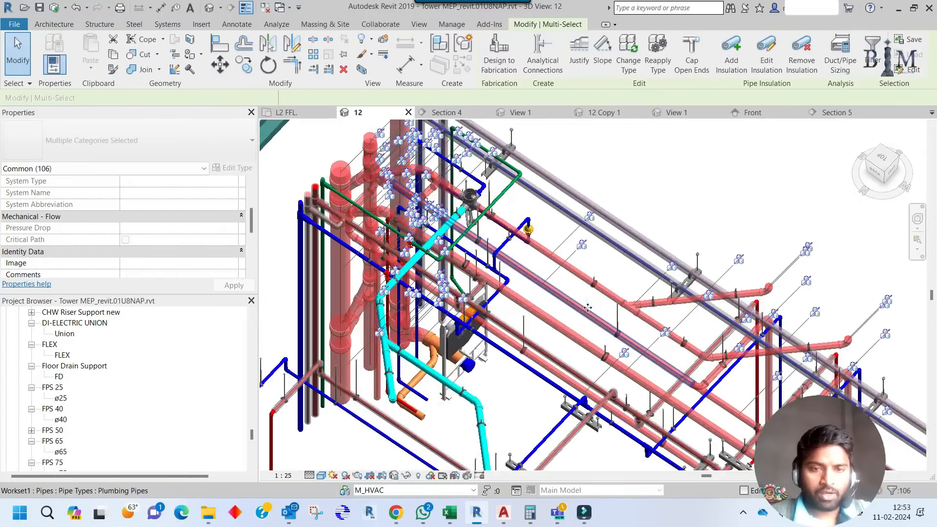
ctrl+click(599, 258)
ctrl+click(688, 286)
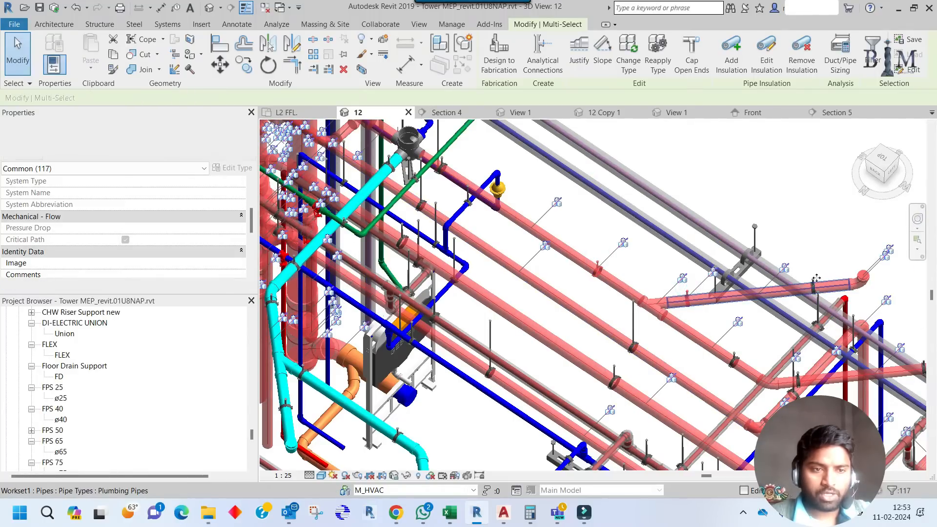
scroll(717, 262, down, 4)
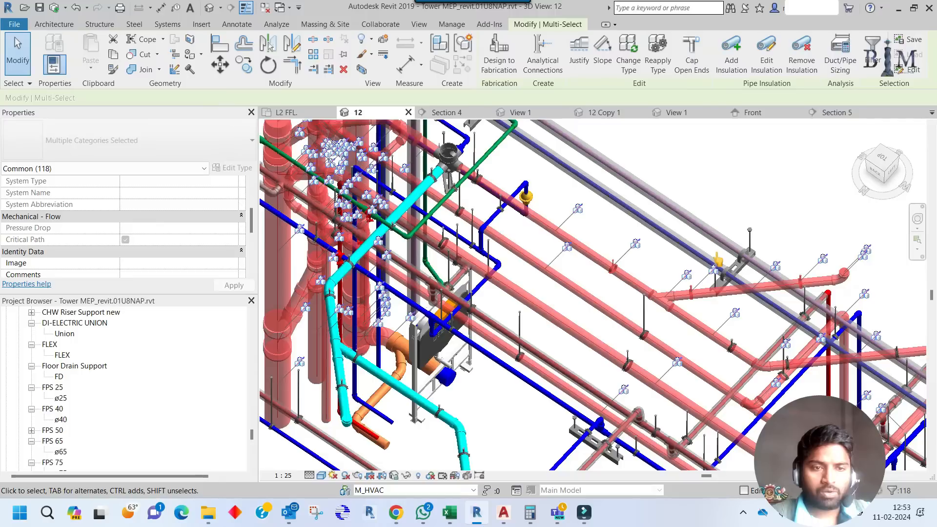
ctrl+click(669, 262)
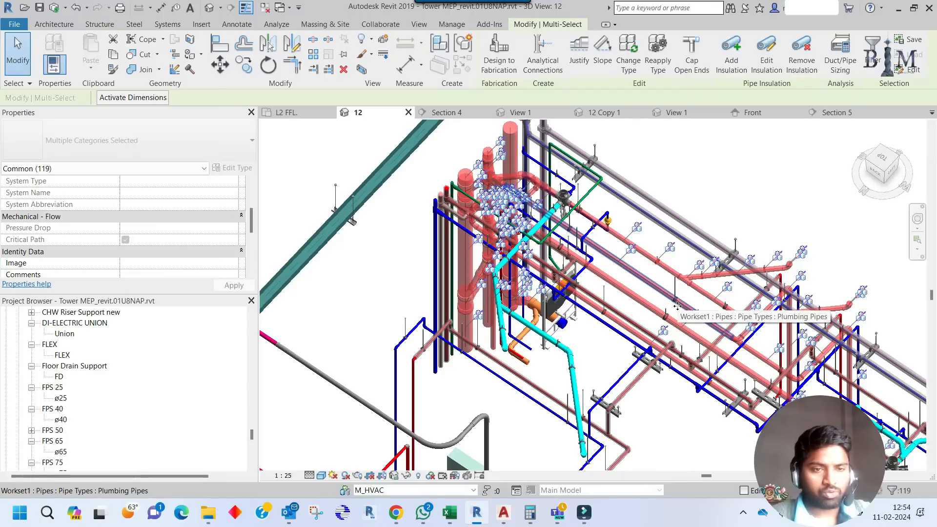
Add the remaining cyan pipe run near the wall-hung fixture frame, with the supports around its elbow and lower end, to the selection.
middle_drag(677, 306, 587, 234)
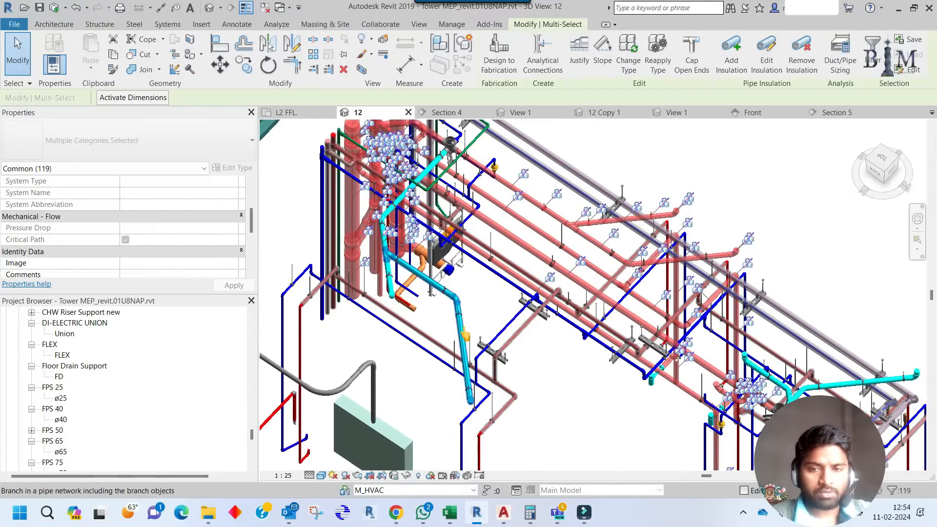
key(Tab)
scroll(466, 325, up, 5)
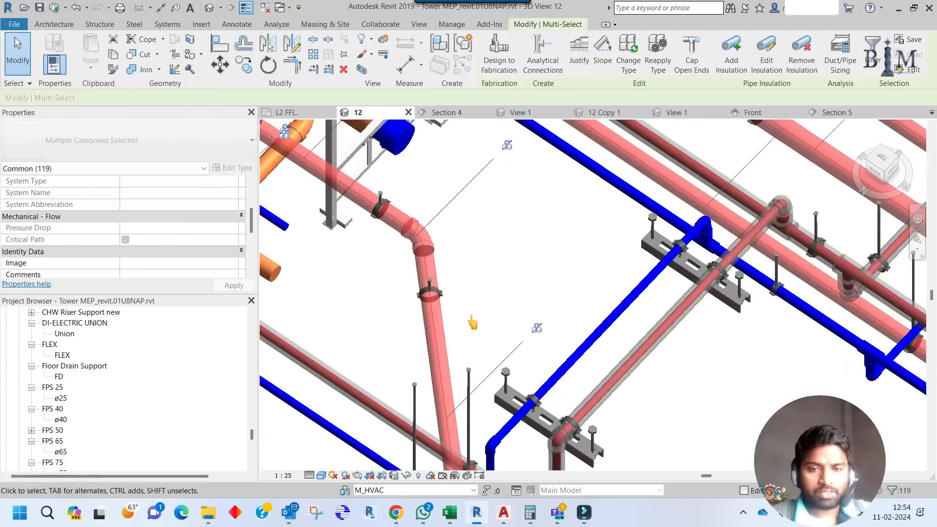
ctrl+click(445, 293)
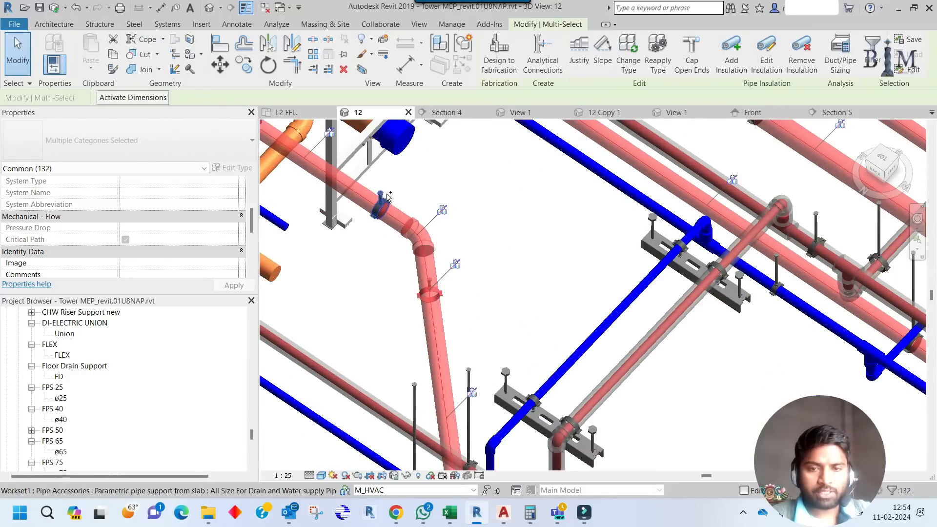
ctrl+click(385, 193)
scroll(568, 238, down, 2)
scroll(518, 428, up, 2)
ctrl+click(503, 423)
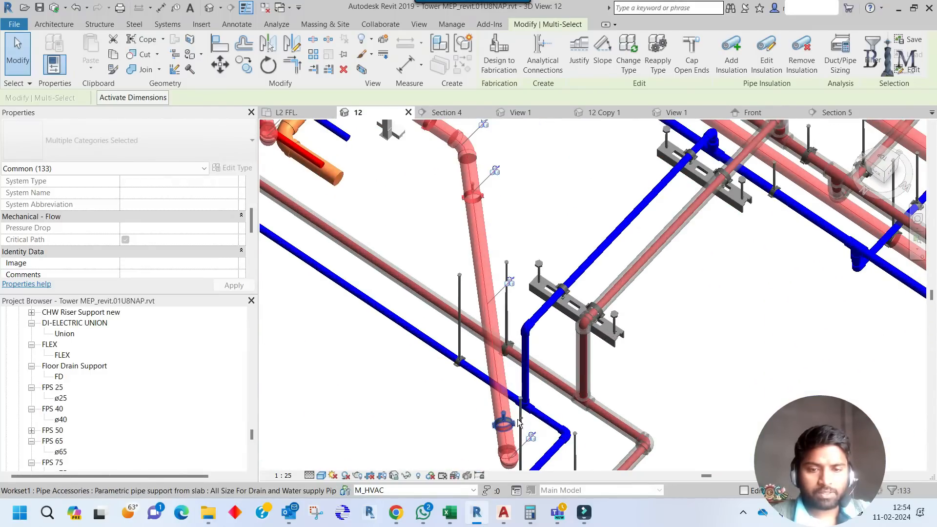
Add the pipe supports along the cyan drain pipe beside the vertical risers to the selection.
scroll(566, 414, down, 2)
middle_drag(498, 218, 755, 407)
middle_drag(577, 294, 607, 314)
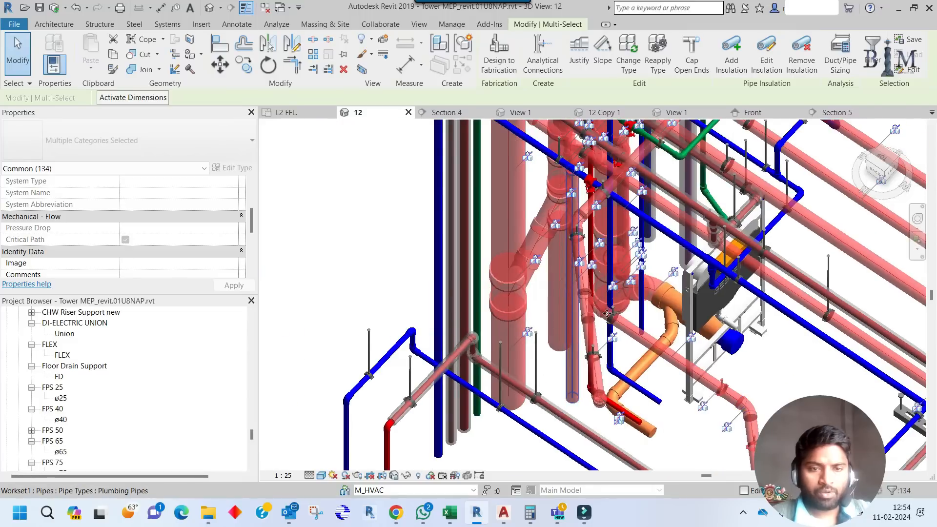
scroll(607, 313, up, 2)
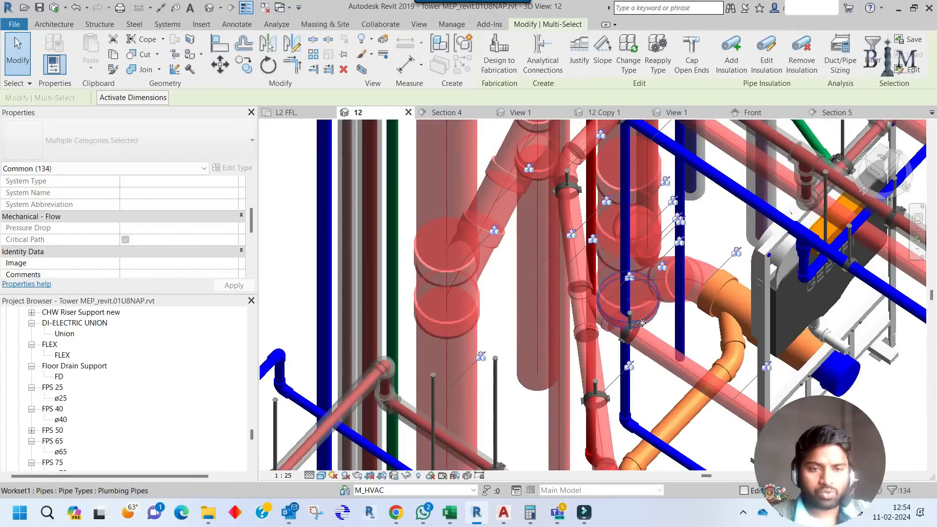
ctrl+click(631, 321)
scroll(631, 320, down, 1)
scroll(567, 317, up, 1)
middle_drag(603, 195, 585, 243)
scroll(583, 240, up, 1)
ctrl+click(581, 243)
middle_drag(643, 149, 551, 269)
ctrl+click(546, 268)
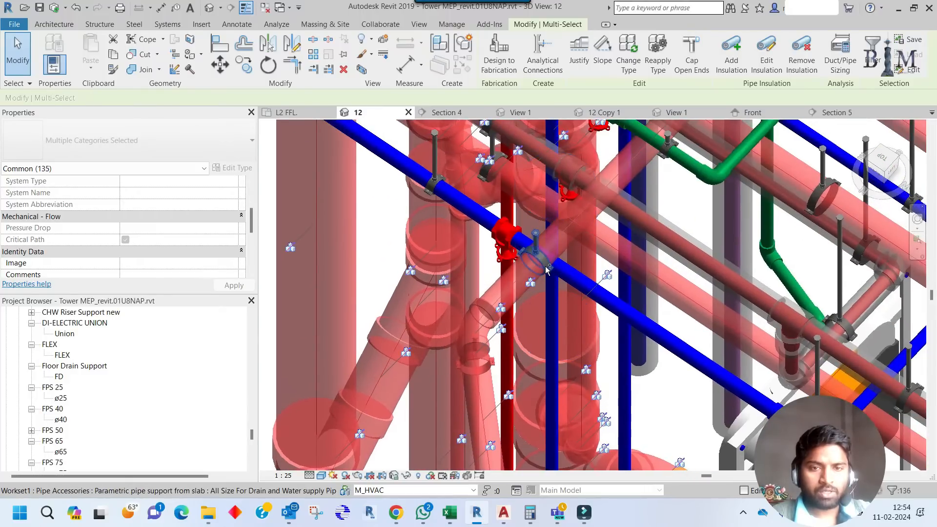
ctrl+click(546, 270)
Add the floor drain, its support bracket and the adjacent pipe support to the selection.
middle_drag(672, 141, 522, 294)
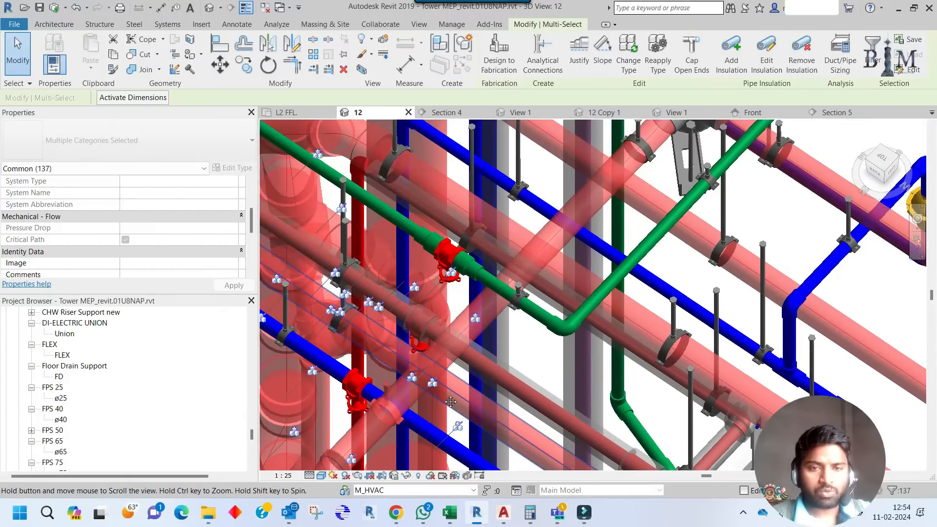
middle_drag(684, 205, 445, 469)
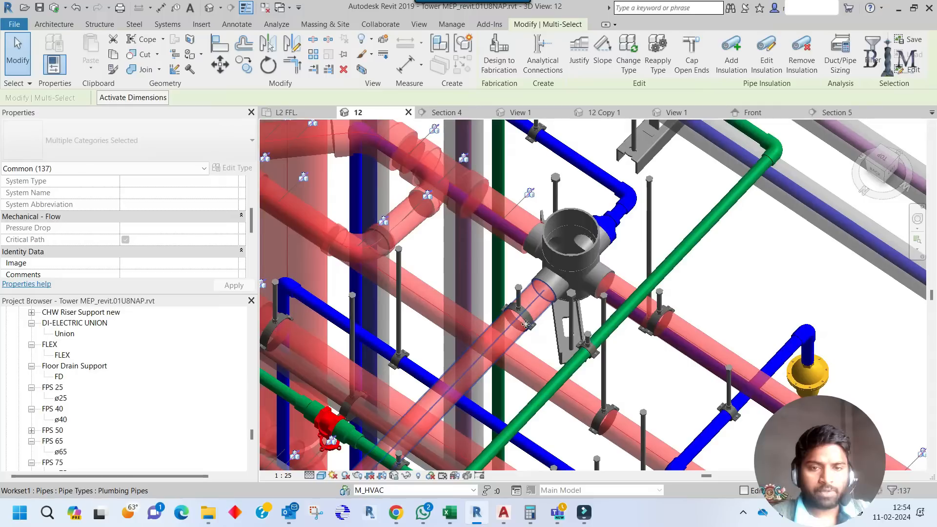
ctrl+click(564, 325)
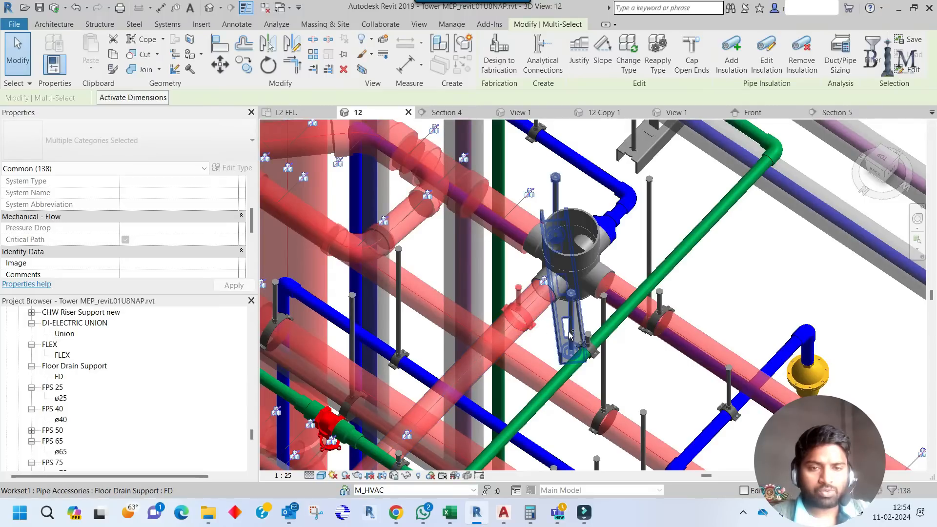
ctrl+click(589, 253)
ctrl+click(625, 231)
scroll(625, 234, down, 6)
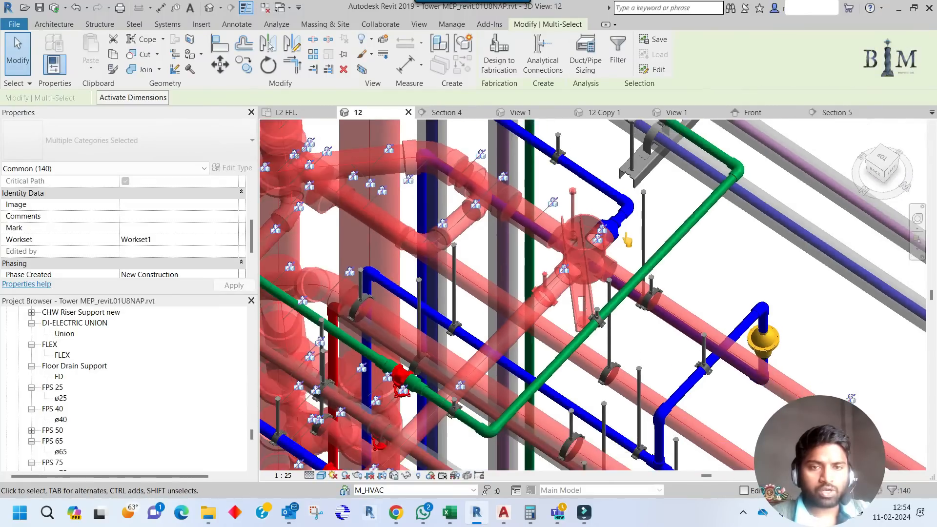
Add supports along the long parallel main drainage pipes to the selection.
shift+middle_drag(625, 234, 653, 263)
scroll(713, 324, up, 5)
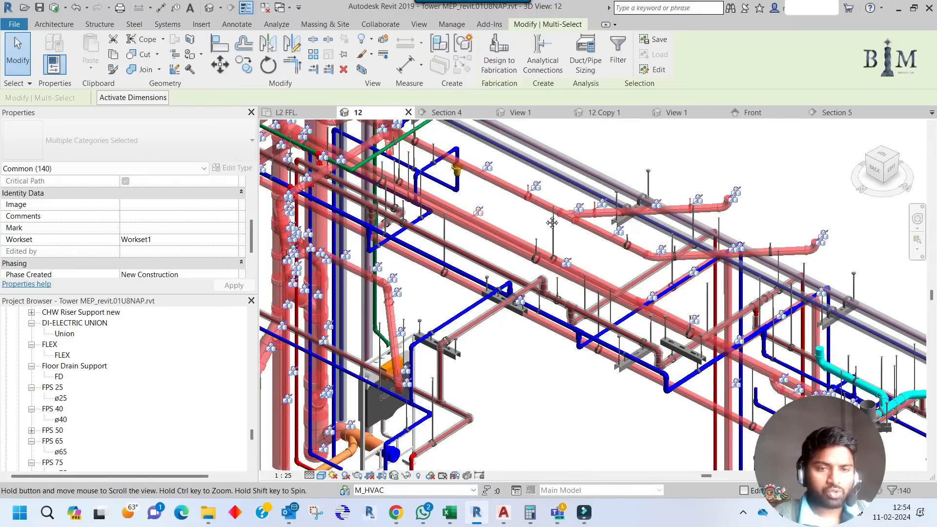
ctrl+click(561, 266)
ctrl+click(521, 265)
ctrl+click(342, 243)
middle_drag(533, 337, 452, 206)
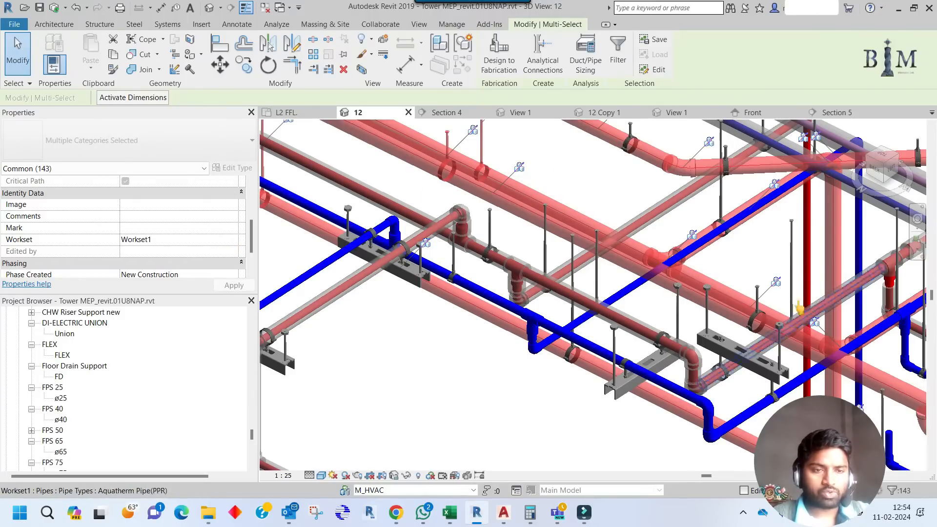
ctrl+click(760, 289)
Add the three supports around the elbow and along the end branch of the upper drainage pipe to the selection.
middle_drag(715, 315, 615, 298)
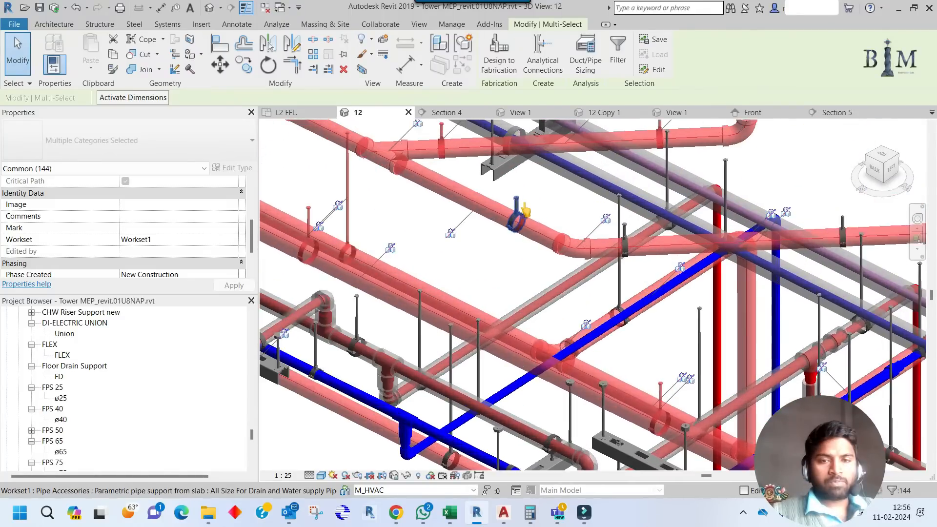
scroll(518, 211, up, 2)
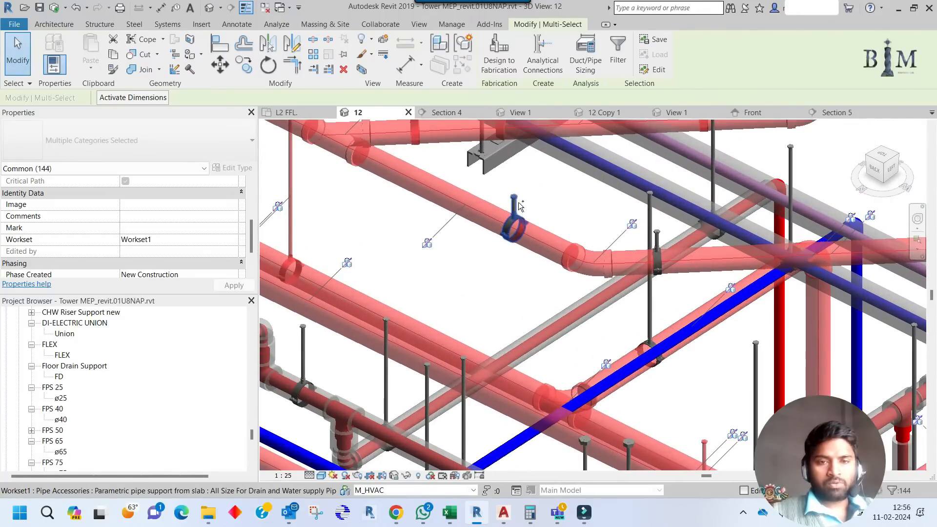
ctrl+click(517, 204)
ctrl+click(659, 231)
scroll(589, 243, down, 2)
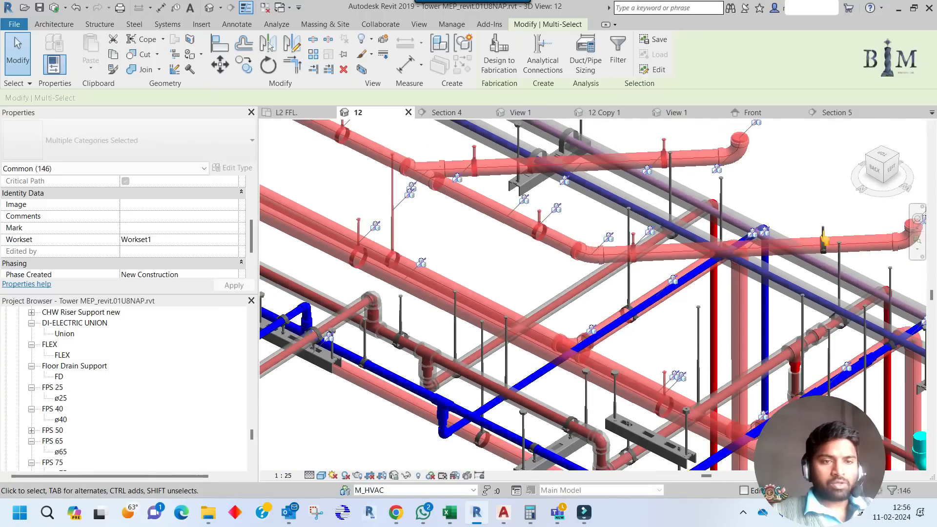
ctrl+click(824, 239)
middle_drag(821, 252, 724, 315)
scroll(497, 161, down, 2)
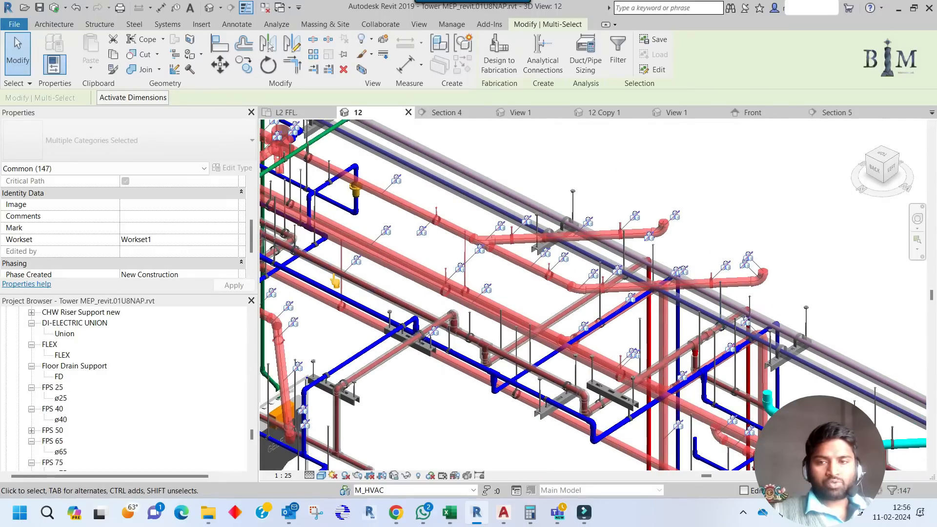
Assign the selected drainage pipes, fittings and supports to the P_Drainage workset and clear the selection.
click(232, 239)
click(232, 240)
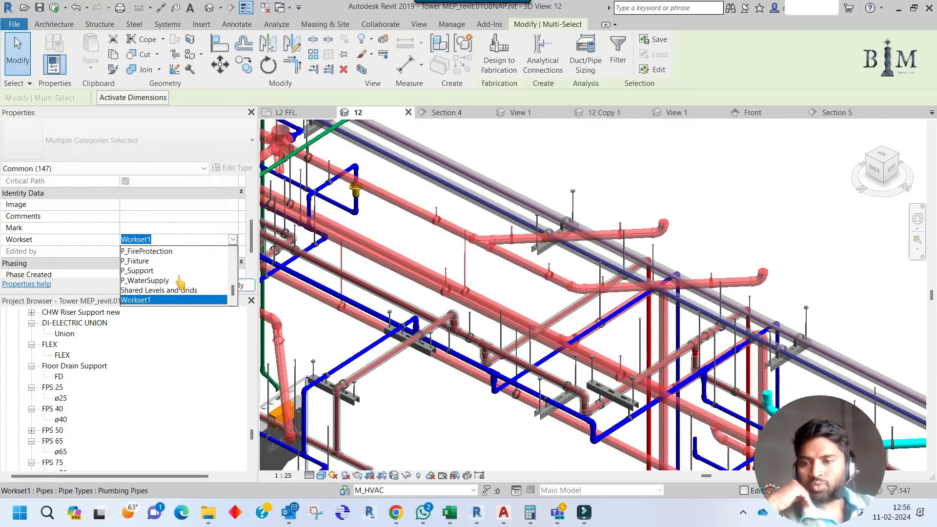
scroll(181, 282, up, 4)
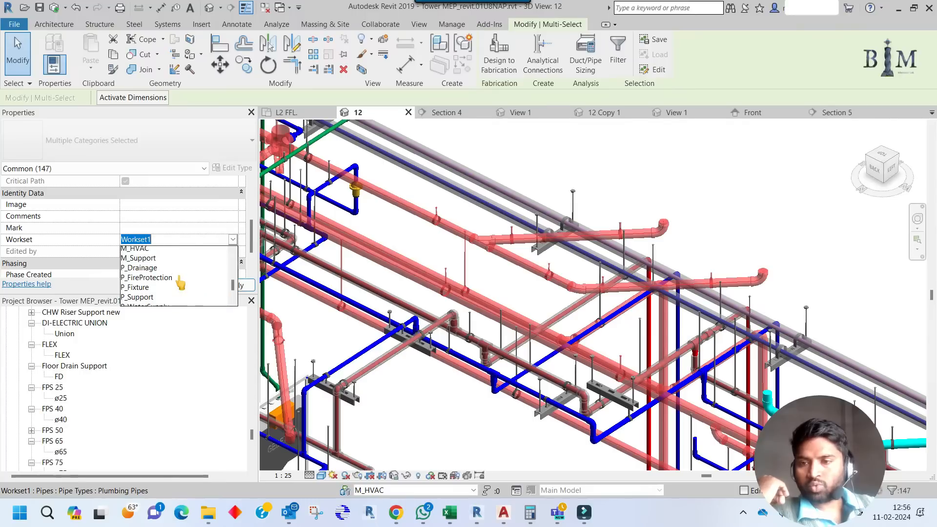
scroll(190, 289, down, 1)
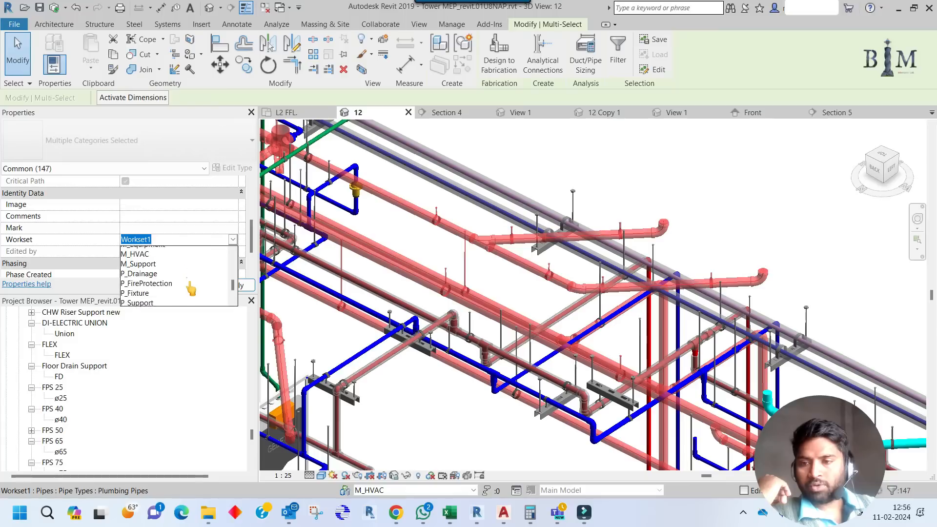
click(153, 270)
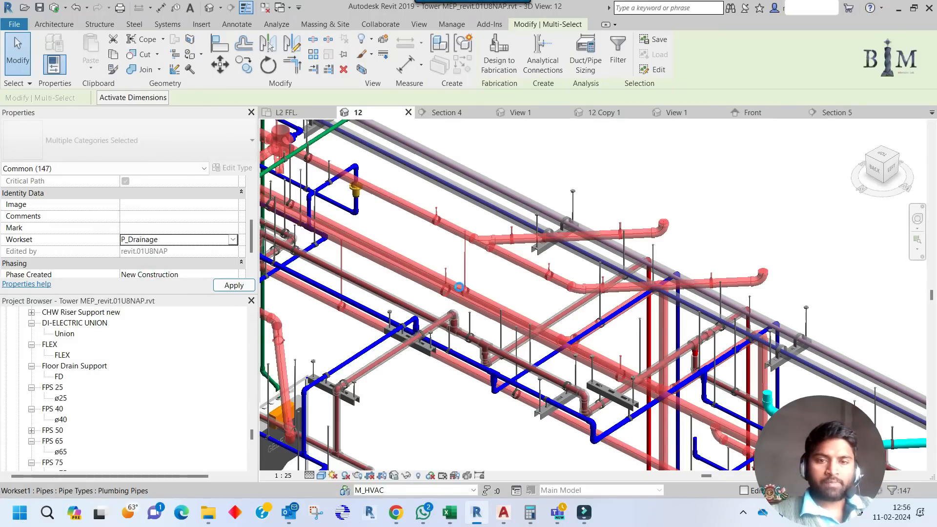
click(459, 287)
key(Escape)
Select the cyan waste pipe run near the floor drain with its two end supports, filtering Piping Systems out of the selection.
middle_drag(461, 295, 523, 225)
scroll(574, 267, up, 2)
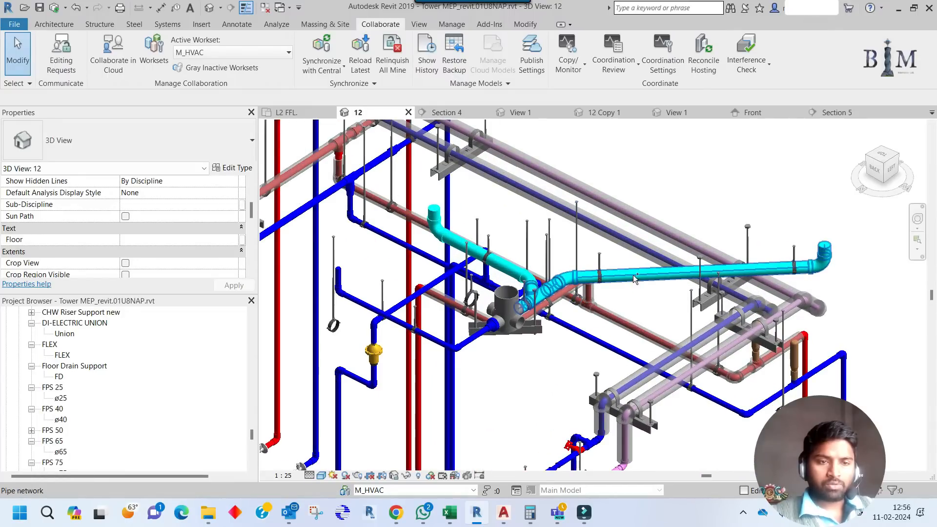
click(506, 274)
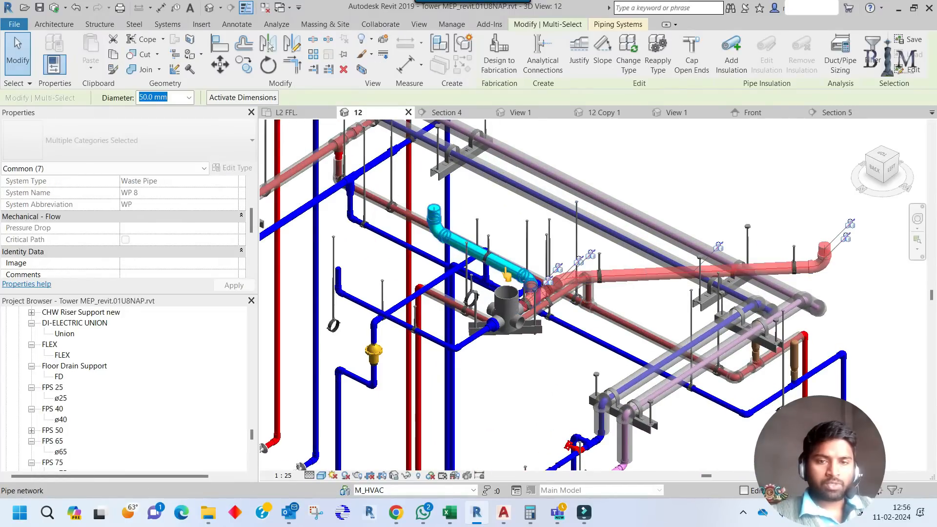
ctrl+click(433, 218)
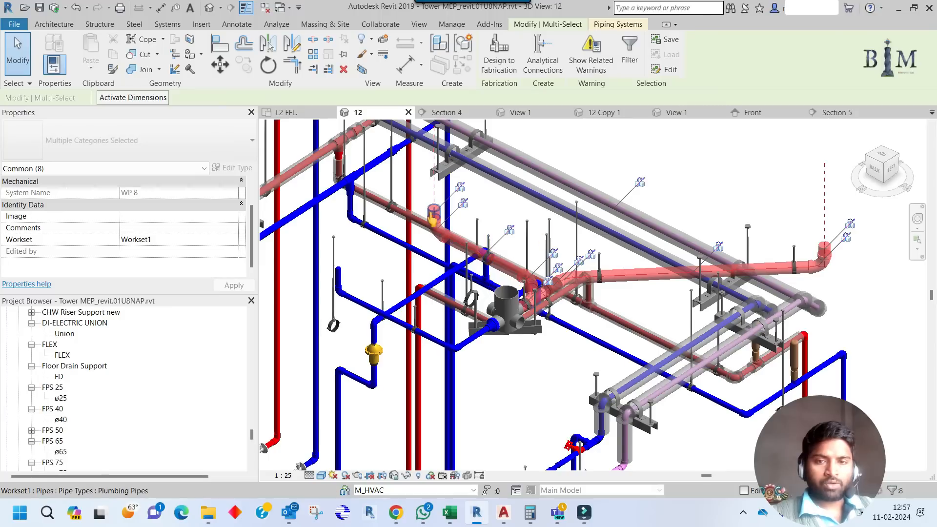
ctrl+click(473, 221)
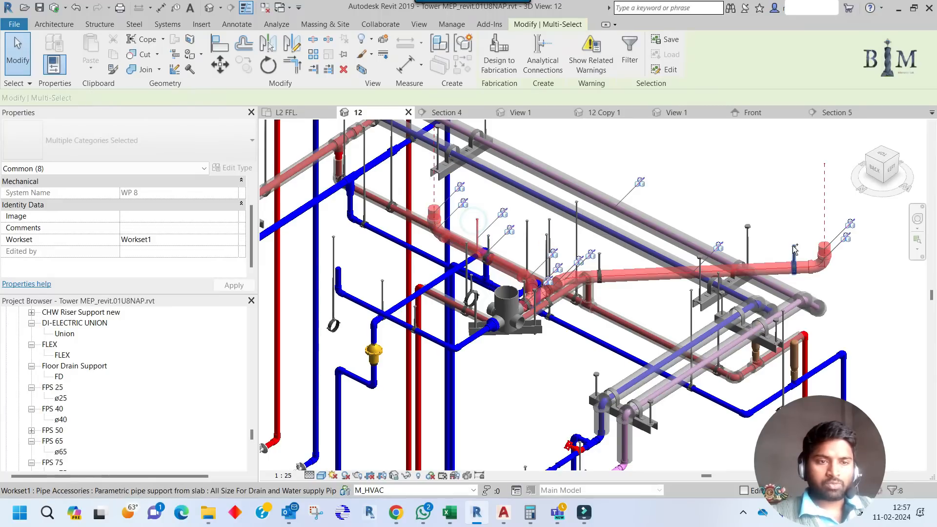
ctrl+click(790, 241)
click(630, 54)
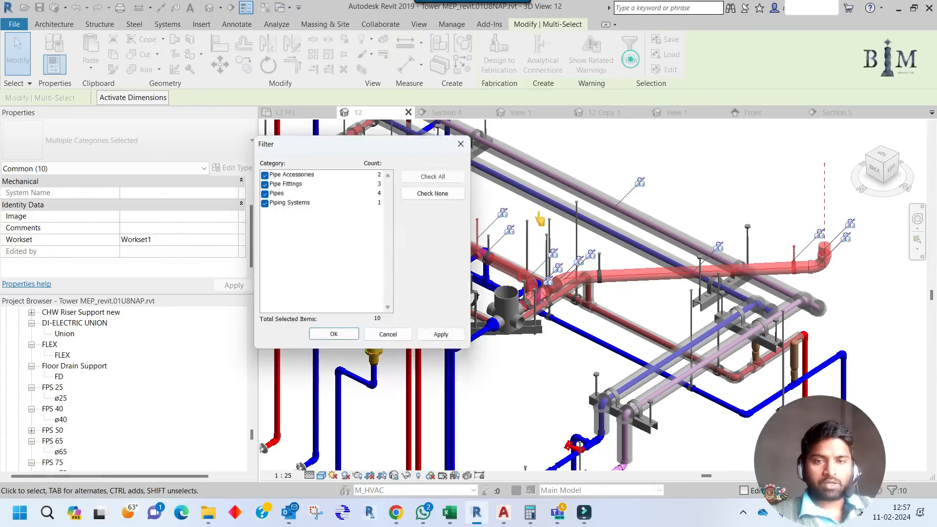
click(262, 202)
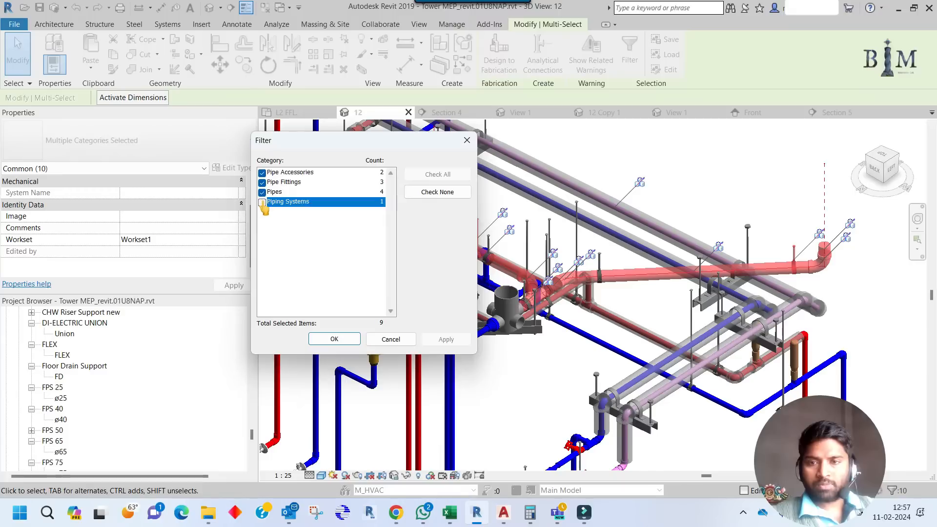
click(347, 340)
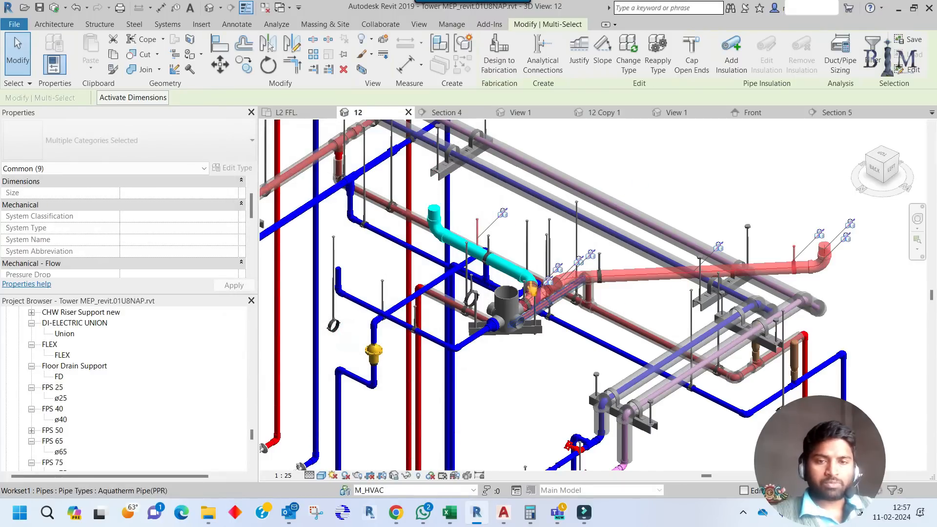
Add the short cyan branch network, the floor drain, its bracket and the adjacent pipe support to the selection.
ctrl+click(514, 275)
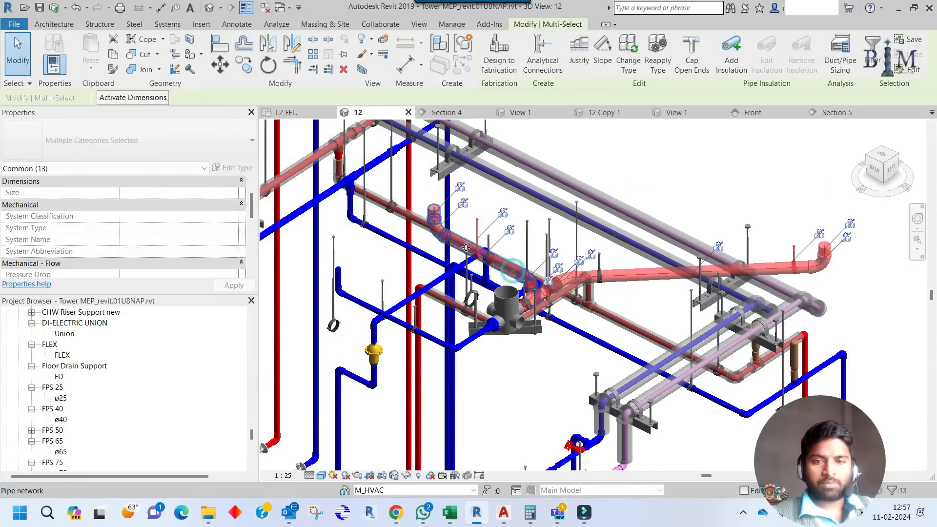
scroll(517, 271, up, 2)
scroll(530, 252, down, 2)
shift+middle_drag(530, 252, 507, 339)
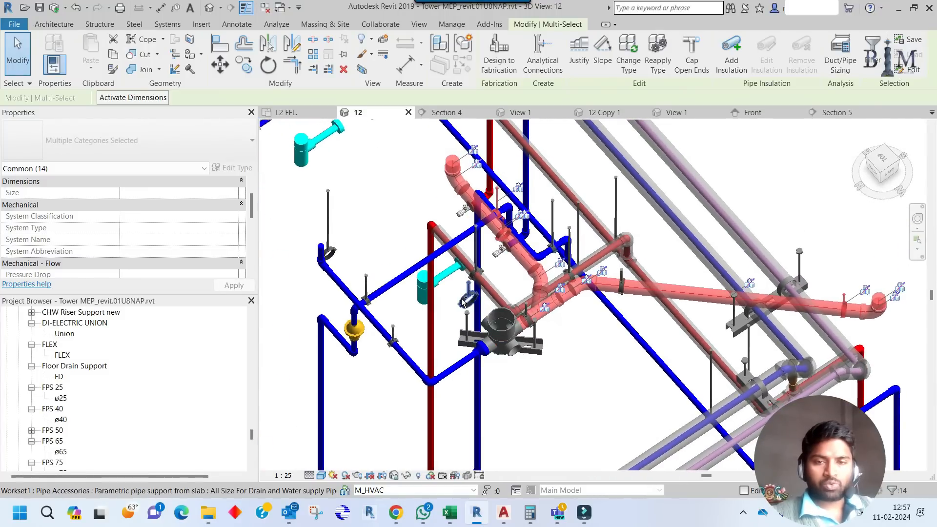
ctrl+click(508, 339)
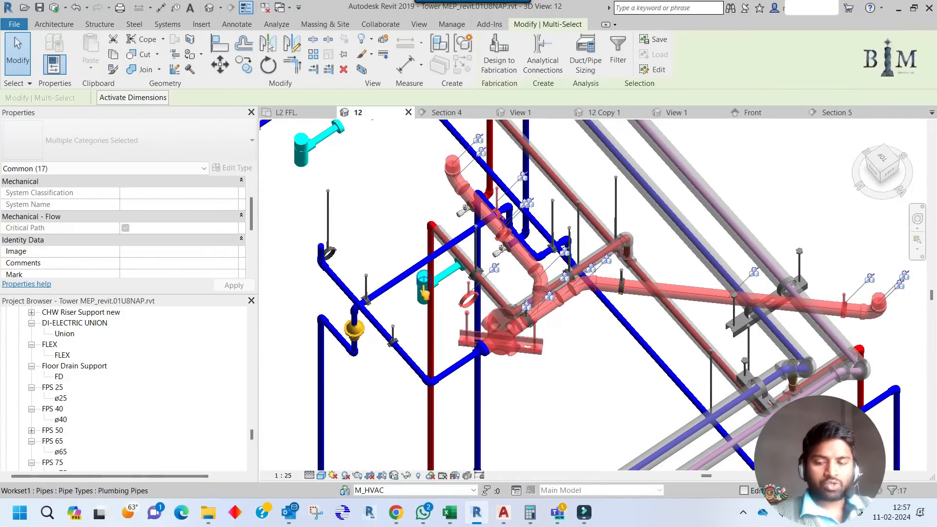
Add the connected cyan drain pipe network with the vertical pipe pieces behind the floor drain to the selection.
key(Tab)
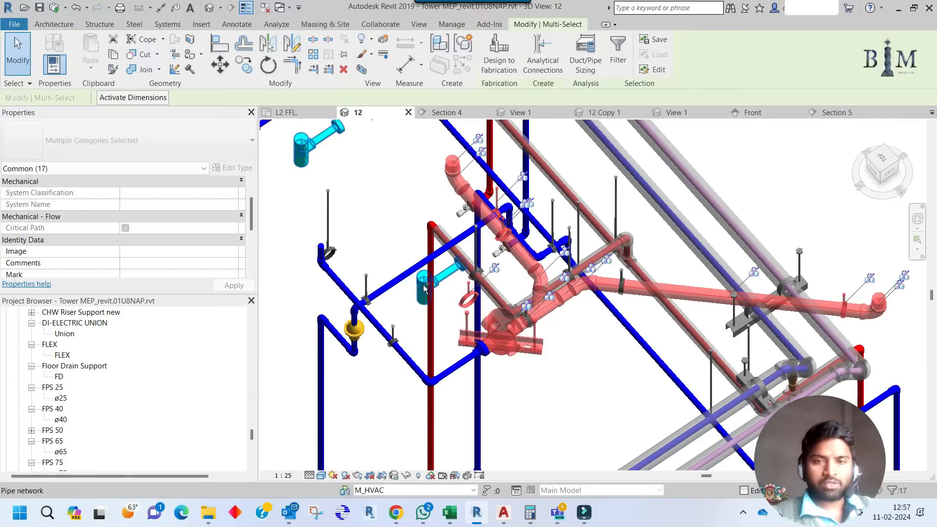
ctrl+click(424, 288)
scroll(425, 288, down, 5)
shift+middle_drag(488, 297, 484, 243)
scroll(626, 220, up, 2)
middle_drag(431, 225, 755, 367)
scroll(538, 262, up, 3)
Add the three loose ring supports beside the blue and red branch pipes to the selection.
ctrl+click(537, 258)
scroll(683, 290, down, 2)
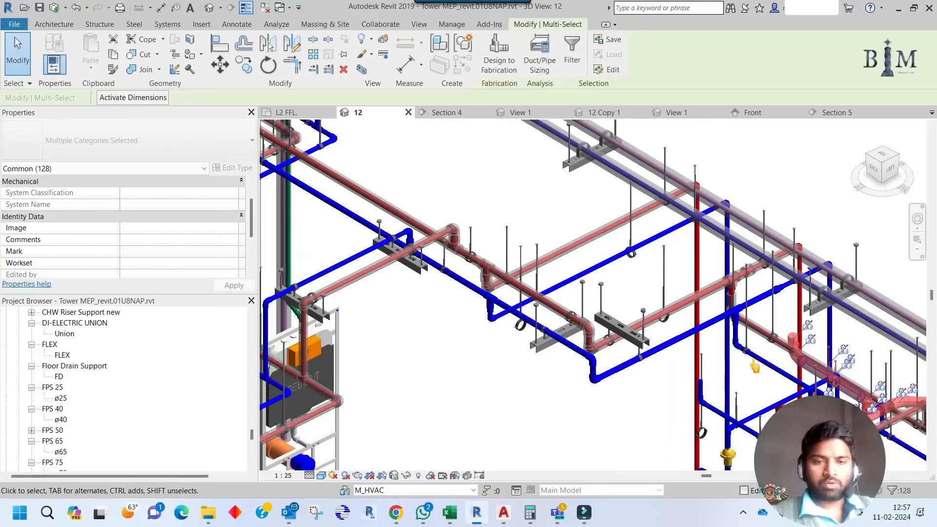
ctrl+click(660, 293)
shift+middle_drag(660, 293, 669, 312)
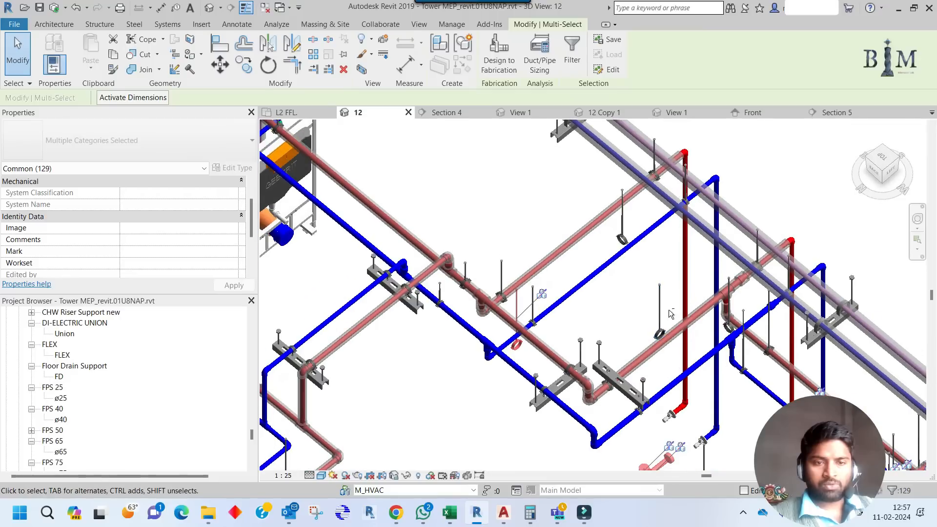
ctrl+click(660, 306)
ctrl+click(621, 227)
Add the loose ring supports around the green pipe and the vertical risers above the WC tank to the selection.
middle_drag(536, 224, 619, 299)
middle_drag(671, 335, 720, 397)
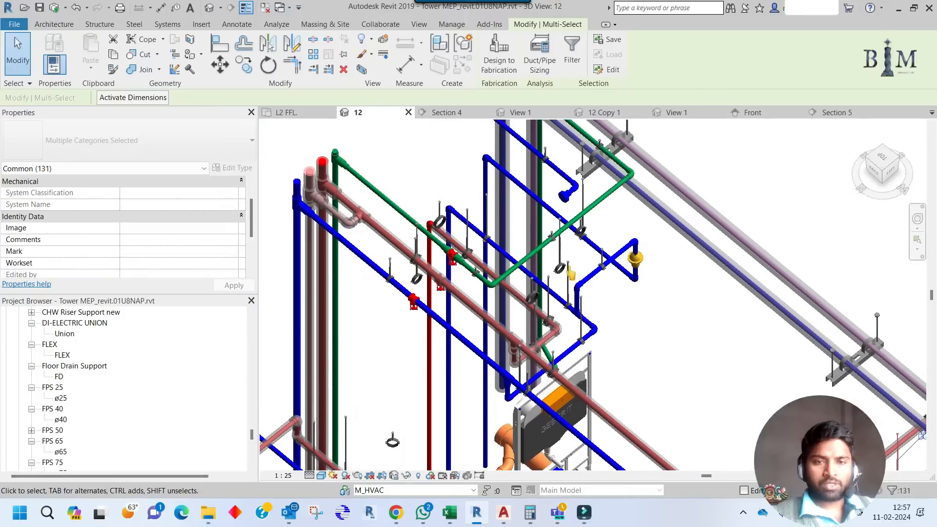
scroll(587, 234, up, 2)
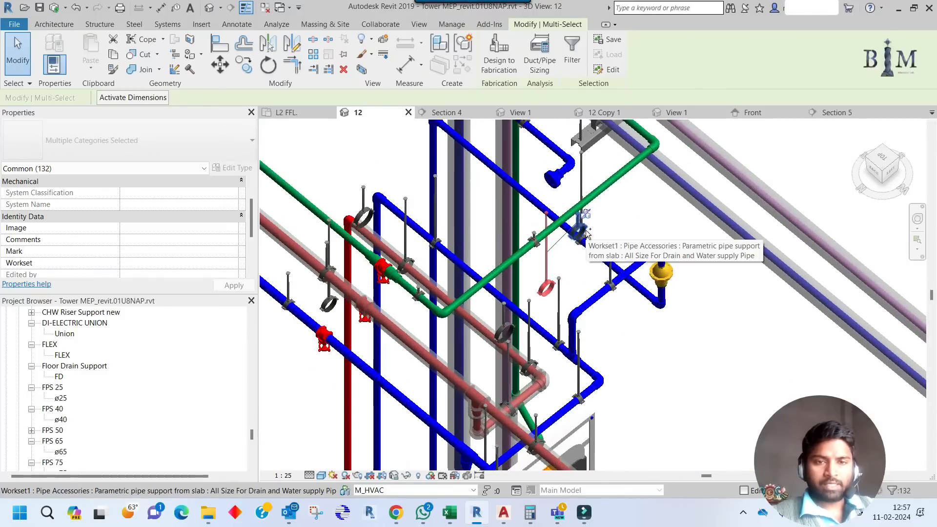
ctrl+click(576, 227)
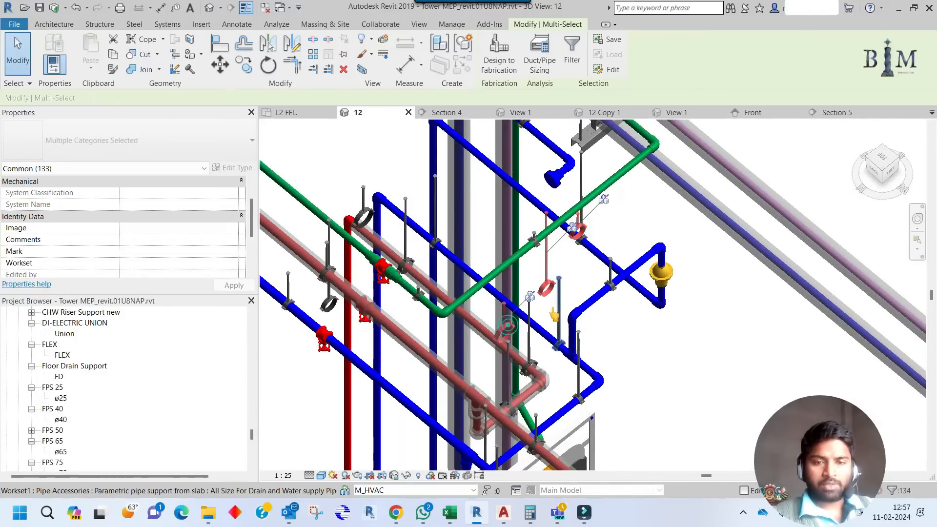
ctrl+click(554, 315)
scroll(554, 315, down, 2)
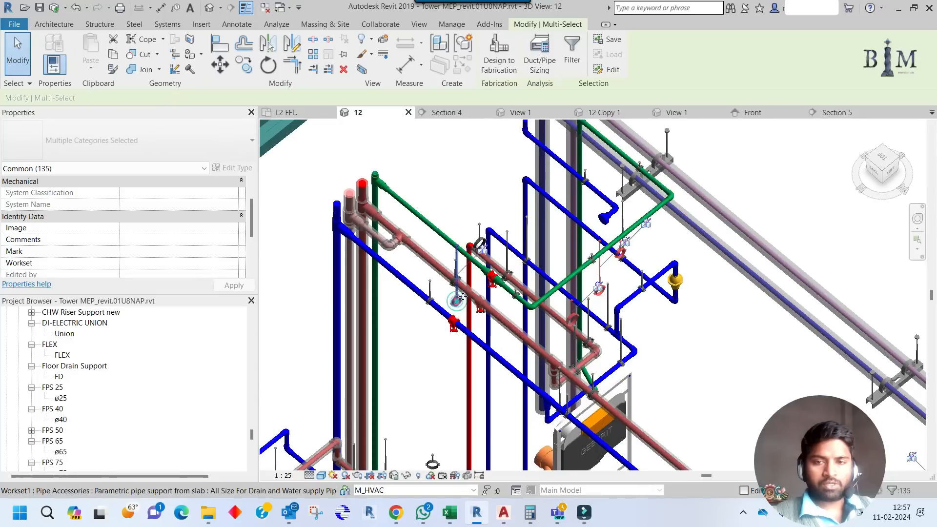
scroll(461, 296, down, 1)
scroll(499, 270, up, 2)
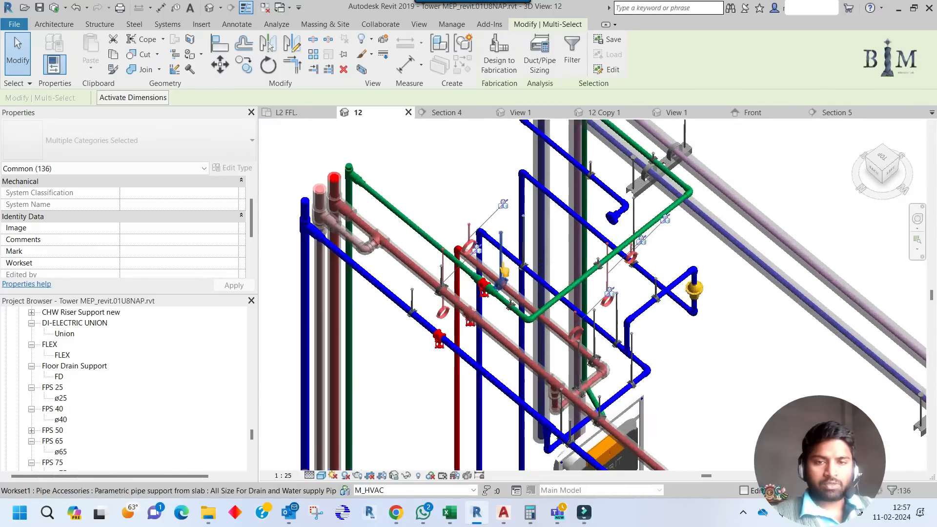
shift+middle_drag(534, 313, 541, 282)
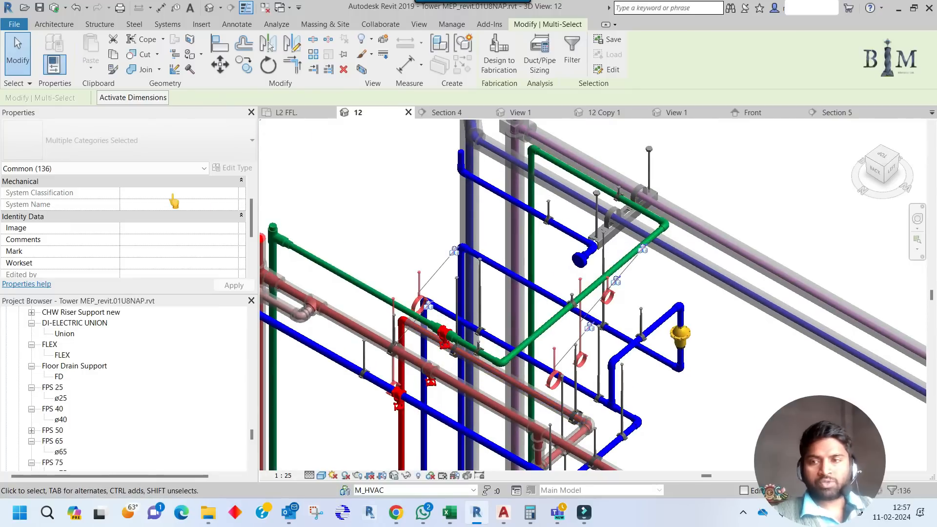
Assign the newly selected drain pipes, floor drain and supports to the P_Drainage workset and clear the selection.
scroll(190, 208, down, 1)
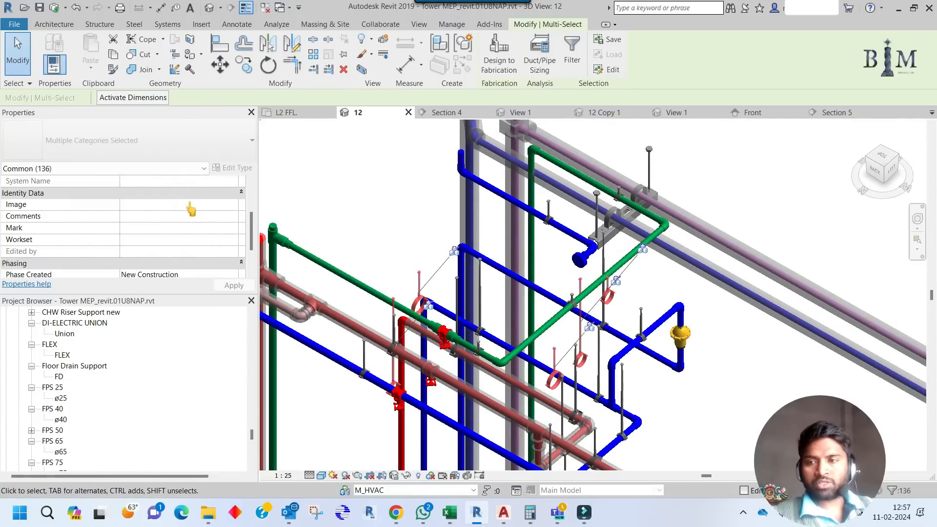
click(230, 241)
scroll(169, 286, down, 2)
scroll(169, 292, down, 4)
scroll(154, 273, up, 3)
click(152, 281)
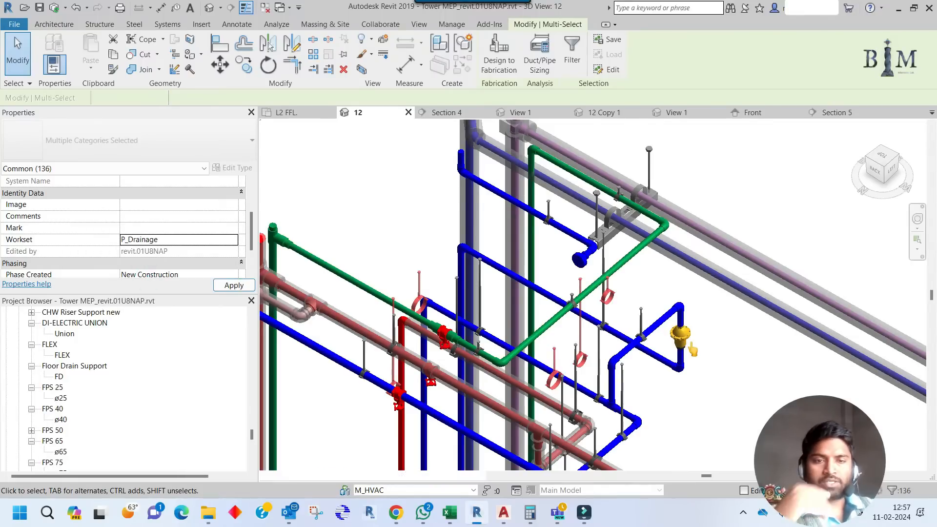
key(Escape)
Assign the WC TANK plumbing fixture to the P_Fixture workset and deselect it.
scroll(511, 247, down, 5)
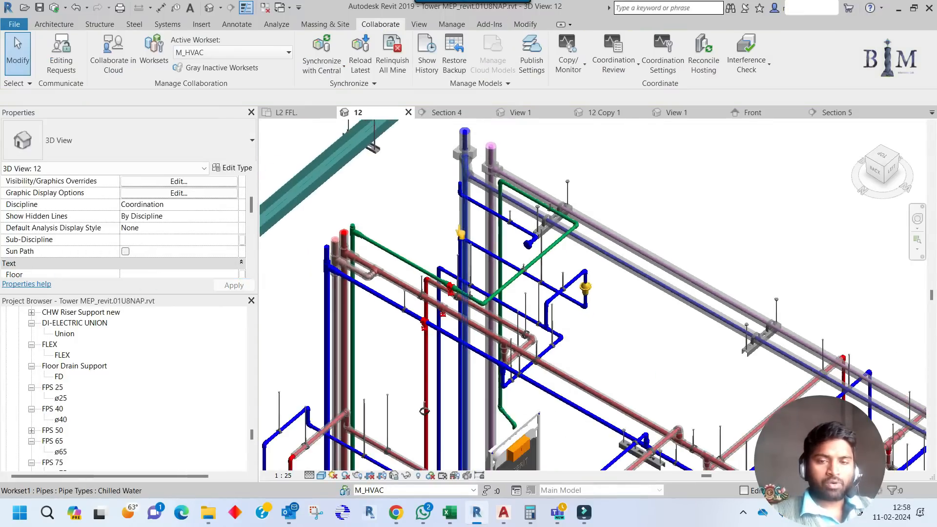
middle_drag(514, 261, 511, 247)
scroll(511, 246, up, 3)
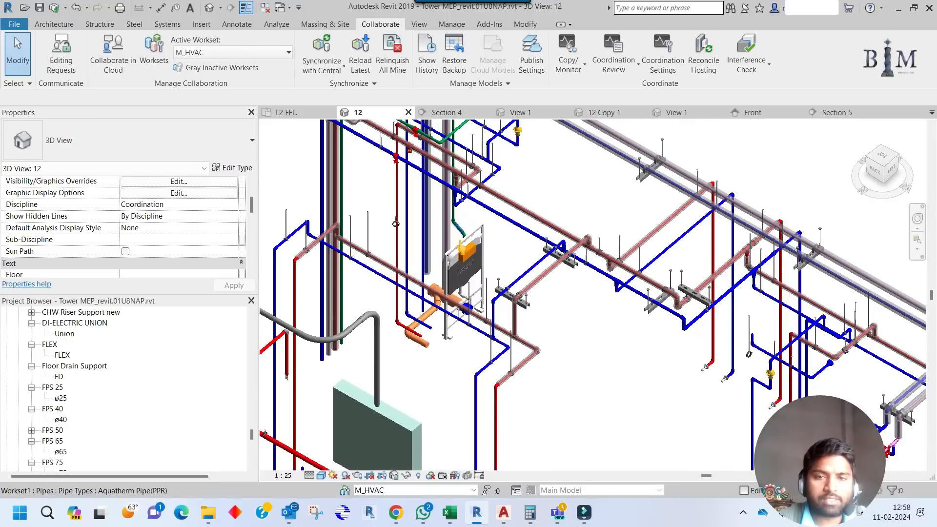
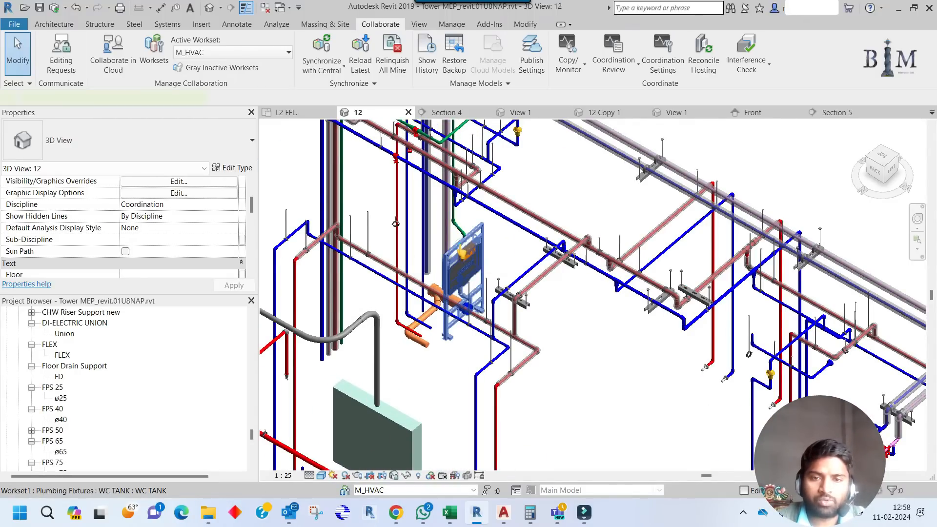
click(461, 251)
scroll(195, 232, down, 5)
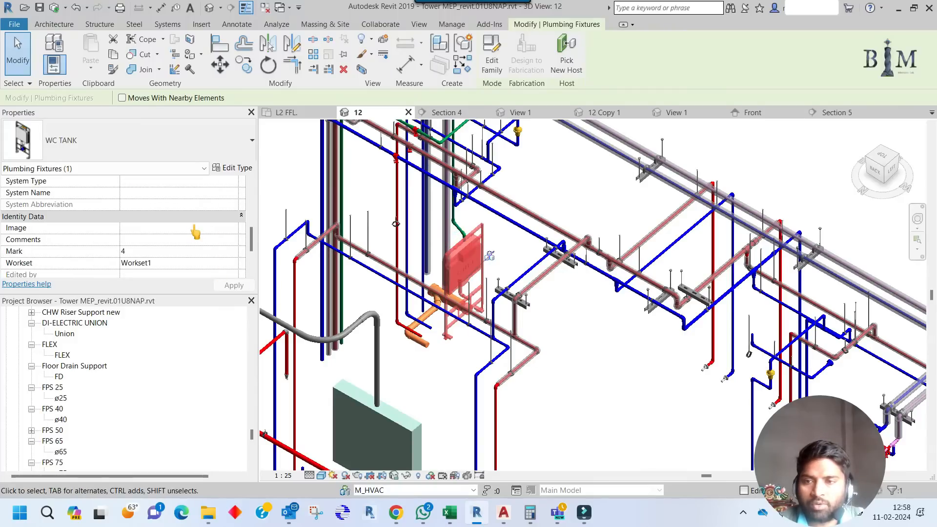
click(233, 229)
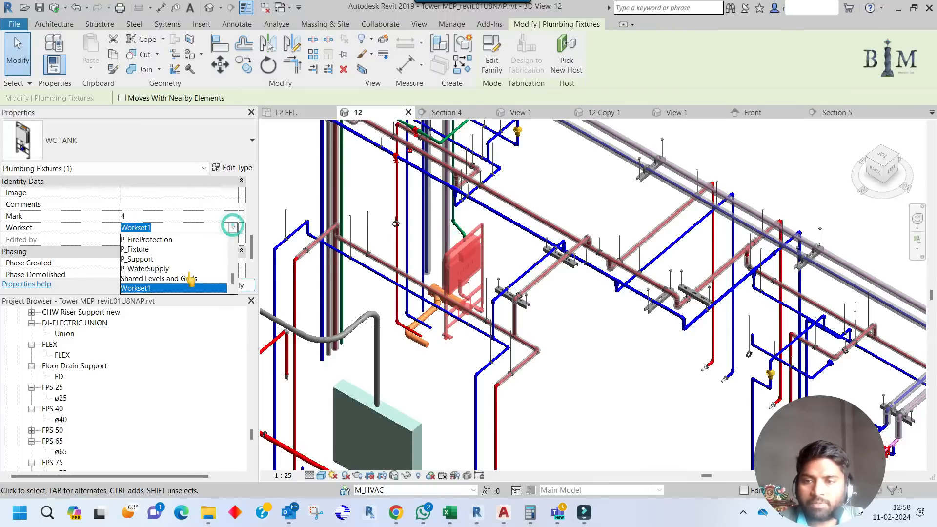
click(139, 249)
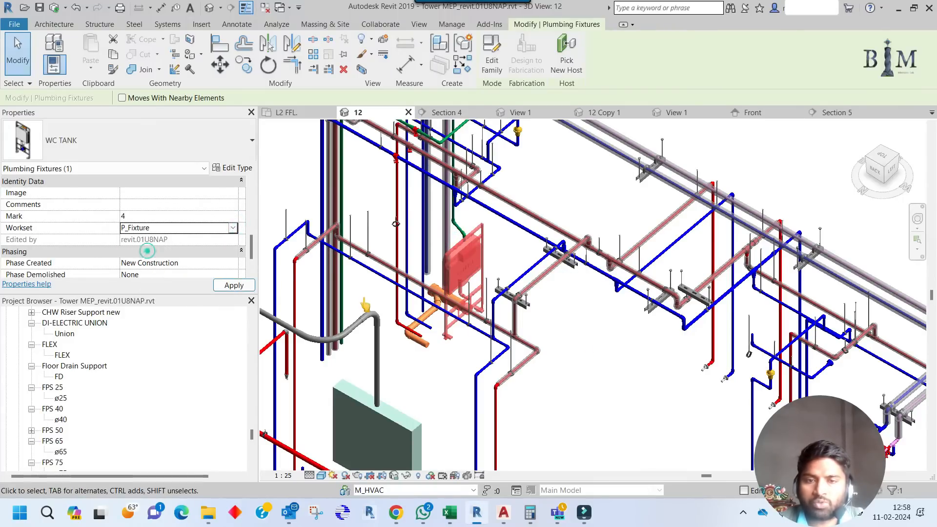
click(602, 350)
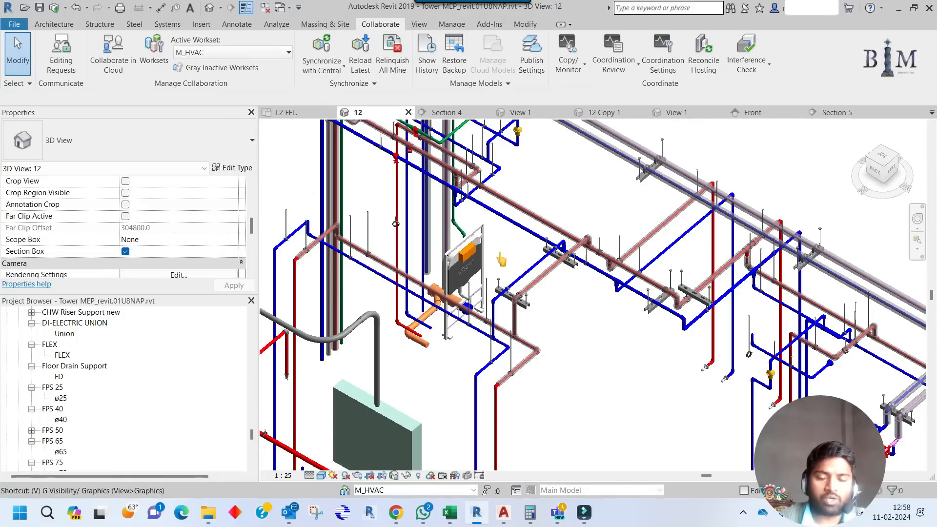
Hide the P_Fixture workset in 3D view 12 through its visibility/graphics overrides.
key(g)
click(601, 148)
click(432, 283)
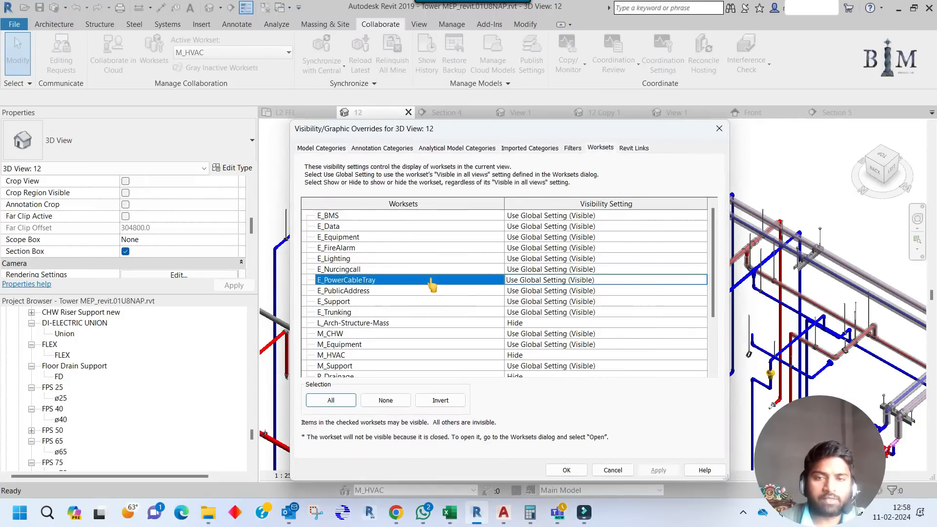
scroll(432, 286, down, 5)
click(364, 324)
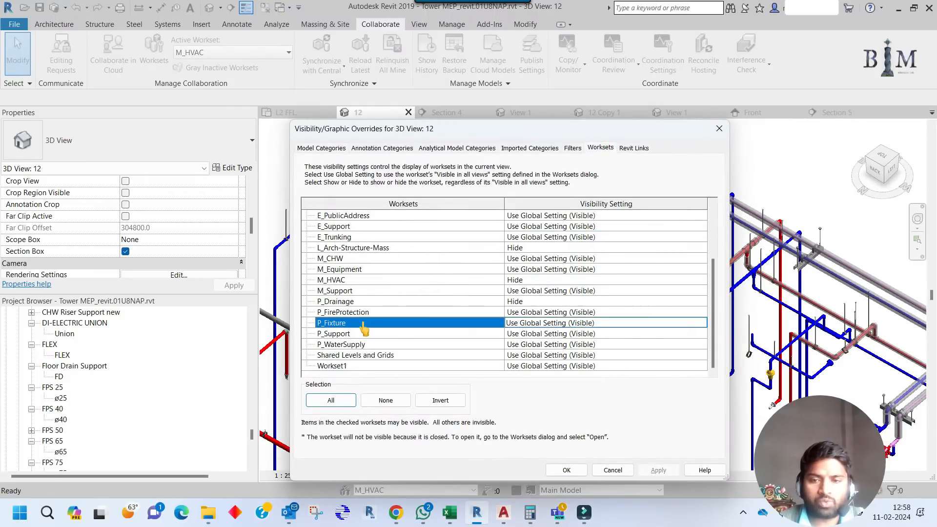
click(481, 321)
click(561, 472)
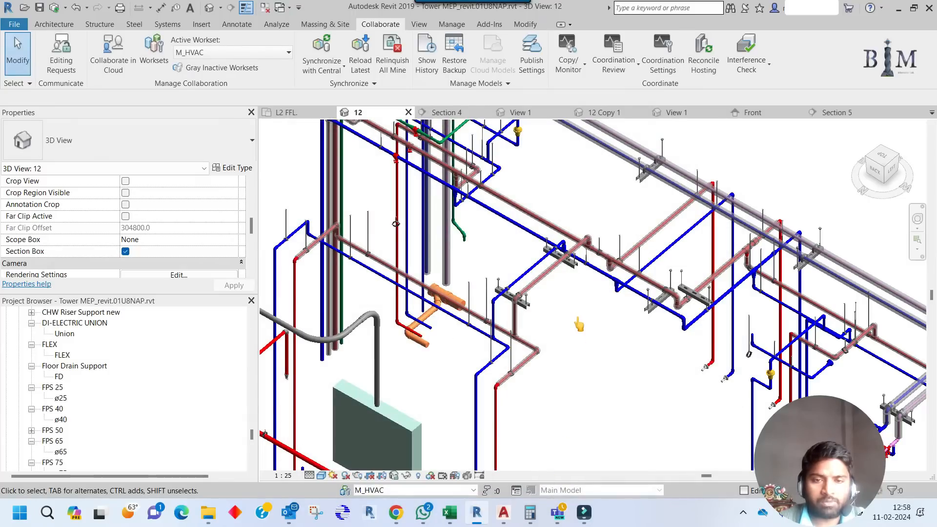
Assign the loose orange drain pipe network with the 45-degree wye to the P_Drainage workset and clear the selection.
scroll(437, 305, up, 3)
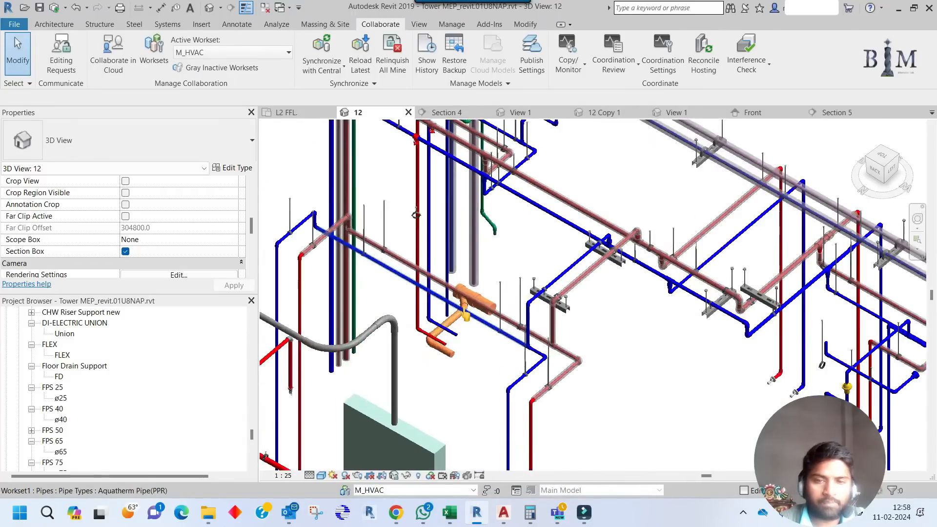
key(Tab)
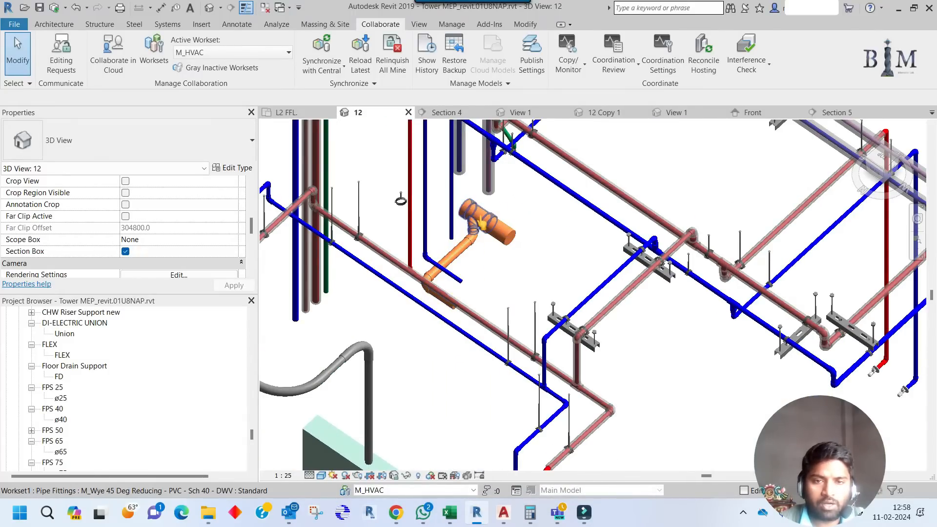
click(471, 240)
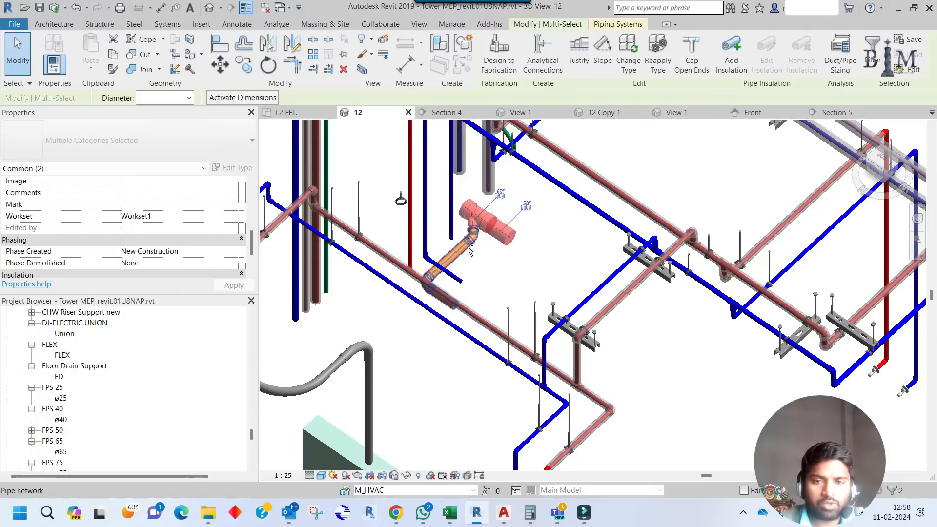
click(231, 217)
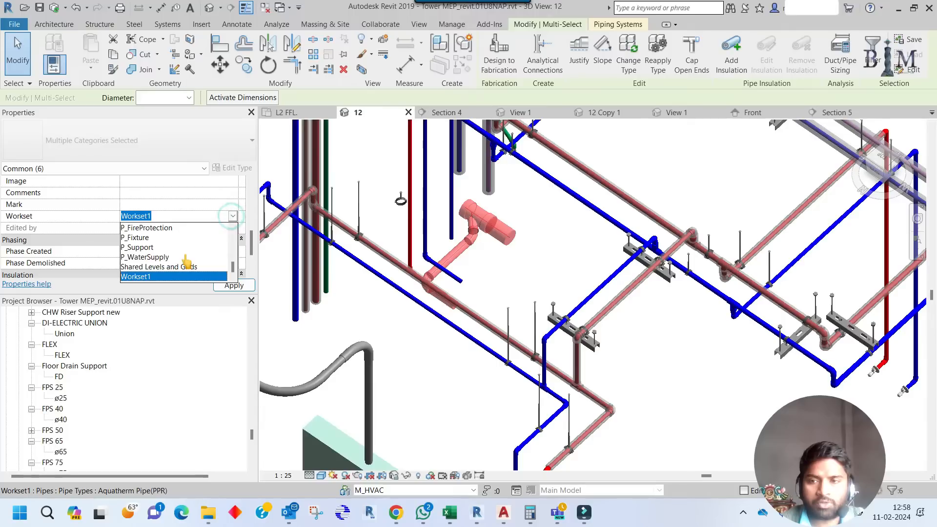
scroll(161, 244, up, 2)
click(155, 248)
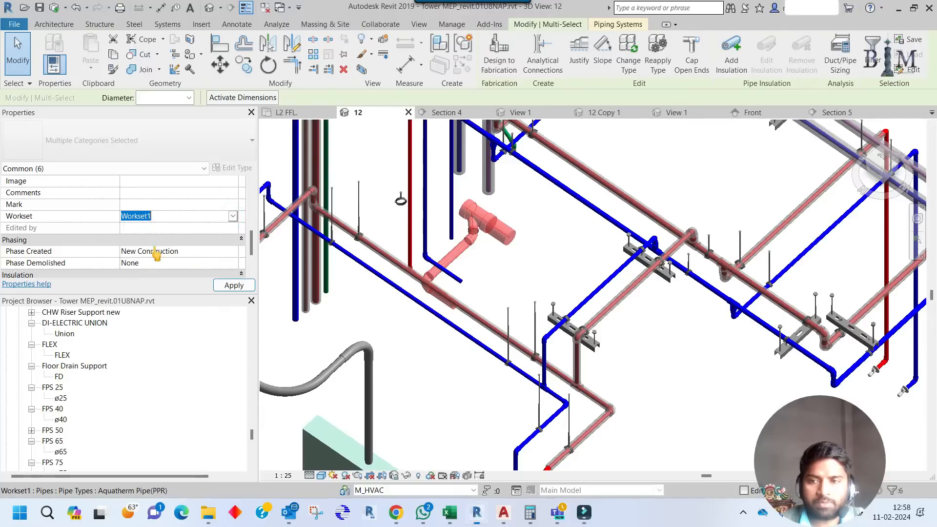
click(515, 270)
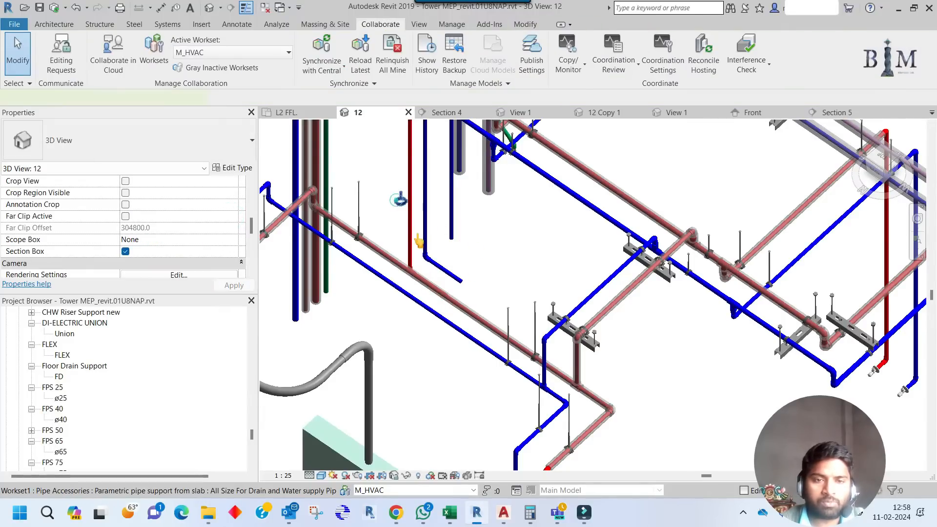
Select the loose ring pipe support beside the red riser together with the three cyan bottle-trap fixture assemblies and their connected pieces.
click(418, 241)
scroll(418, 241, down, 6)
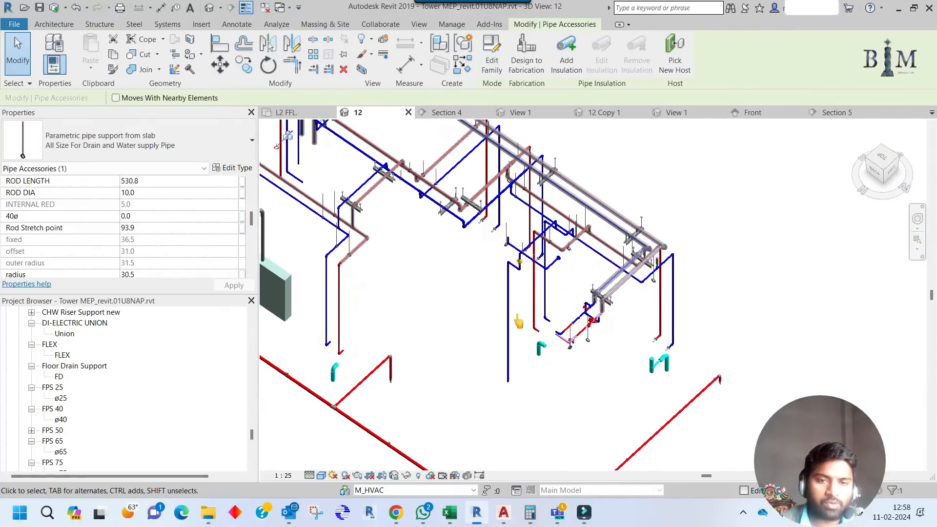
scroll(542, 354, up, 2)
ctrl+click(543, 355)
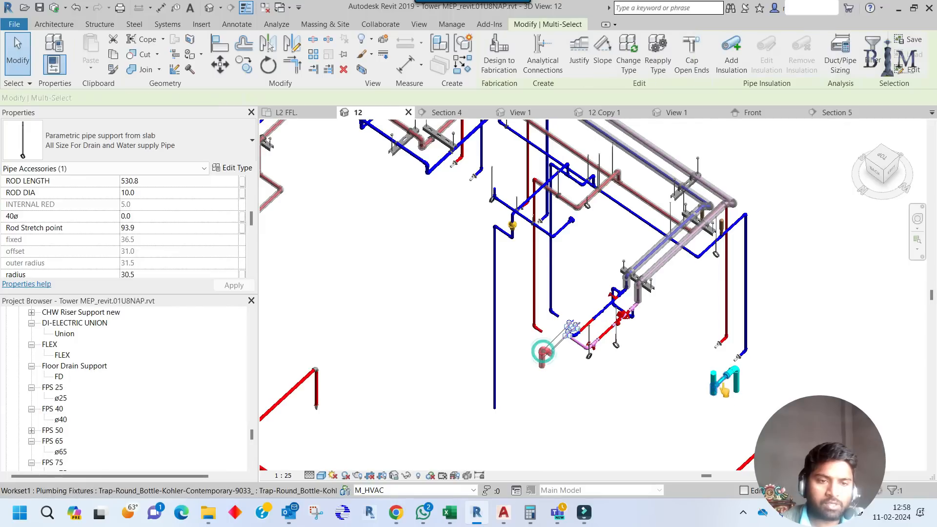
key(Tab)
ctrl+click(724, 385)
middle_drag(725, 385, 911, 319)
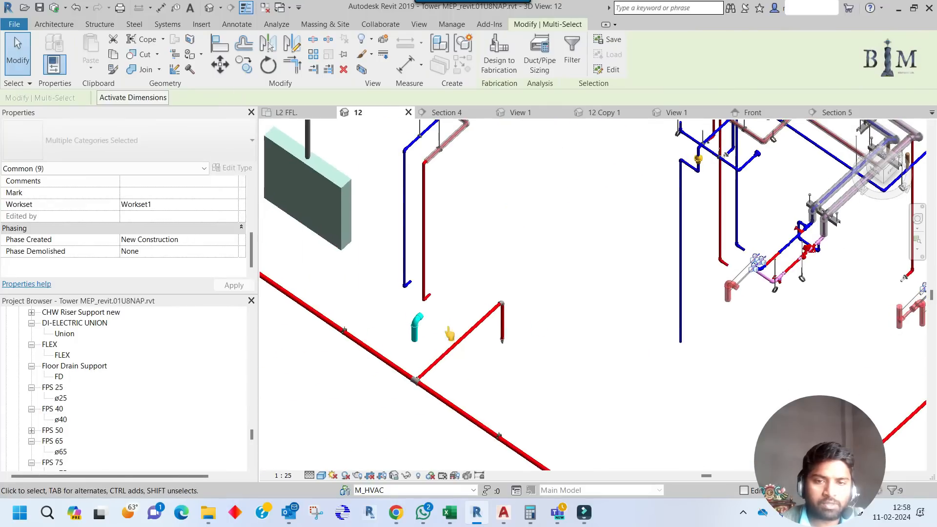
ctrl+click(421, 332)
Add the five remaining loose ring pipe supports near the valve assembly and the branch pipes to the selection.
middle_drag(690, 316, 401, 327)
scroll(477, 289, up, 3)
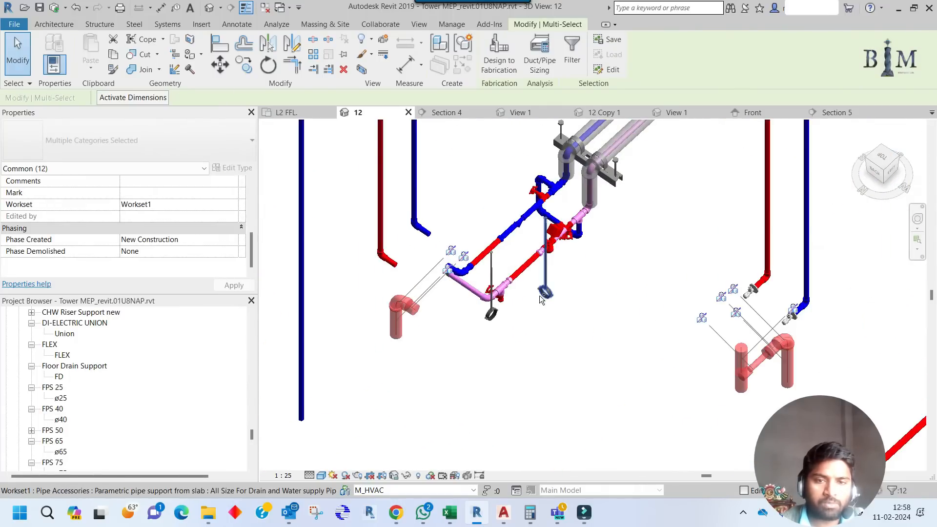
ctrl+click(541, 298)
ctrl+click(499, 321)
scroll(537, 324, down, 2)
middle_drag(572, 365, 585, 491)
ctrl+click(524, 272)
ctrl+click(673, 334)
middle_drag(421, 242, 508, 293)
ctrl+click(498, 290)
Assign the selected traps and ring supports to the P_Drainage workset and clear the selection.
middle_drag(490, 240, 601, 343)
middle_drag(460, 229, 631, 267)
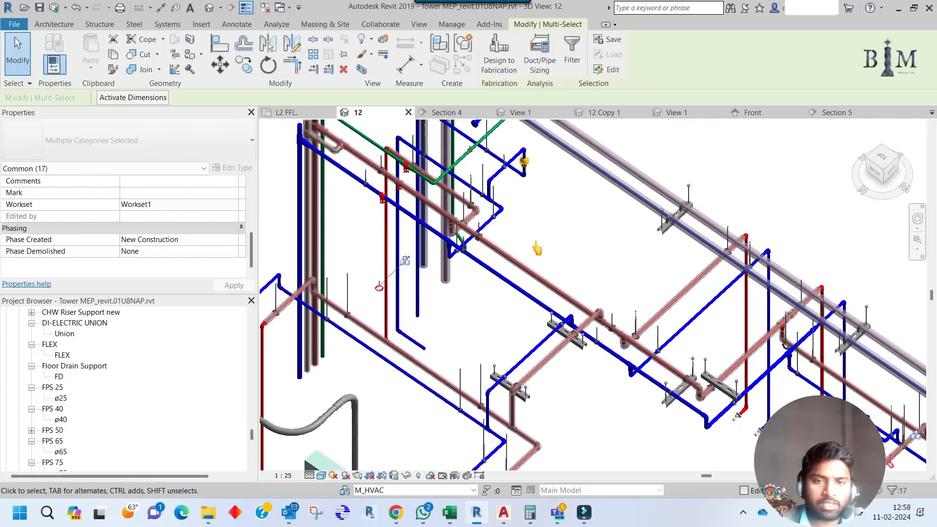
middle_drag(538, 245, 604, 313)
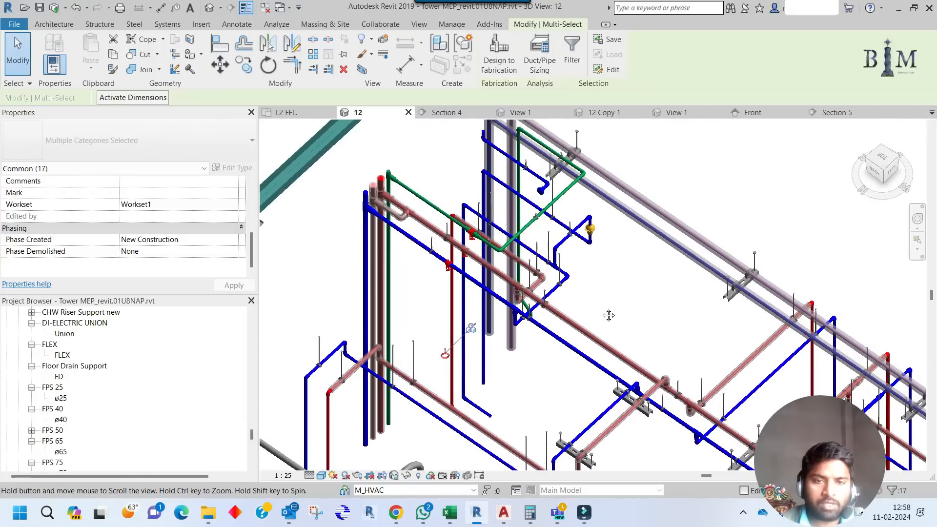
click(230, 205)
scroll(167, 243, up, 1)
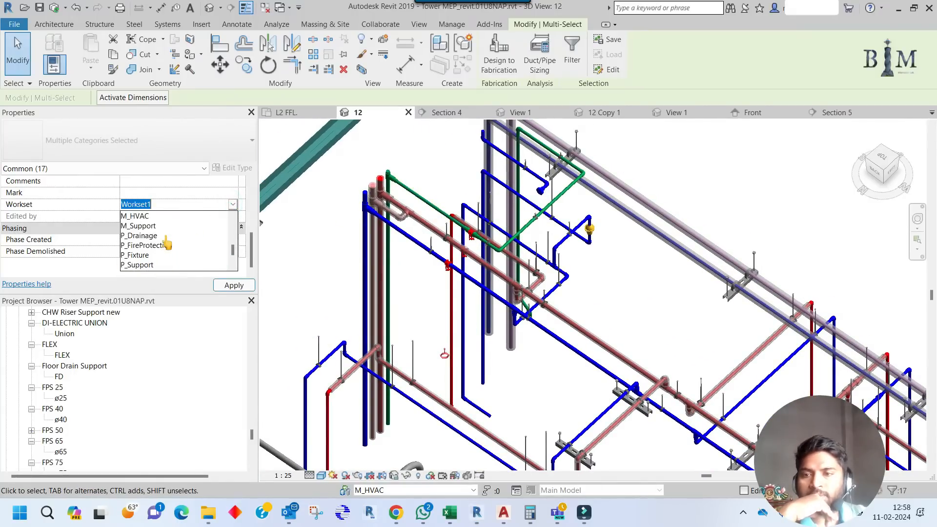
click(150, 236)
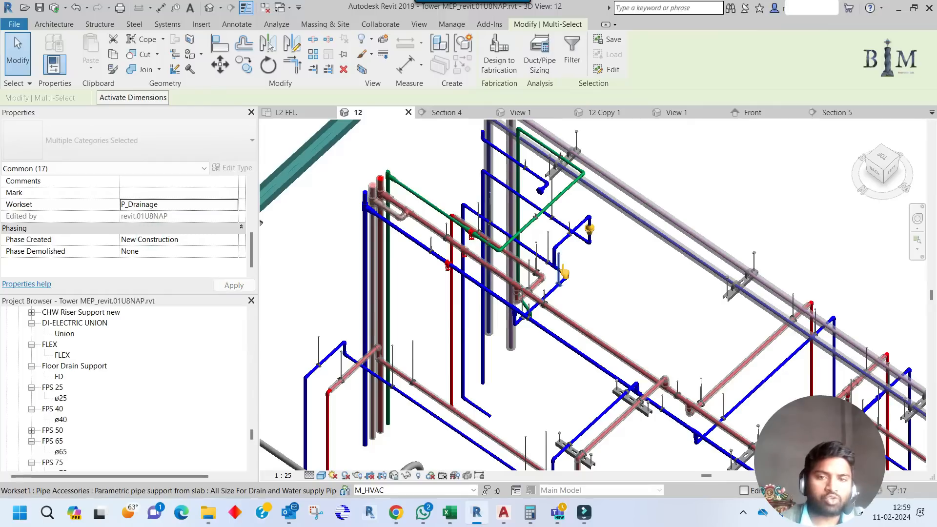
key(Escape)
Hide the E_PowerCableTray workset in 3D view 12 through its visibility/graphics overrides.
middle_drag(605, 324, 501, 222)
scroll(512, 244, down, 1)
shift+middle_drag(529, 327, 518, 239)
middle_drag(511, 277, 577, 297)
scroll(569, 297, down, 4)
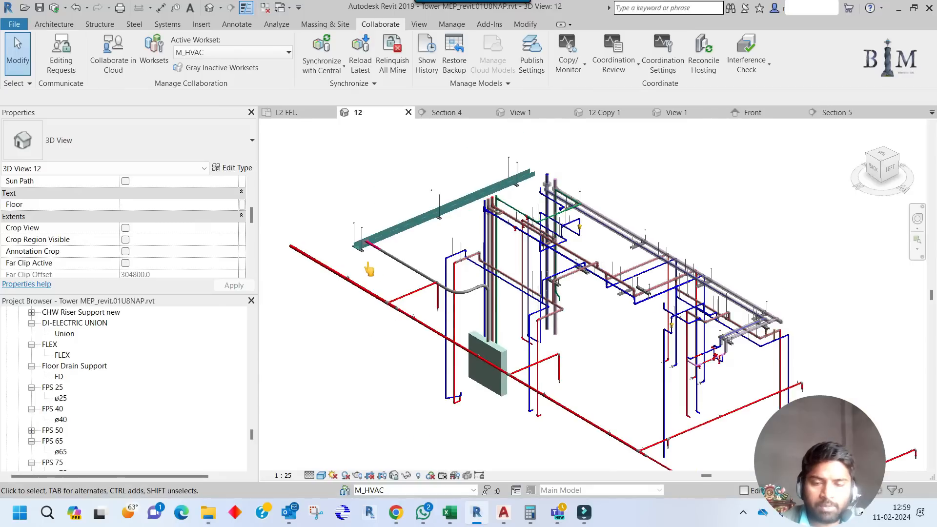
scroll(370, 270, up, 2)
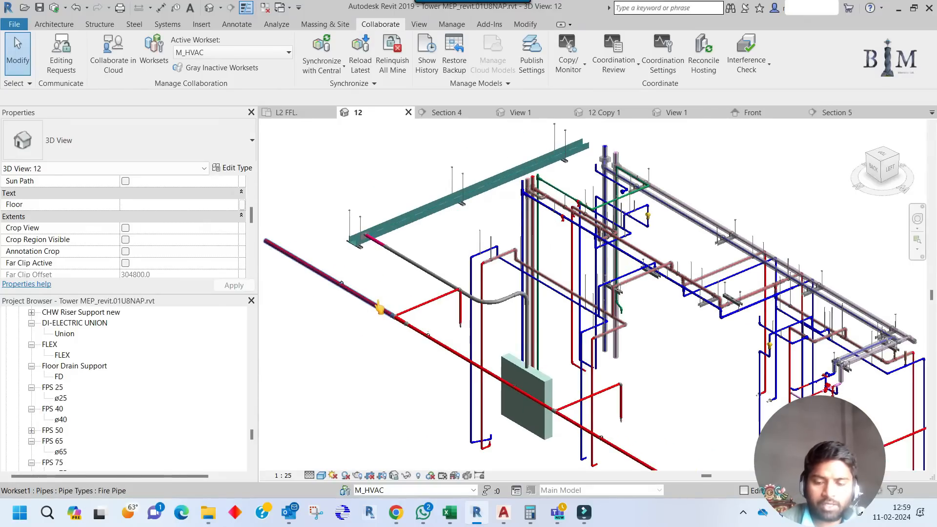
key(v)
key(g)
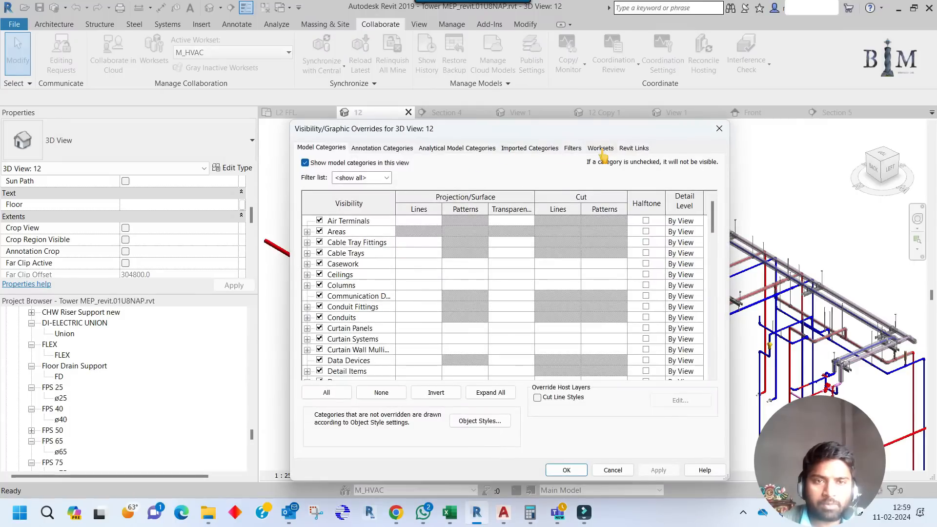
click(601, 148)
scroll(405, 283, down, 2)
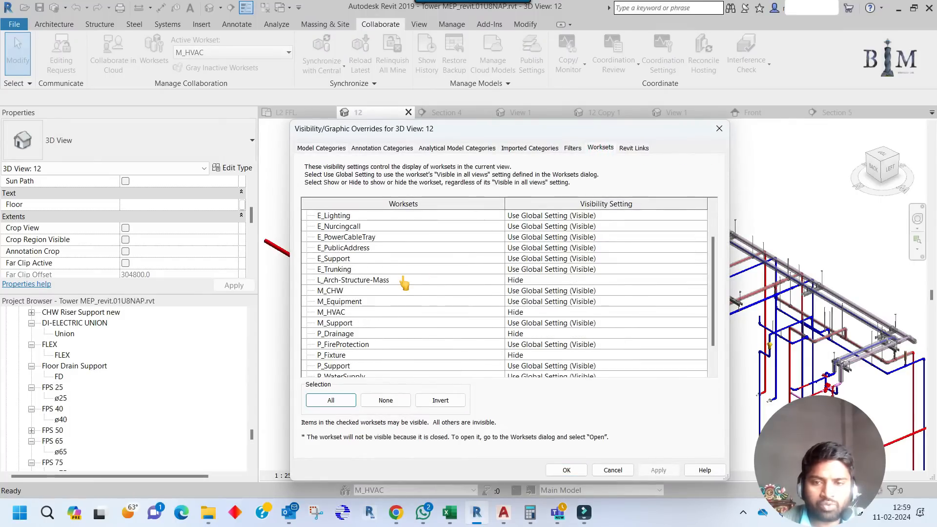
scroll(401, 273, up, 2)
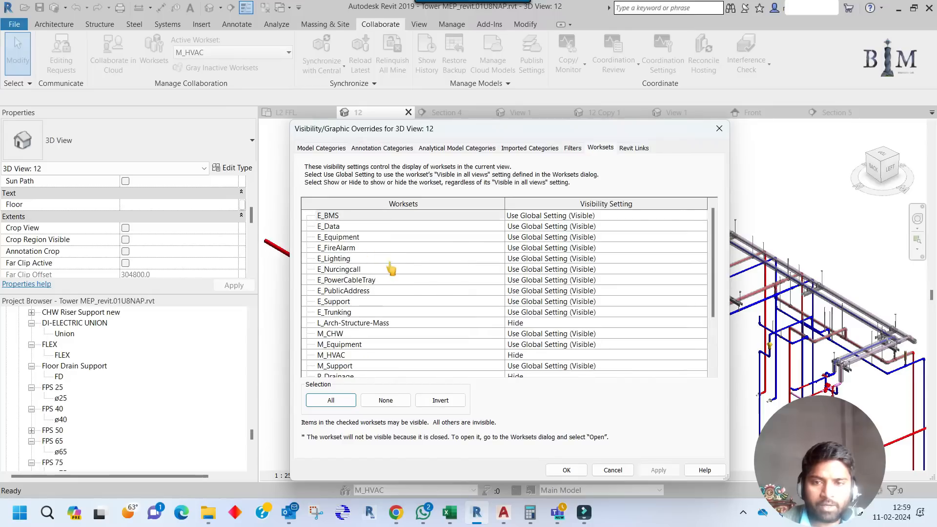
click(388, 279)
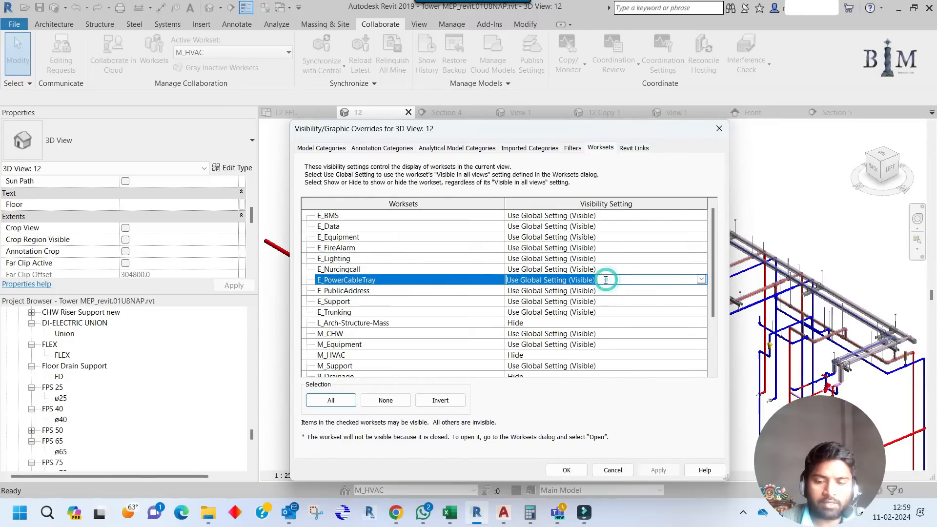
text(h)
key(Return)
click(567, 470)
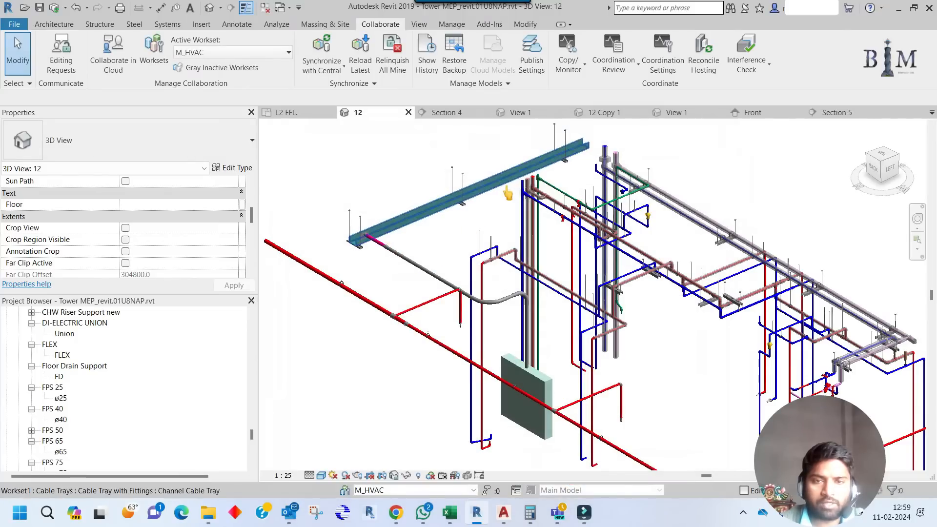
Select the channel cable tray with its supports, the connected conduit run and the box-shaped panel below it.
click(470, 189)
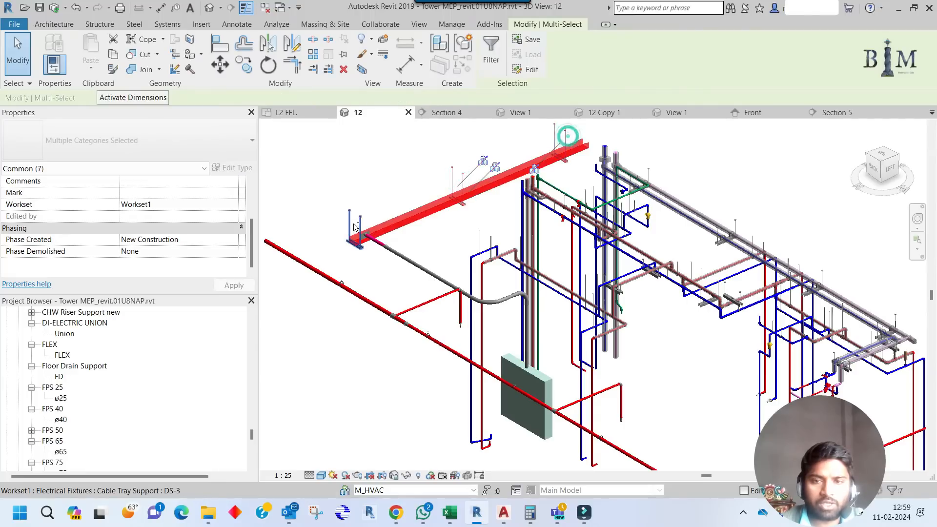
scroll(397, 261, up, 2)
ctrl+click(401, 261)
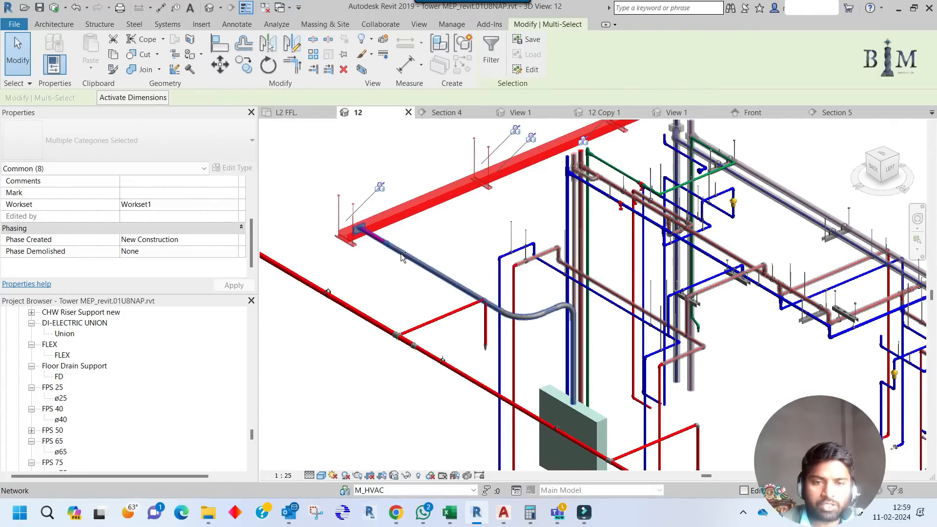
ctrl+click(402, 259)
ctrl+click(556, 408)
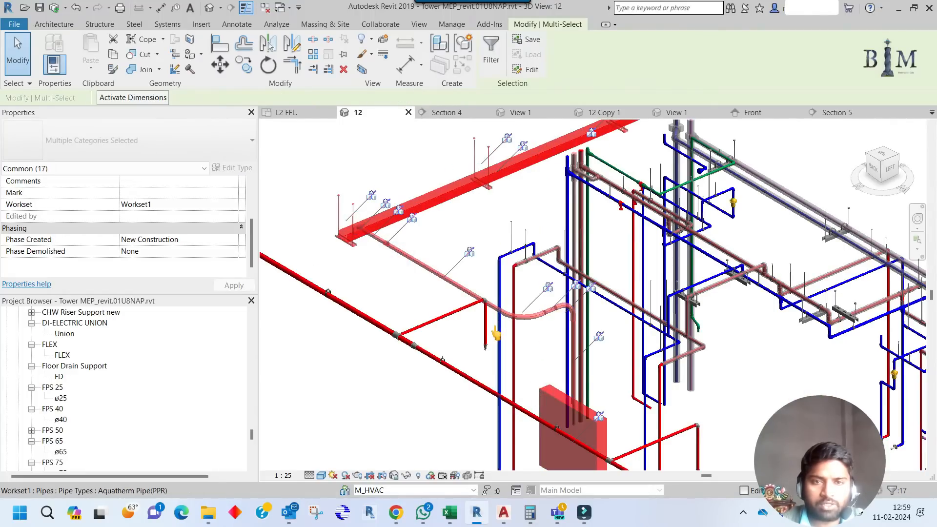
Assign the selected cable tray, supports, conduit run and panel to the E_PowerCableTray workset and clear the selection.
click(233, 204)
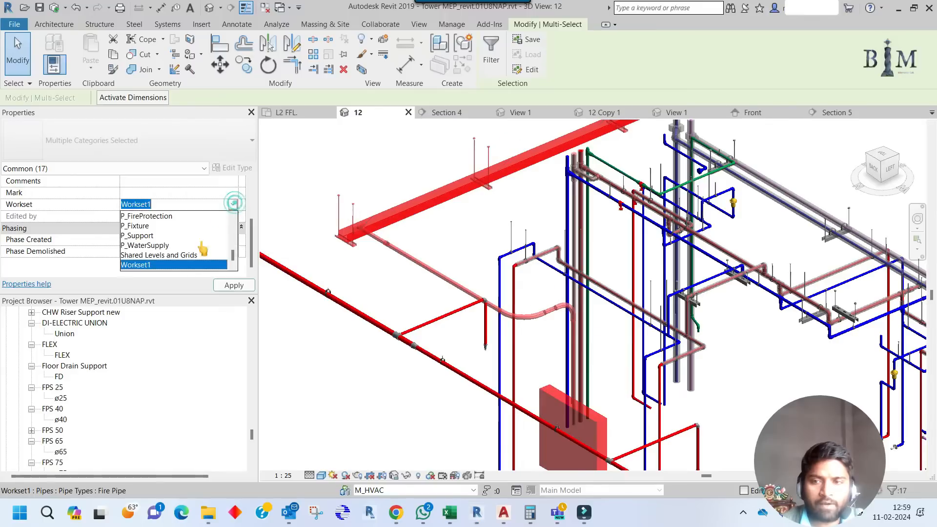
scroll(194, 253, up, 1)
scroll(195, 253, up, 4)
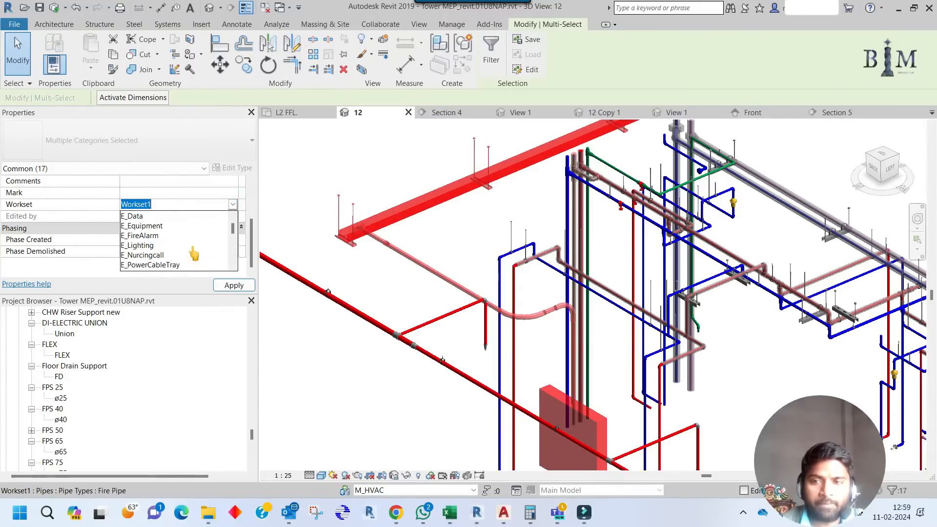
click(176, 265)
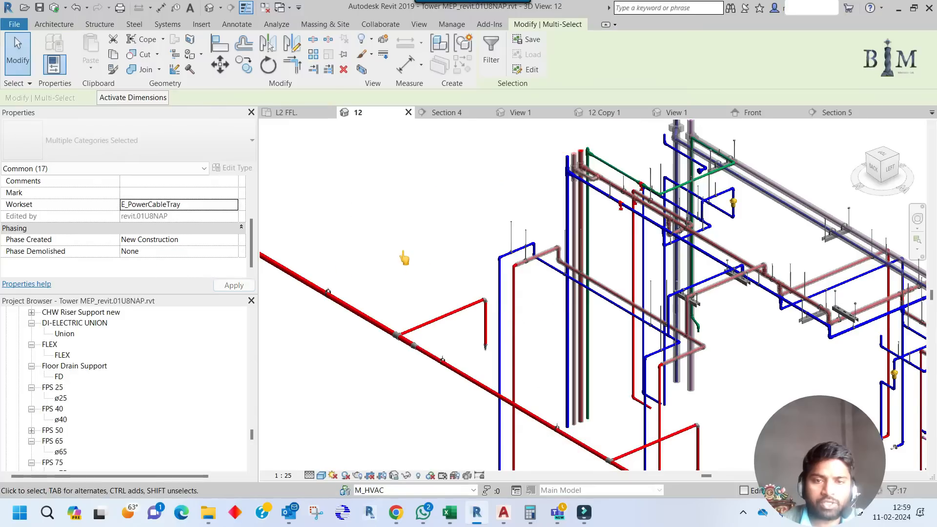
click(453, 260)
Hide the P_FireProtection workset in 3D view 12 through its visibility/graphics overrides.
scroll(454, 264, down, 5)
shift+middle_drag(477, 292, 349, 293)
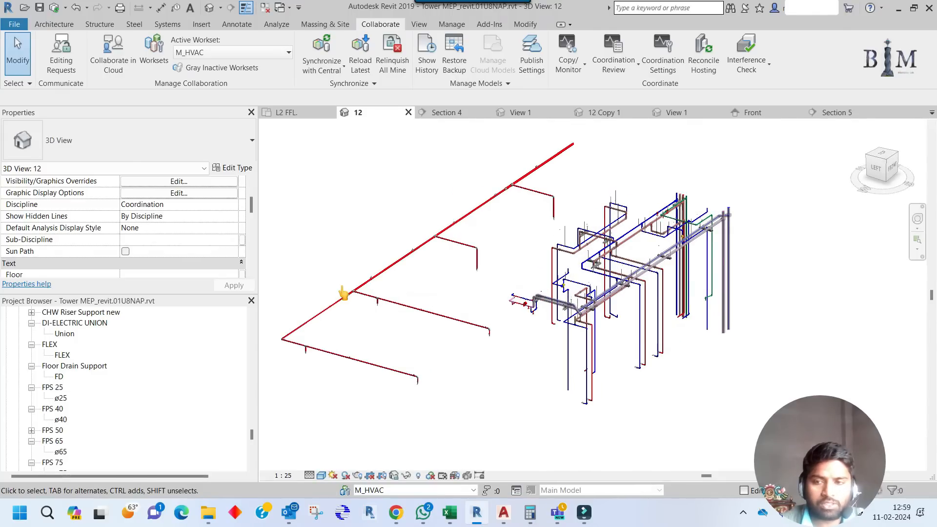
key(v)
key(v)
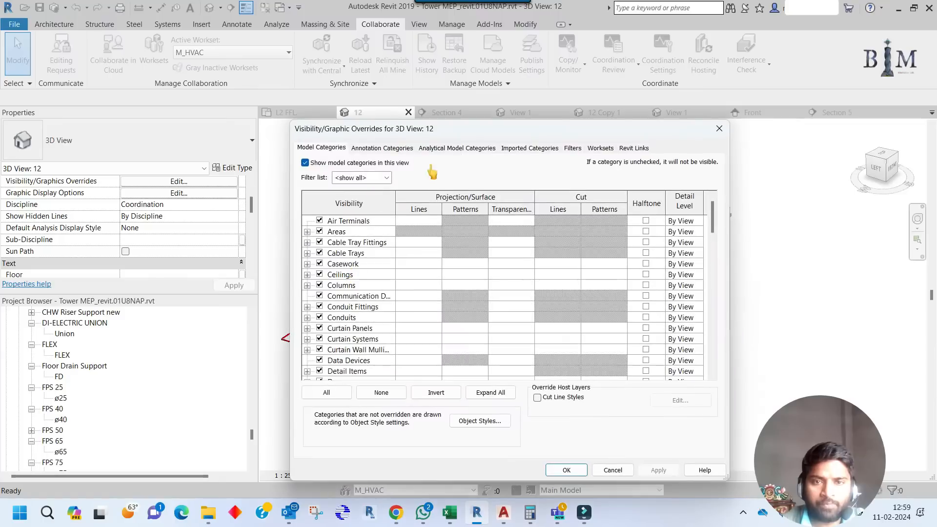
click(592, 148)
click(388, 303)
scroll(388, 323, down, 3)
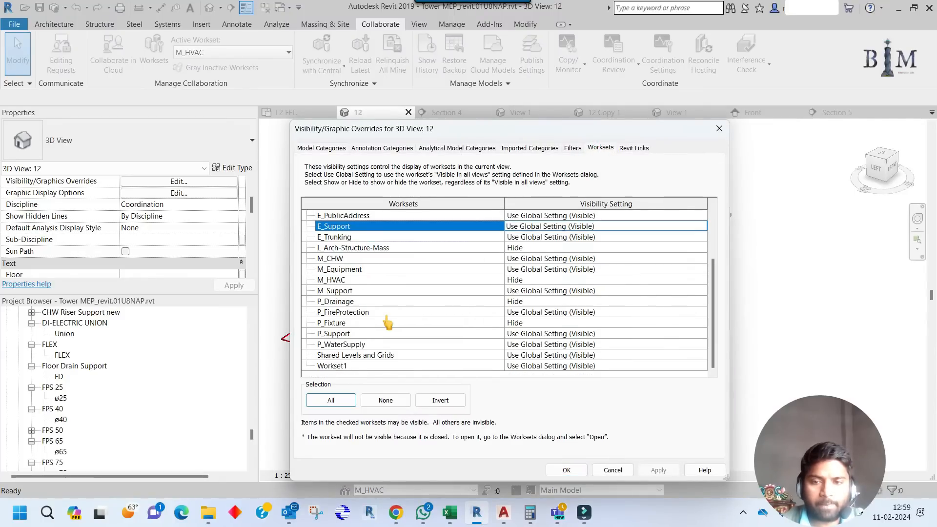
click(375, 314)
click(603, 312)
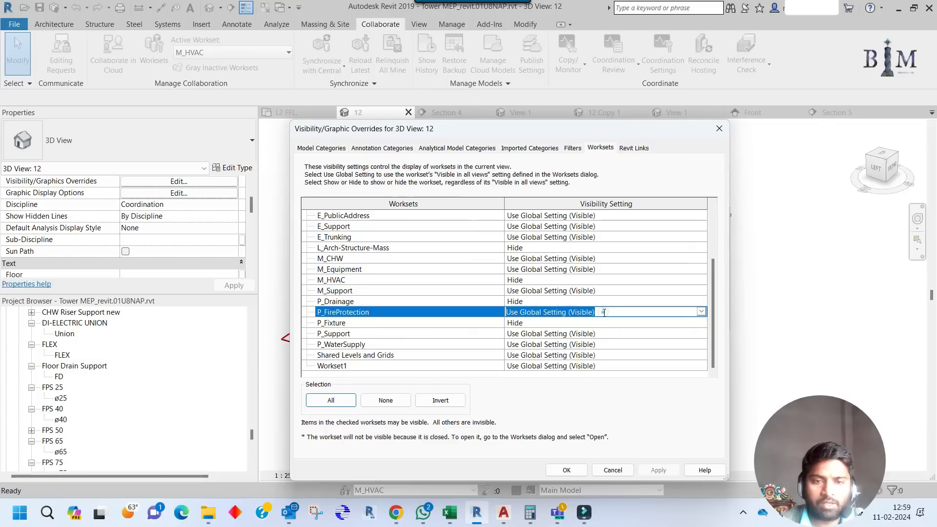
key(h)
click(448, 313)
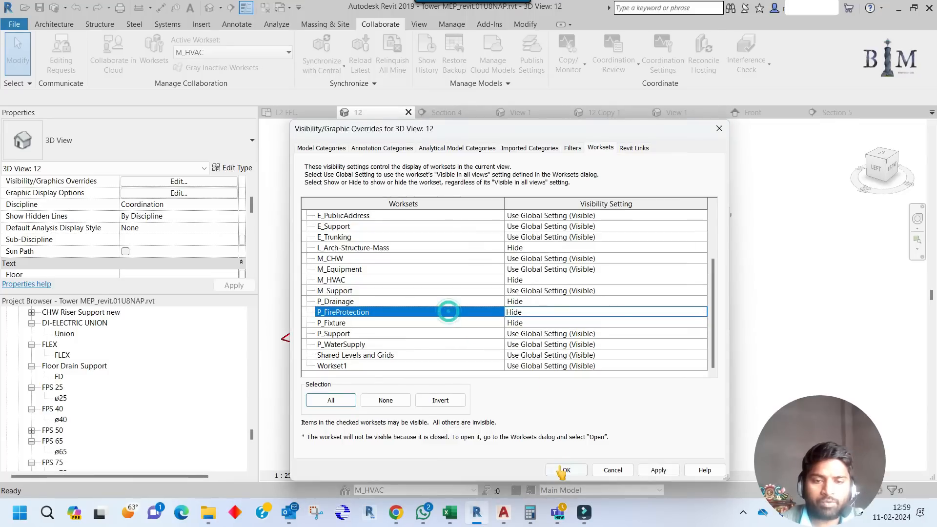
click(562, 470)
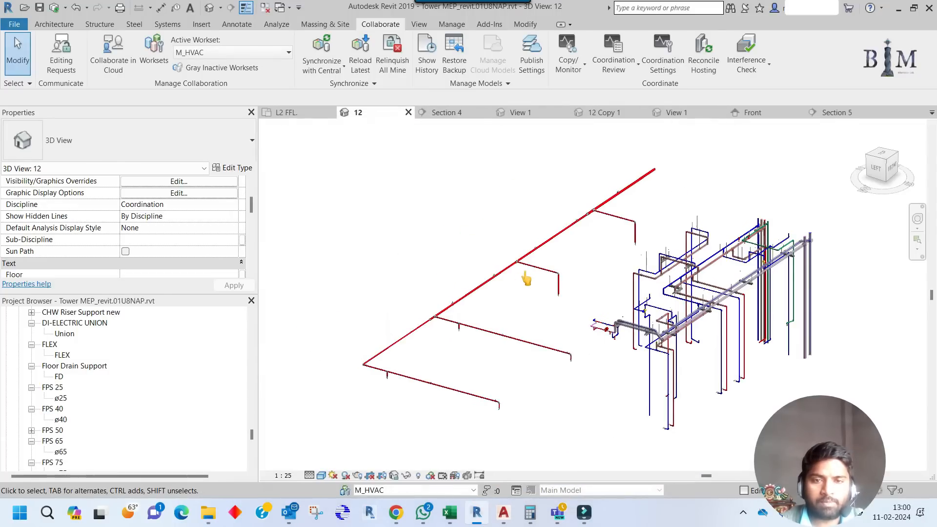
Select the entire red fire pipe network, including its main line, branches, drops and supports.
click(528, 268)
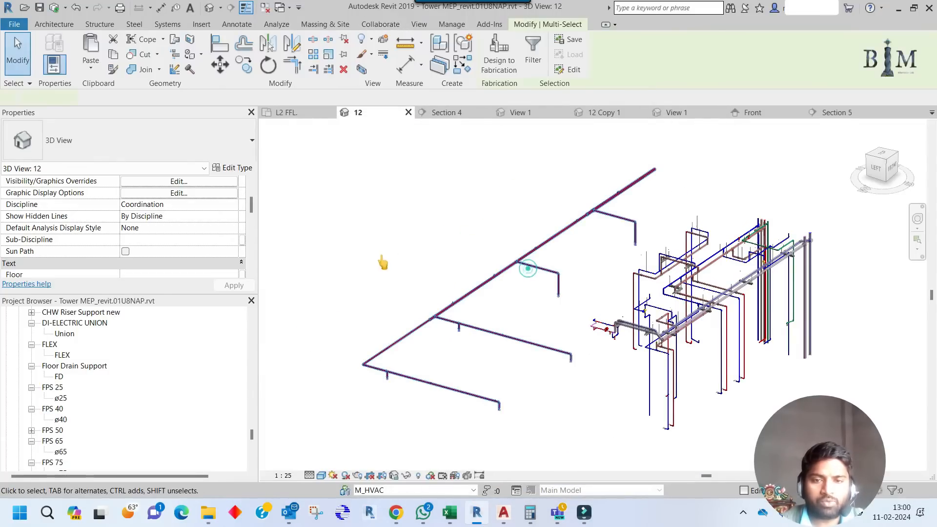
drag(323, 211, 579, 423)
scroll(537, 205, up, 2)
ctrl+drag(552, 143, 682, 276)
ctrl+drag(471, 172, 605, 341)
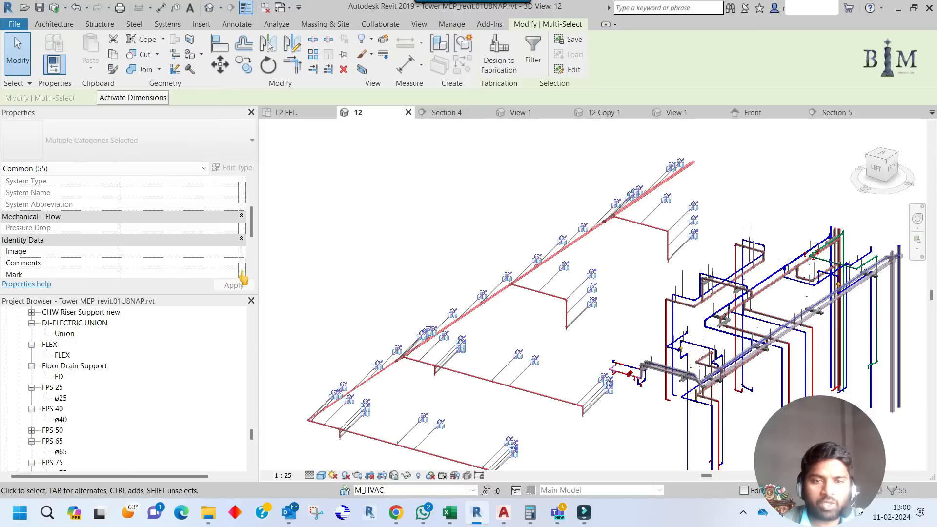
Assign the selected fire pipe network to the P_FireProtection workset and clear the selection.
scroll(209, 239, down, 1)
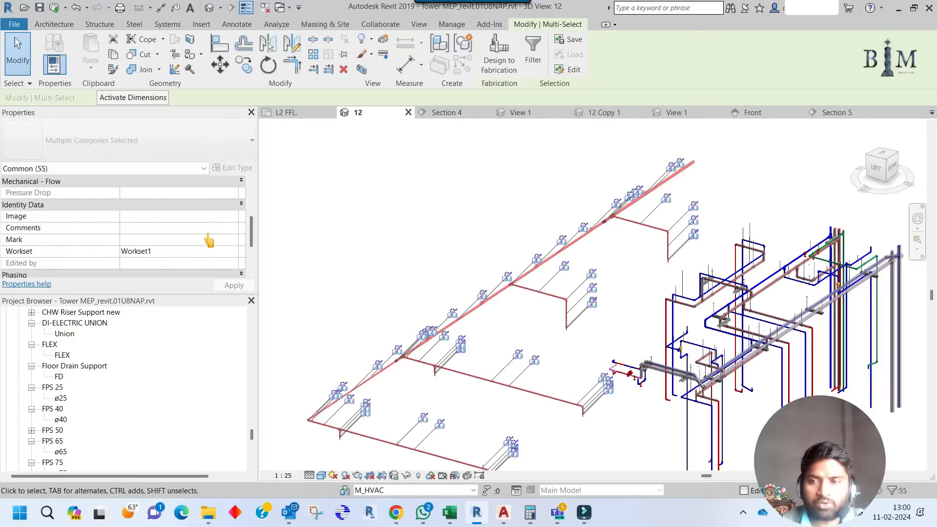
click(231, 252)
scroll(178, 293, up, 2)
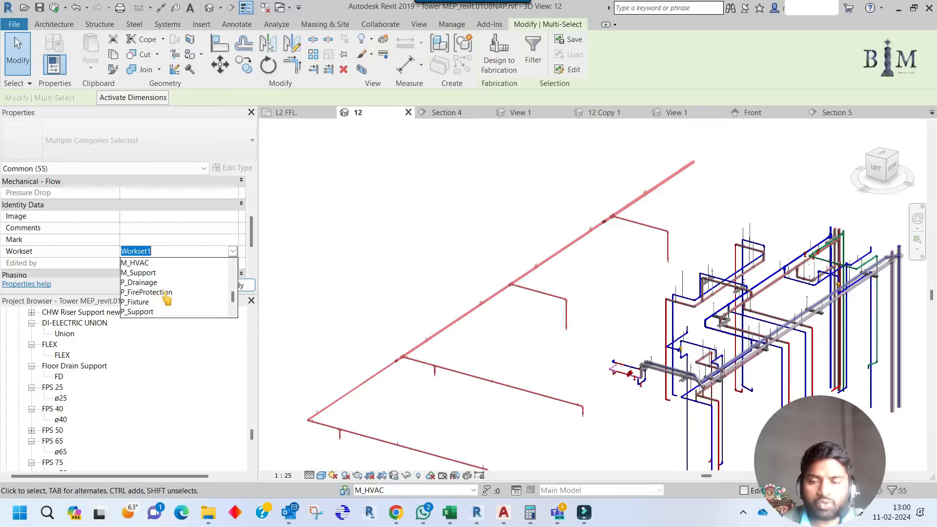
click(166, 295)
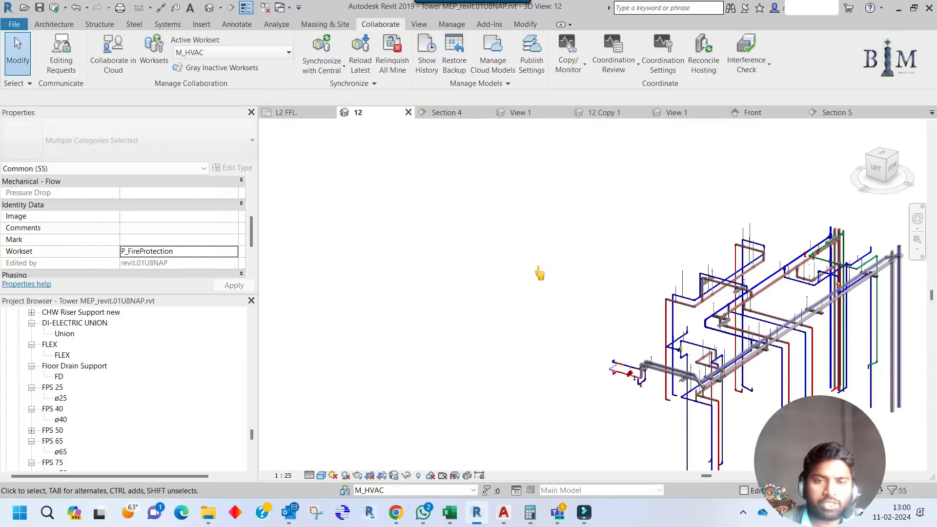
middle_drag(539, 273, 534, 194)
click(535, 194)
shift+middle_drag(578, 251, 522, 288)
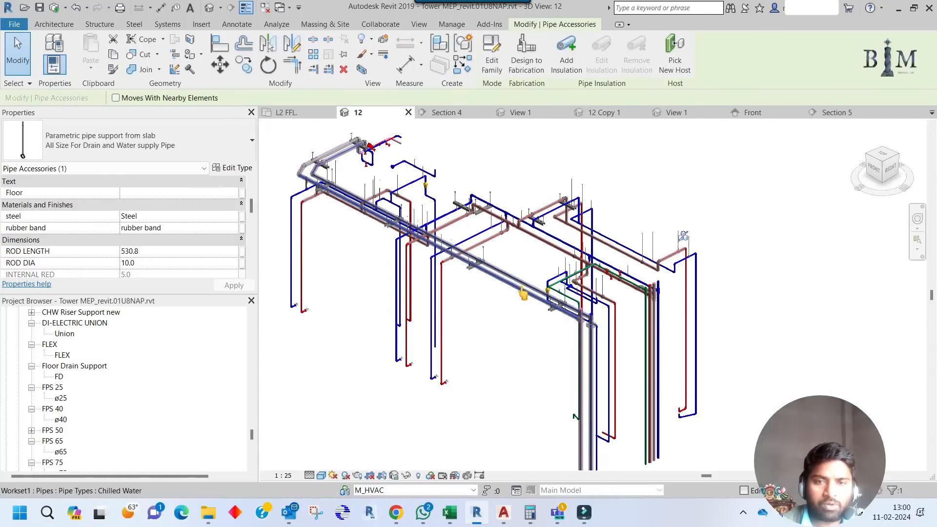
key(Escape)
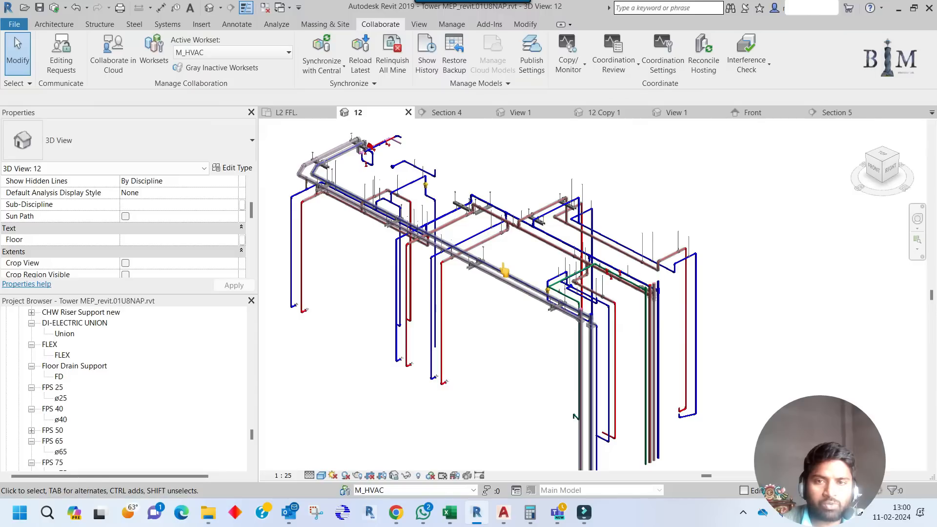
Hide the M_CHW workset in 3D view 12 through its visibility/graphics overrides.
middle_drag(464, 248, 528, 288)
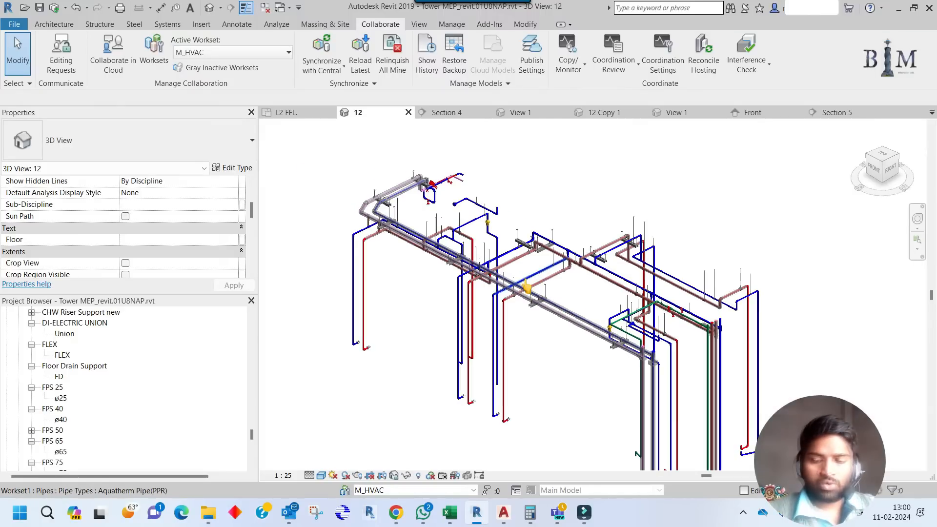
key(g)
click(600, 148)
click(412, 282)
scroll(412, 292, down, 3)
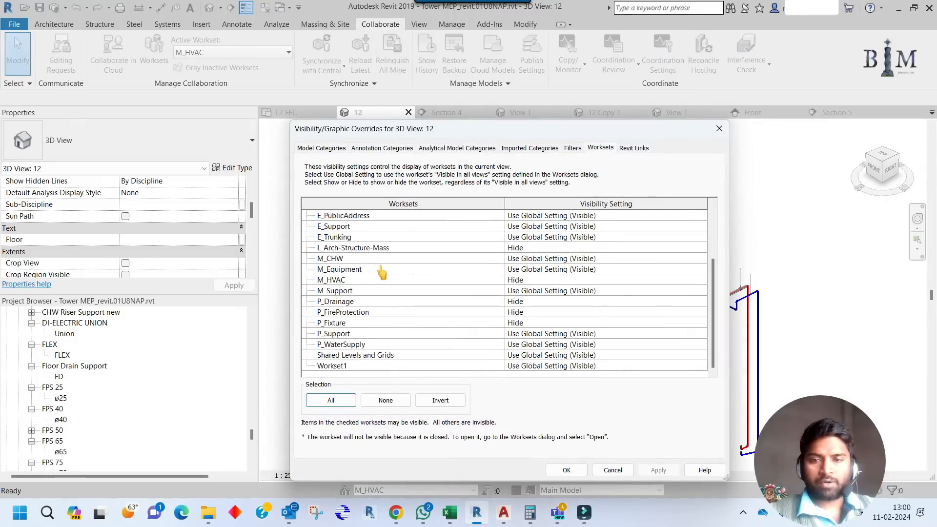
click(371, 258)
click(605, 259)
click(508, 286)
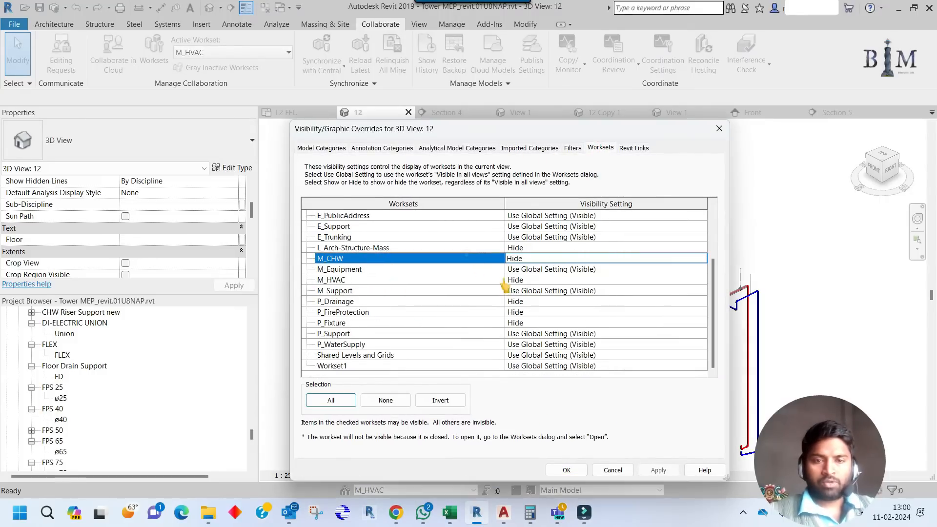
click(566, 472)
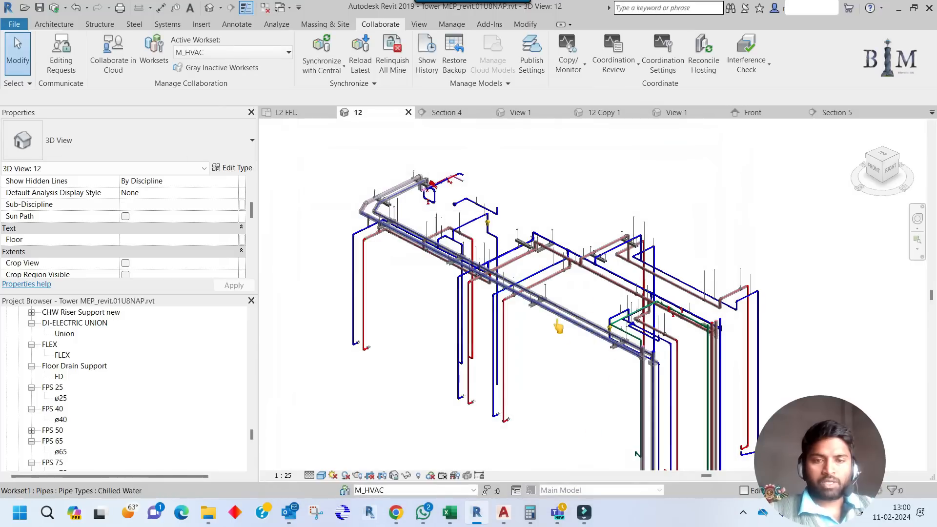
Select the whole chilled water pipe network and add the supports around its bends and valve assembly to the selection.
key(Tab)
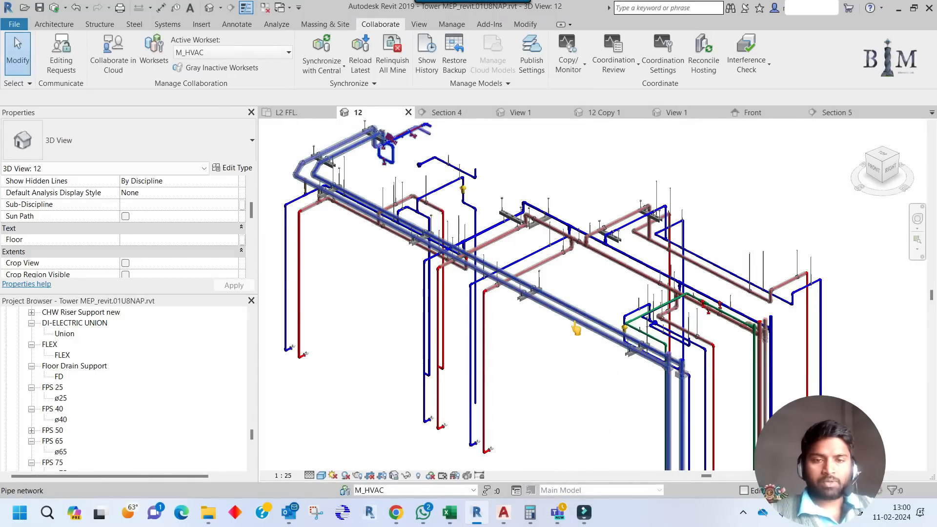
click(575, 325)
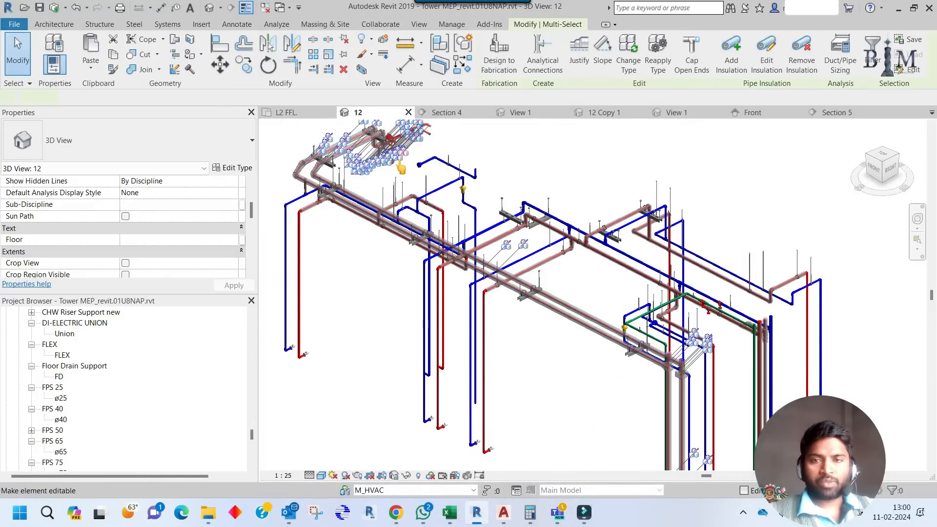
scroll(320, 159, up, 5)
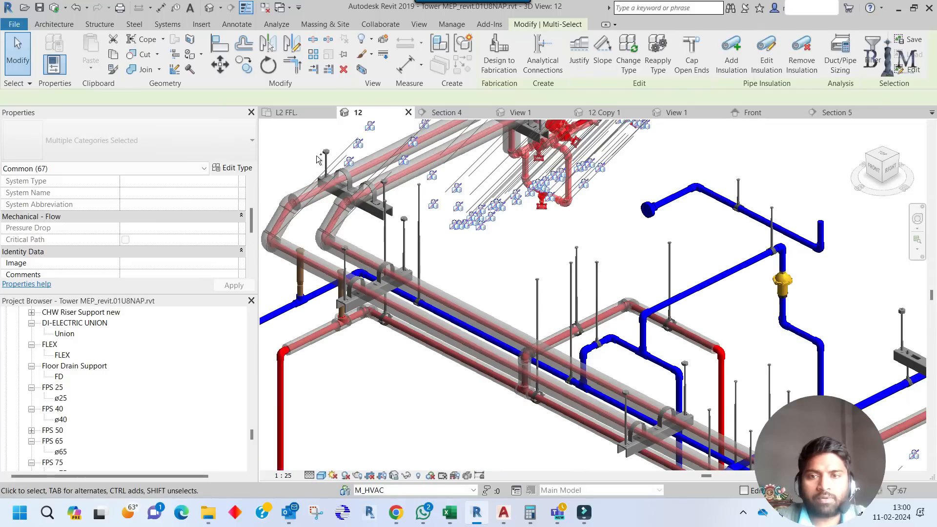
ctrl+click(321, 159)
middle_drag(405, 205, 399, 349)
scroll(470, 260, up, 1)
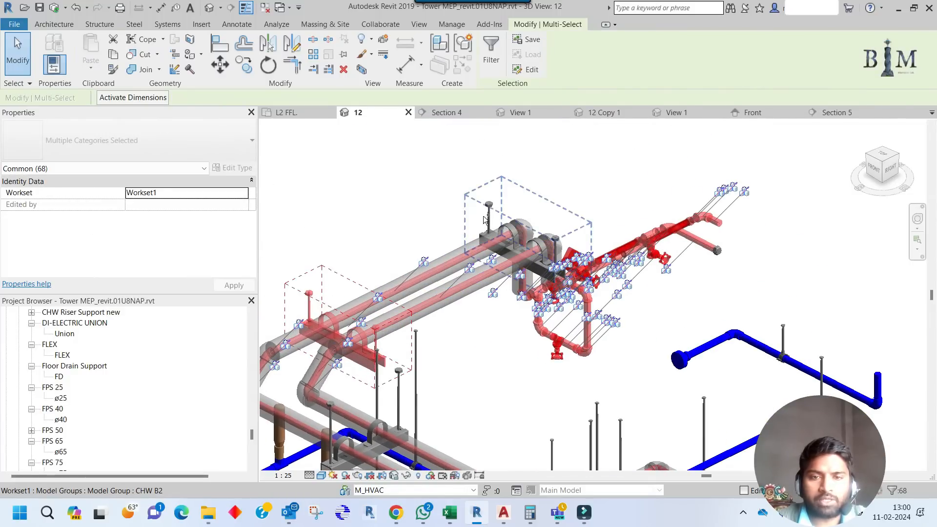
ctrl+click(484, 215)
ctrl+drag(540, 157, 733, 278)
ctrl+scroll(522, 219, down, 2)
ctrl+drag(522, 218, 387, 362)
ctrl+scroll(463, 355, up, 2)
Add the remaining support groups along the straight chilled water main, up to the risers, to the selection.
scroll(510, 242, down, 1)
middle_drag(561, 314, 410, 164)
ctrl+click(498, 318)
middle_drag(607, 355, 369, 196)
ctrl+click(560, 312)
middle_drag(613, 356, 385, 228)
ctrl+click(623, 327)
middle_drag(640, 348, 544, 270)
scroll(513, 328, down, 3)
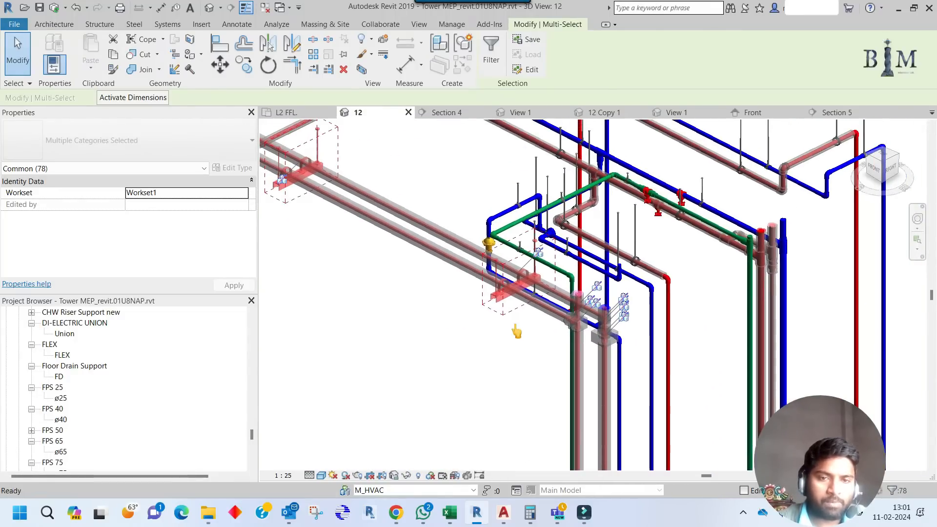
Assign the selected chilled water network and its supports to the M_CHW workset.
middle_drag(518, 270, 525, 308)
scroll(517, 306, down, 5)
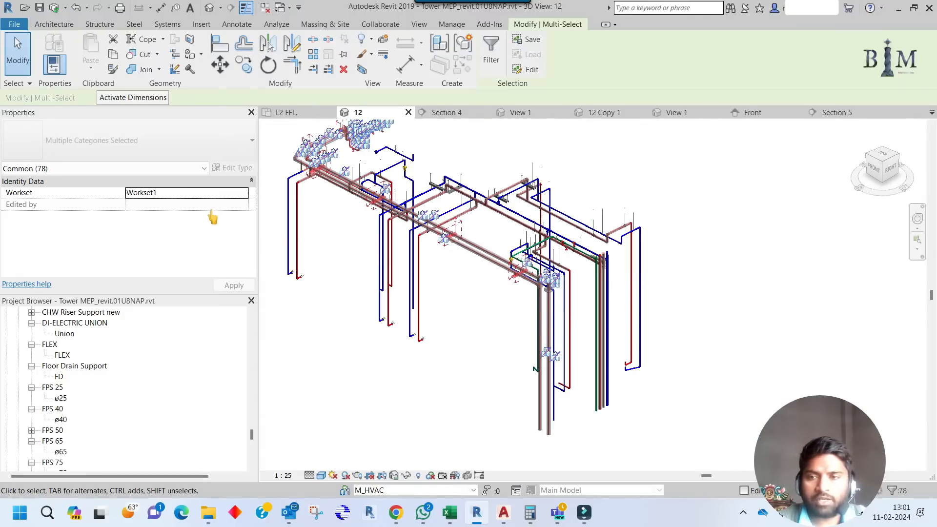
click(241, 193)
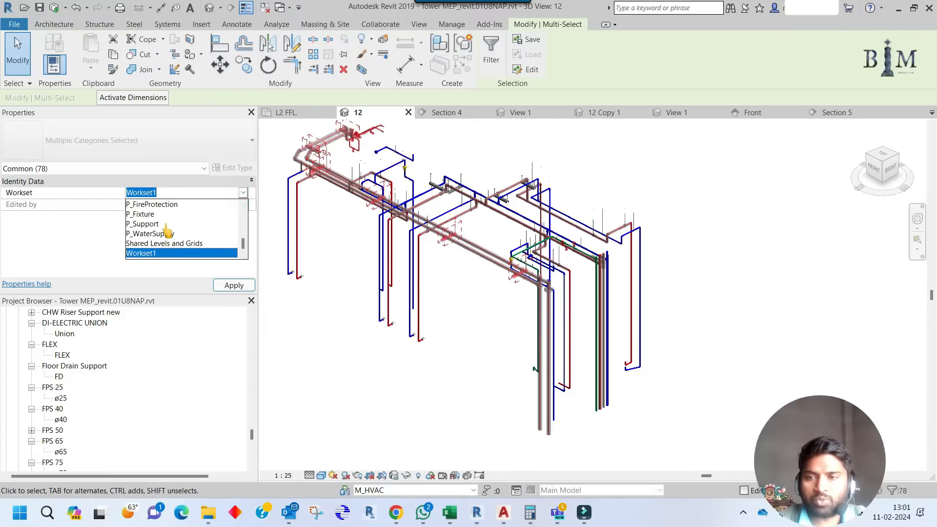
scroll(166, 230, up, 3)
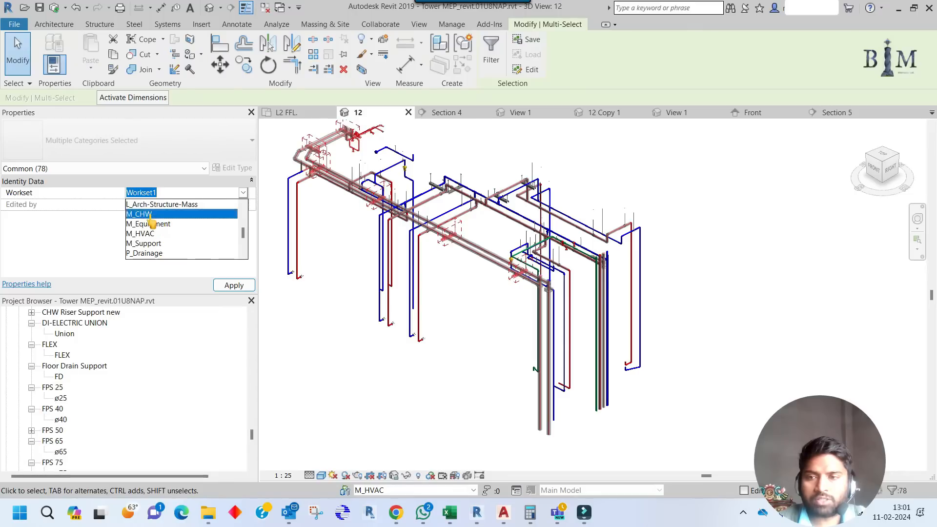
click(150, 215)
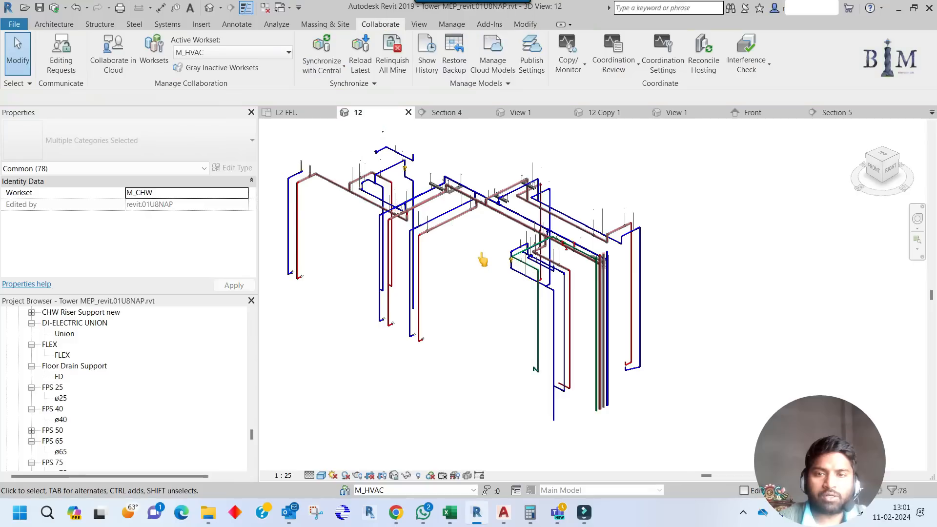
Select the leftover di-electric union from the chilled water line and examine the piping still shown in the view.
click(483, 259)
scroll(435, 266, up, 5)
drag(431, 221, 479, 272)
scroll(525, 226, down, 3)
scroll(463, 317, up, 4)
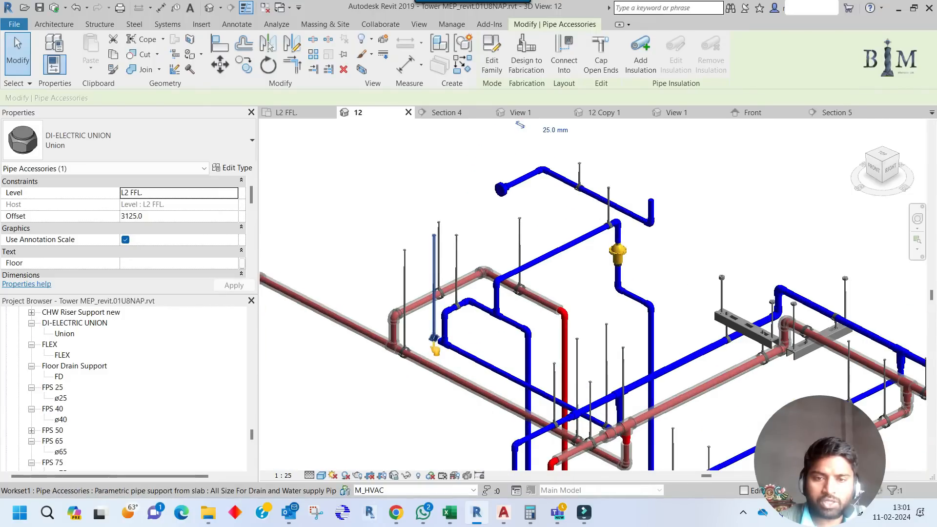
shift+middle_drag(435, 350, 496, 347)
click(377, 332)
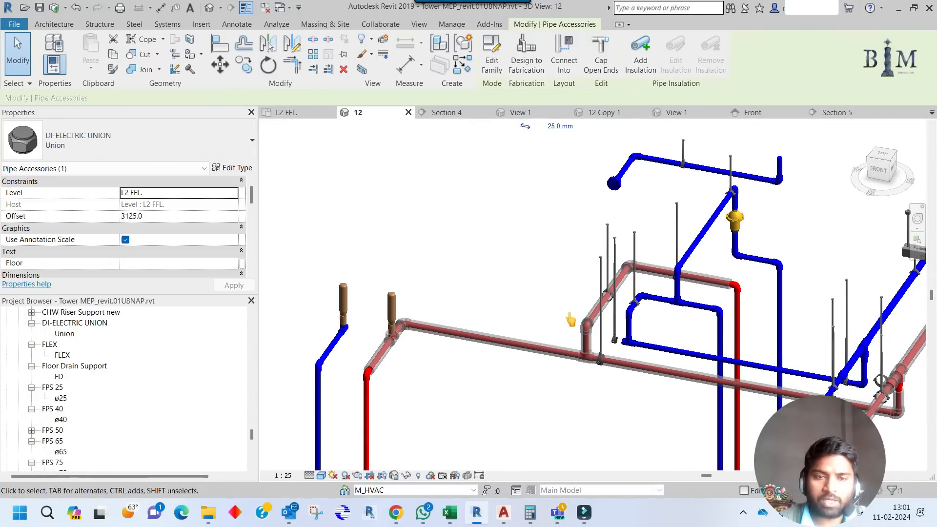
scroll(490, 300, down, 5)
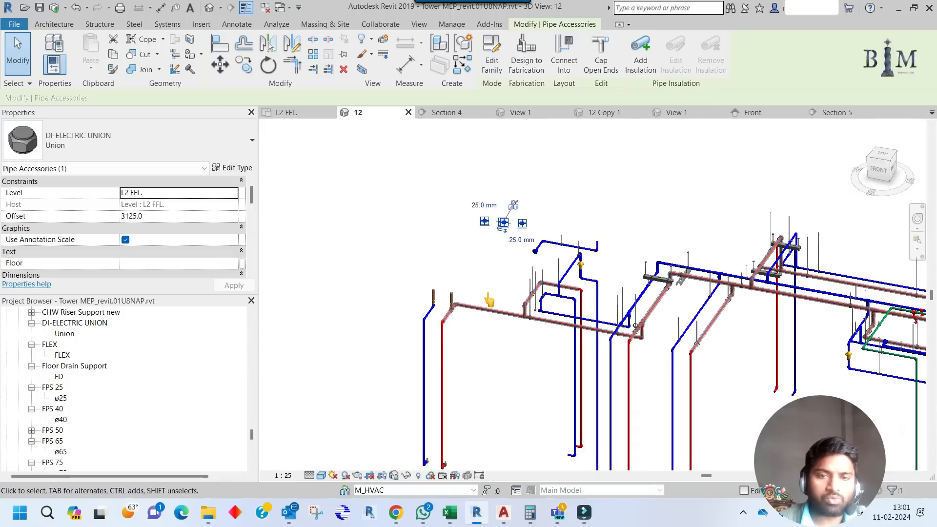
middle_drag(514, 307, 378, 261)
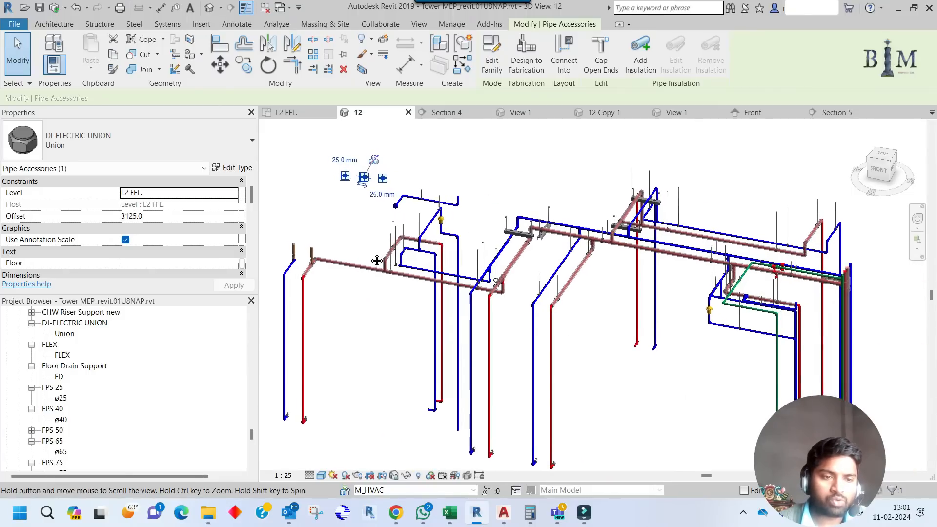
Assign the isolated DI-ELECTRIC UNION pipe accessory to the M_CHW workset.
scroll(349, 248, up, 4)
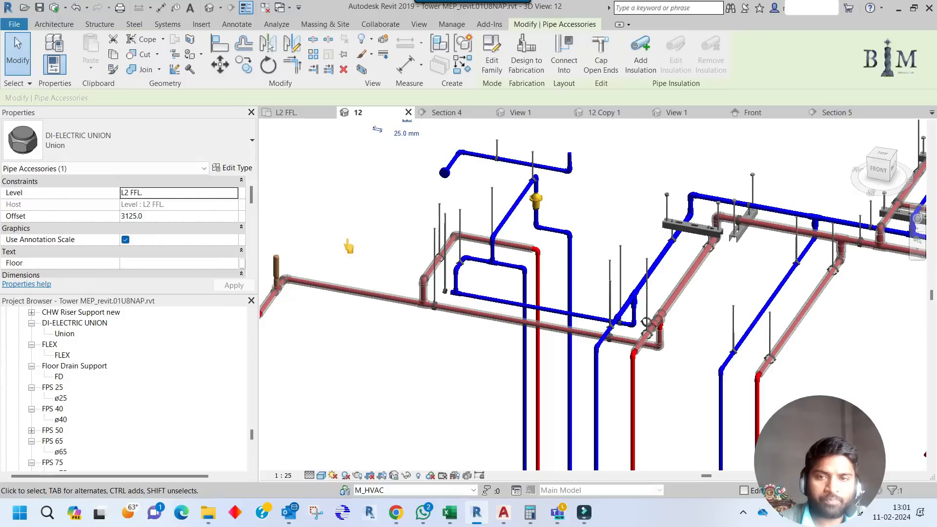
scroll(198, 239, down, 6)
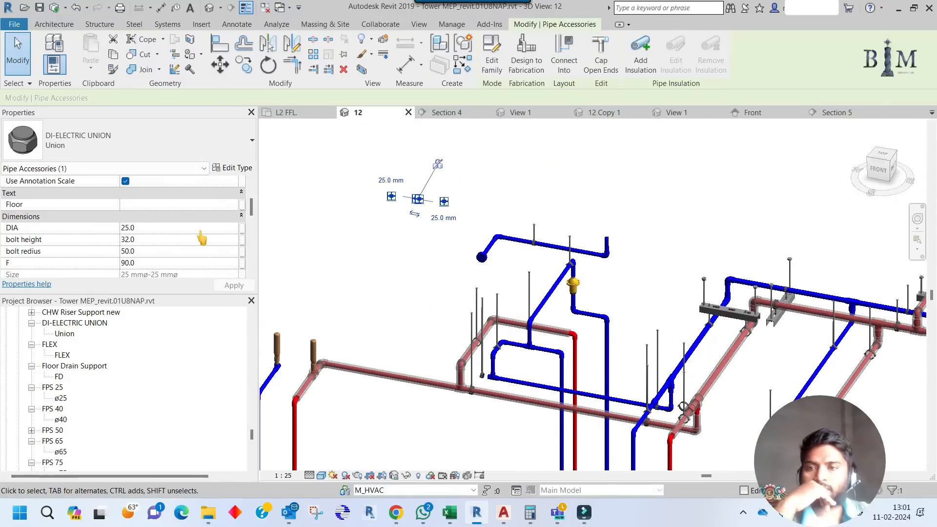
scroll(205, 239, down, 5)
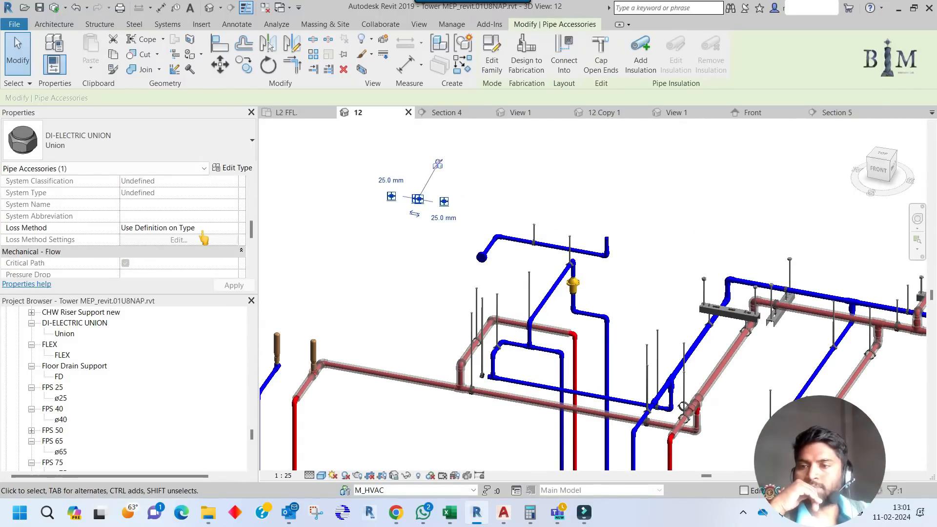
scroll(204, 239, down, 1)
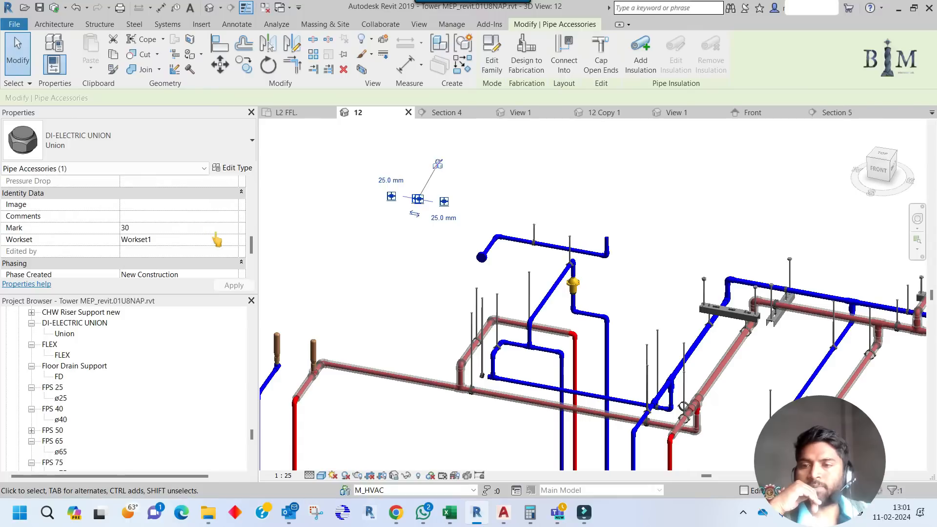
click(234, 244)
scroll(154, 273, up, 3)
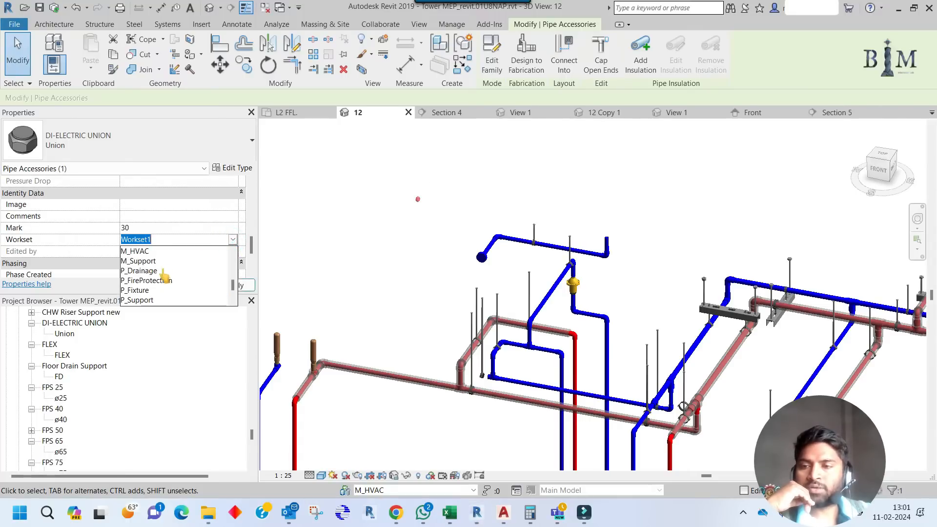
click(142, 261)
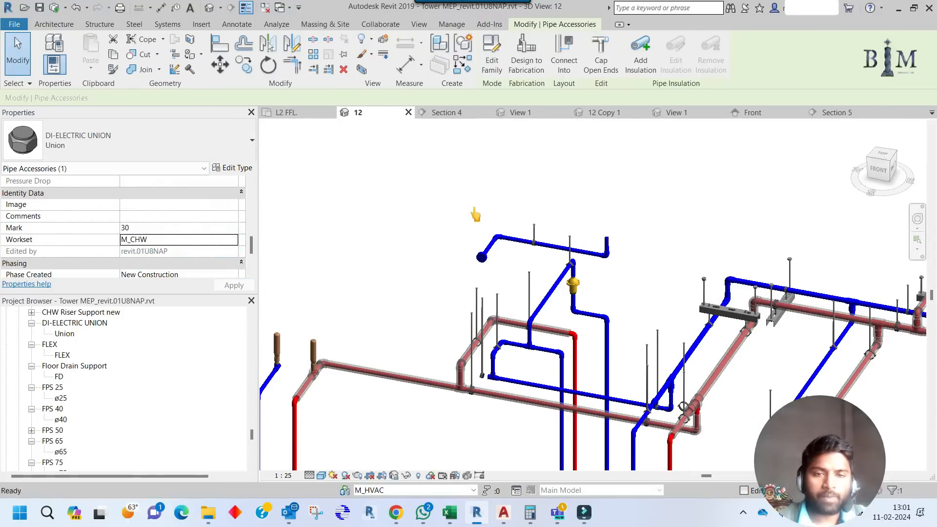
click(476, 214)
Assign the round drain fitting and its connecting pipe, at the end of the uppermost blue pipe run, to the P_Drainage workset.
scroll(475, 214, down, 1)
scroll(474, 209, down, 1)
mouse_move(570, 303)
shift+middle_down()
mouse_move(528, 282)
mouse_move(573, 301)
shift+middle_up()
scroll(573, 256, down, 2)
shift+middle_drag(573, 255, 600, 341)
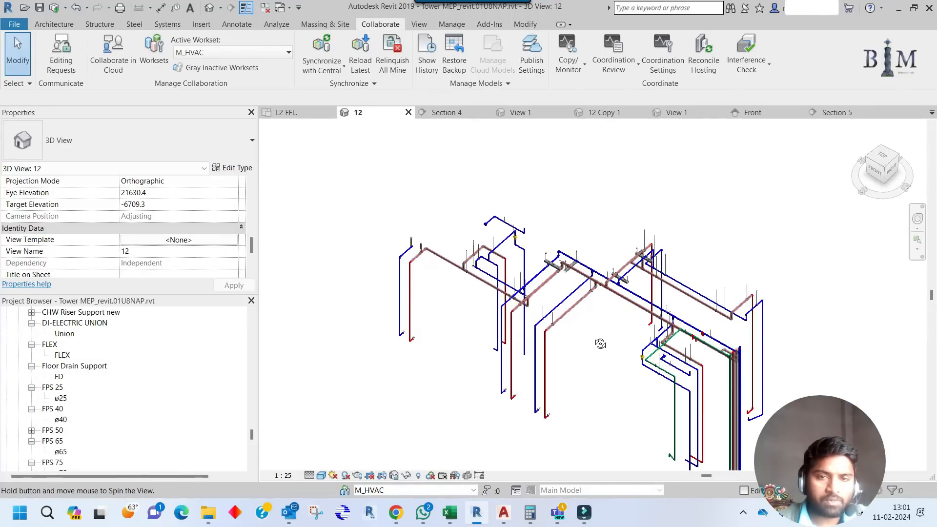
scroll(498, 215, up, 4)
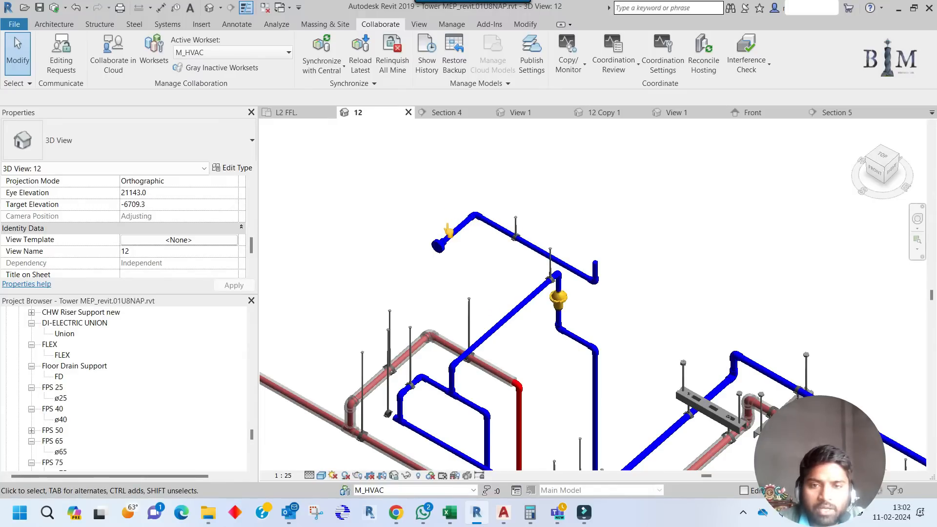
scroll(449, 230, up, 2)
drag(362, 168, 500, 323)
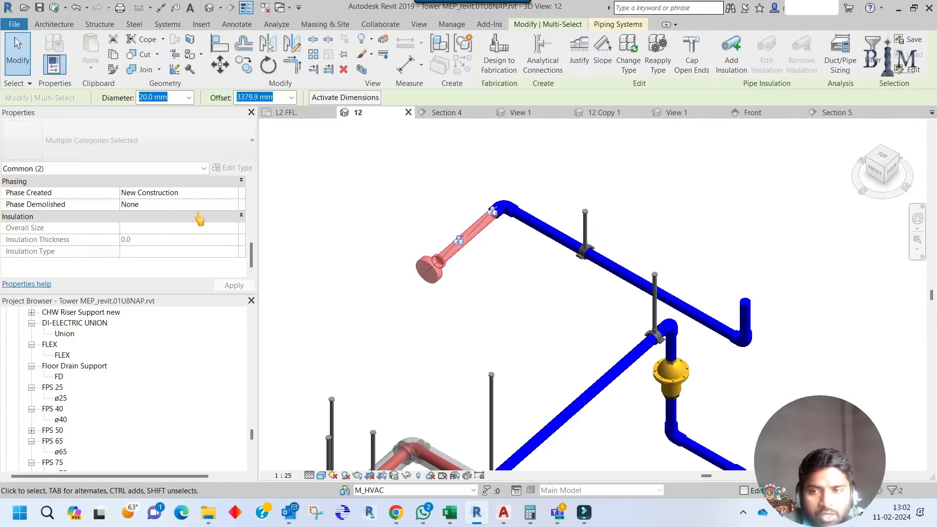
scroll(199, 219, up, 3)
click(229, 228)
click(232, 228)
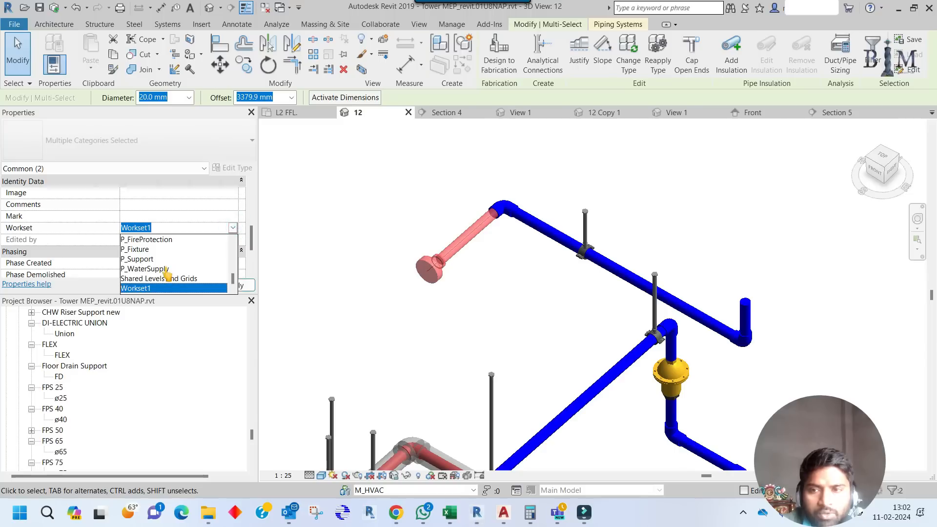
scroll(166, 275, up, 3)
click(168, 264)
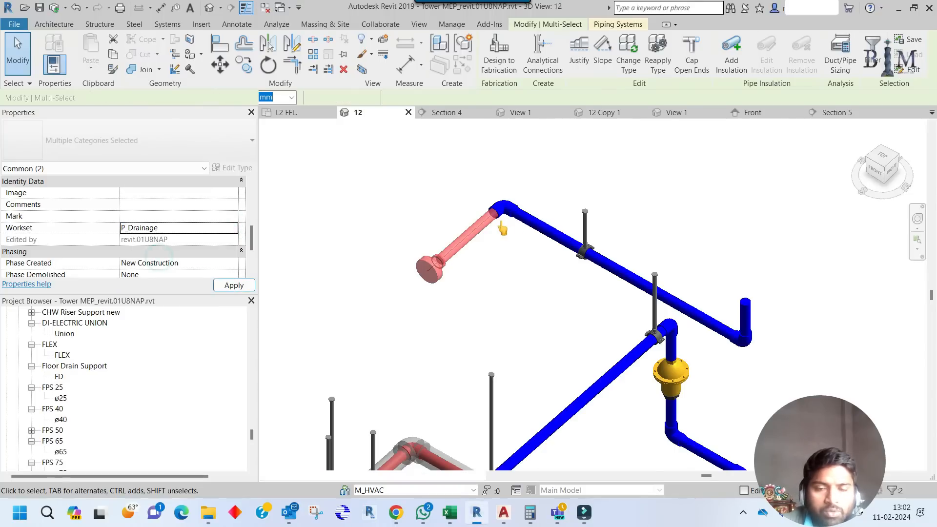
click(471, 219)
Assign the second round drain fitting and its short pipe, beside the green pipe, to the P_Drainage workset.
scroll(444, 220, down, 4)
scroll(444, 222, down, 2)
middle_drag(571, 349, 376, 197)
middle_drag(639, 372, 502, 321)
scroll(470, 289, up, 3)
scroll(470, 289, up, 4)
drag(471, 238, 541, 315)
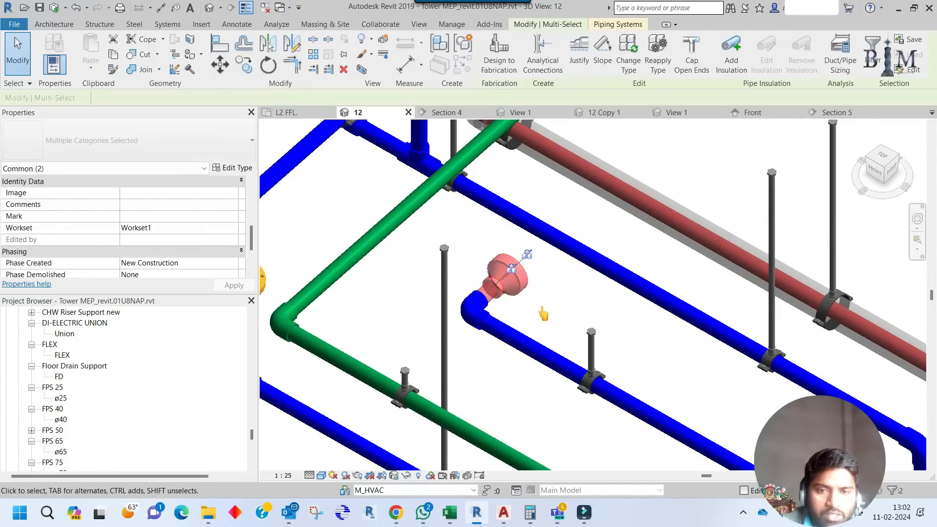
click(233, 229)
scroll(180, 275, up, 2)
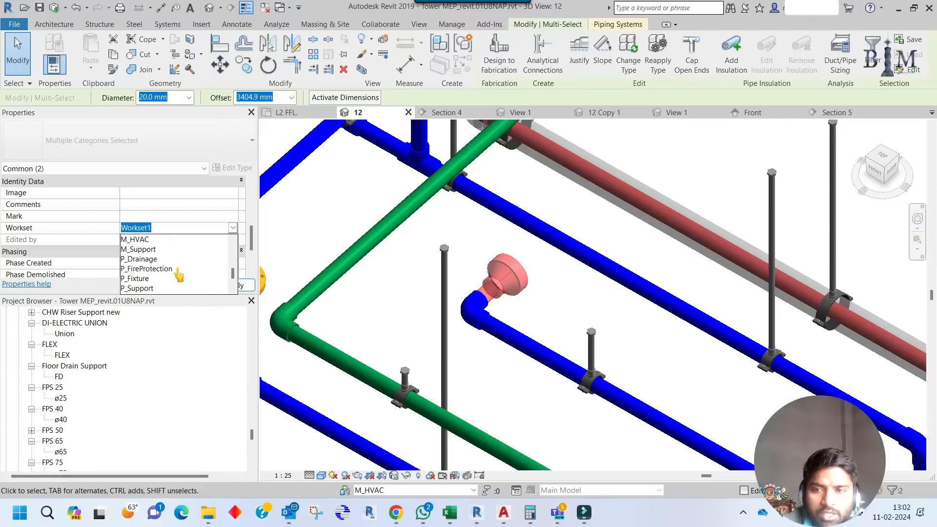
click(147, 259)
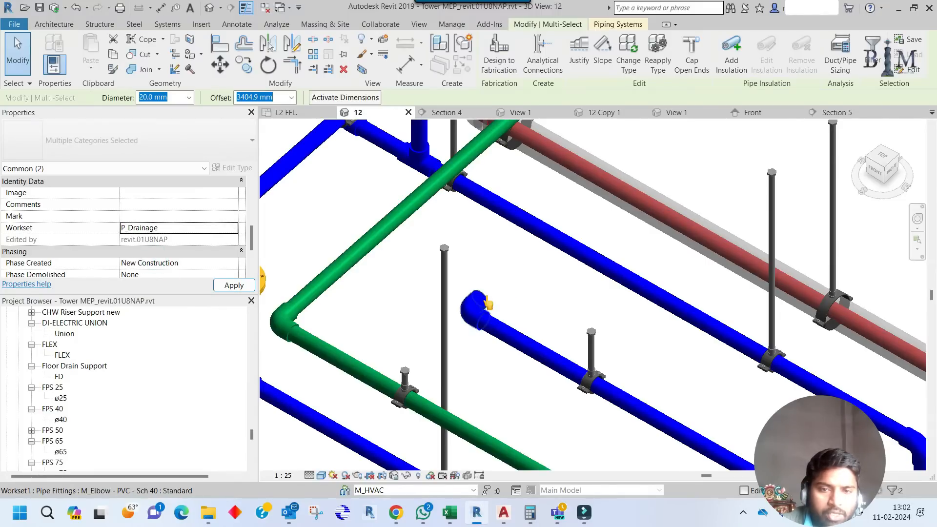
Assign all the remaining visible pipes, fittings and supports in the 3D view to the P_WaterSupply workset.
scroll(586, 323, down, 10)
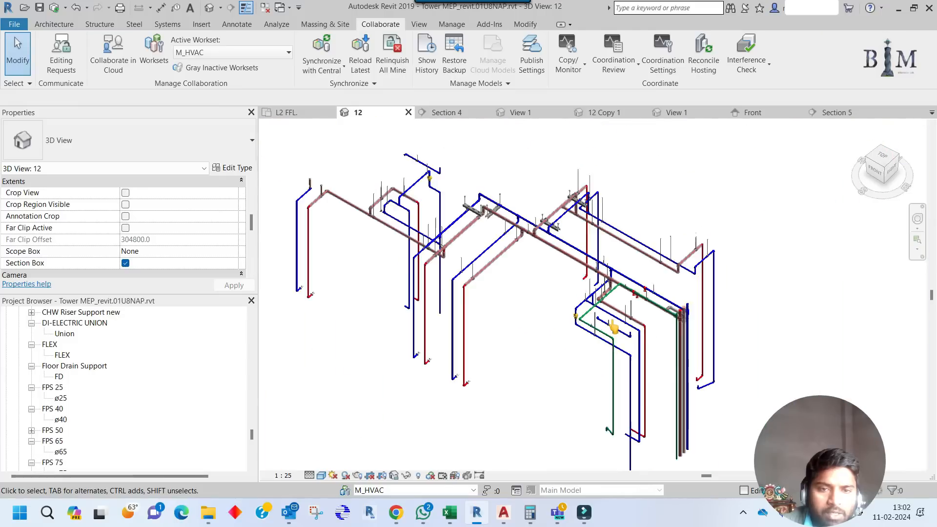
shift+middle_drag(614, 336, 612, 276)
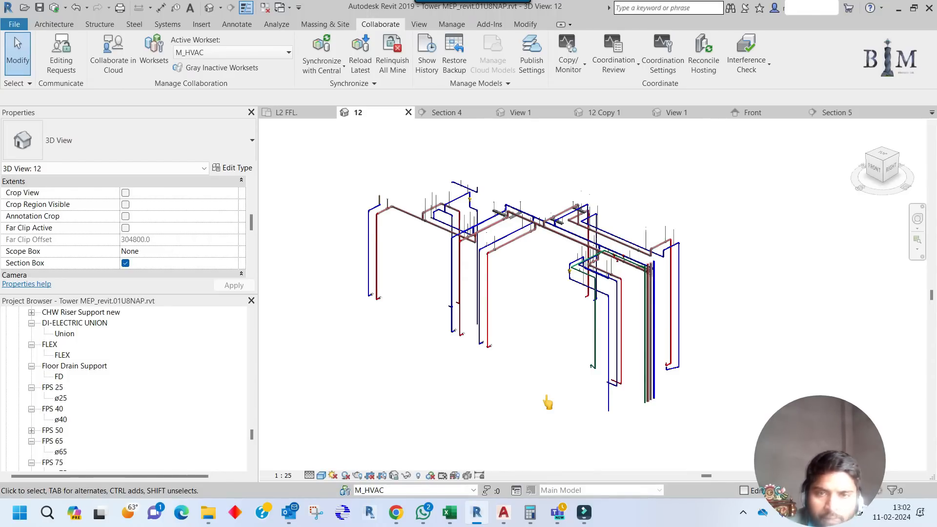
drag(332, 156, 749, 440)
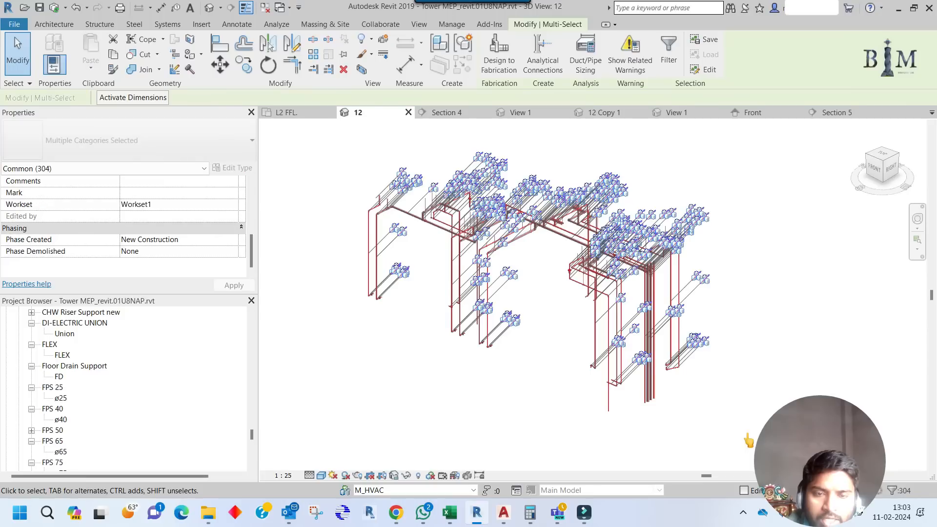
click(231, 206)
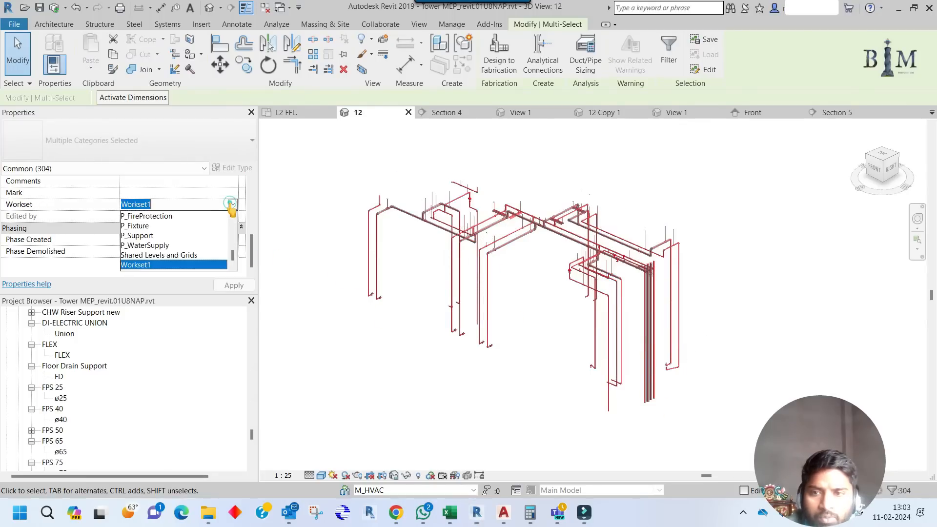
click(161, 244)
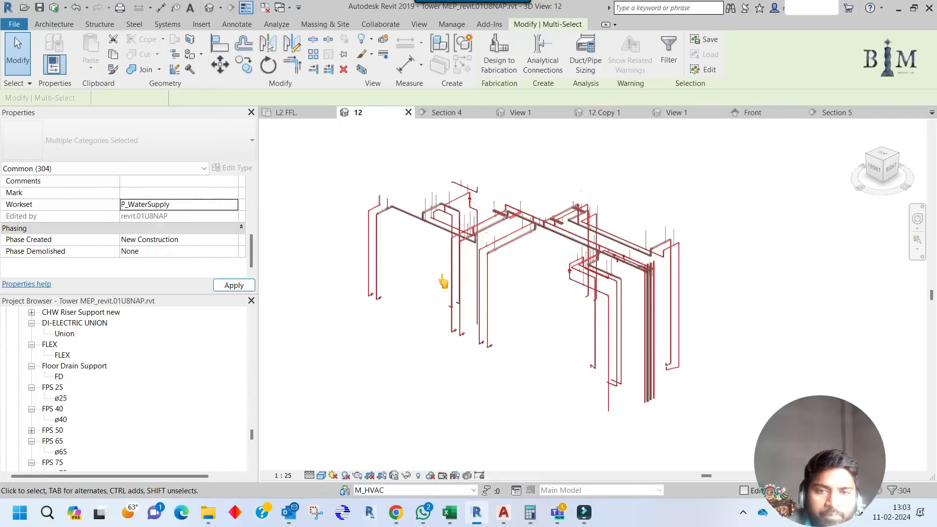
scroll(513, 324, up, 6)
key(Escape)
Hide the P_WaterSupply workset in the visibility overrides of 3D view 12.
shift+middle_drag(625, 383, 640, 395)
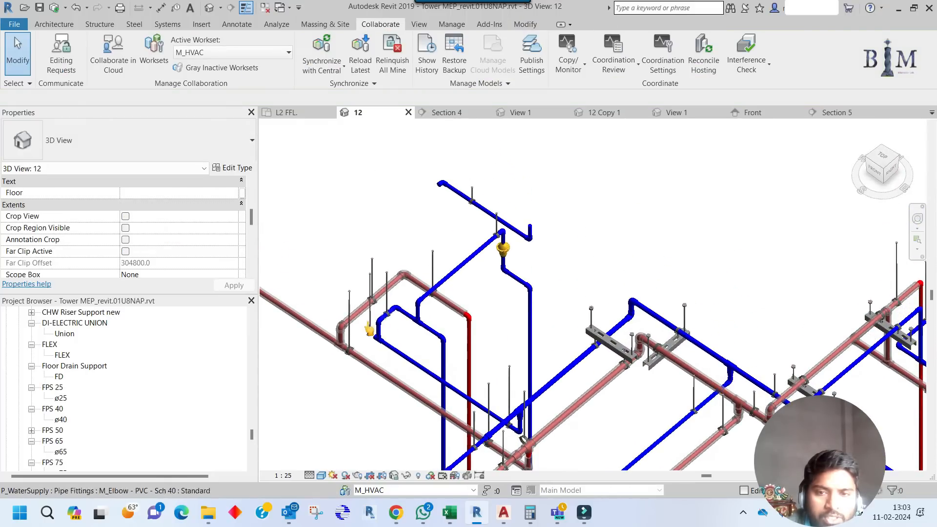
scroll(358, 270, down, 2)
middle_drag(357, 270, 523, 275)
scroll(523, 274, down, 5)
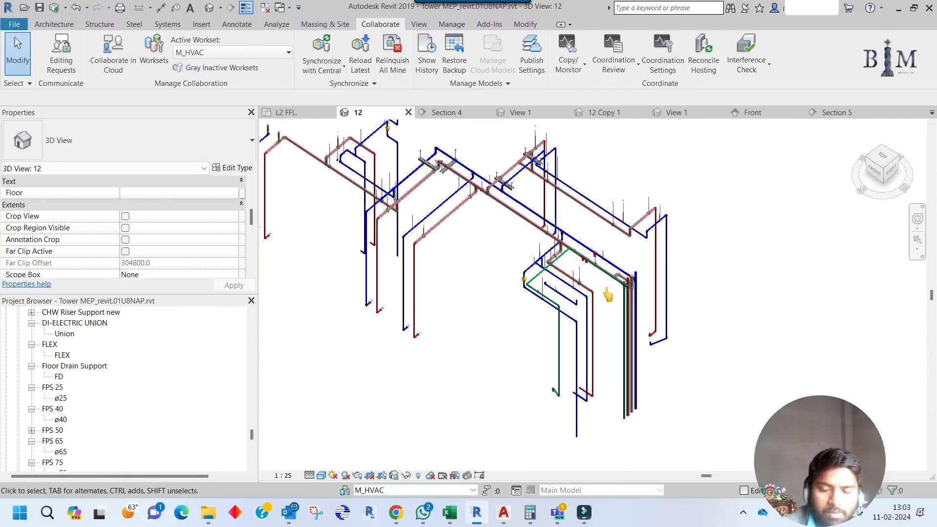
key(v)
key(v)
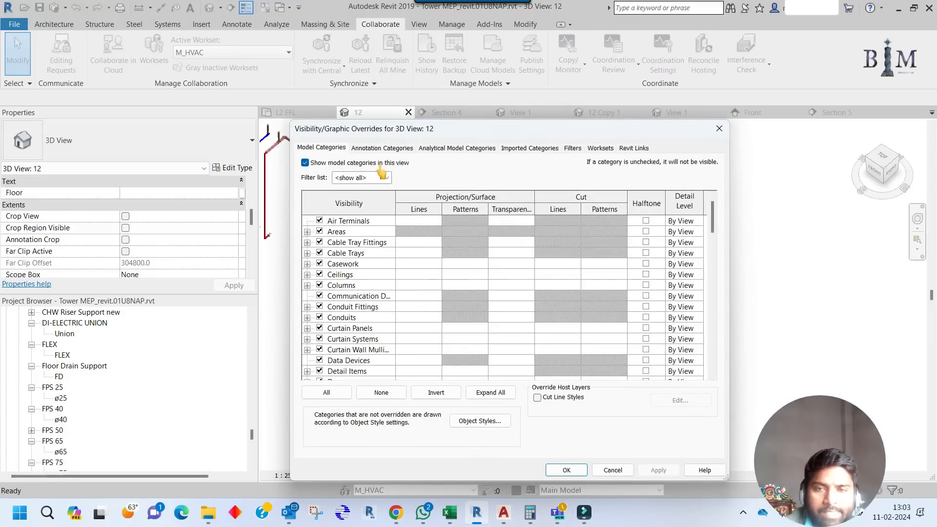
click(600, 148)
click(433, 304)
scroll(433, 308, down, 1)
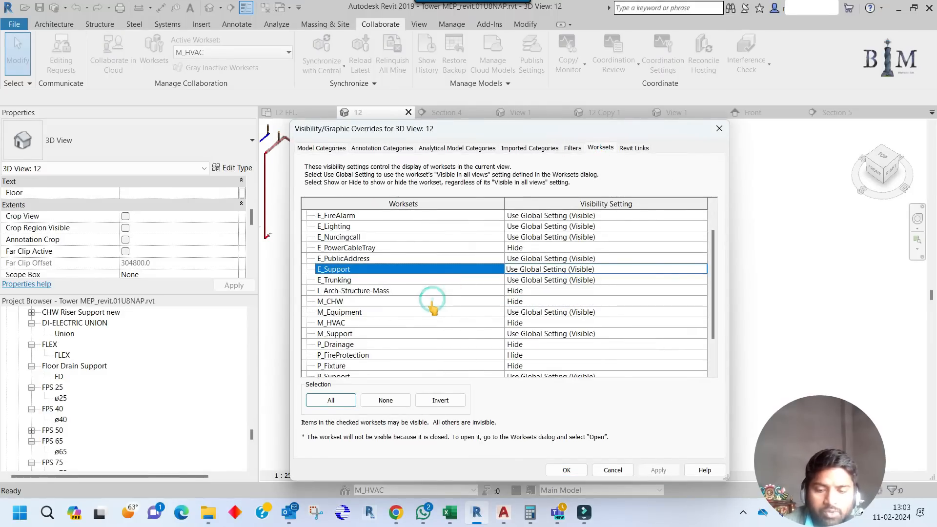
scroll(433, 308, down, 2)
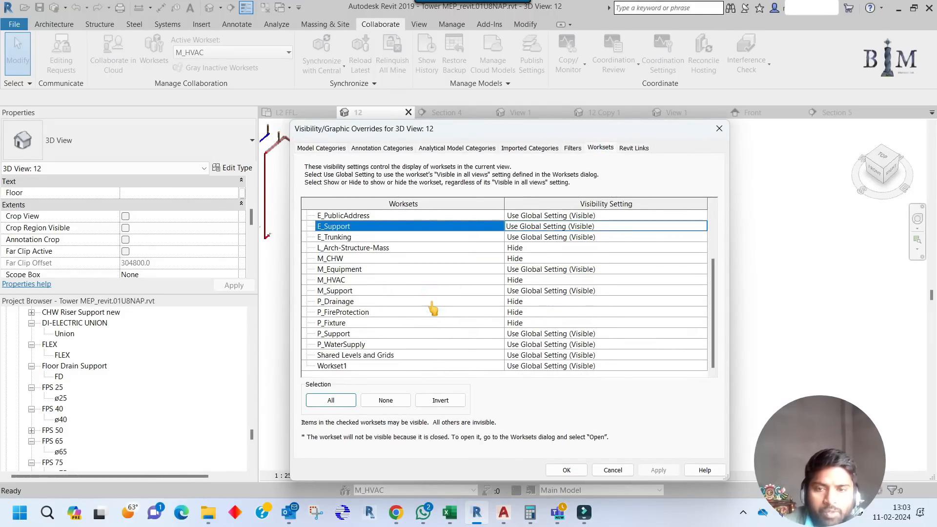
click(394, 344)
click(623, 343)
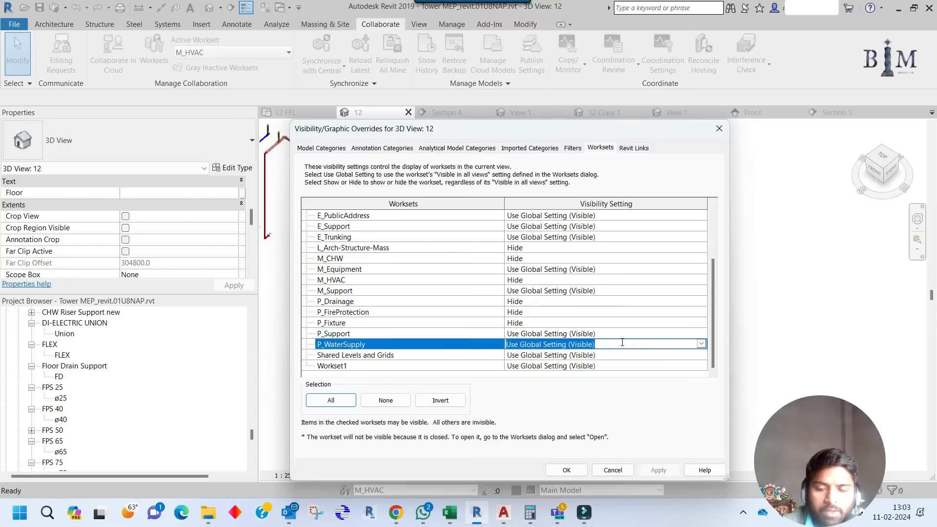
text(h)
click(478, 343)
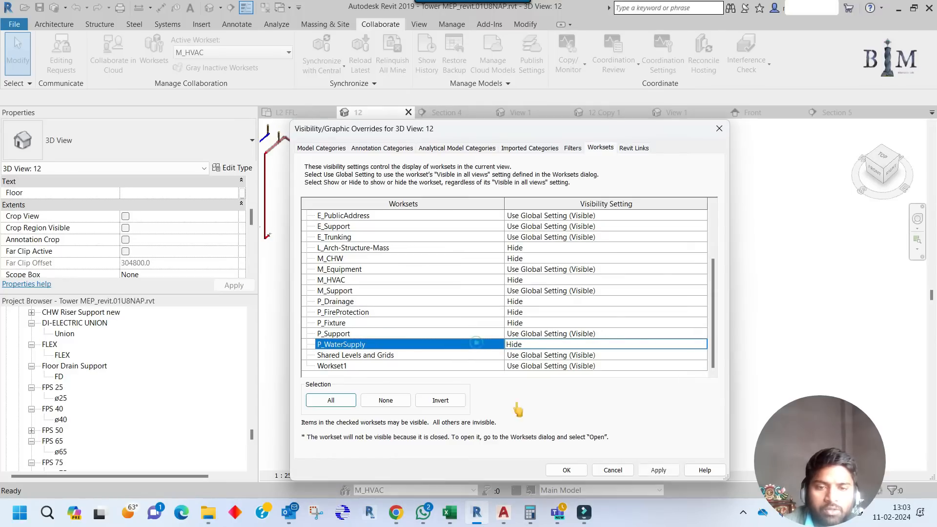
click(556, 468)
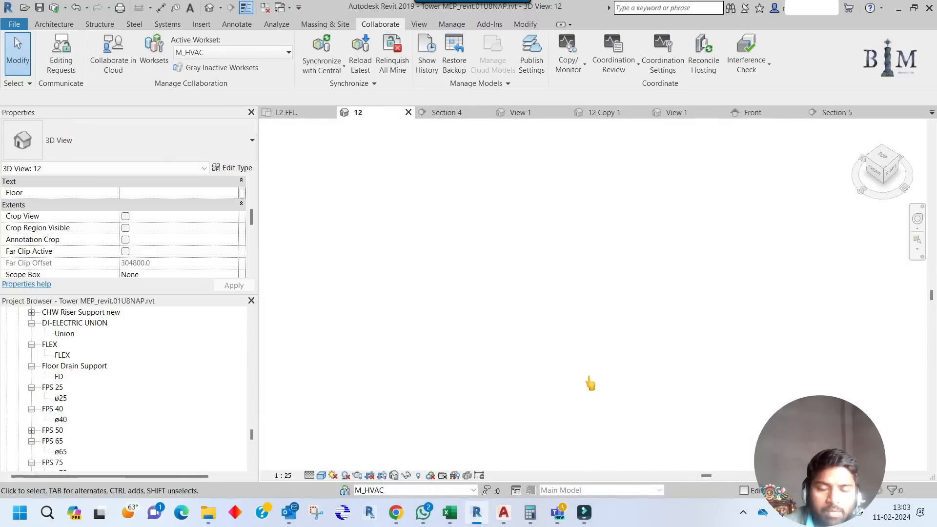
Check the Section Boxes annotation category in the visibility overrides of 3D view 12.
key(v)
key(g)
click(382, 147)
click(375, 266)
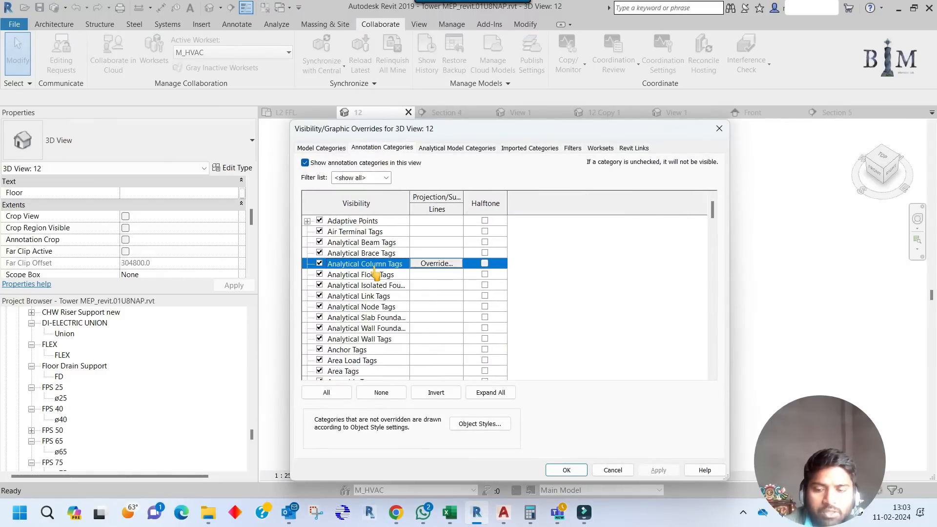
key(s)
scroll(362, 342, down, 2)
click(352, 328)
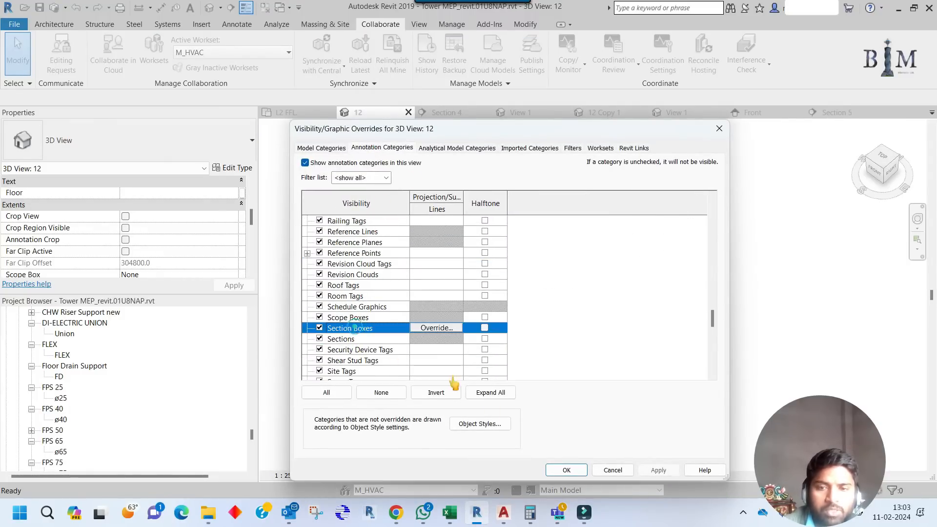
click(566, 471)
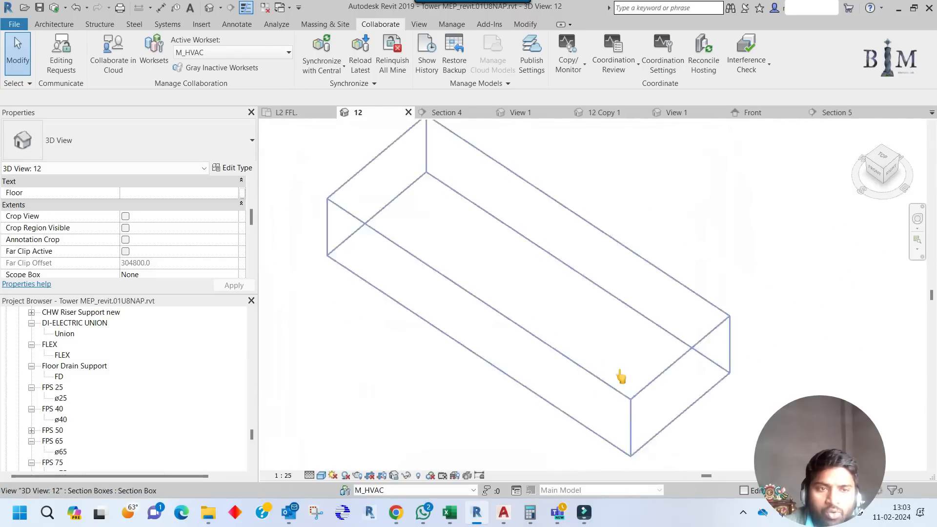
key(v)
key(g)
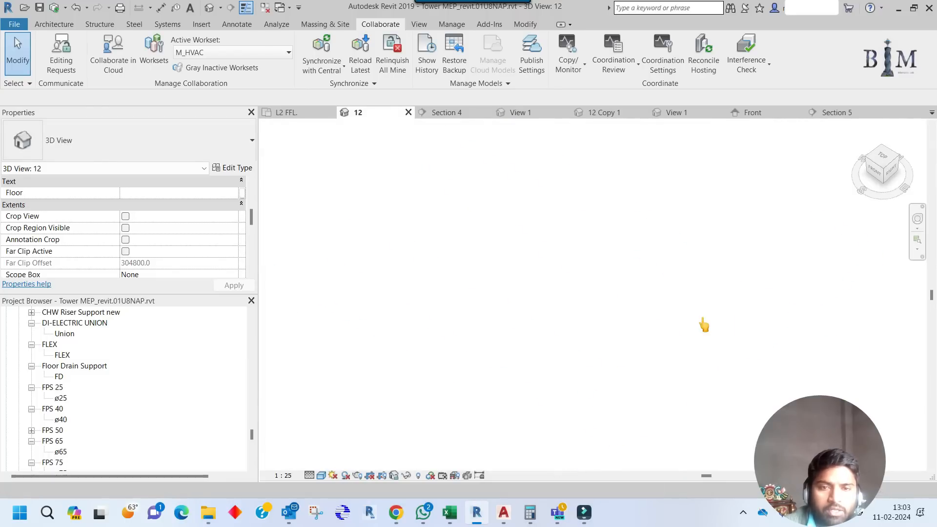
click(378, 149)
click(367, 284)
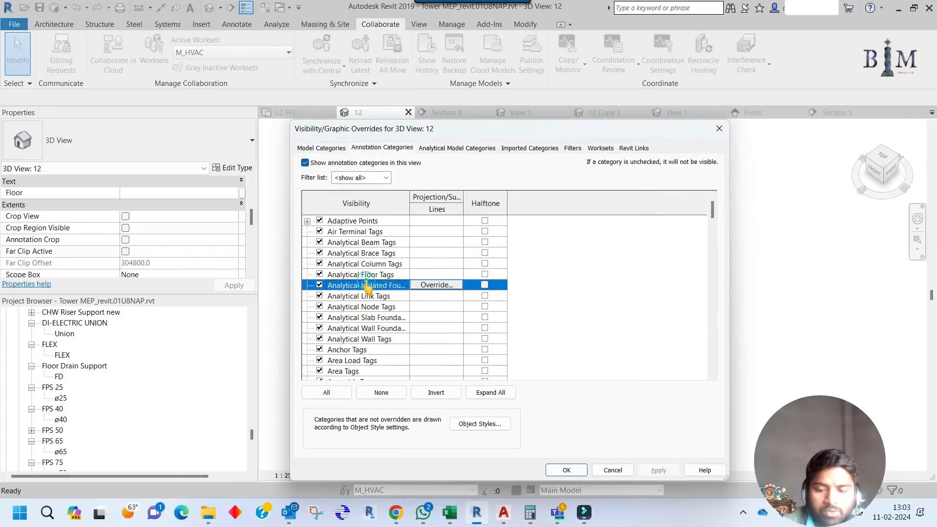
key(s)
scroll(363, 344, down, 2)
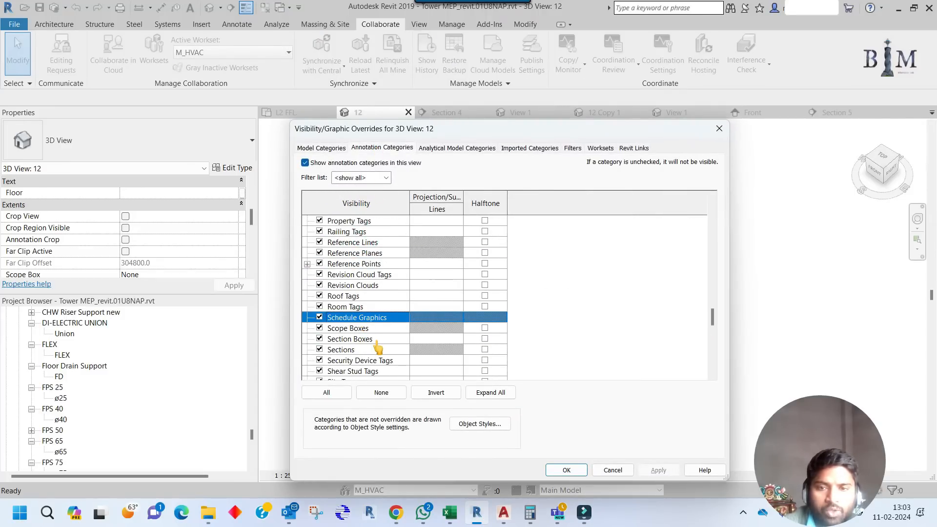
click(566, 471)
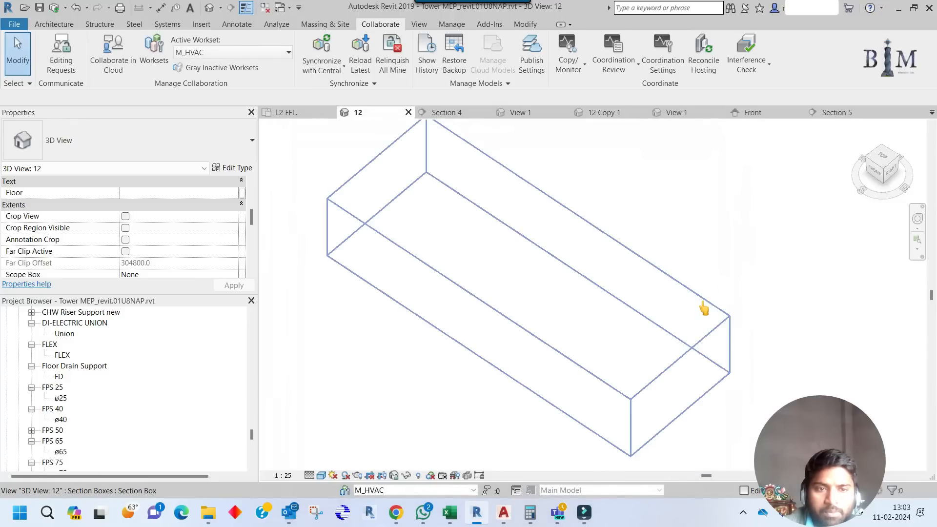
Select the section box and raise its top face to extend the visible range upward.
click(702, 300)
shift+middle_drag(526, 399, 546, 280)
scroll(454, 273, up, 1)
drag(553, 236, 553, 211)
scroll(641, 239, up, 3)
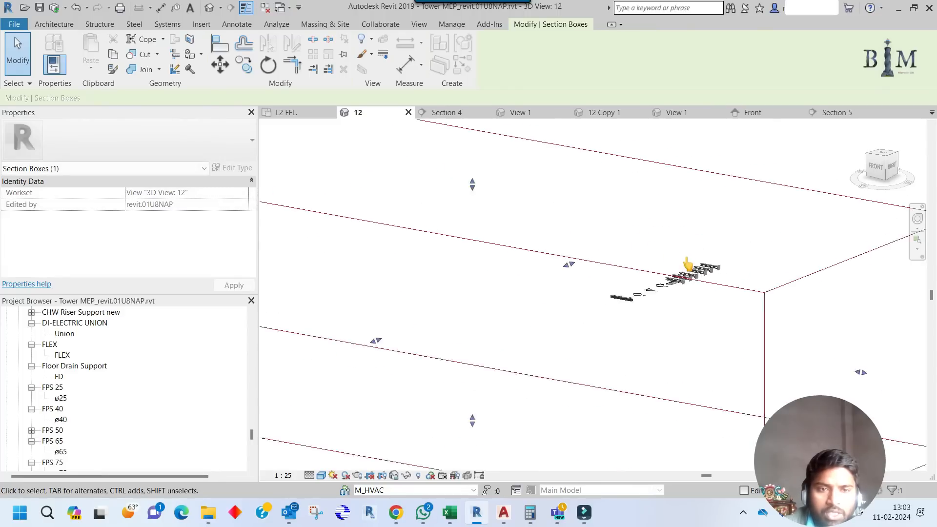
Assign the six duct riser wall supports in the 3D view to the M_HVAC workset.
click(737, 268)
shift+middle_drag(739, 270, 680, 337)
scroll(704, 292, up, 3)
ctrl+click(715, 278)
ctrl+click(686, 288)
ctrl+click(651, 303)
ctrl+click(625, 311)
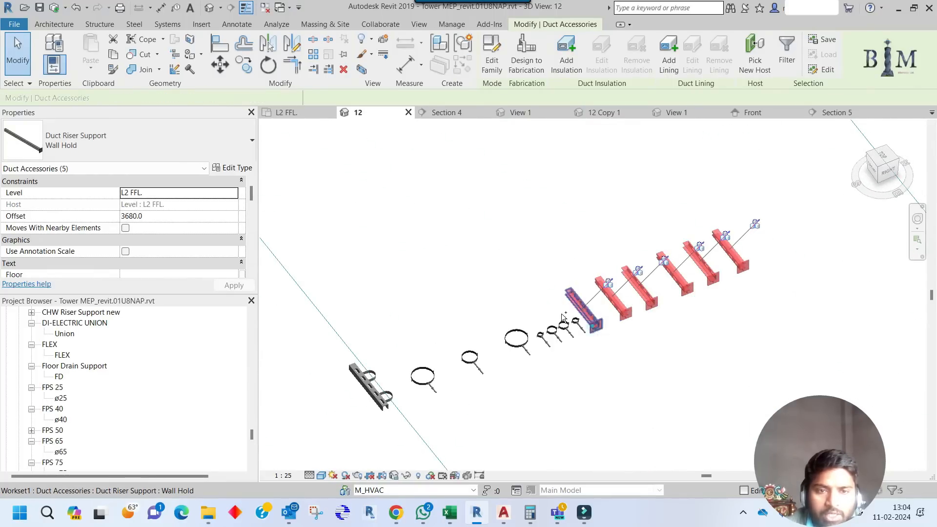
ctrl+click(594, 330)
scroll(220, 244, down, 3)
scroll(220, 244, down, 2)
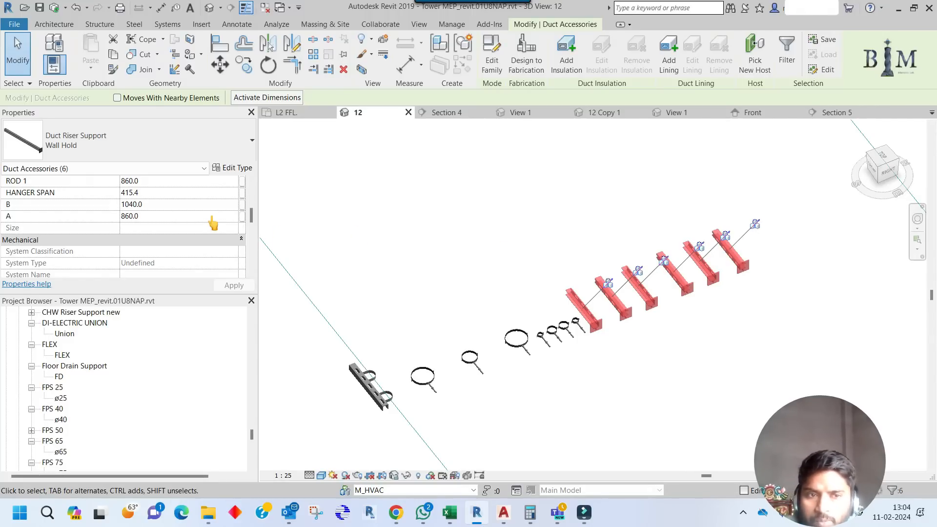
scroll(216, 233, down, 3)
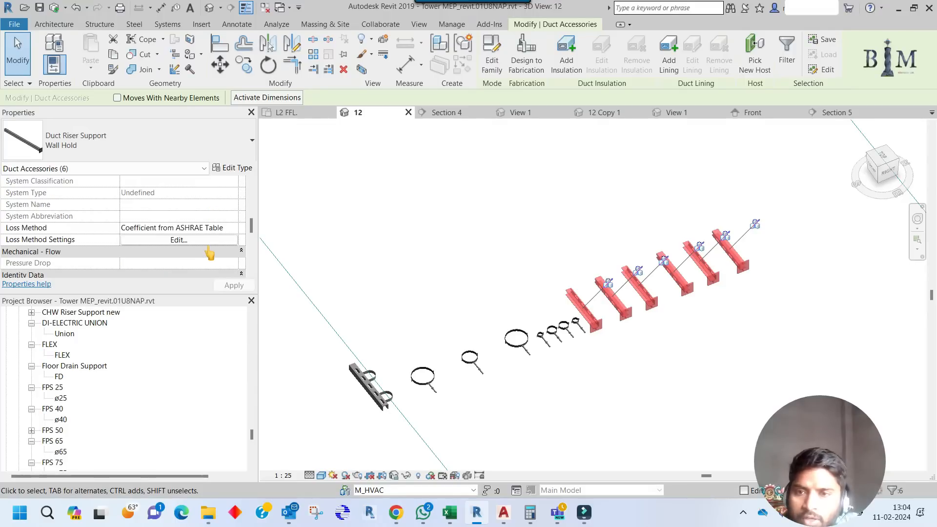
scroll(210, 253, down, 3)
scroll(210, 253, down, 2)
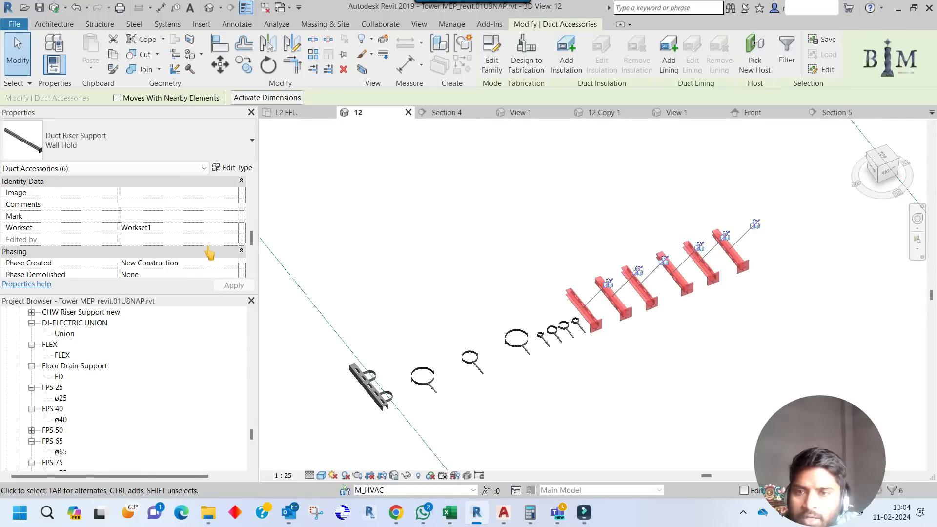
click(230, 228)
click(233, 228)
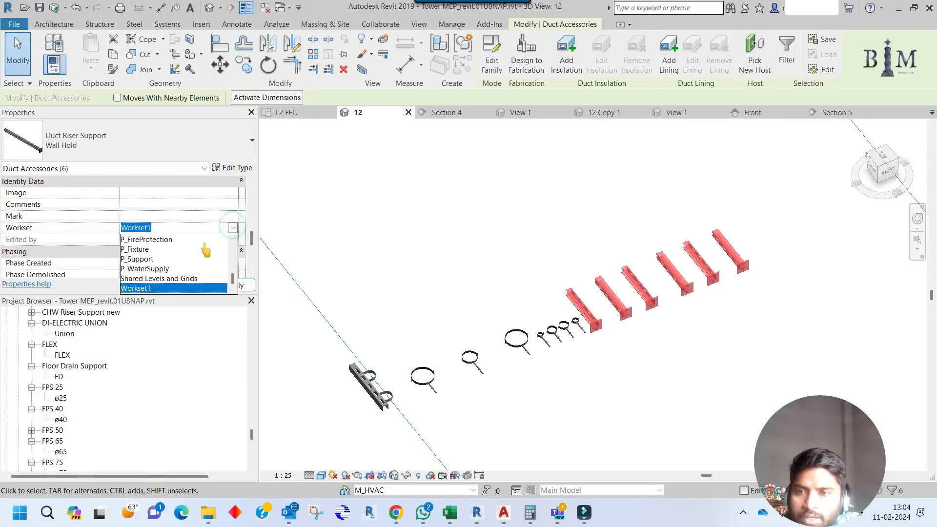
scroll(173, 280, up, 1)
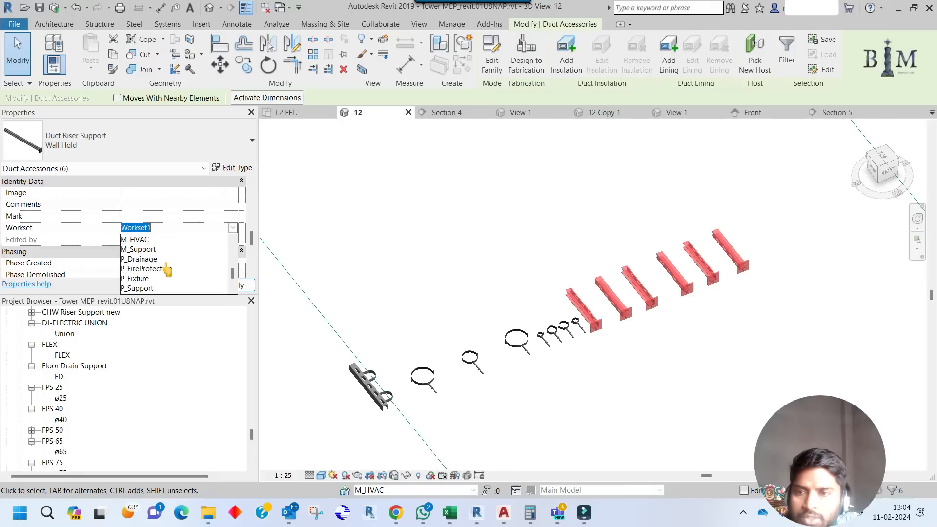
click(143, 238)
click(490, 220)
Assign the four small parametric pipe supports in the row to the P_WaterSupply workset.
scroll(512, 300, up, 2)
drag(536, 289, 676, 387)
scroll(218, 219, up, 3)
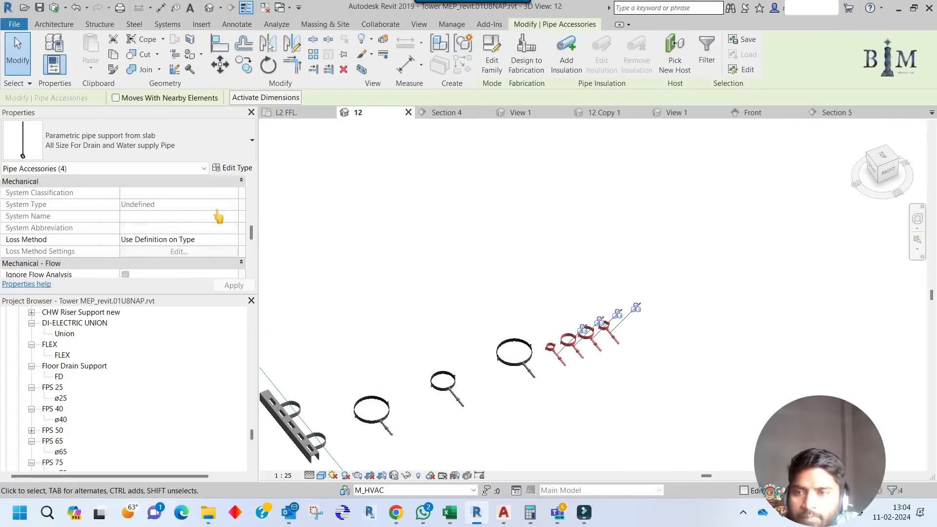
scroll(218, 217, up, 2)
scroll(218, 217, down, 8)
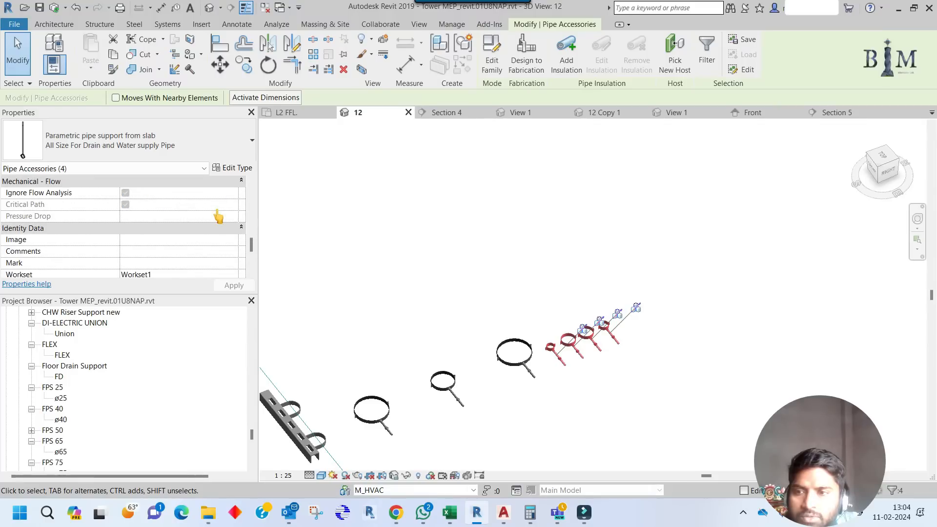
scroll(218, 217, down, 1)
click(235, 241)
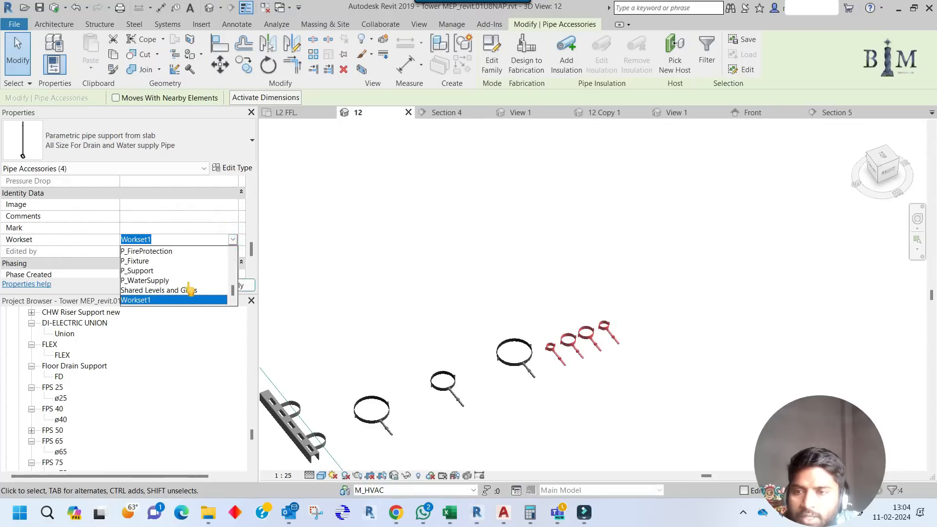
click(159, 280)
click(503, 282)
Assign the three larger ring-shaped pipe supports to the P_Drainage workset.
middle_drag(477, 299, 550, 250)
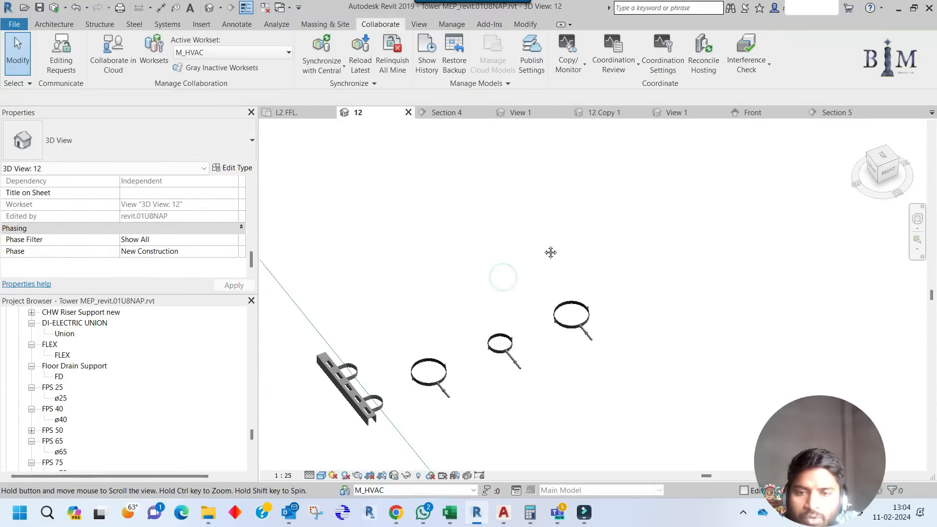
drag(393, 230, 655, 406)
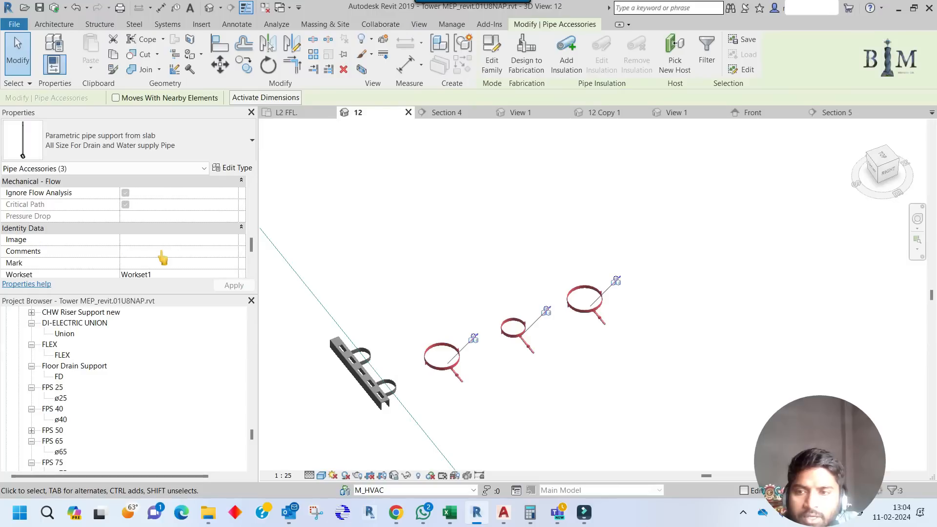
click(233, 241)
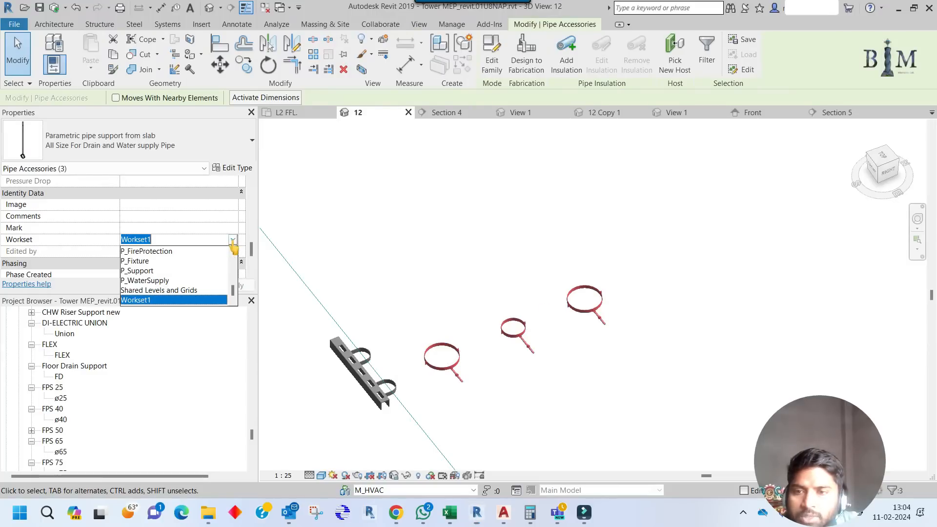
scroll(165, 279, up, 2)
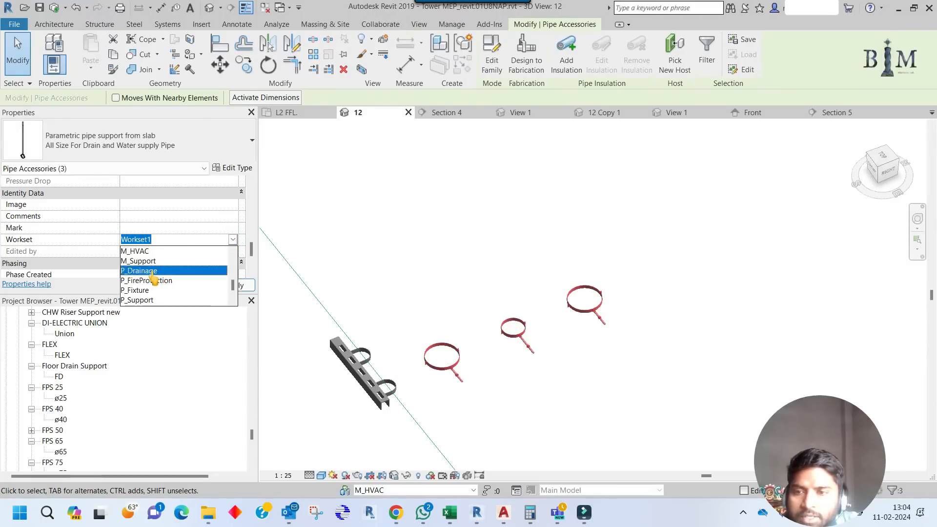
click(151, 272)
click(435, 264)
Move the last channel support and its two pipe clamps from Workset1 to their mechanical workset.
drag(315, 229, 446, 444)
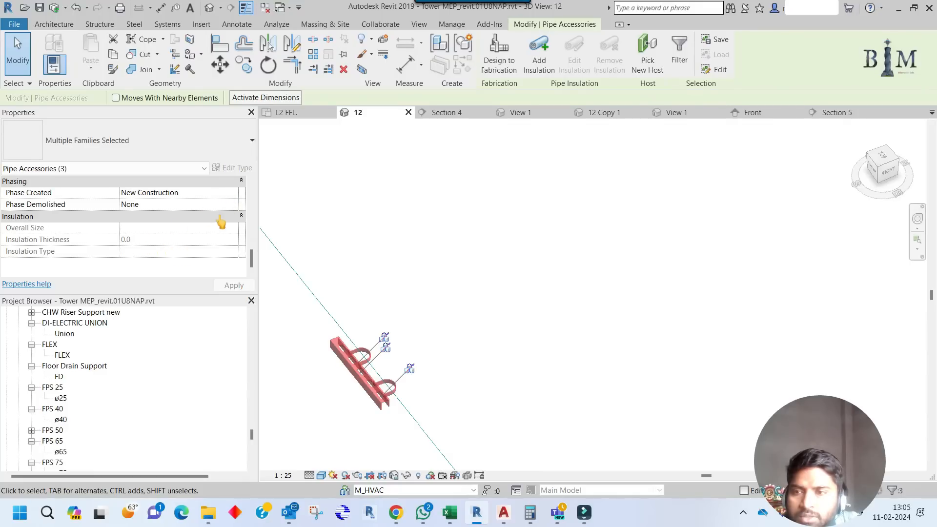
scroll(222, 224, up, 2)
click(233, 228)
scroll(168, 274, up, 3)
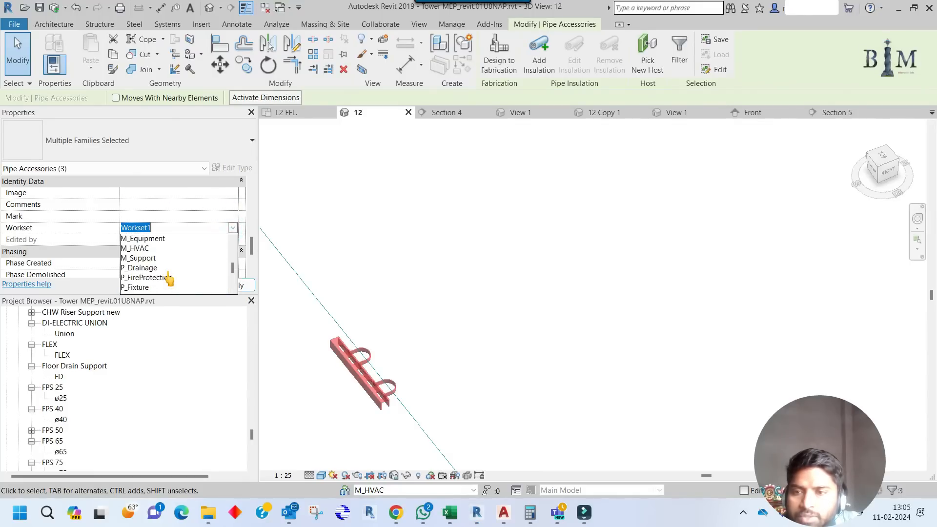
click(142, 252)
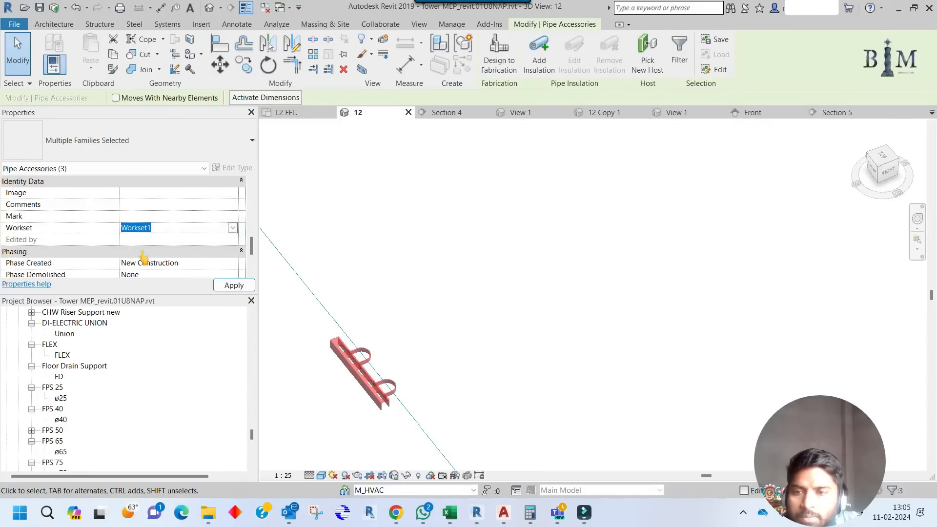
click(428, 285)
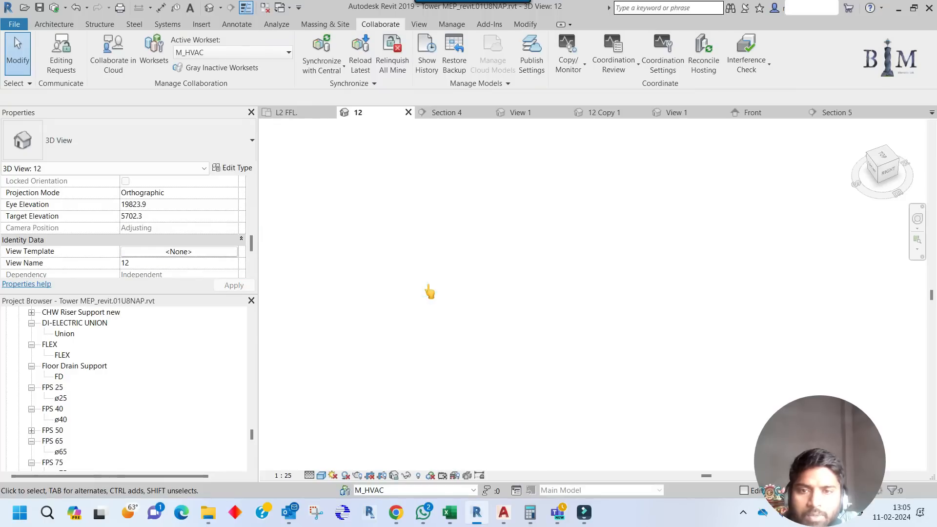
Set the P_Drainage and P_WaterSupply worksets to Show in the visibility overrides of 3D view 12.
key(v)
key(g)
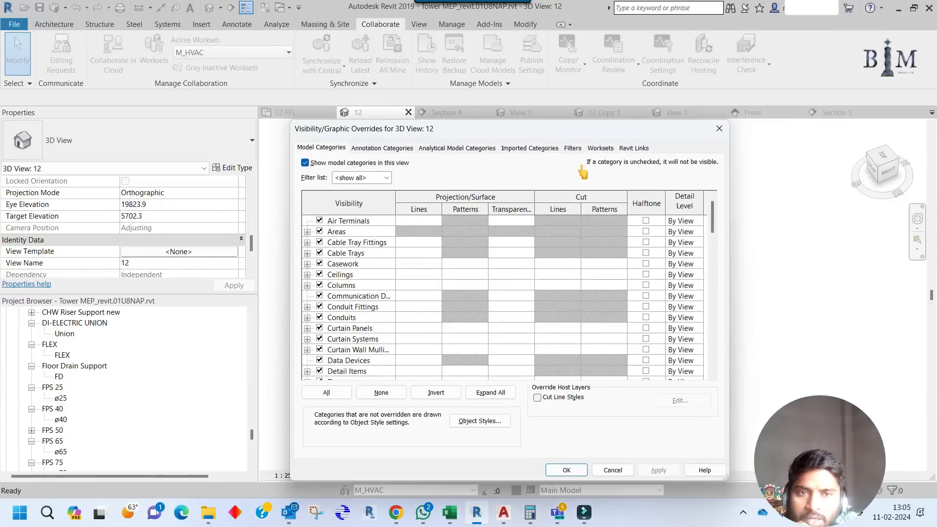
click(605, 150)
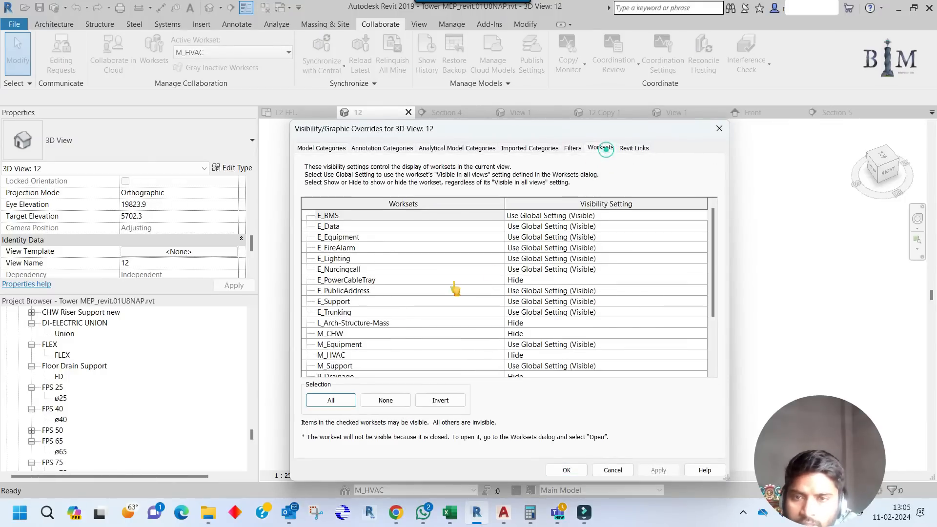
click(375, 290)
scroll(383, 322, down, 2)
scroll(383, 323, down, 1)
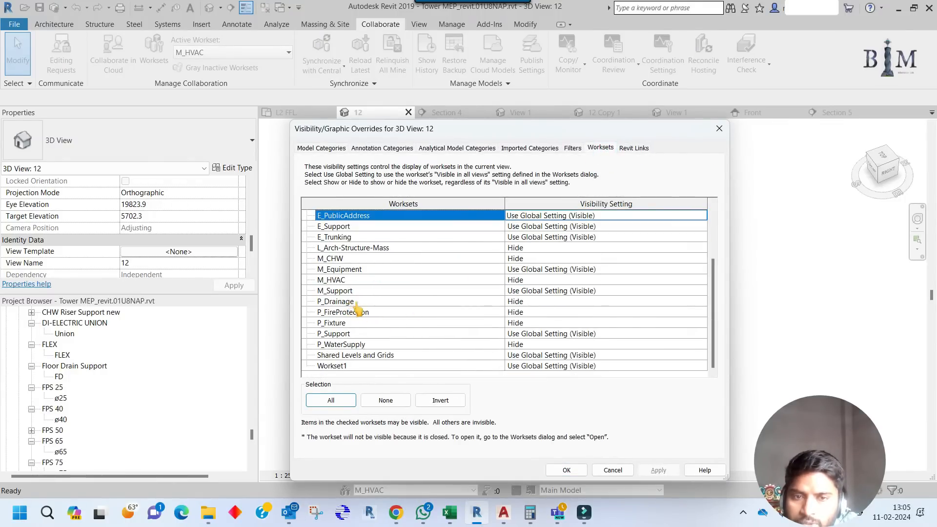
click(356, 303)
ctrl+click(369, 344)
click(530, 344)
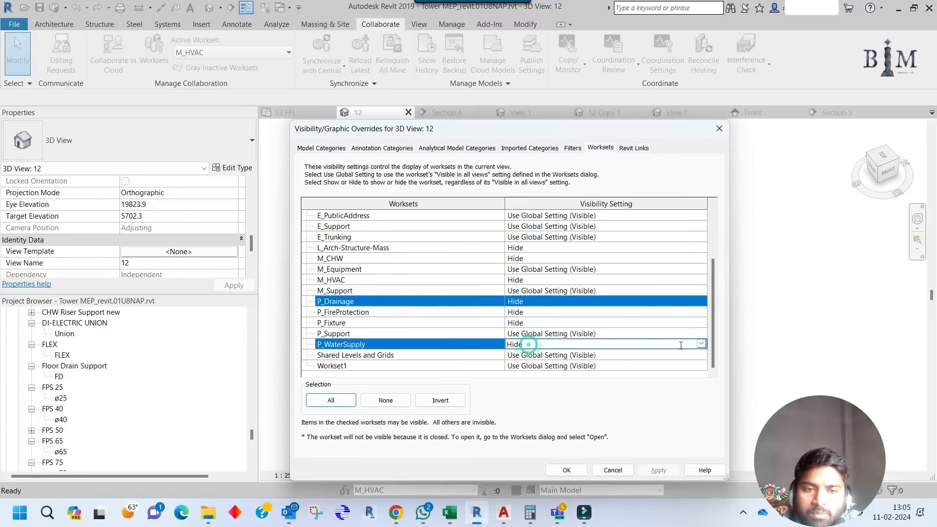
click(701, 344)
click(523, 360)
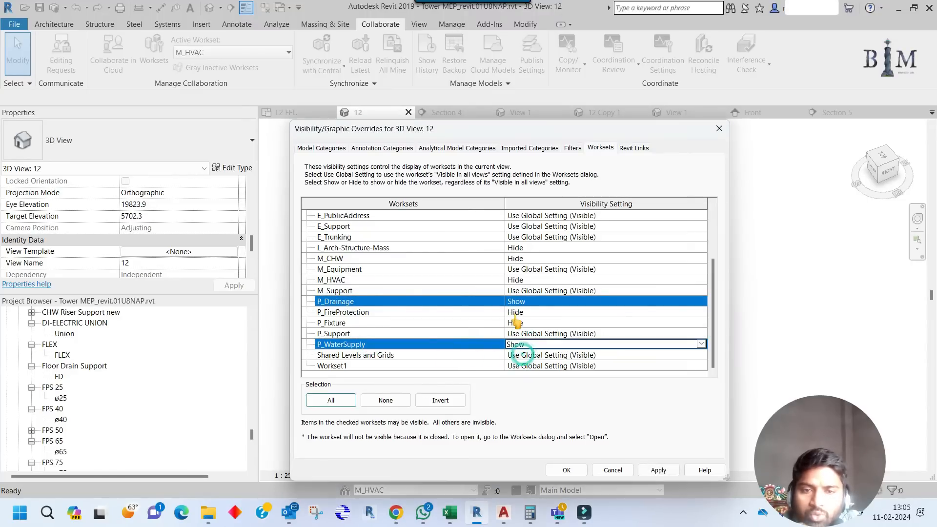
click(567, 469)
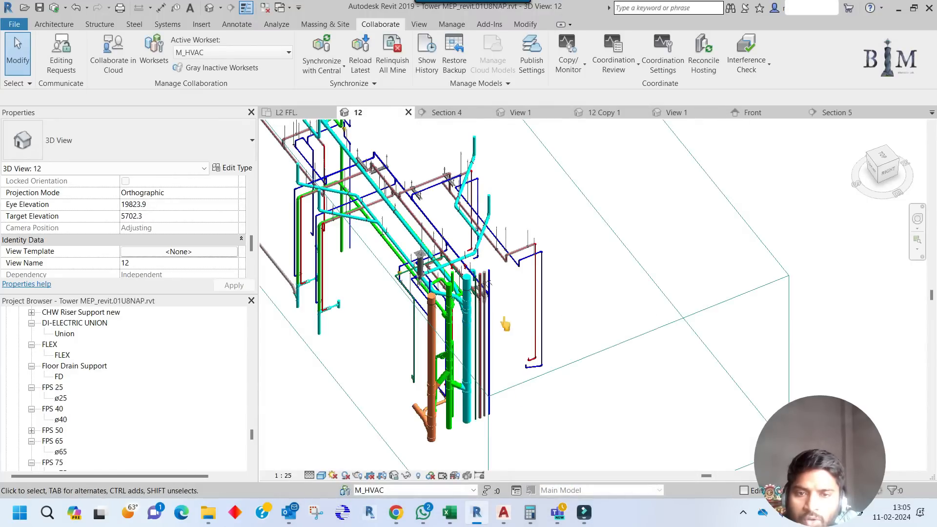
Examine the drainage and water supply pipes and their supports up close in the 3D view.
scroll(502, 324, up, 2)
scroll(405, 177, up, 4)
scroll(405, 176, up, 3)
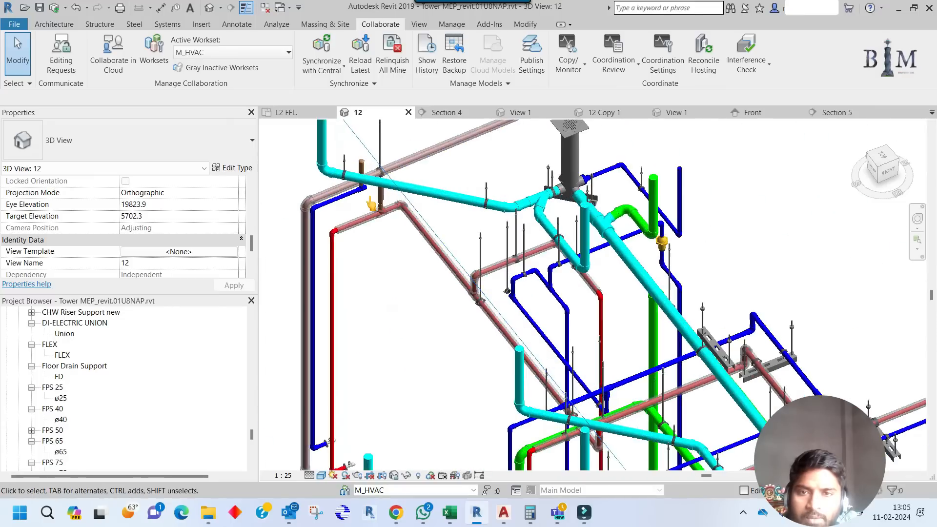
click(362, 189)
shift+middle_drag(399, 291, 437, 220)
key(Escape)
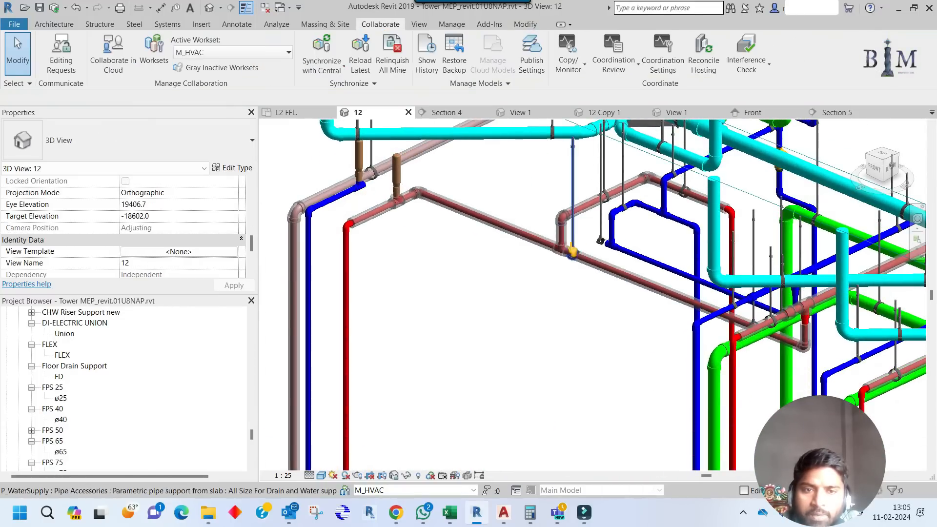
key(Tab)
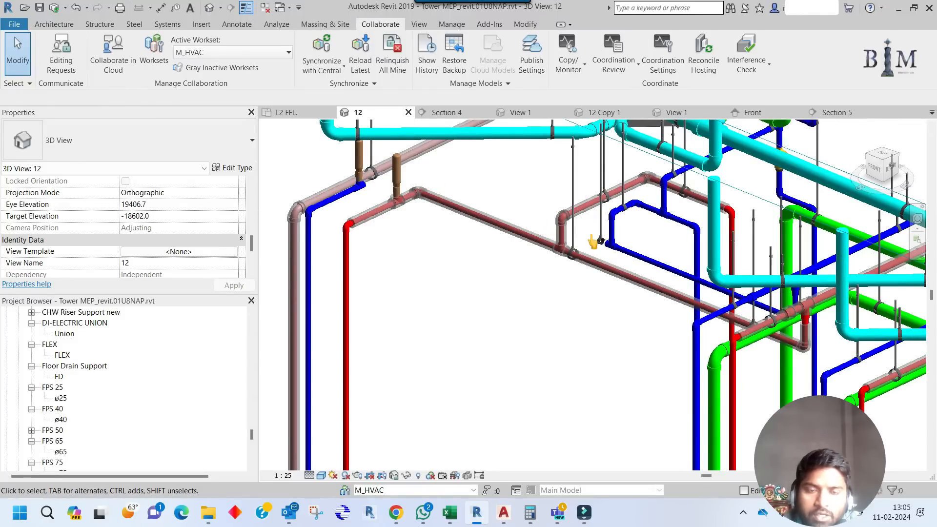
Set all worksets to Show in the visibility overrides of 3D view 12.
key(v)
key(g)
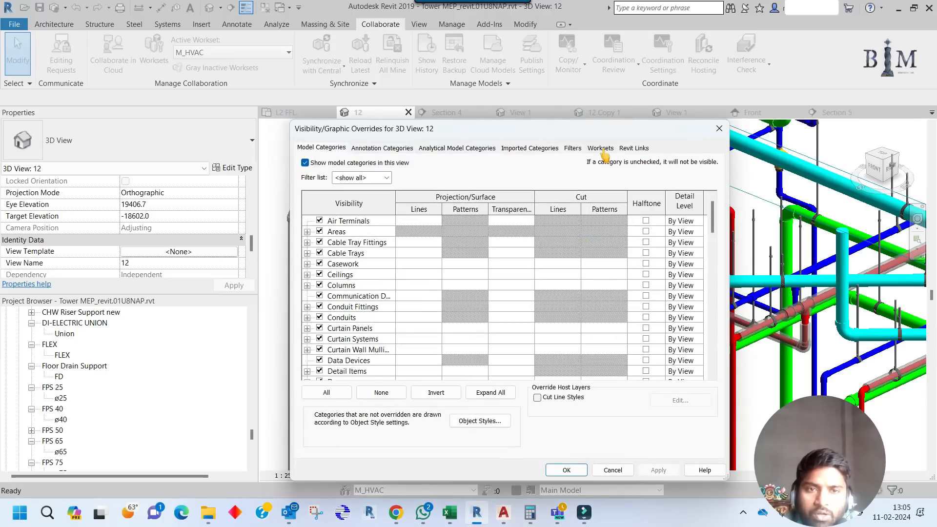
click(600, 147)
click(330, 400)
click(536, 356)
click(534, 355)
click(531, 363)
click(452, 348)
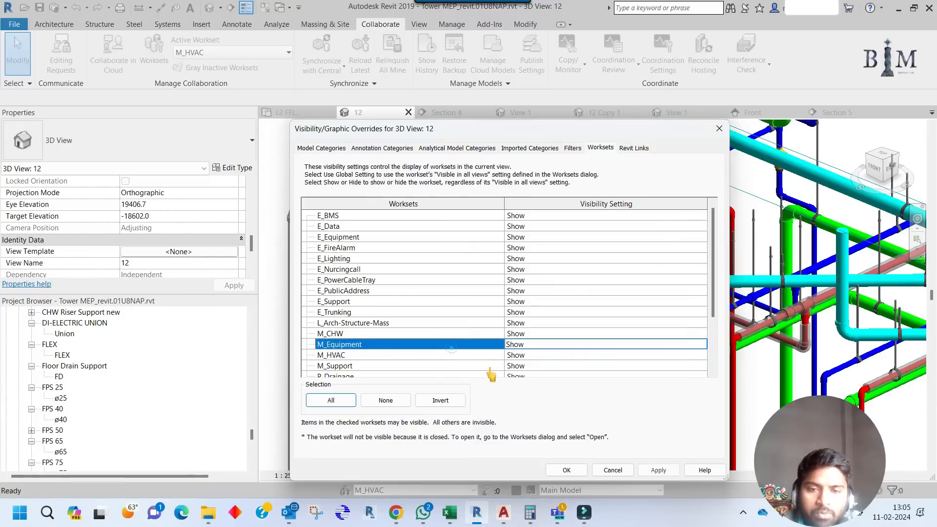
click(565, 471)
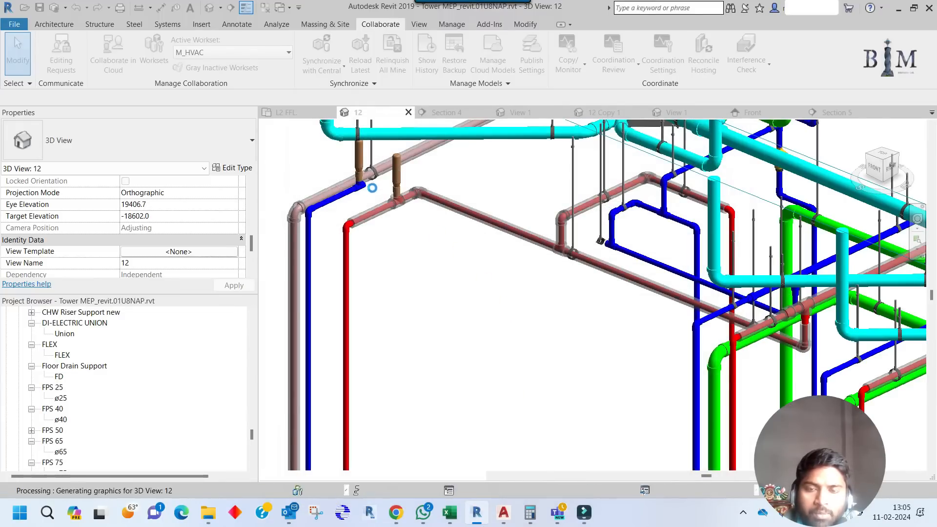
Hide the linked models Tower Arch.rvt, Tower External.rvt and Tower Structure.rvt in the visibility overrides of 3D view 12.
scroll(488, 265, down, 5)
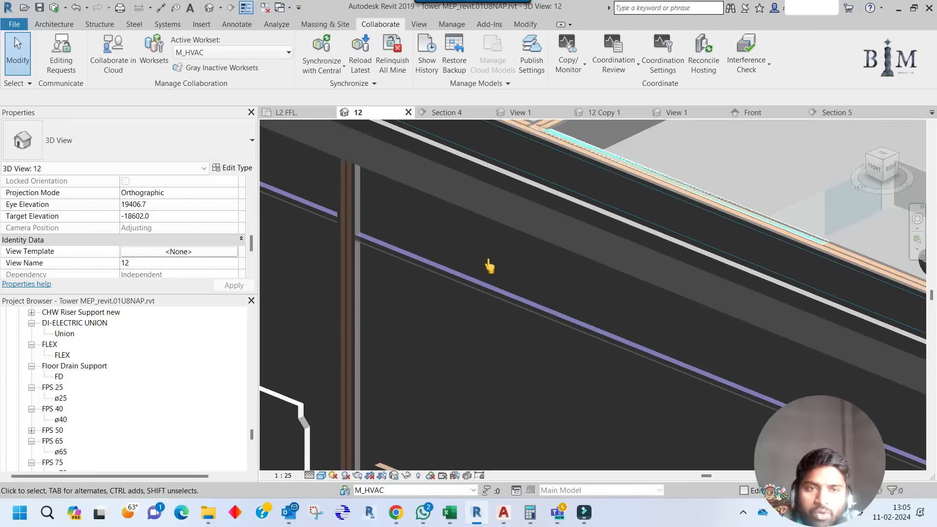
key(v)
key(v)
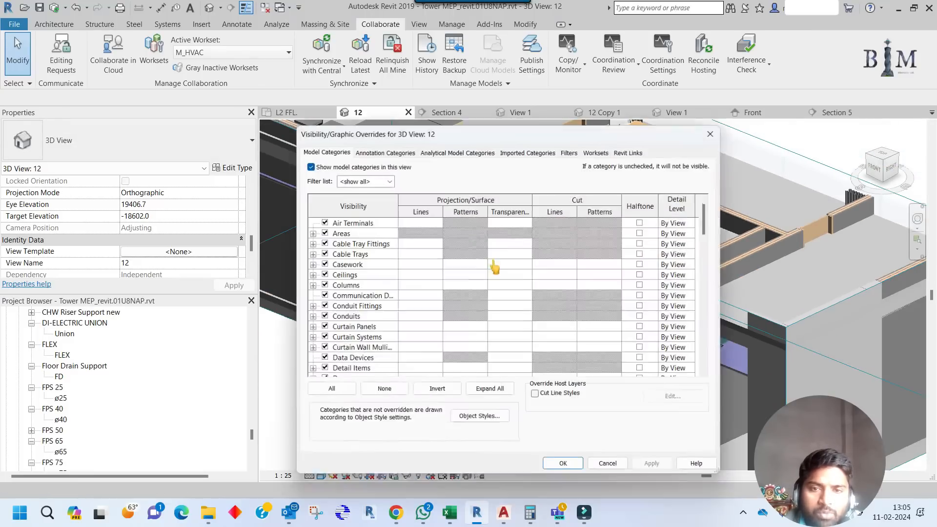
click(628, 147)
click(357, 202)
click(356, 212)
click(352, 223)
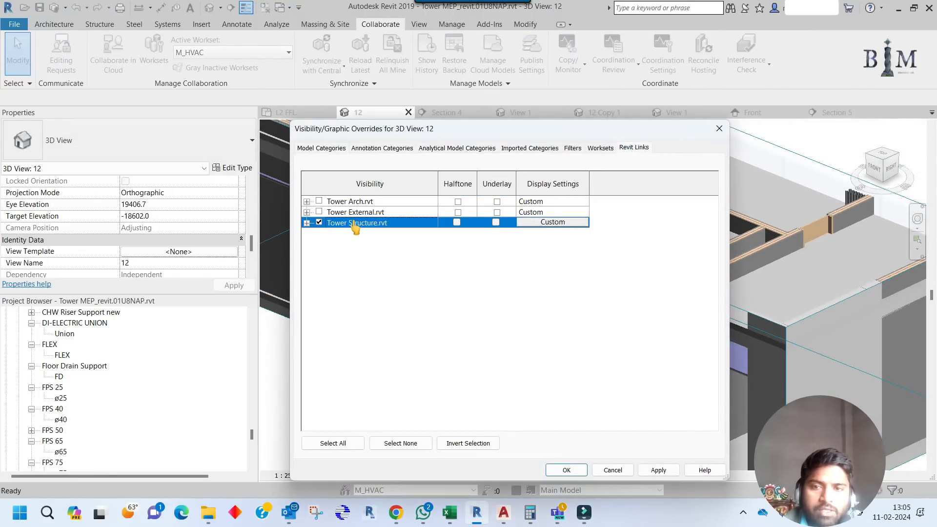
click(567, 470)
Select the CHW B1 model group and three nearby chilled water pipe elements to check their workset.
scroll(483, 244, up, 5)
click(483, 244)
shift+middle_drag(484, 244, 486, 208)
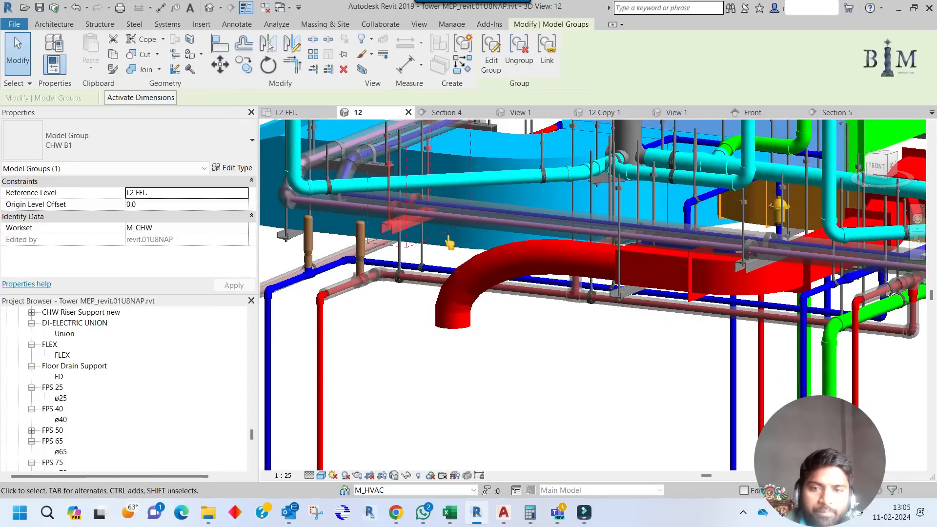
ctrl+click(425, 268)
scroll(339, 259, up, 3)
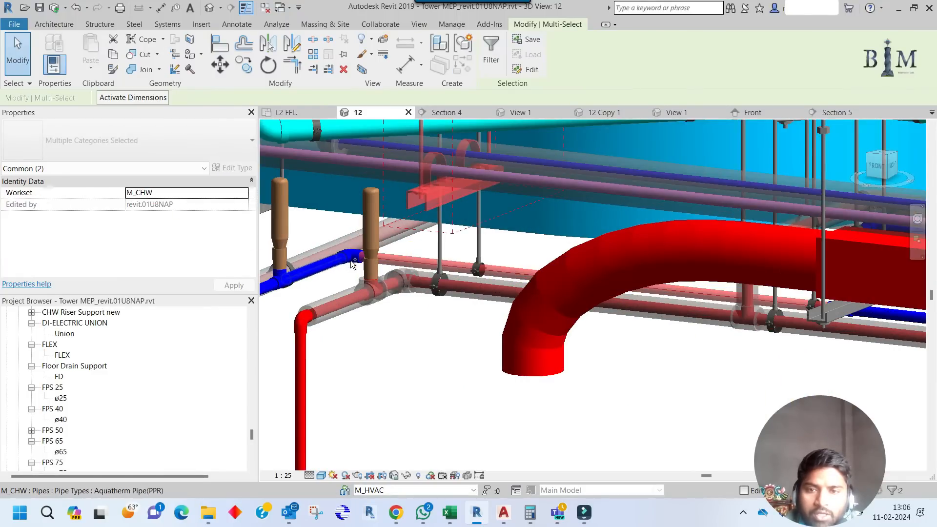
ctrl+click(351, 259)
ctrl+click(334, 266)
scroll(427, 280, down, 3)
shift+middle_drag(429, 287, 234, 285)
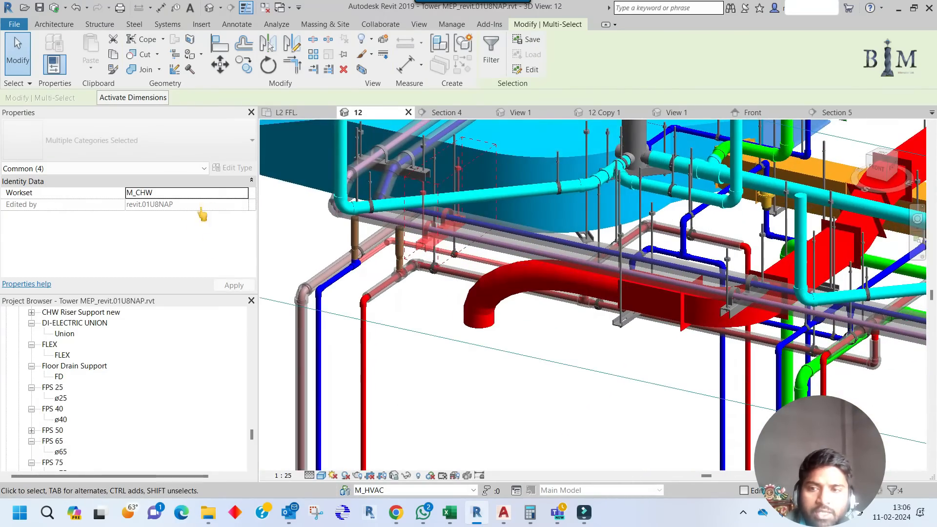
Assign the selected model group and three nearby pipe elements to the P_WaterSupply workset.
click(243, 193)
scroll(184, 244, up, 5)
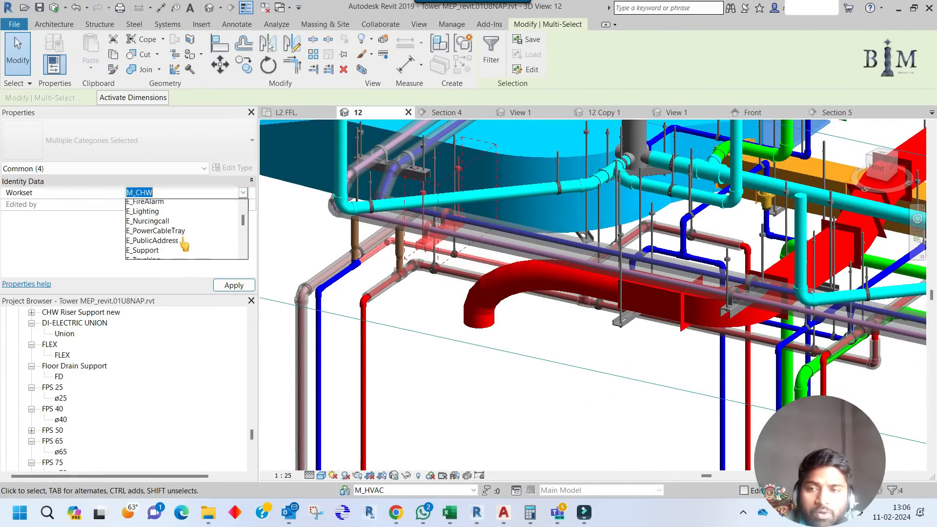
scroll(185, 244, down, 7)
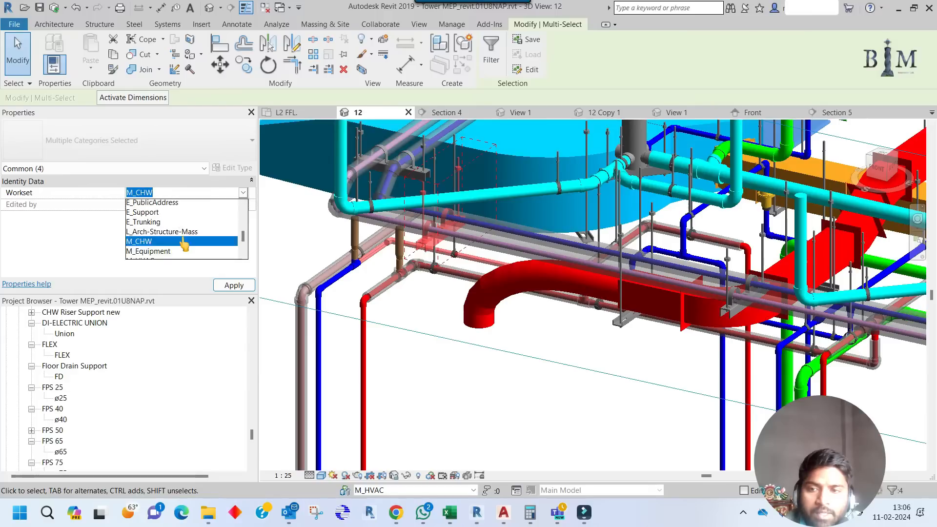
scroll(185, 245, down, 1)
click(181, 237)
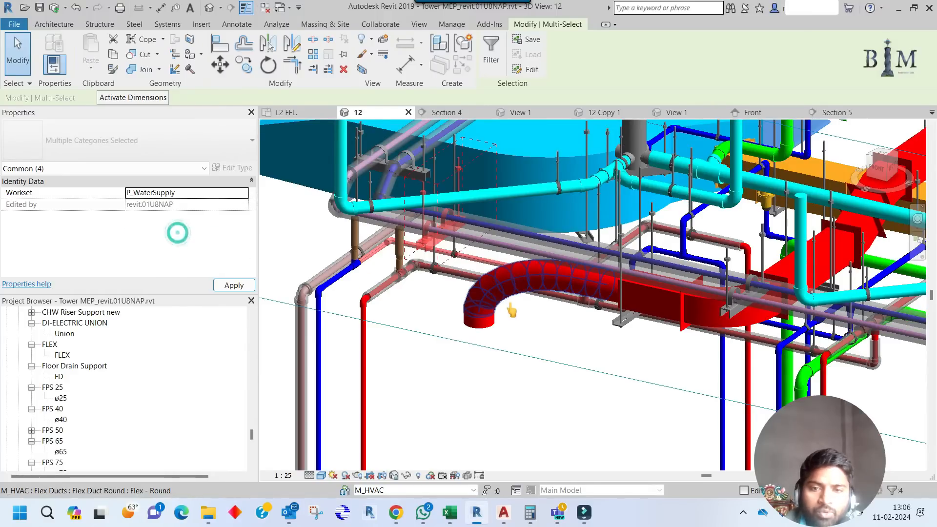
key(Escape)
Synchronize the MEP model with the central file.
scroll(511, 304, down, 4)
shift+middle_drag(536, 342, 513, 374)
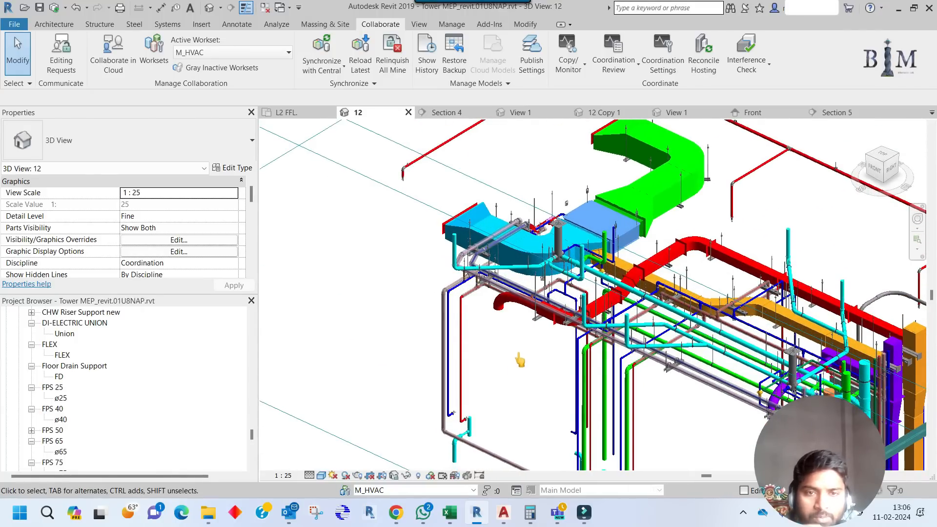
scroll(520, 361, up, 2)
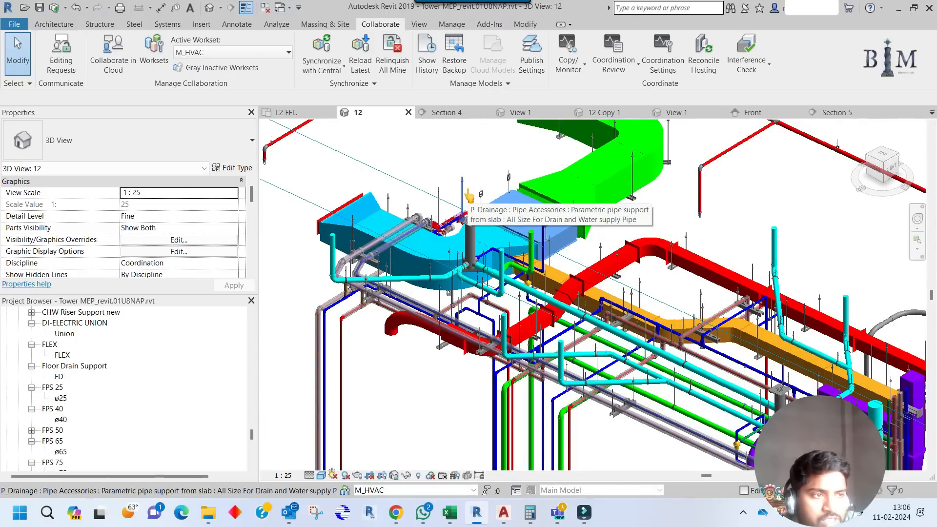
scroll(470, 196, down, 3)
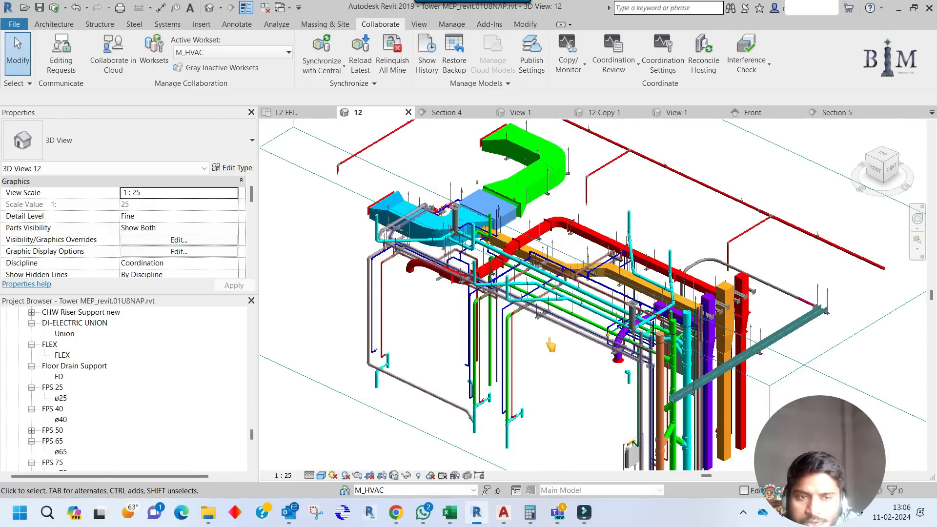
middle_drag(566, 376, 548, 359)
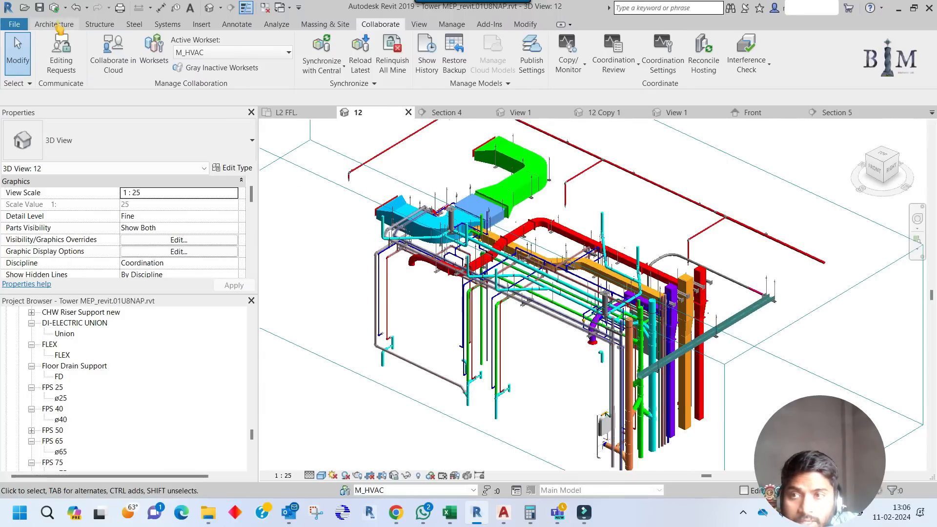
click(54, 8)
click(457, 329)
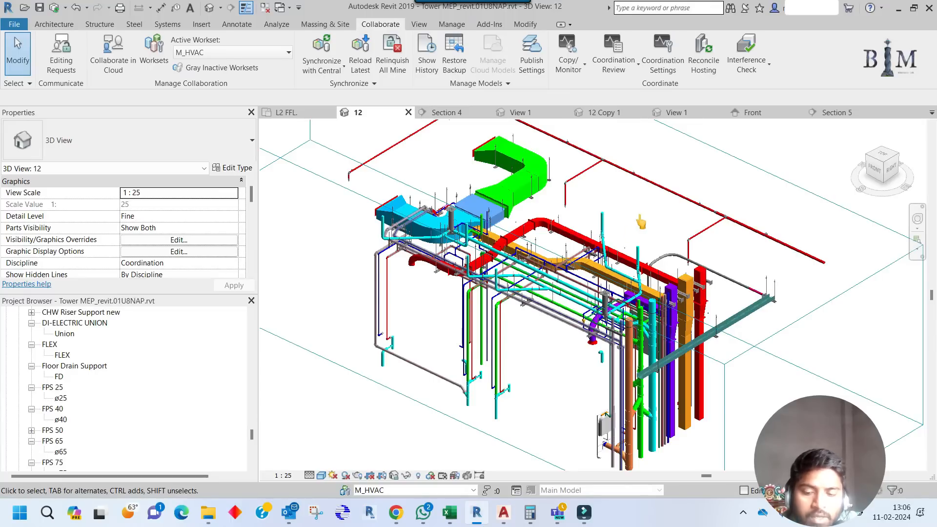
Review the workset visibility settings in the visibility overrides of 3D view 12.
key(v)
key(v)
click(601, 148)
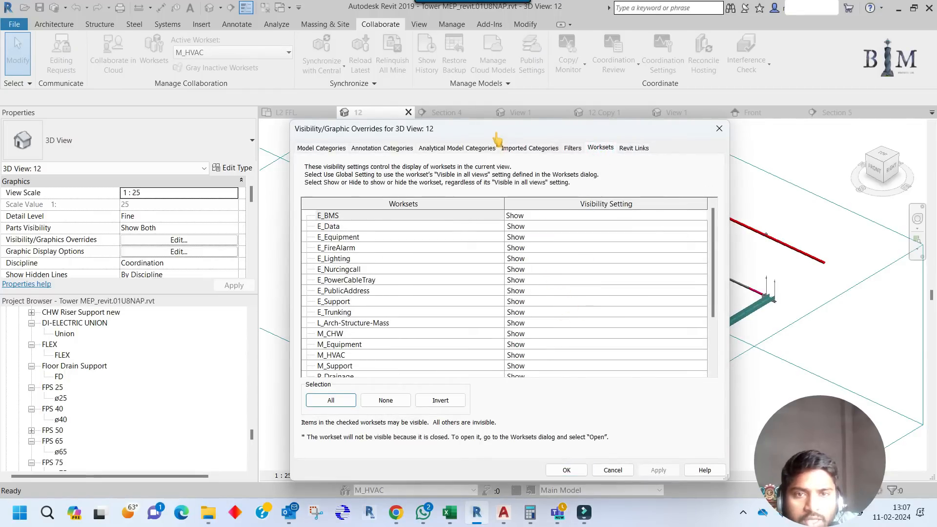
drag(497, 137, 811, 155)
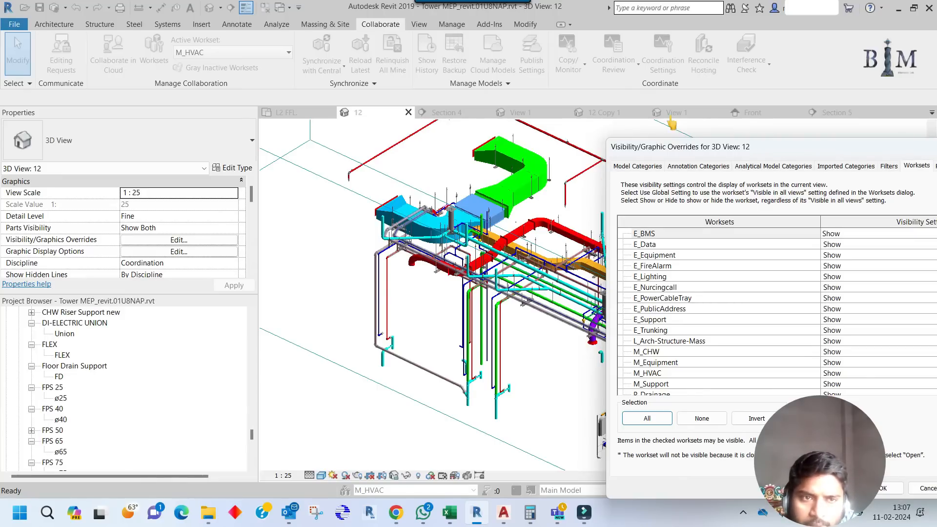
drag(681, 149, 403, 117)
click(603, 453)
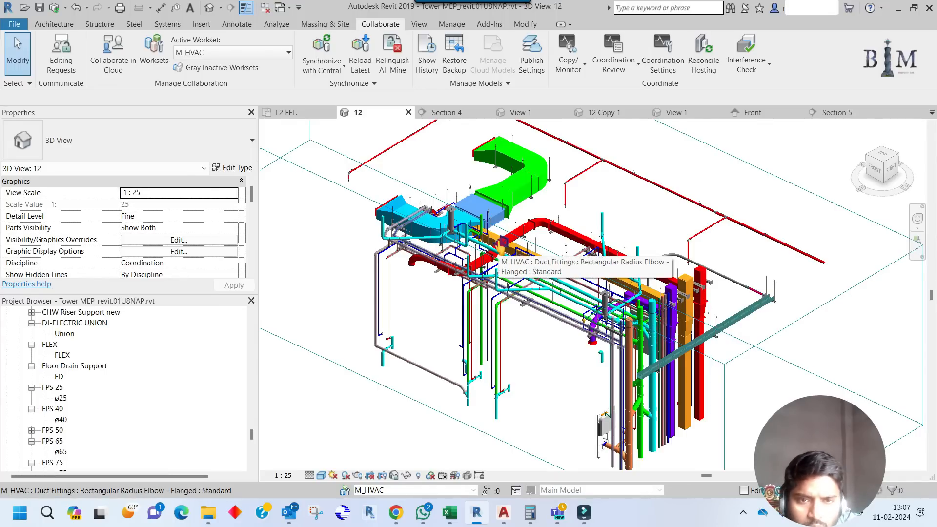
Create a rule-based view filter named Drainage Pipe from the visibility overrides of 3D view 12.
key(v)
key(g)
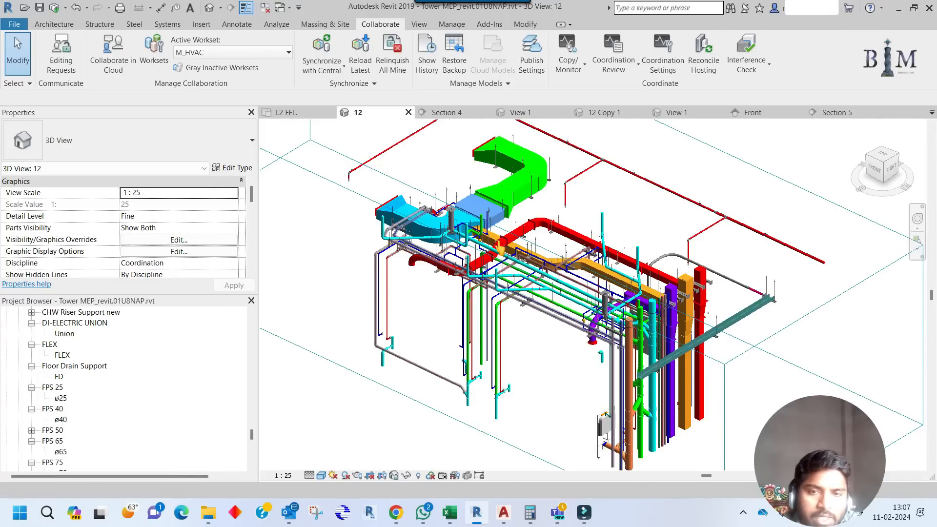
click(611, 135)
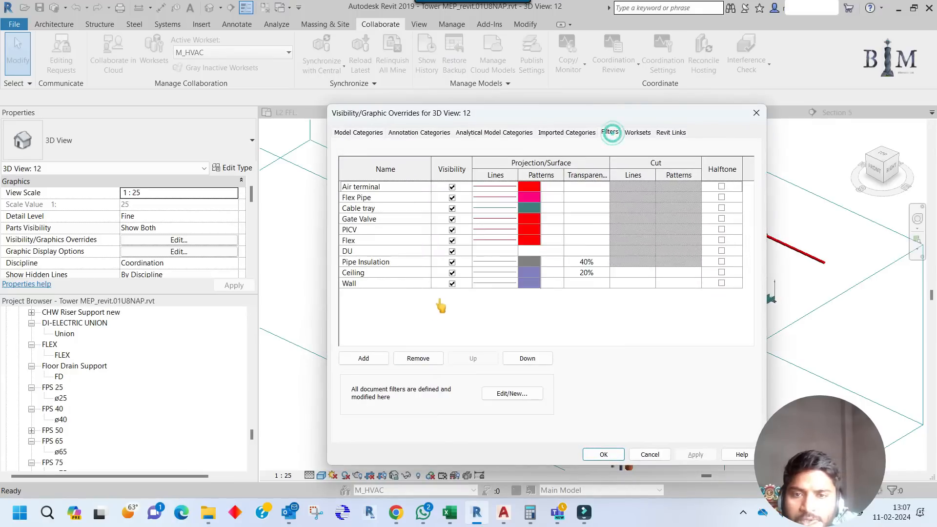
click(373, 362)
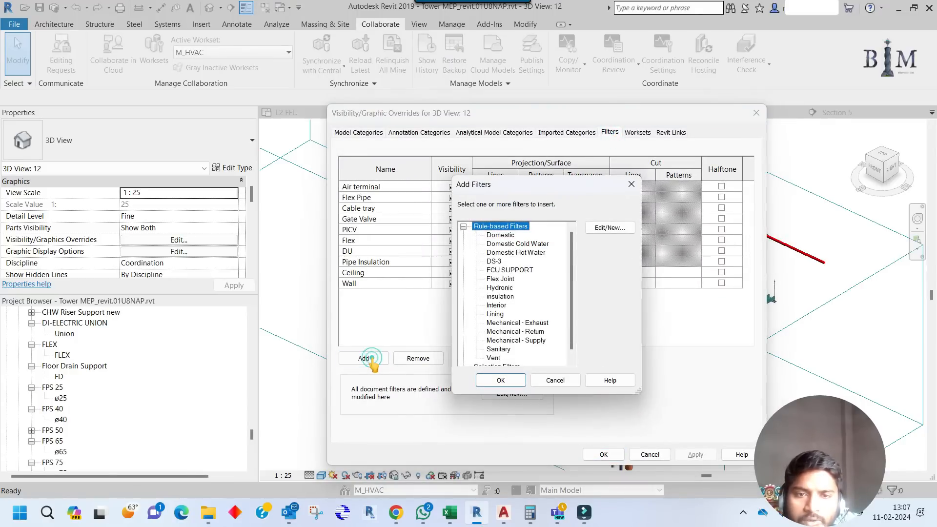
click(610, 228)
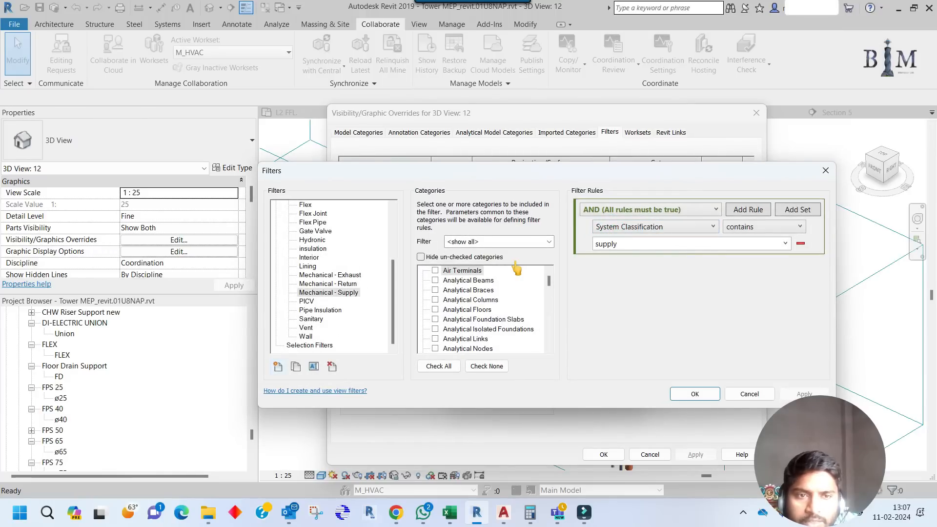
drag(531, 174, 553, 188)
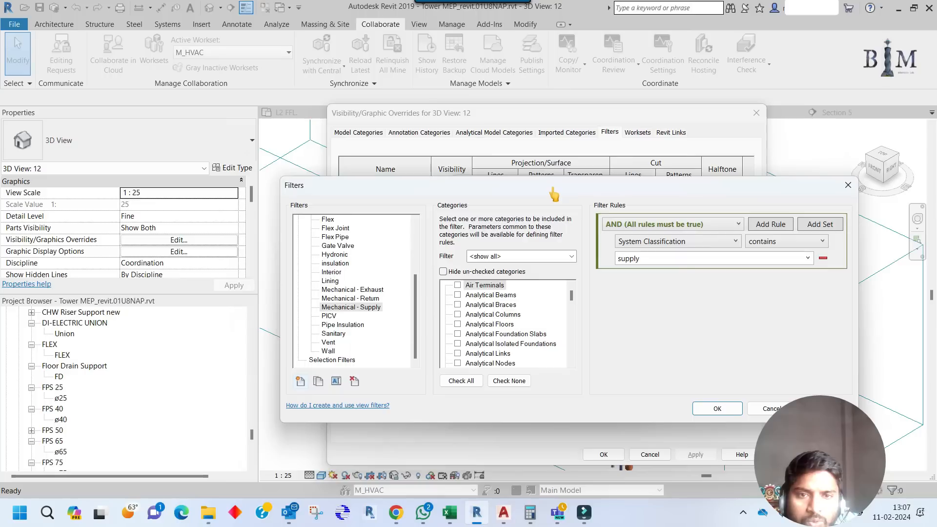
click(300, 381)
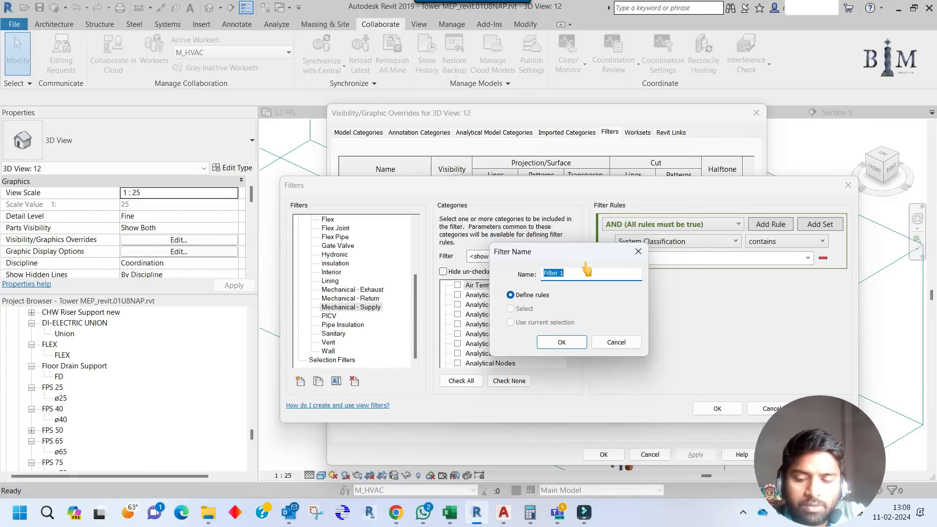
text(DR)
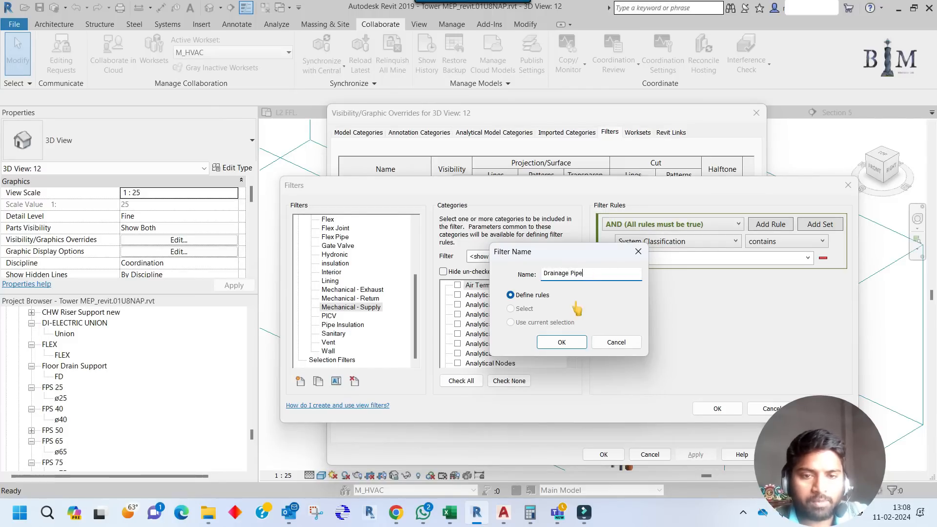
click(561, 342)
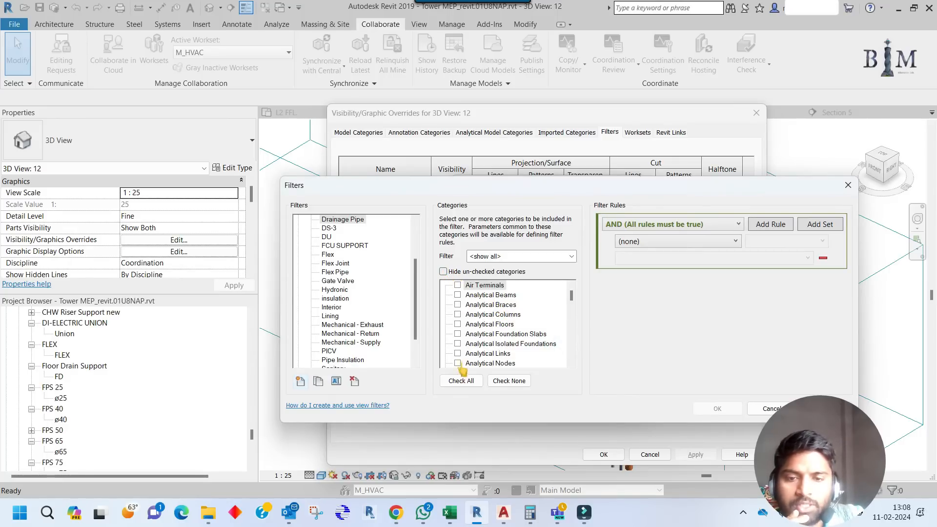
Include all categories in the Drainage Pipe filter and set its rule to Workset equals P_Drainage.
click(461, 381)
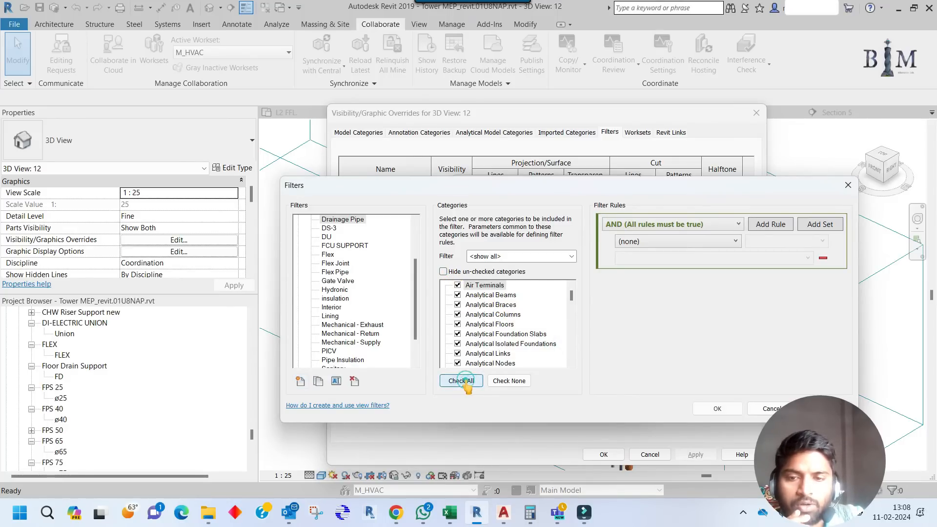
click(649, 243)
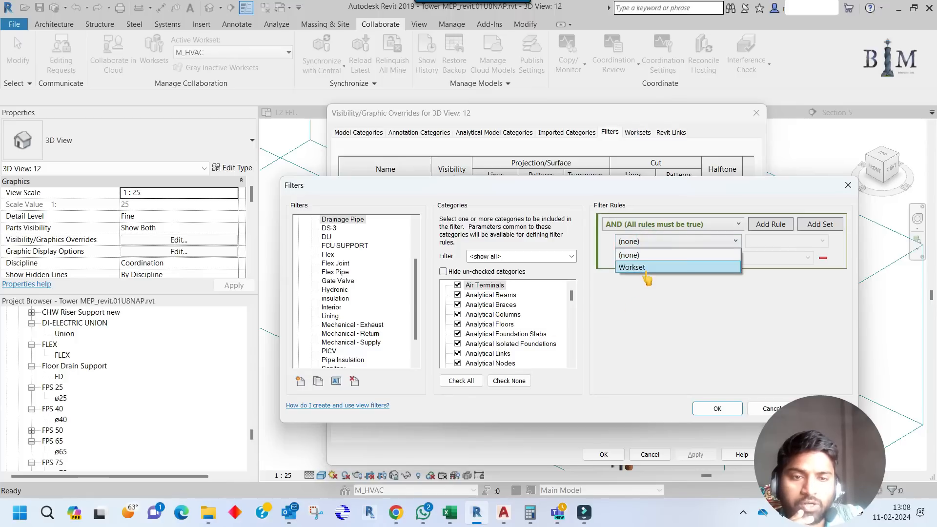
click(646, 268)
click(783, 241)
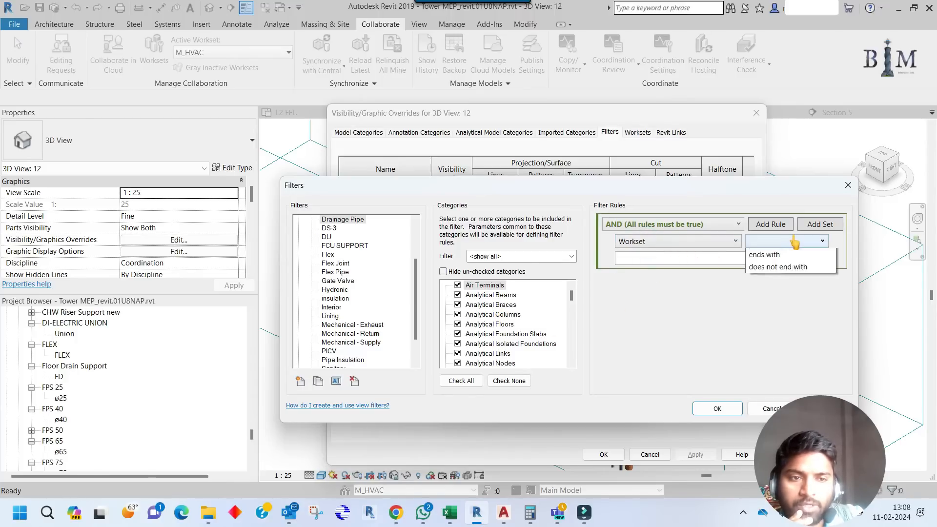
click(768, 256)
click(736, 257)
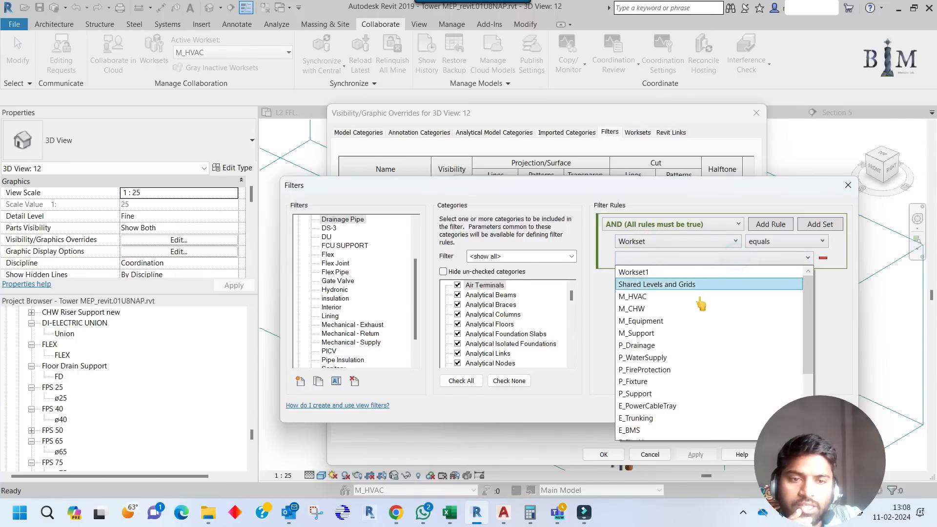
click(652, 345)
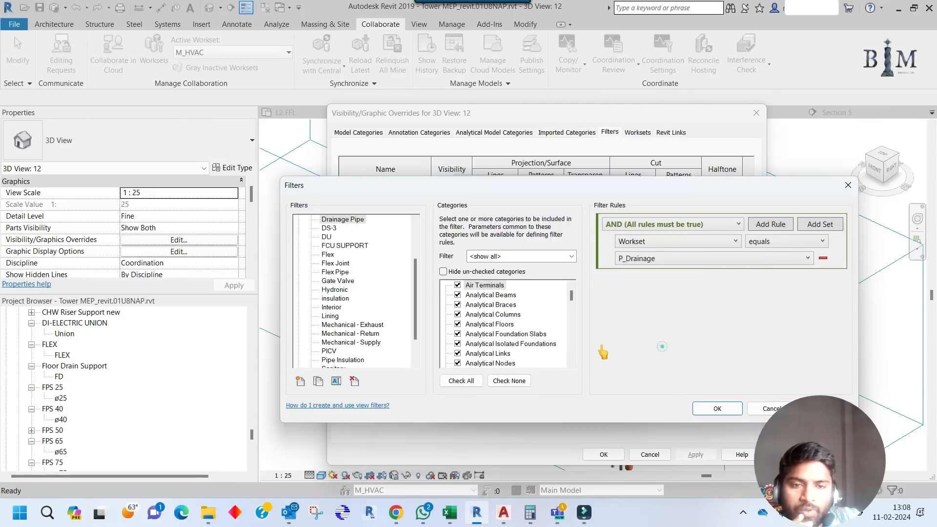
Create another rule-based filter named Workset Water Supply.
click(300, 382)
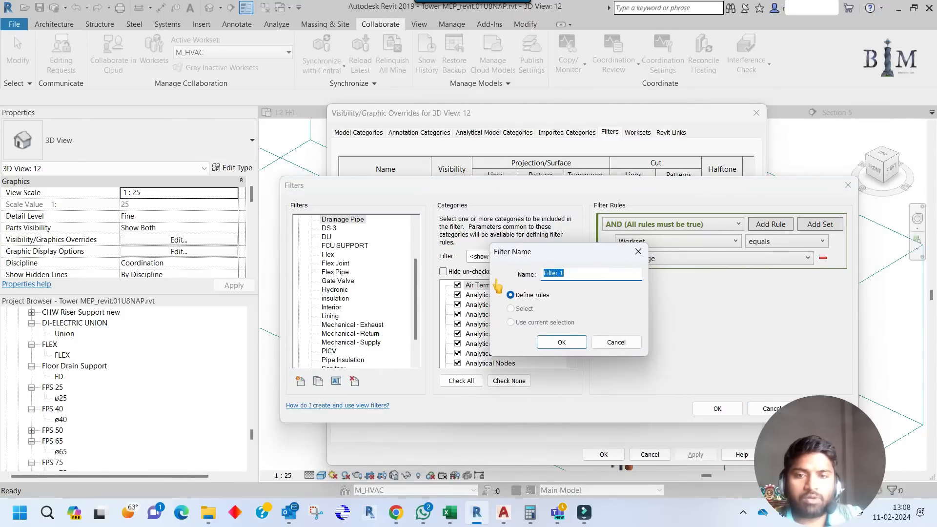
text(Wa)
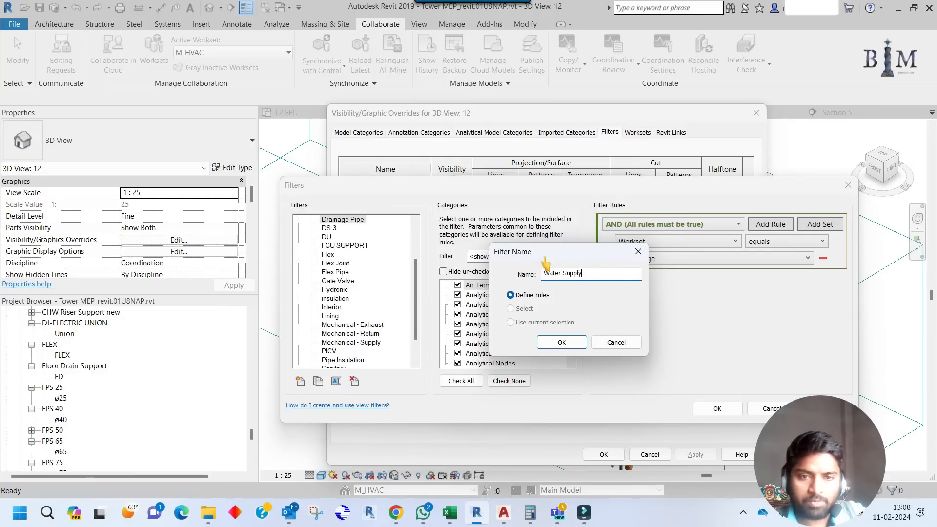
click(545, 275)
text(Workset)
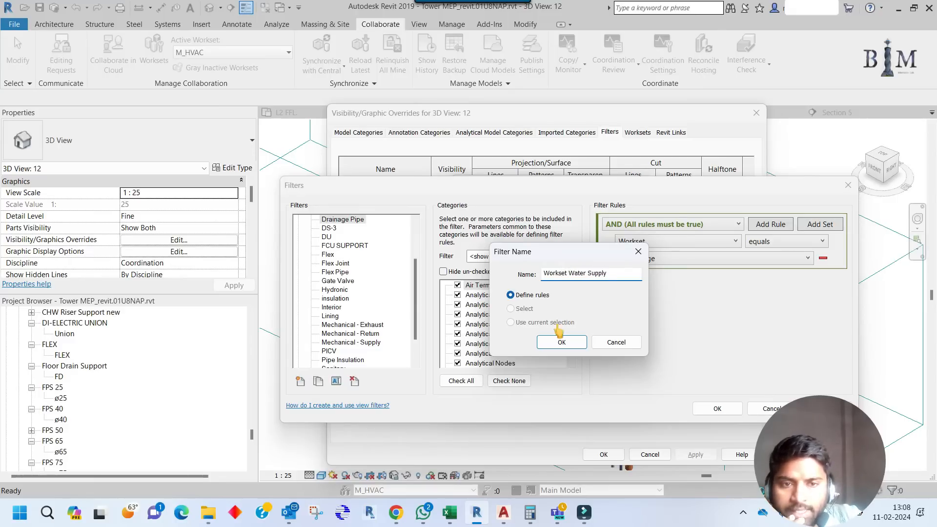
click(562, 343)
Include all categories in the Workset Water Supply filter and set its rule to Workset equals P_WaterSupply.
click(463, 381)
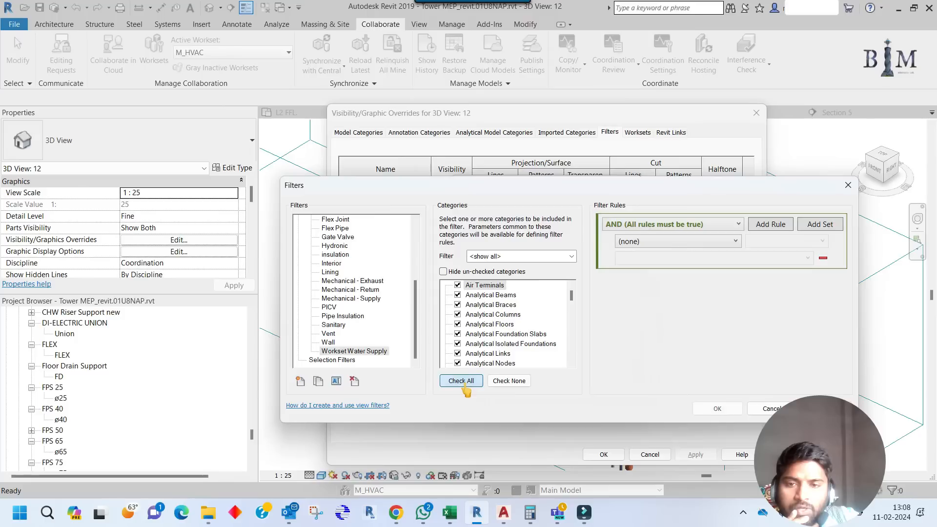
click(654, 242)
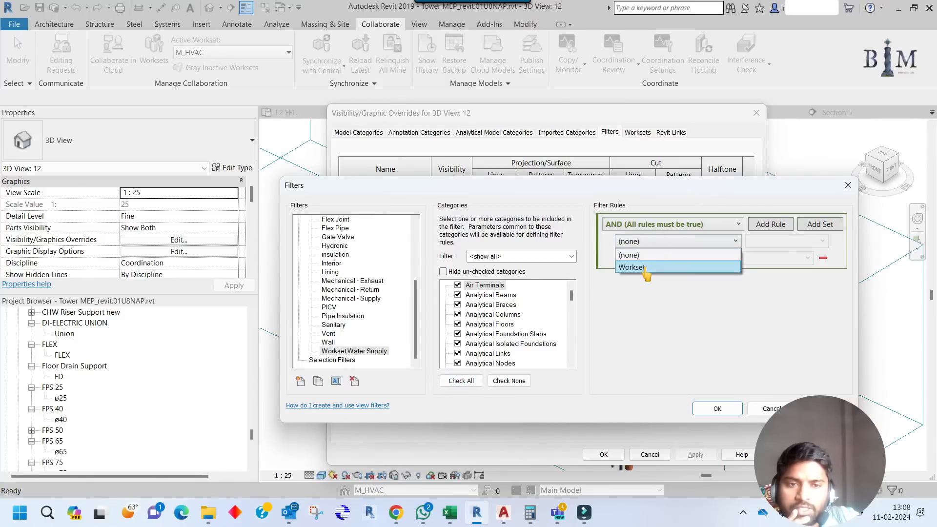
click(634, 268)
click(785, 241)
click(761, 254)
click(713, 258)
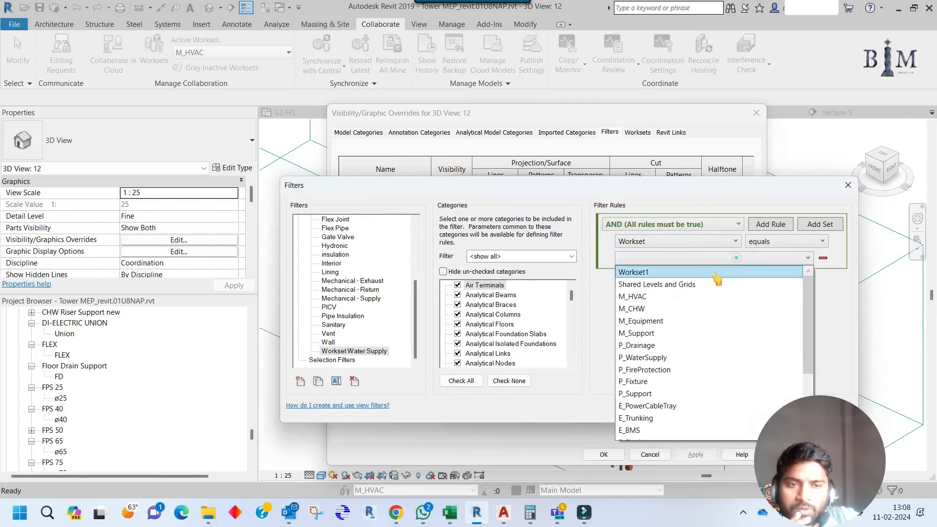
click(661, 360)
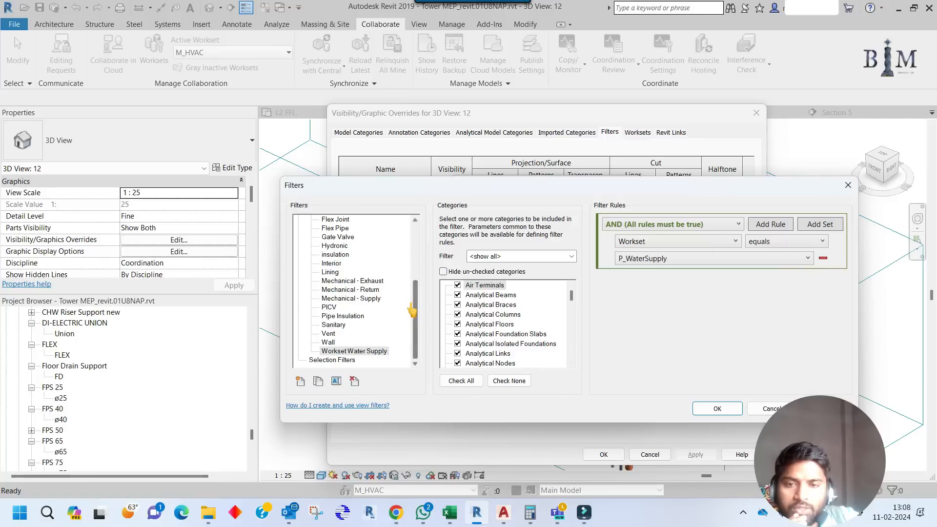
Rename the Drainage Pipe filter as Workset Drainage Pipe.
click(371, 300)
scroll(361, 297, up, 2)
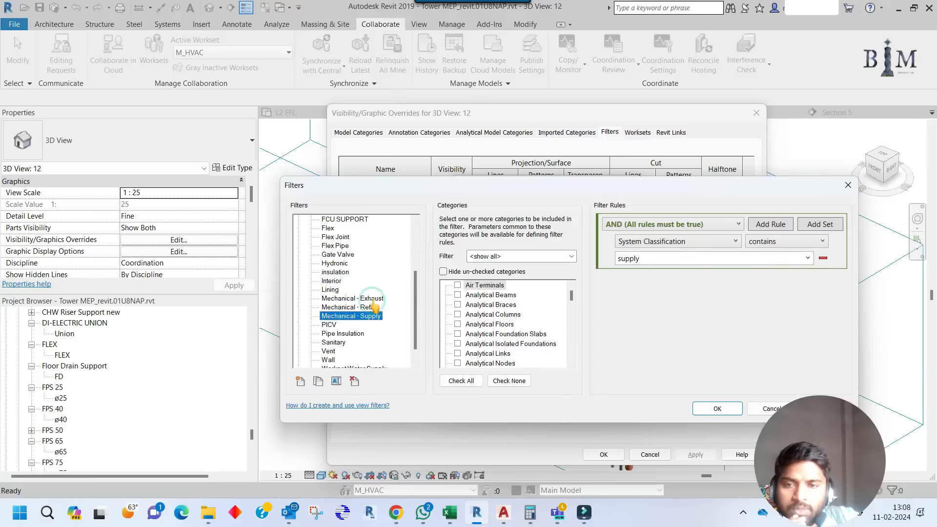
click(345, 282)
scroll(346, 278, up, 2)
click(345, 280)
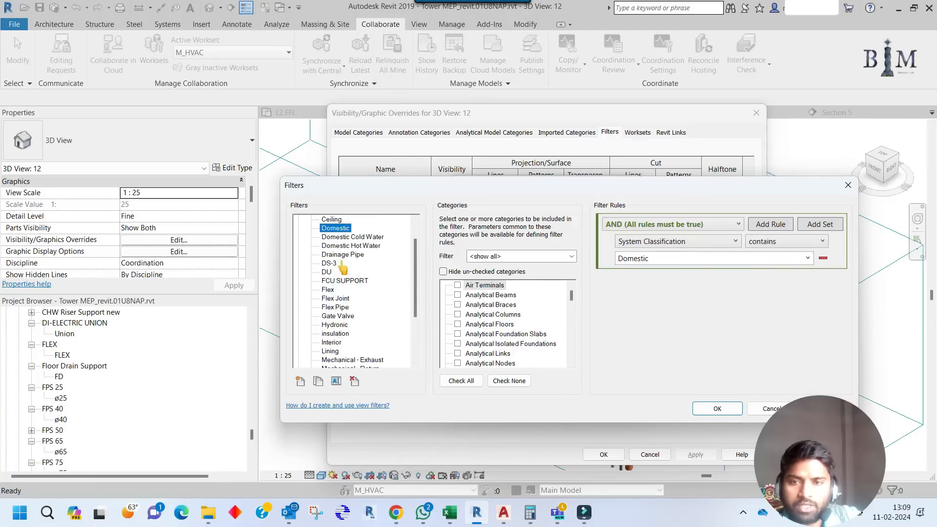
click(345, 255)
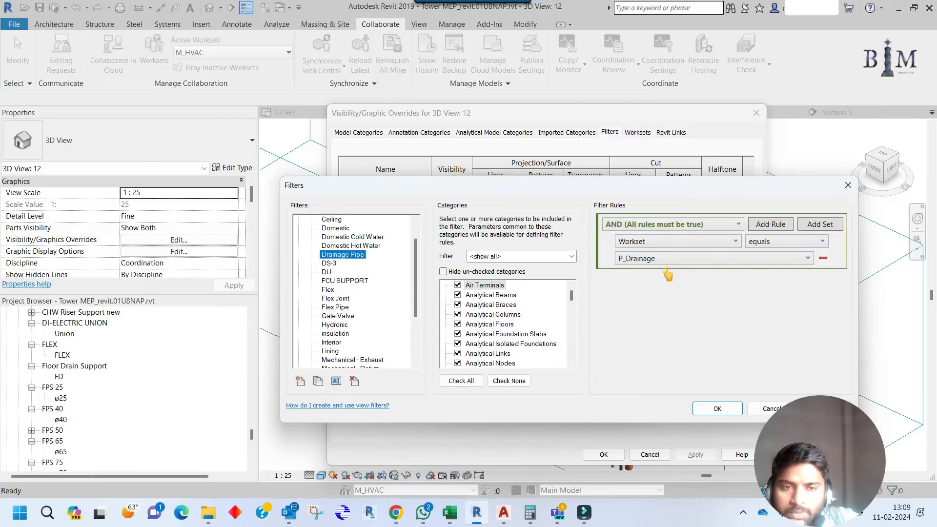
click(336, 380)
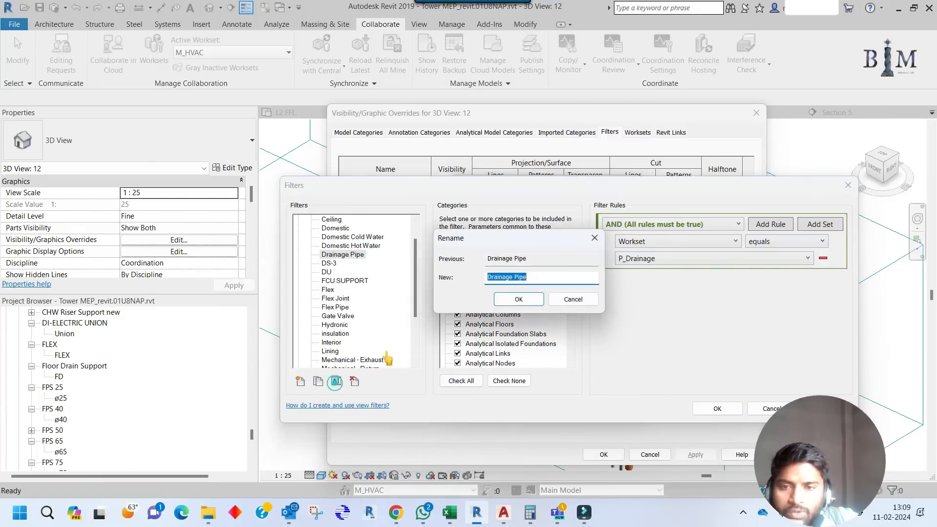
click(488, 277)
text(Work)
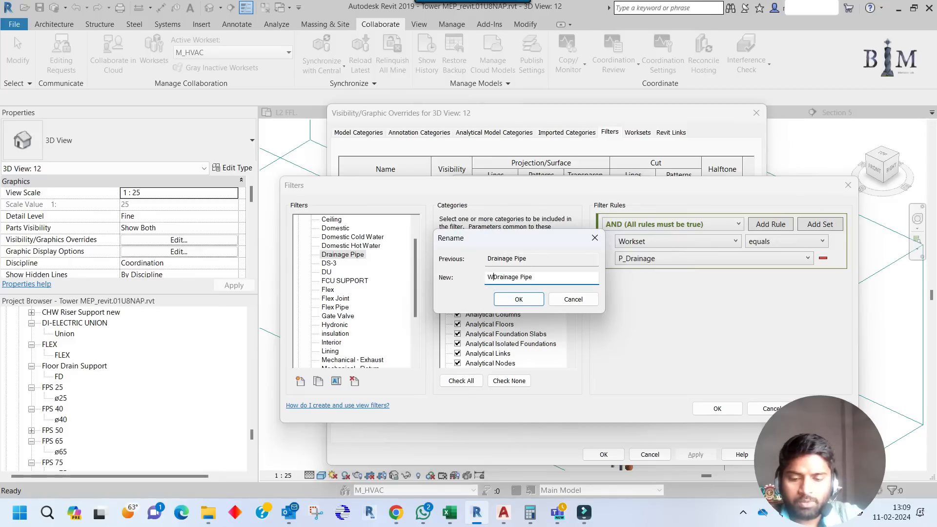
text(set)
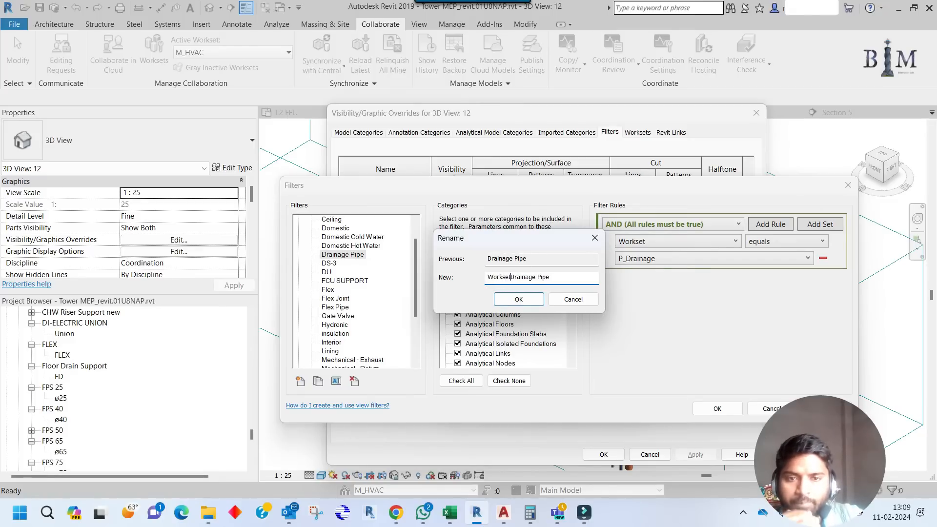
click(519, 299)
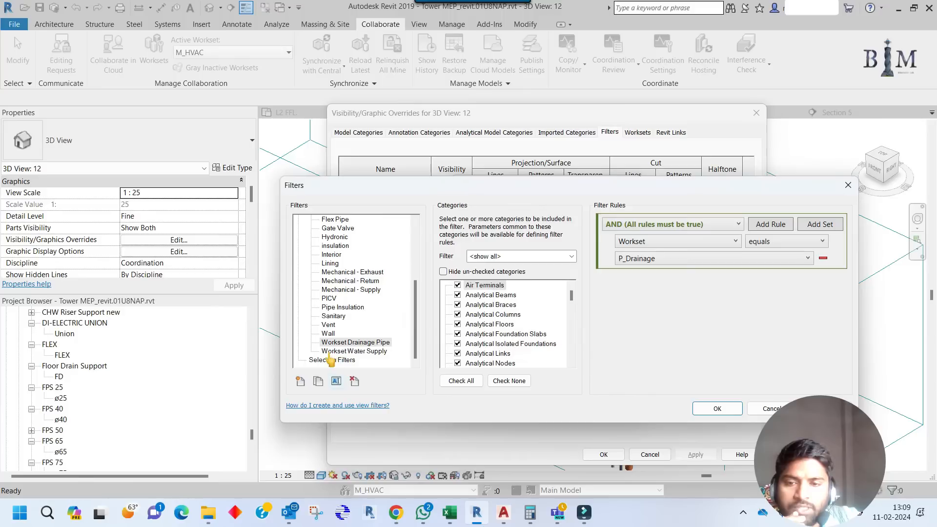
Create a rule-based filter named Workset Fire Pipe.
click(300, 381)
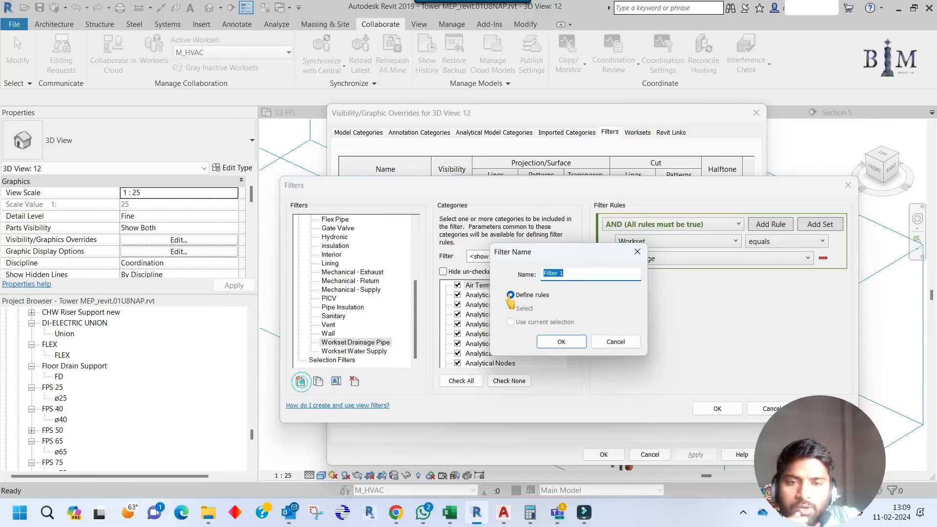
text(Workset Fir)
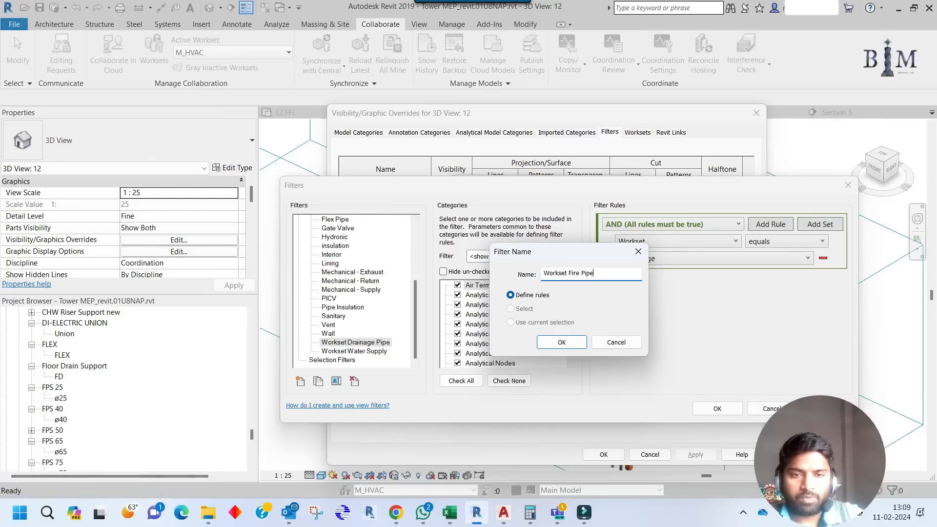
click(582, 346)
Include all categories in the Workset Fire Pipe filter and set its rule to Workset equals P_FireProtection.
click(461, 381)
click(676, 241)
click(674, 267)
click(759, 243)
click(764, 255)
click(763, 260)
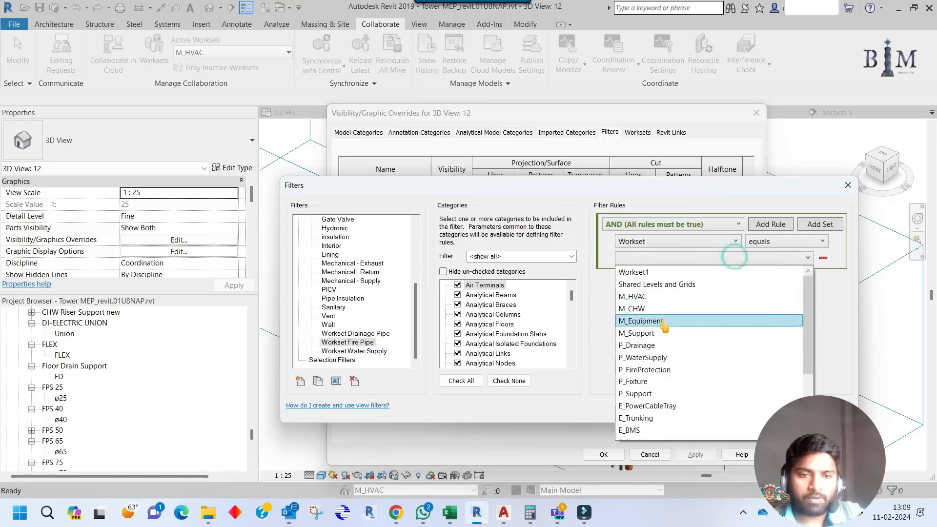
click(656, 373)
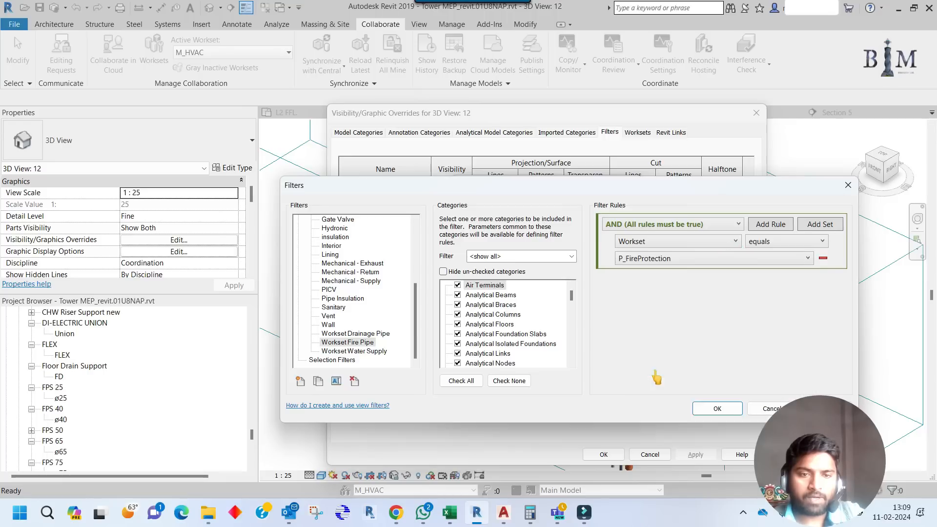
Create a rule-based filter named Workset Electrical.
click(300, 381)
text(Workset Electrical)
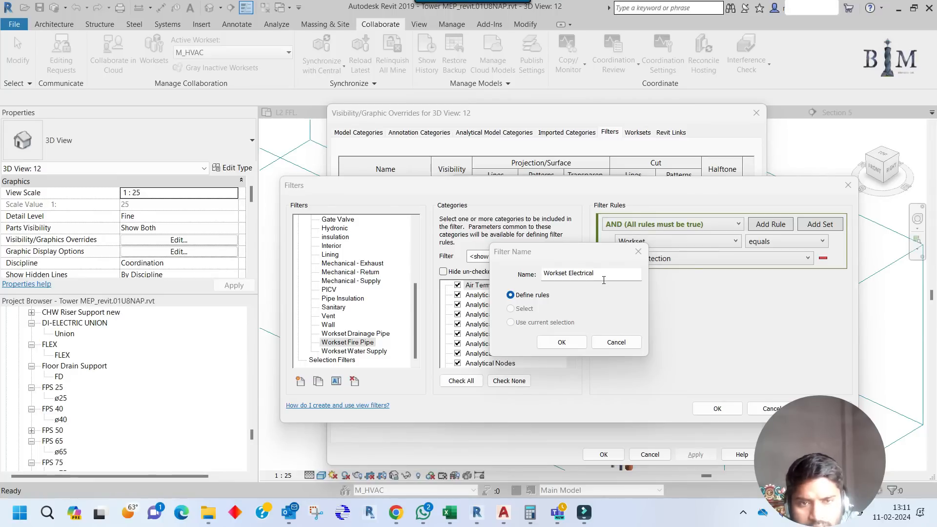
click(562, 342)
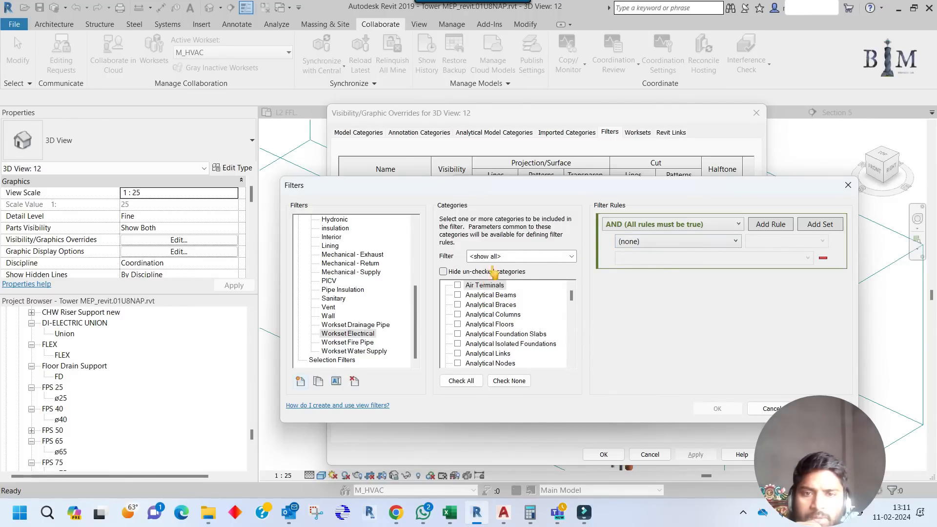
Limit the category list to the Electrical discipline and include all of its categories in the Workset Electrical filter.
click(511, 257)
click(472, 268)
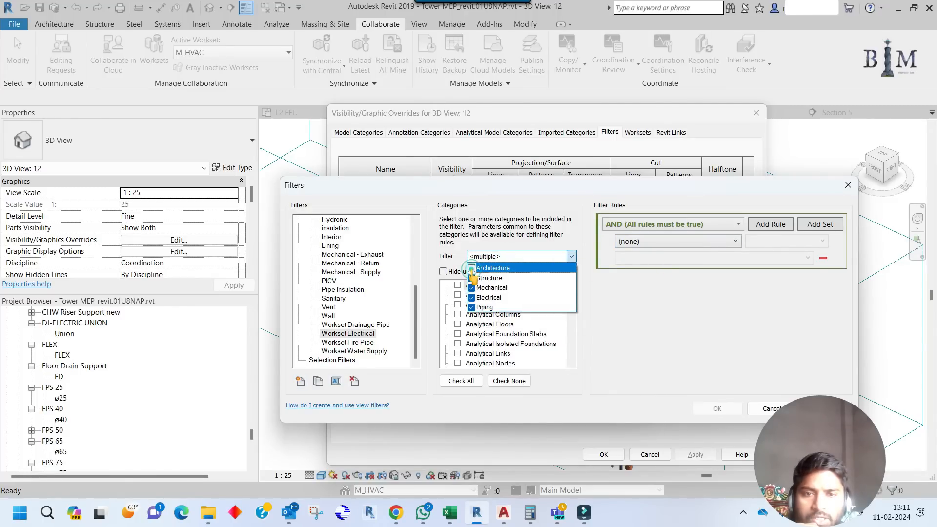
click(471, 277)
click(471, 288)
click(471, 307)
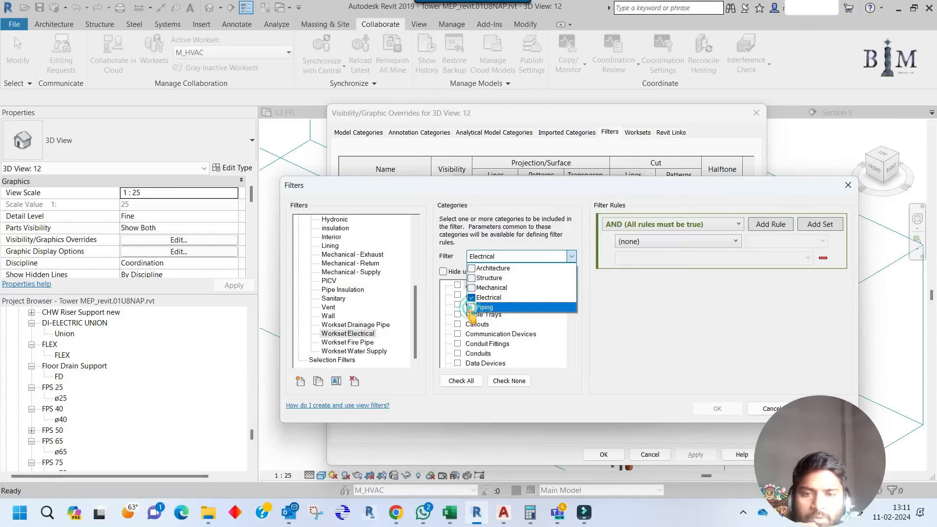
click(605, 334)
mouse_move(572, 305)
mouse_down()
mouse_move(572, 361)
mouse_move(572, 304)
mouse_up()
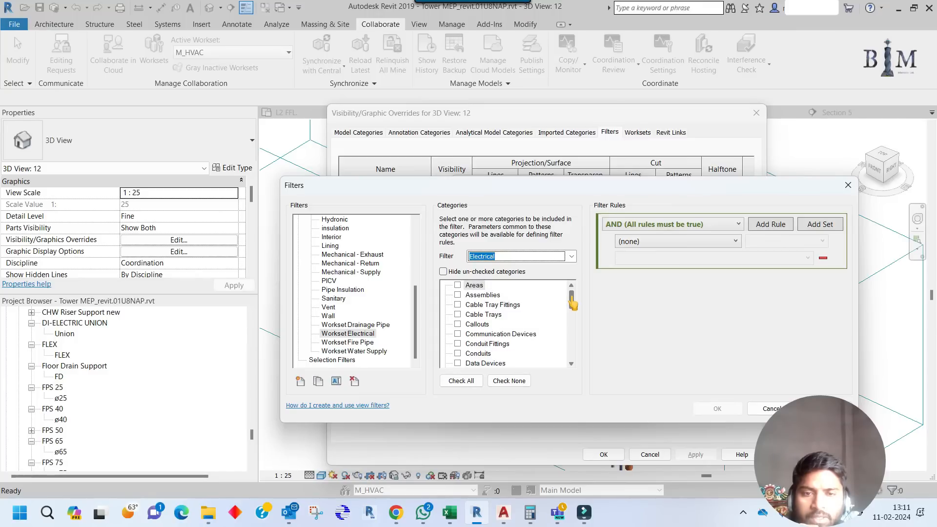
click(461, 381)
click(679, 242)
click(653, 265)
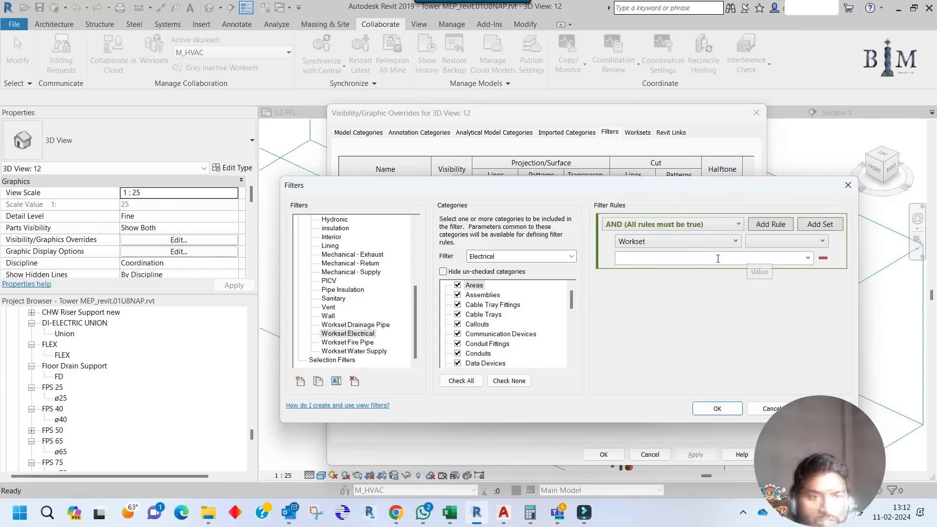
click(781, 241)
click(764, 252)
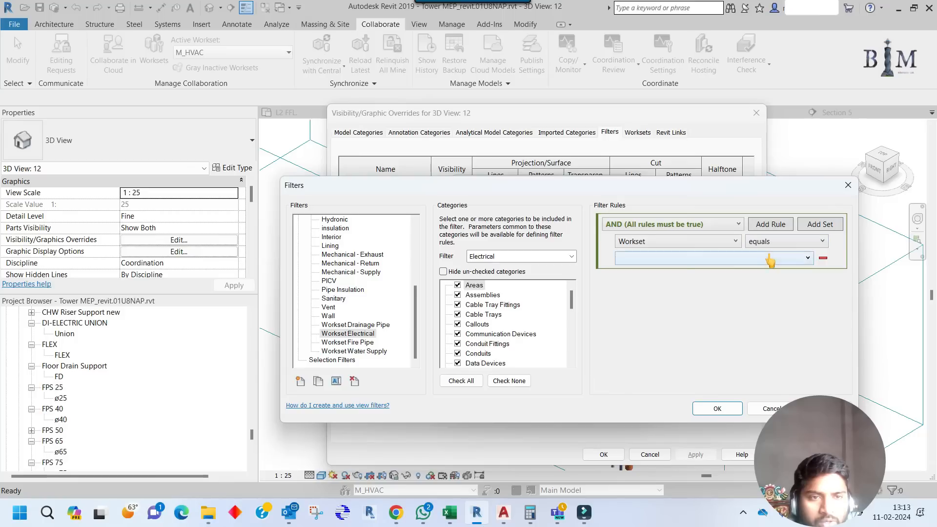
click(796, 262)
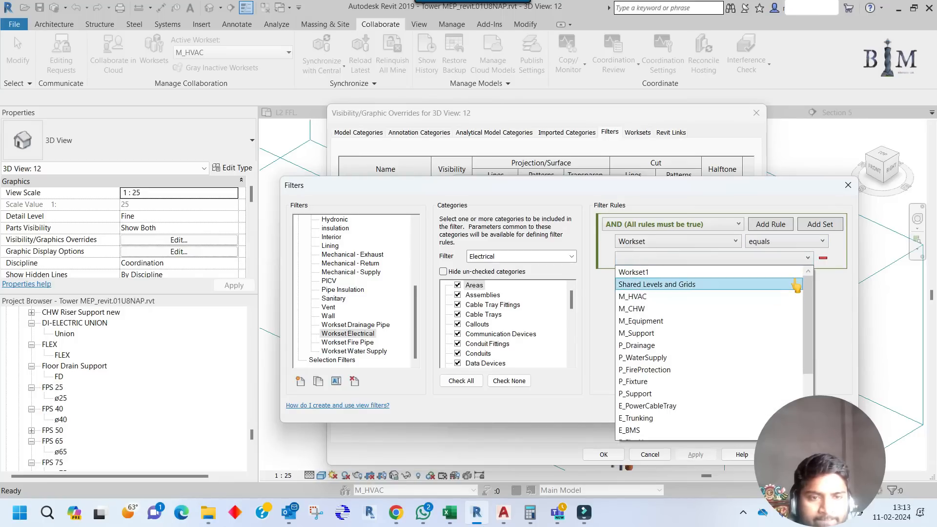
mouse_move(809, 316)
mouse_down()
mouse_move(808, 370)
mouse_move(810, 304)
mouse_up()
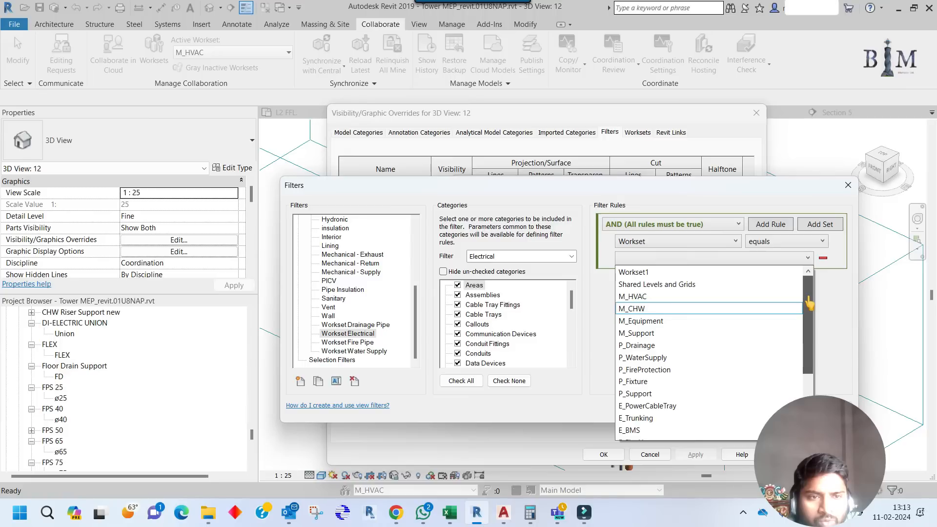
drag(810, 304, 809, 312)
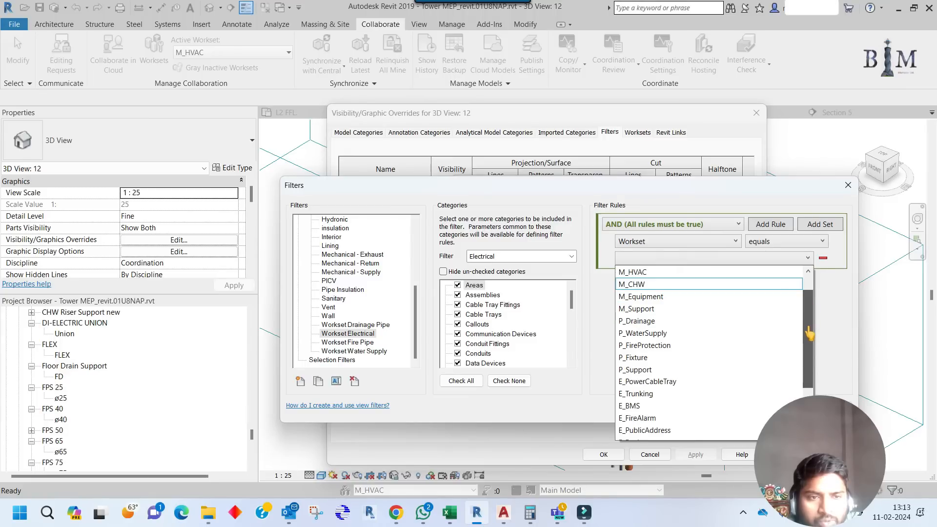
click(829, 314)
click(711, 241)
click(688, 250)
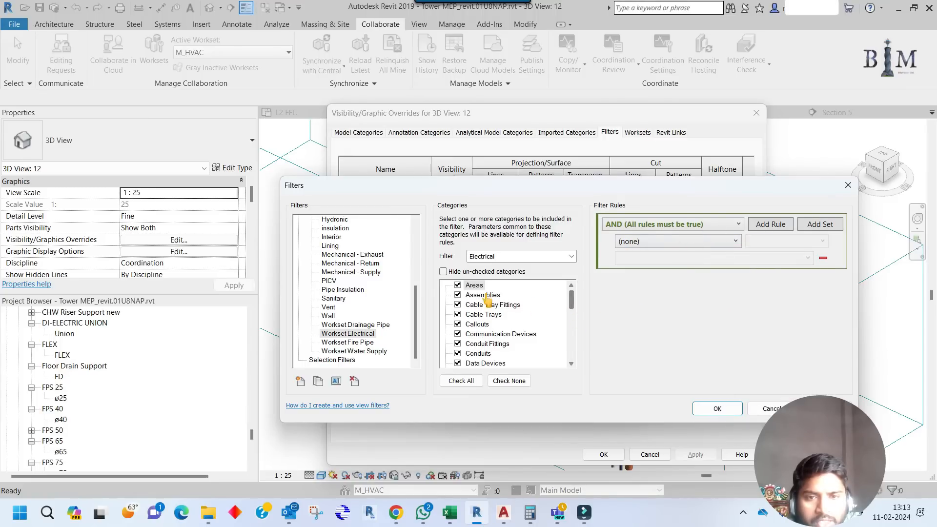
scroll(574, 304, down, 10)
scroll(573, 298, up, 10)
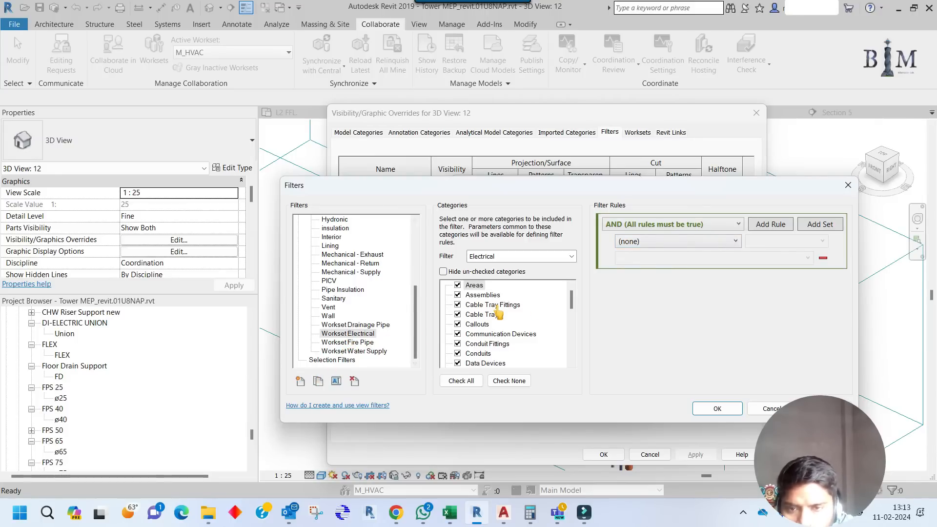
Create a rule-based filter named Workset HVAC.
click(299, 381)
text(Workset HVAC)
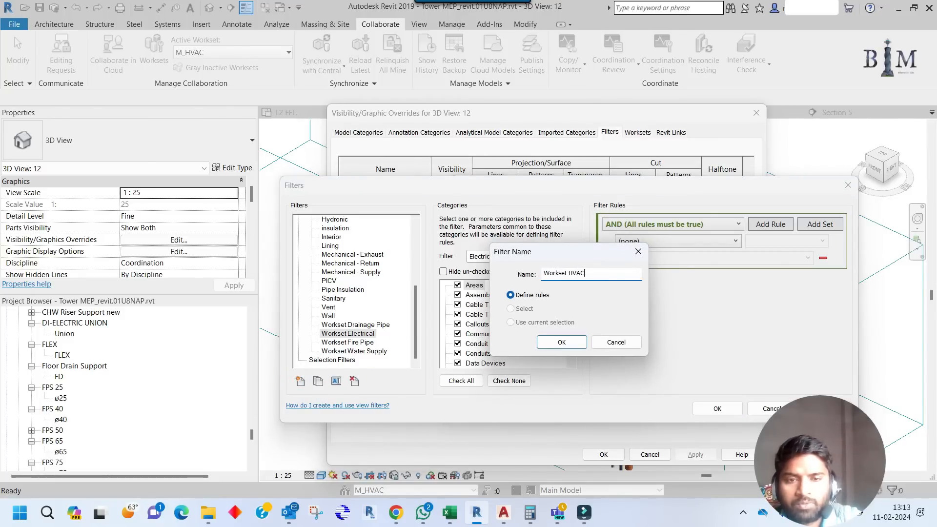
click(543, 340)
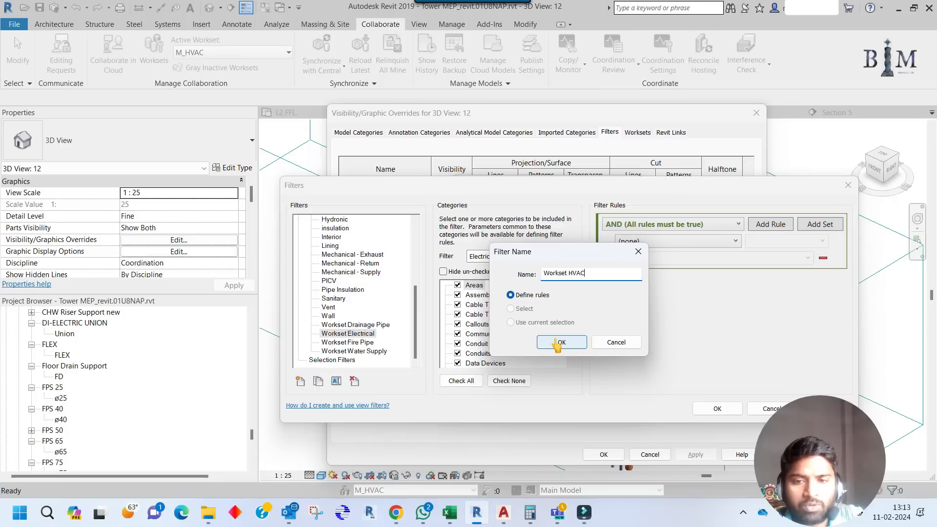
Include all listed Electrical categories in the Workset HVAC filter and set its rule to Workset equals M_HVAC.
click(461, 381)
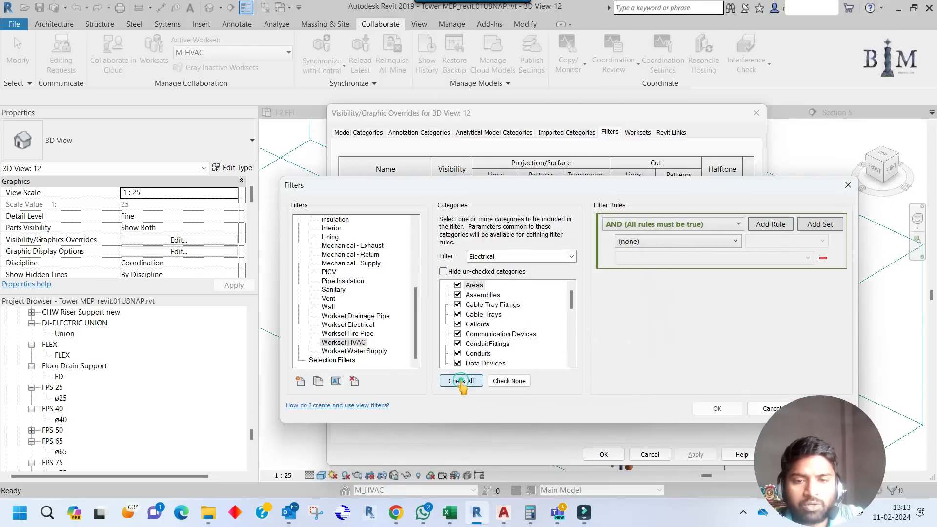
click(646, 241)
click(636, 258)
click(646, 241)
click(640, 260)
click(781, 242)
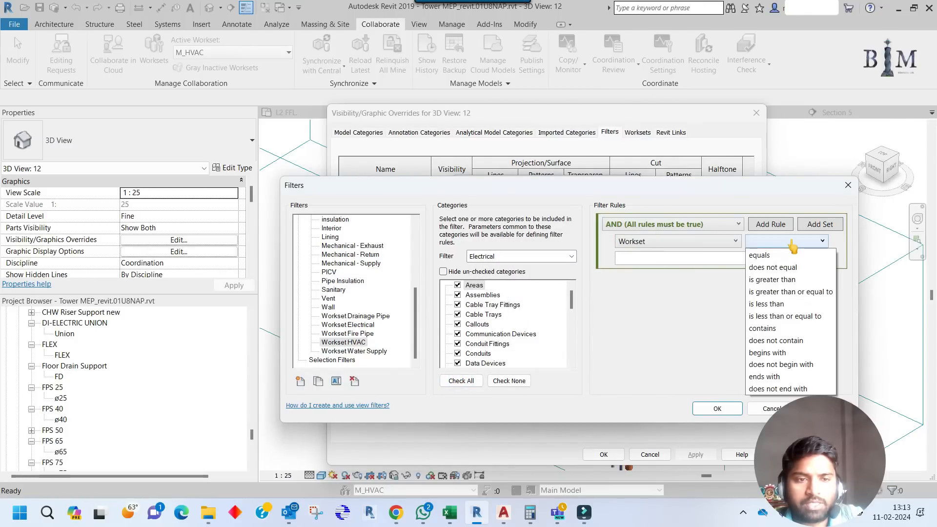
click(771, 256)
click(807, 258)
scroll(705, 307, up, 3)
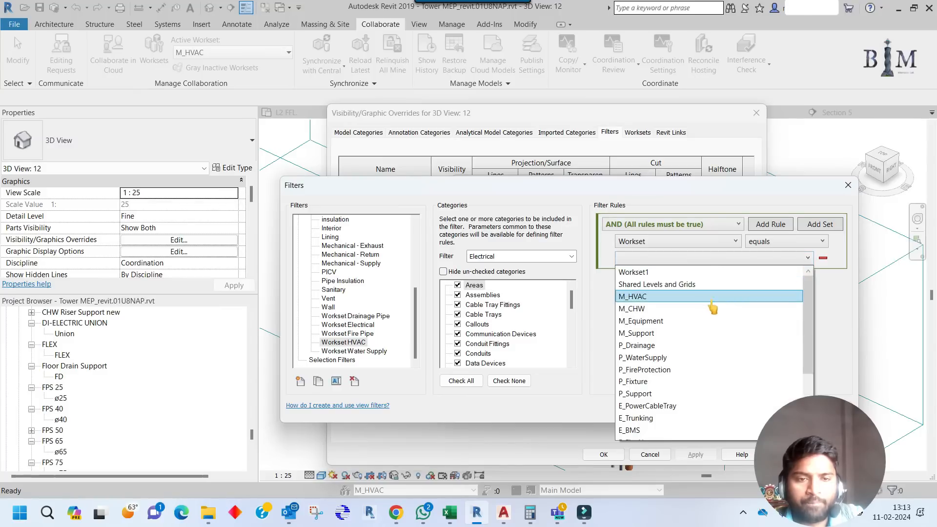
click(701, 296)
Create a rule-based filter named Workset CHW.
click(300, 381)
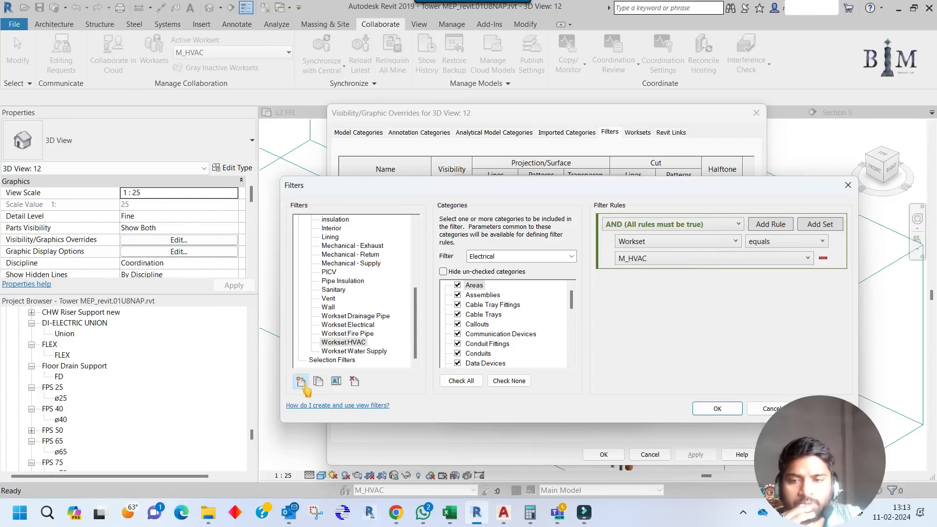
text(Workset CH)
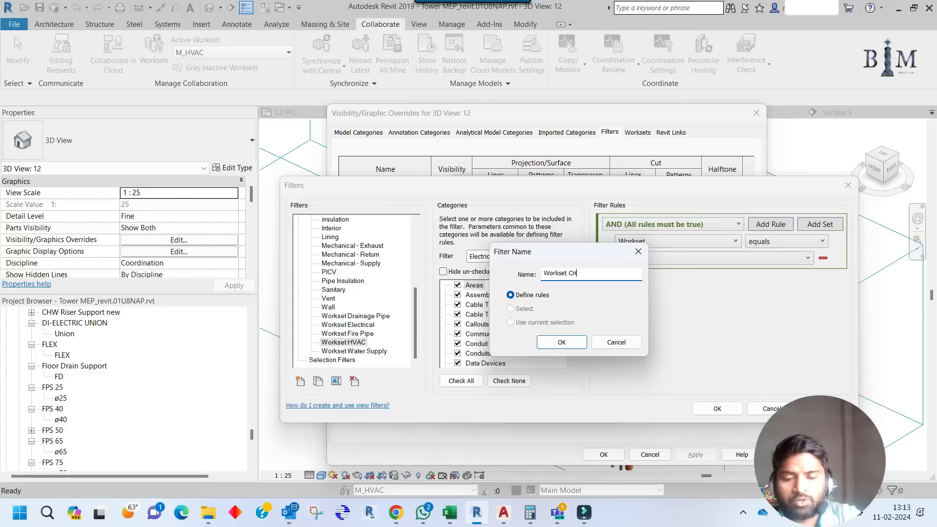
text(W)
click(547, 343)
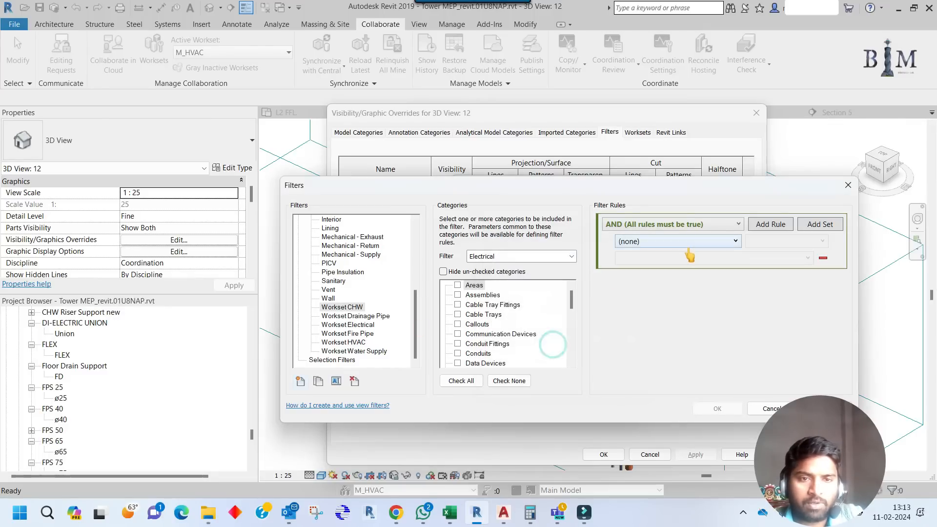
Include all listed Electrical categories in the Workset CHW filter, set its rule to Workset equals M_CHW, and accept the filter definitions.
click(460, 381)
click(660, 242)
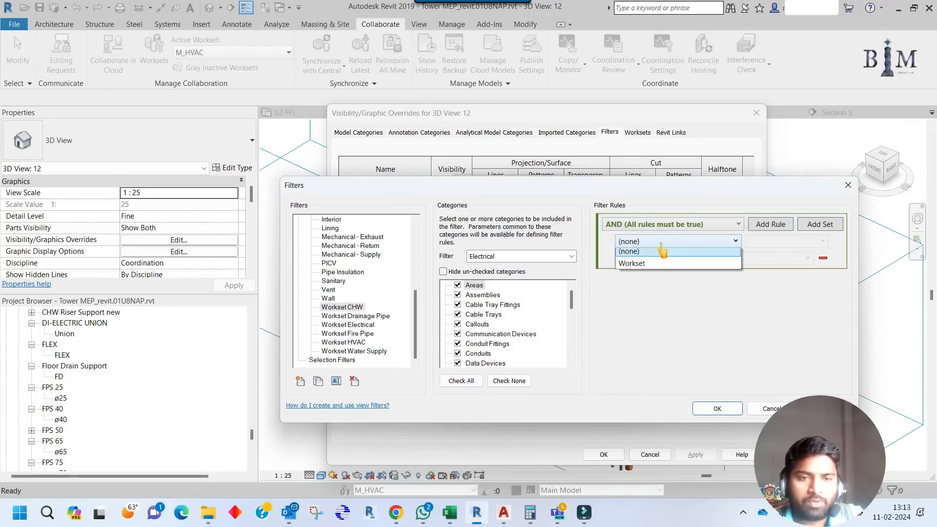
click(650, 268)
click(787, 242)
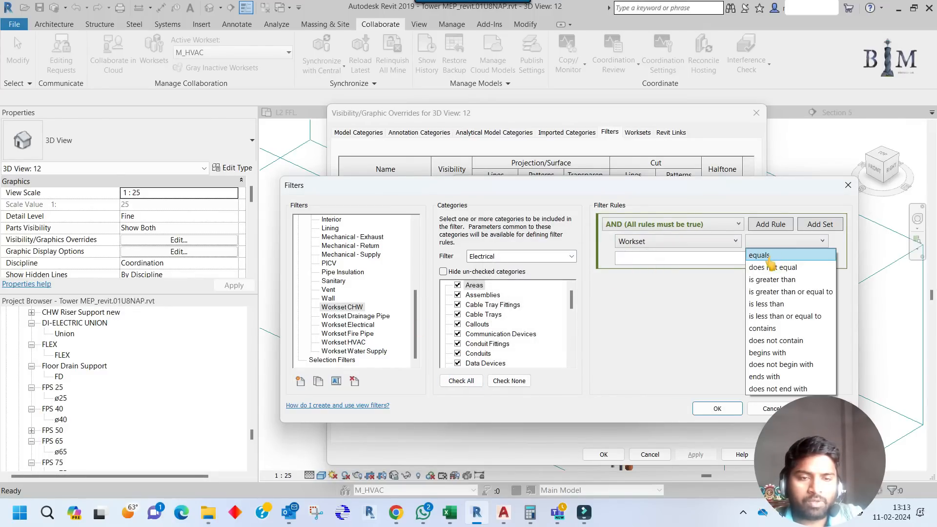
click(768, 256)
click(739, 259)
click(643, 309)
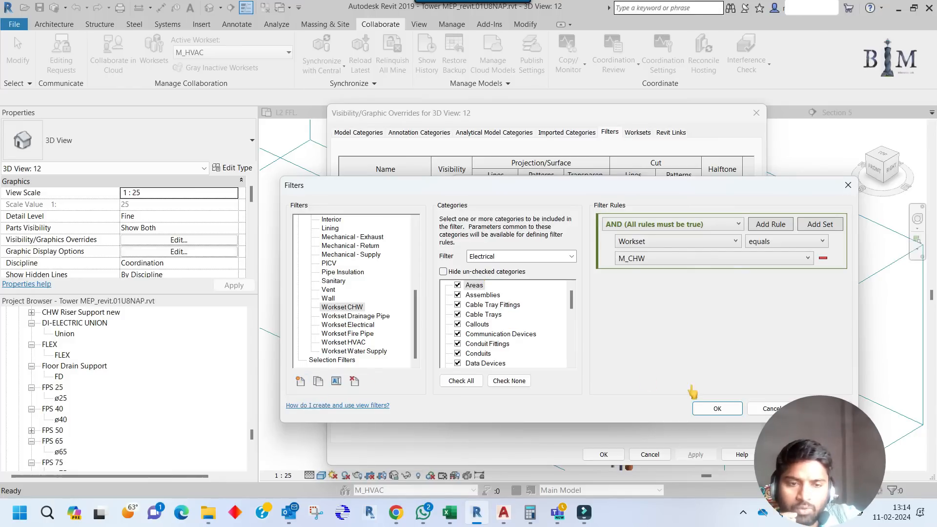
click(717, 409)
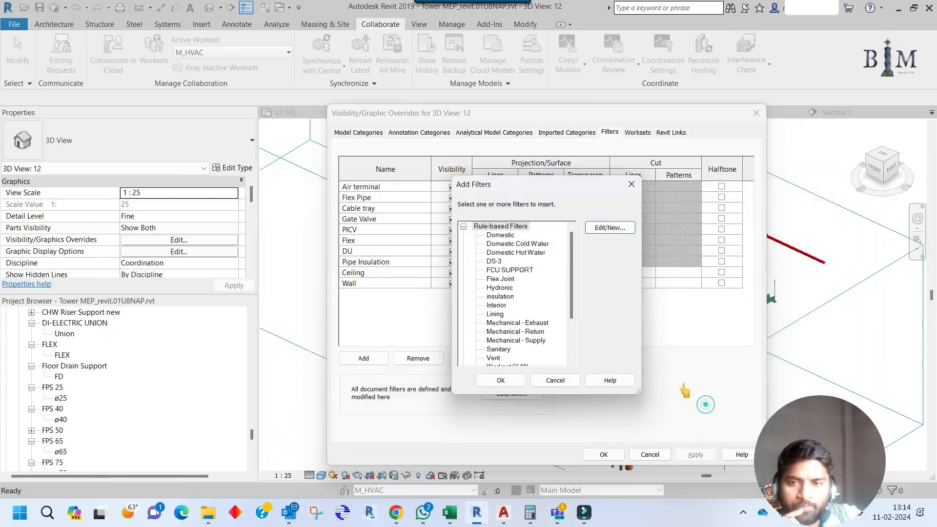
Add the Workset Drainage Pipe, Electrical, Fire Pipe, HVAC and Water Supply filters to the view.
click(499, 272)
key(w)
scroll(521, 306, down, 3)
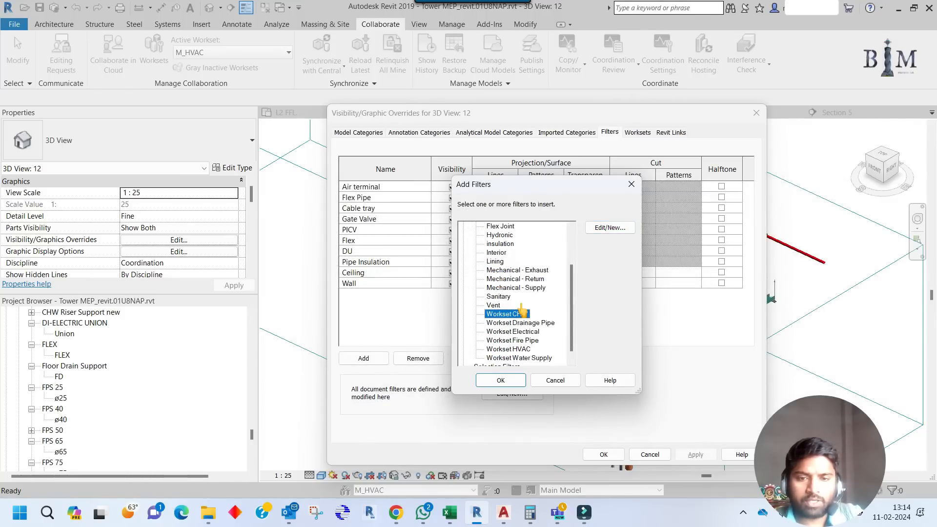
click(534, 315)
shift+click(531, 349)
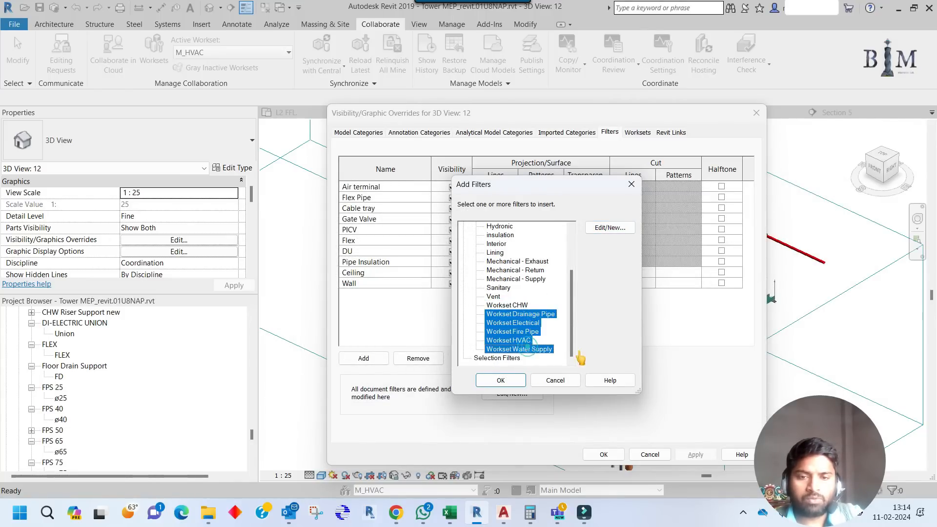
click(504, 382)
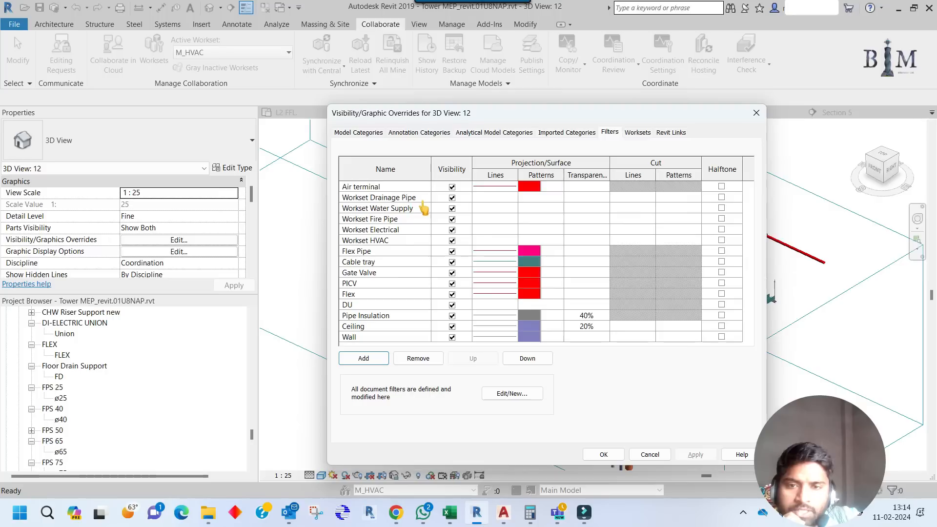
Override the Workset Drainage Pipe filter's projection lines with color RGB 128-128-128 and weight 1, and enable halftone.
click(422, 200)
click(494, 197)
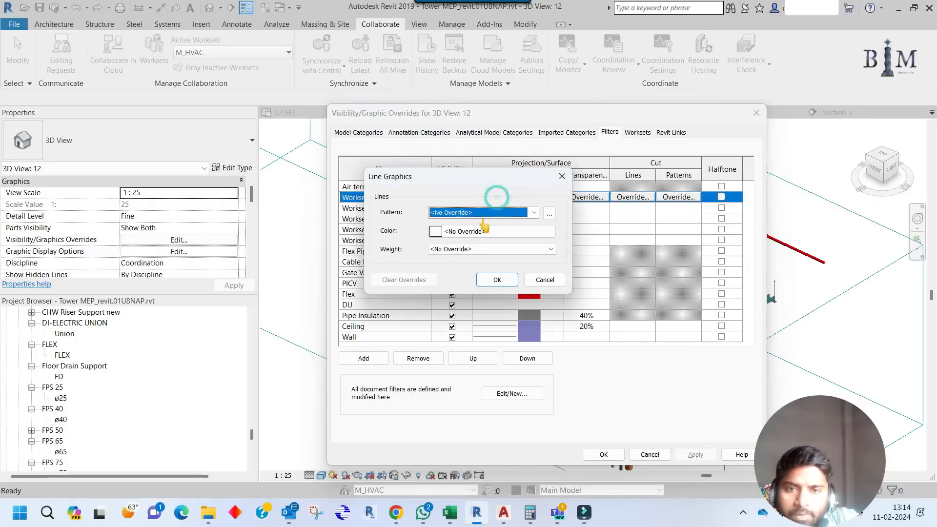
click(433, 227)
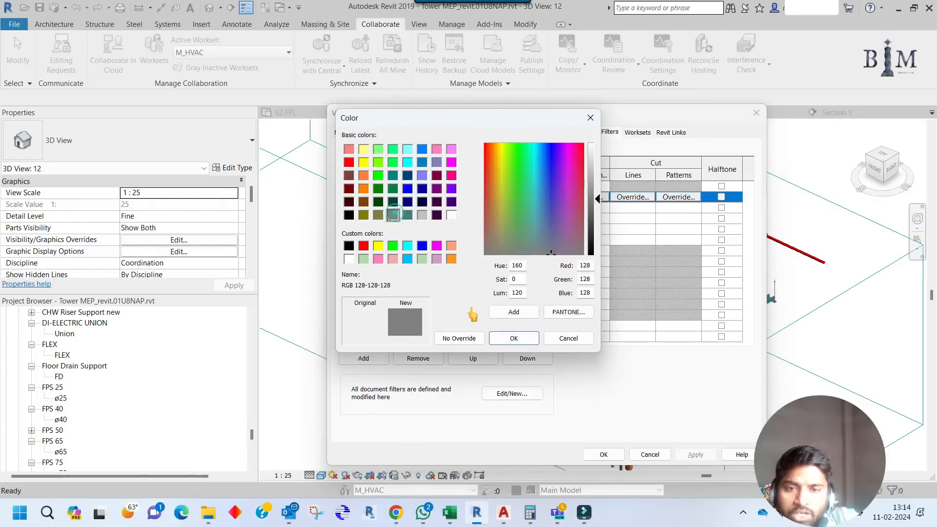
click(515, 338)
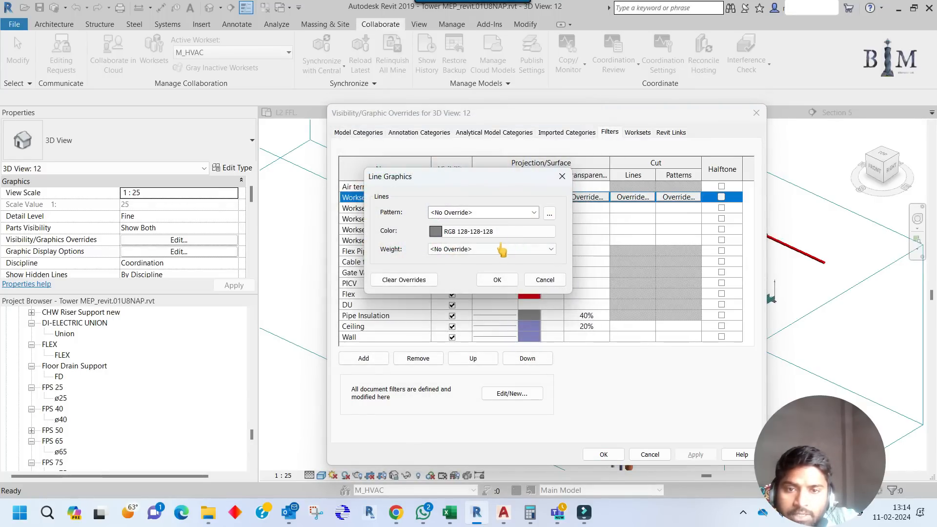
click(498, 250)
click(486, 267)
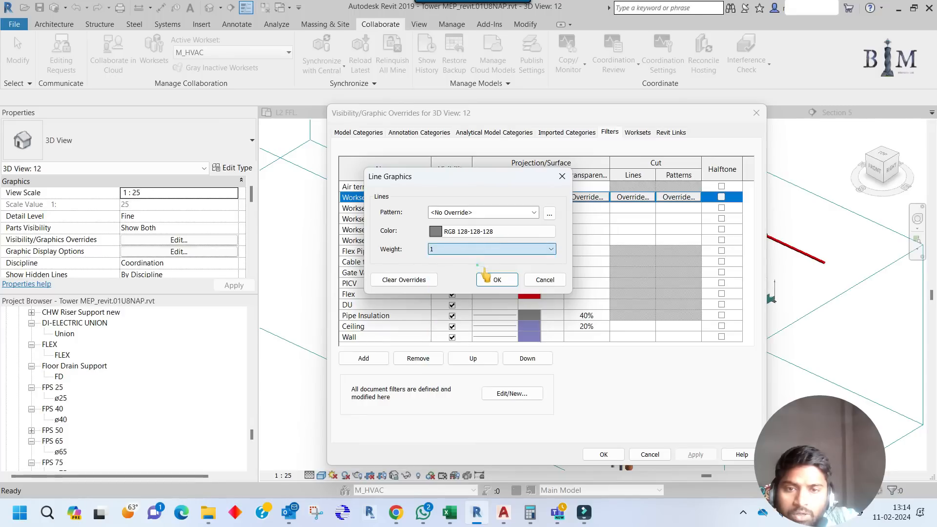
click(487, 277)
click(721, 197)
Override the line color of the Workset Water Supply filter's projection with RGB 128-128-128 and enable halftone.
click(489, 208)
click(494, 208)
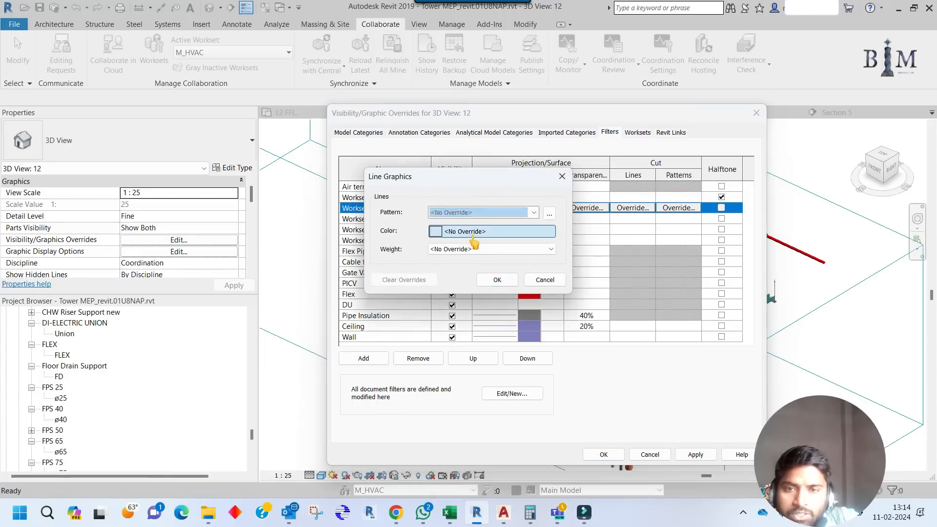
click(474, 233)
click(393, 215)
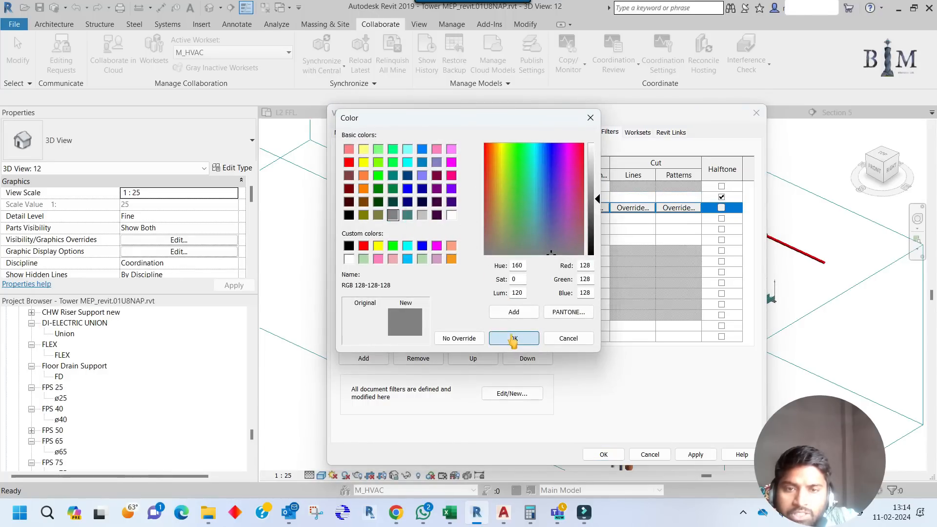
click(513, 339)
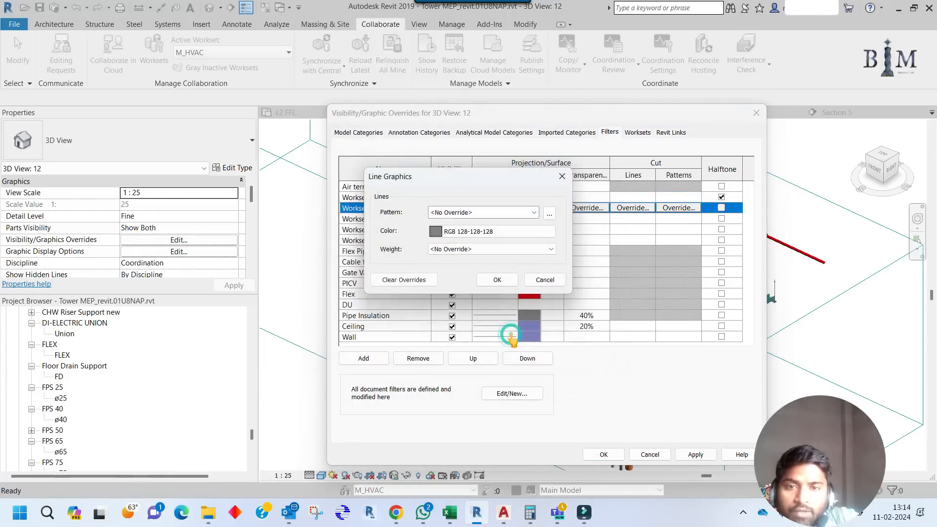
click(477, 250)
click(479, 257)
click(498, 279)
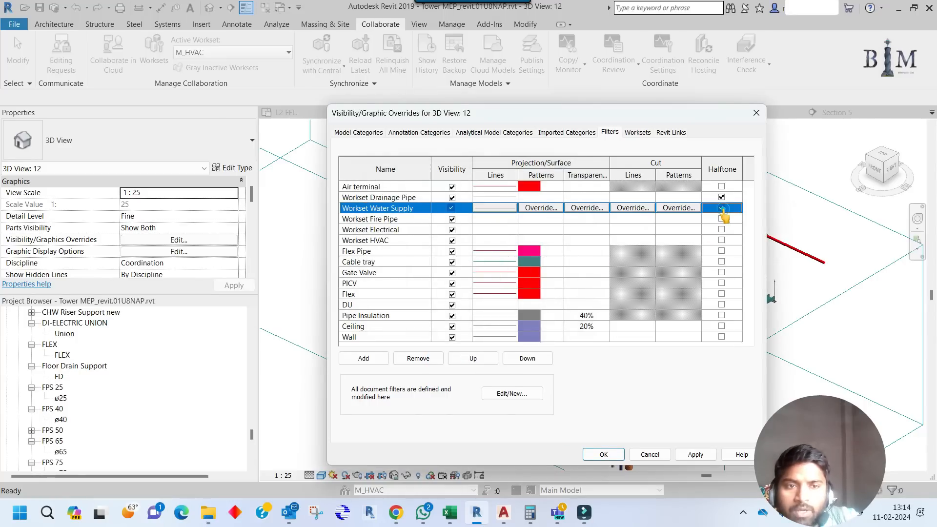
Override the Workset Fire Pipe filter's projection lines with color RGB 128-128-128 and weight 1, and enable halftone.
click(511, 219)
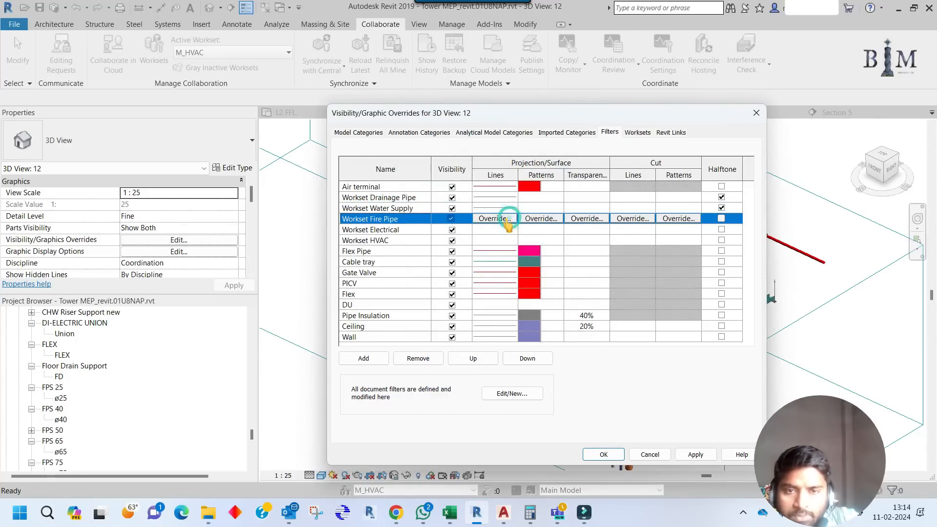
click(494, 218)
click(461, 232)
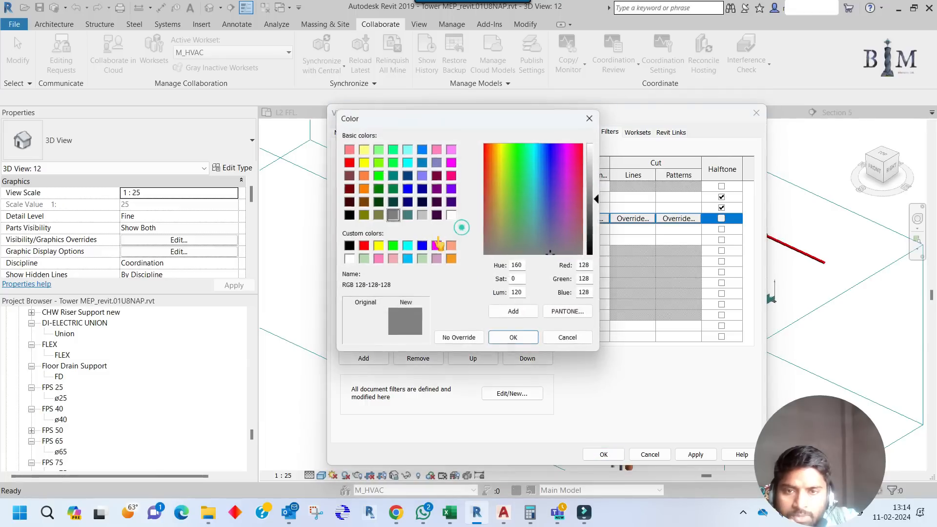
click(513, 338)
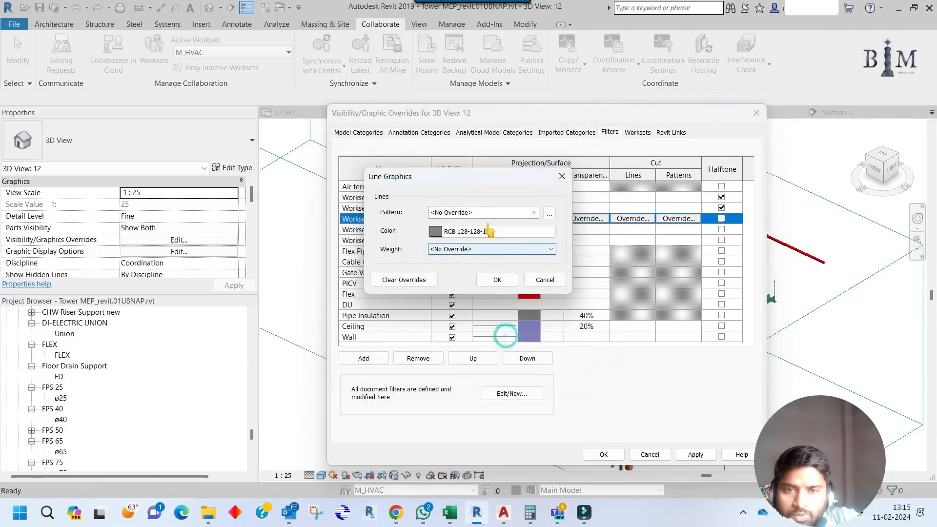
click(479, 250)
click(456, 264)
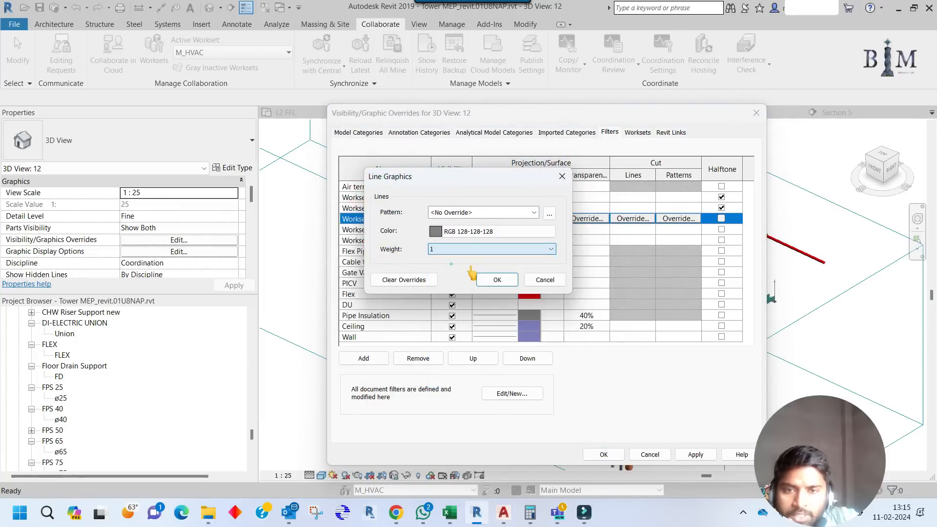
click(490, 280)
click(722, 219)
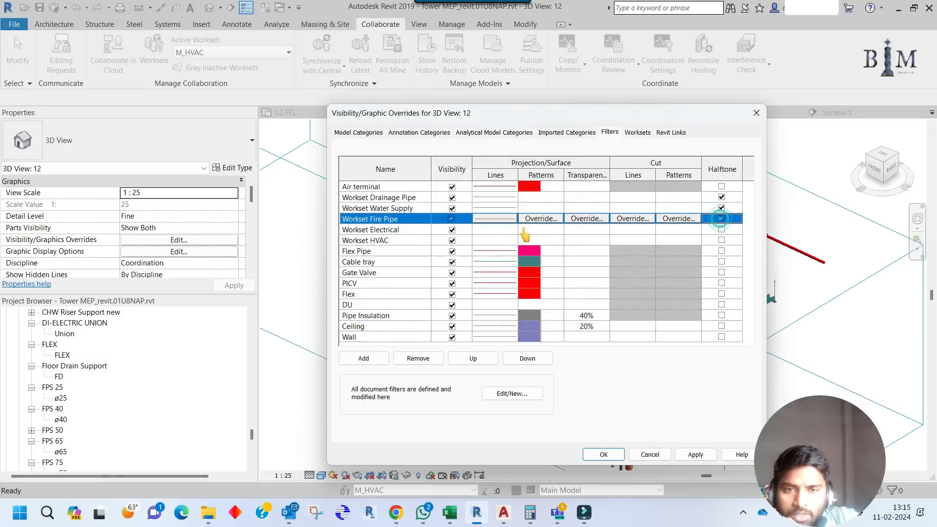
Override the Workset Electrical filter's projection lines with color RGB 128-128-128 and weight 1, and enable halftone.
click(495, 230)
click(495, 230)
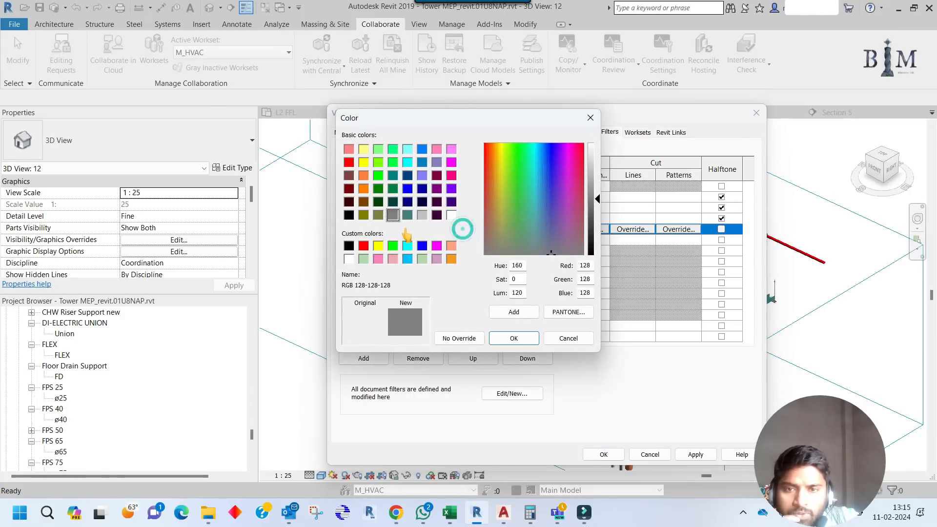
click(392, 215)
click(501, 339)
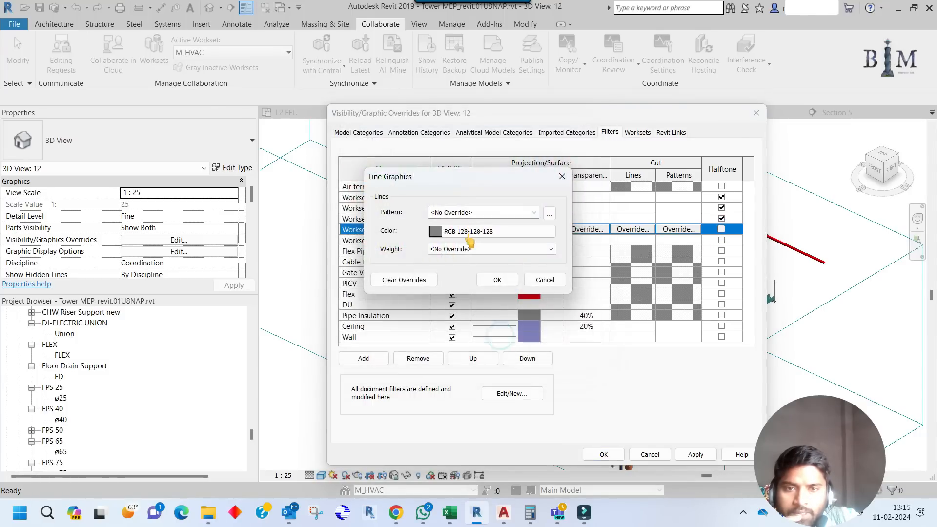
click(461, 249)
click(443, 261)
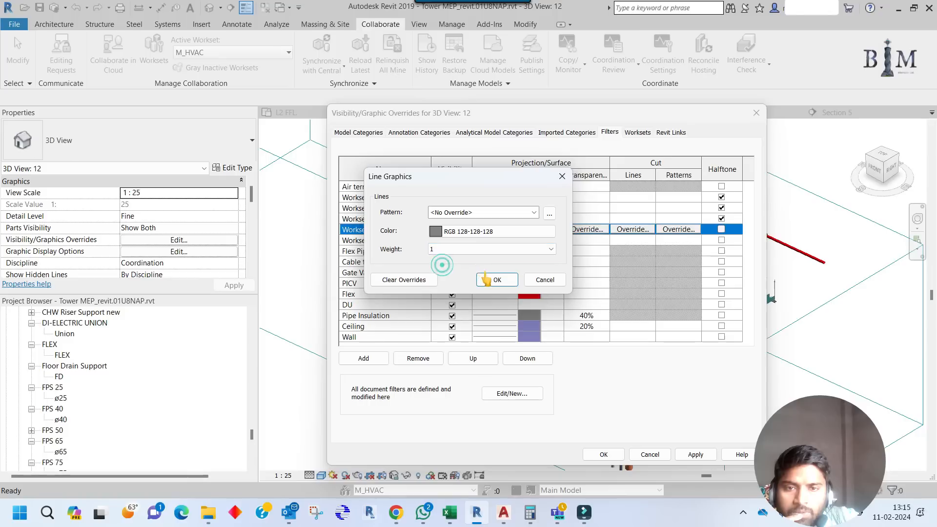
click(487, 277)
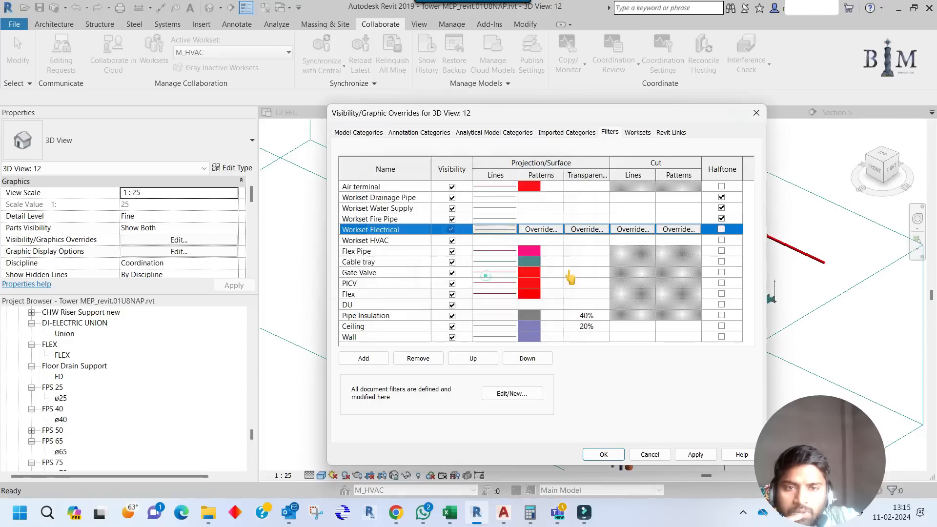
click(508, 241)
click(508, 240)
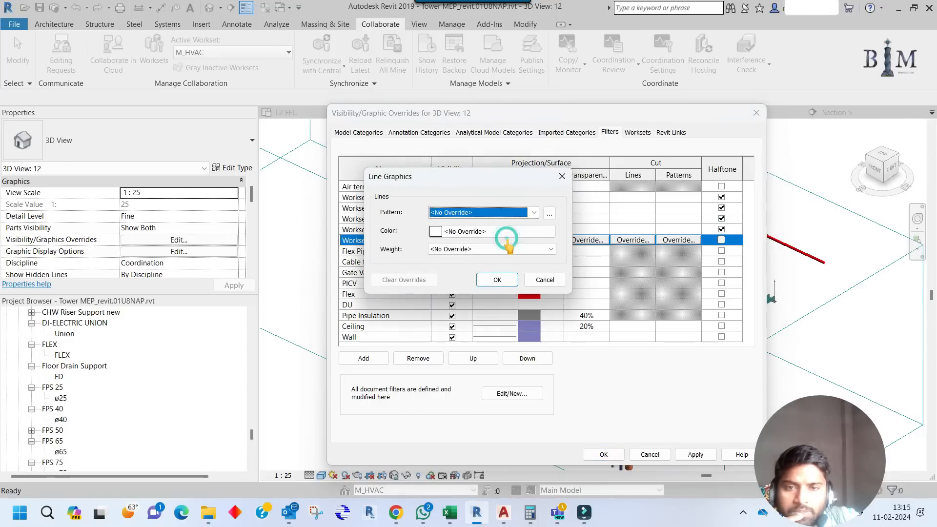
click(561, 177)
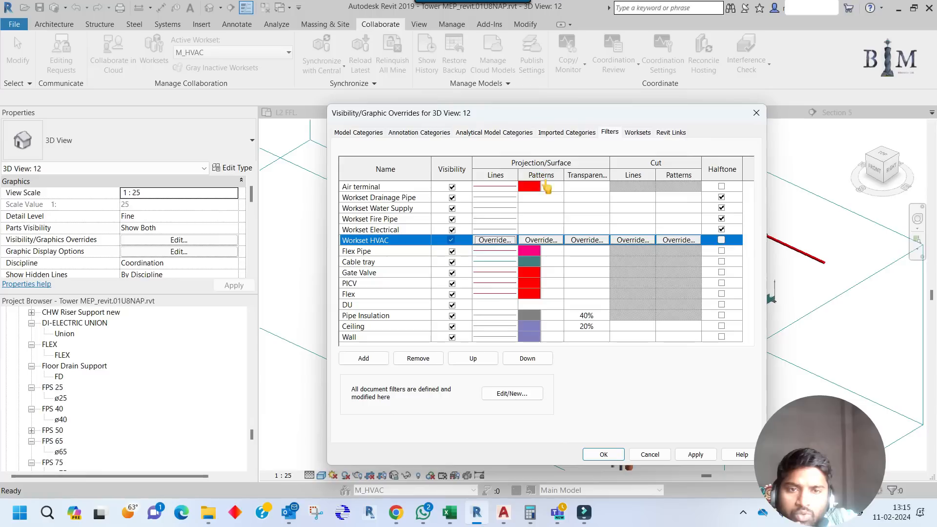
Set the Workset Drainage Pipe filter's foreground surface pattern to Solid fill in color RGB 128-128-128.
click(540, 198)
click(545, 198)
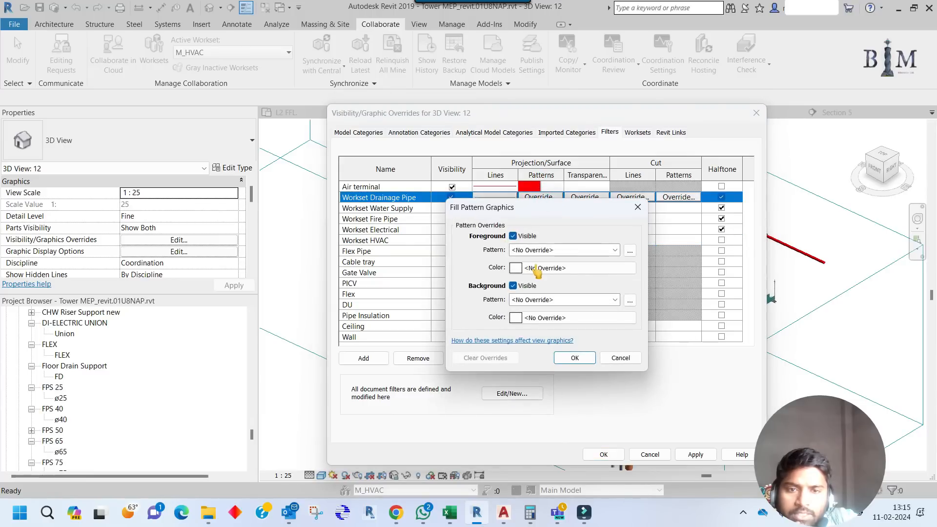
click(516, 268)
click(472, 269)
click(588, 393)
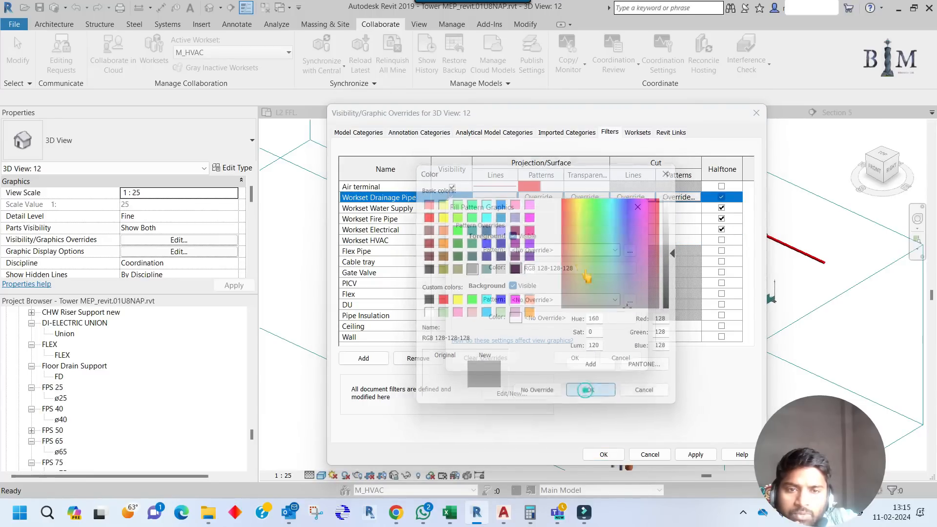
click(566, 250)
click(573, 16)
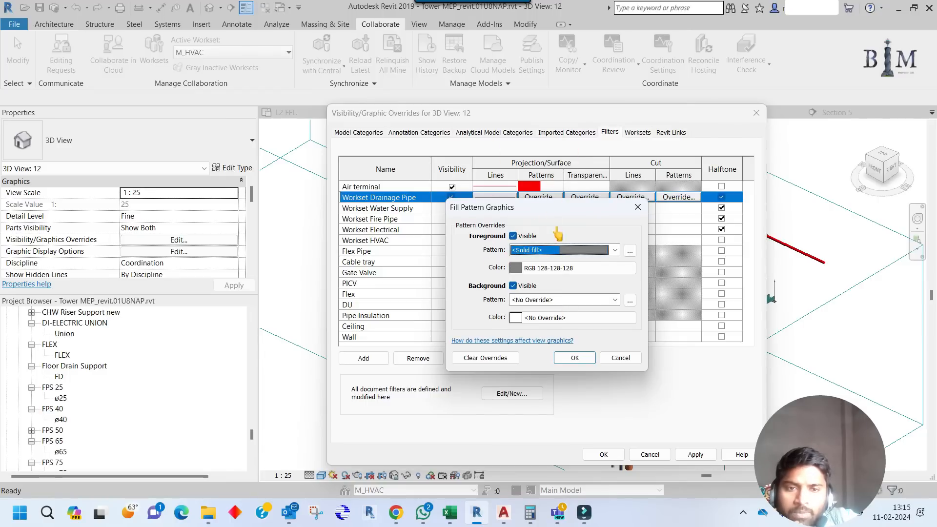
click(575, 359)
Set the Workset Water Supply filter's foreground surface pattern to Solid fill in color RGB 128-128-128.
click(540, 210)
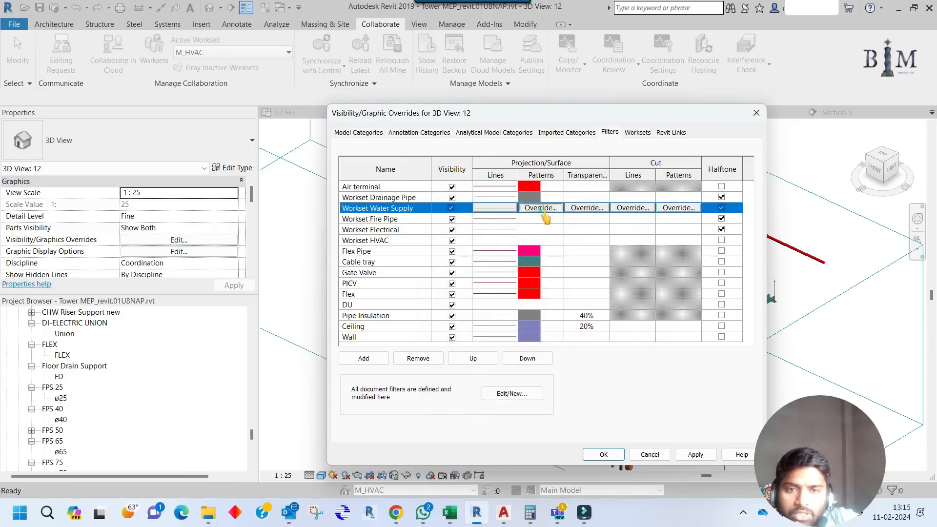
click(541, 210)
click(532, 265)
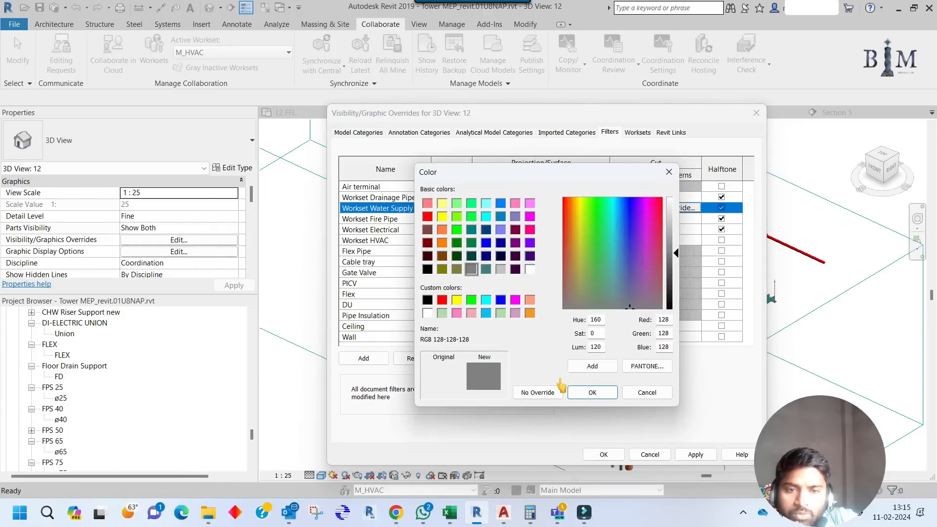
click(592, 392)
click(565, 251)
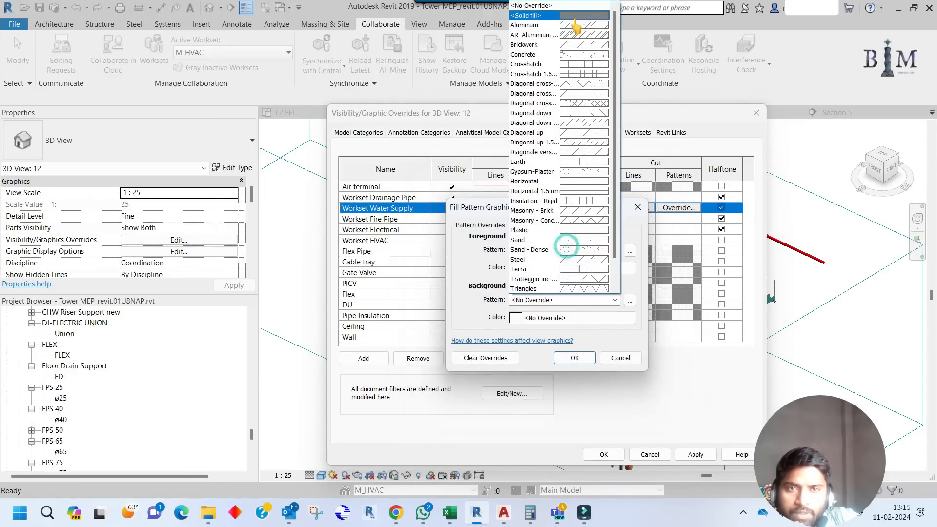
click(535, 31)
click(575, 357)
Set the Workset Fire Pipe filter's foreground surface pattern to Solid fill in color RGB 128-128-128.
click(539, 219)
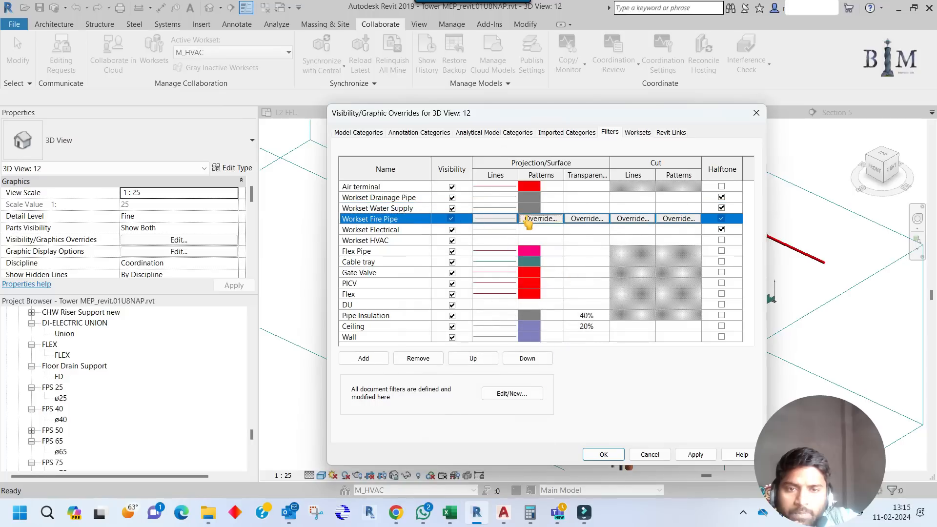
click(539, 219)
click(537, 250)
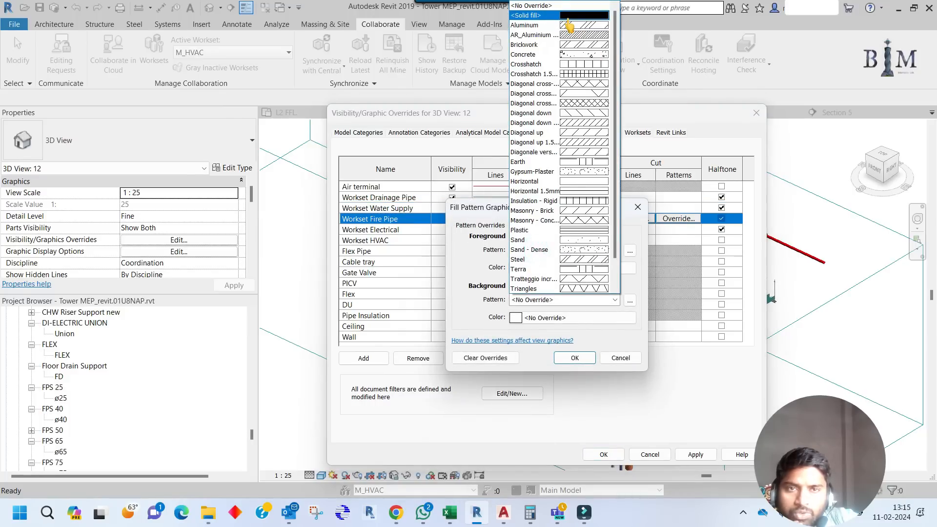
click(586, 15)
click(574, 267)
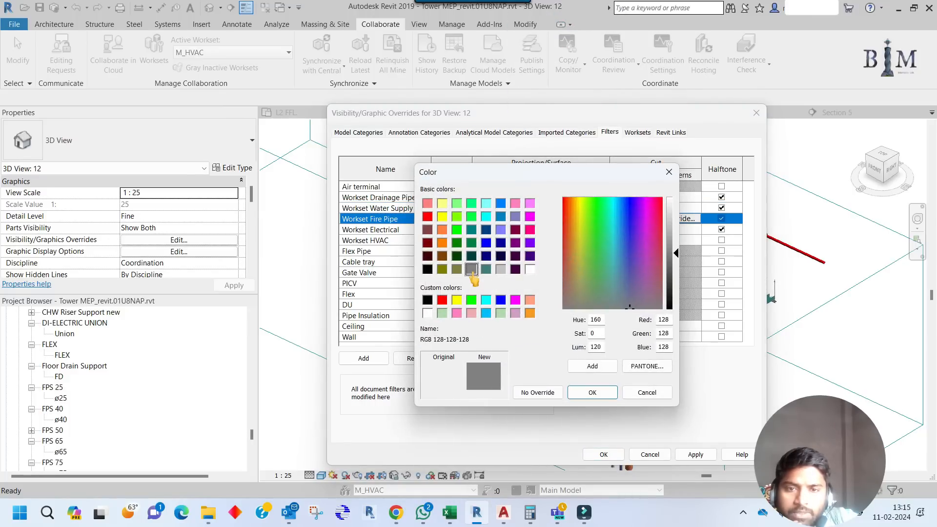
click(592, 393)
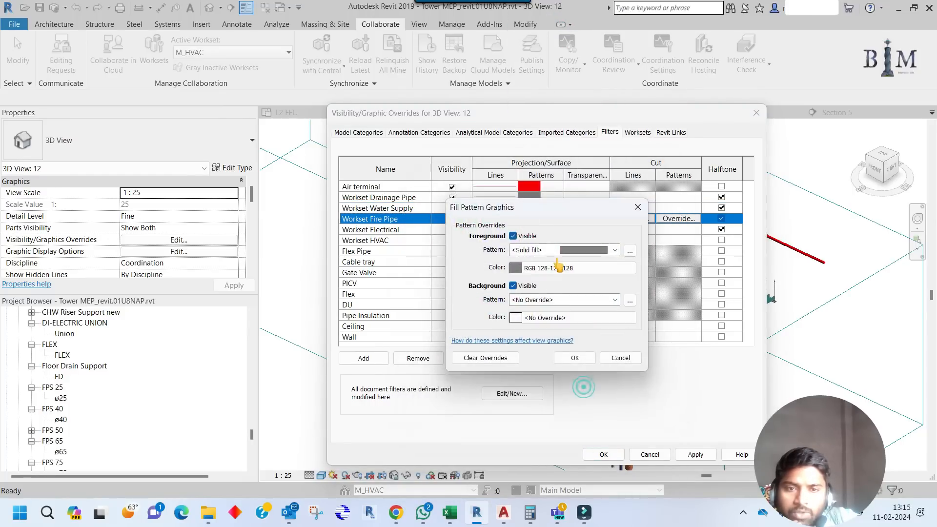
click(571, 359)
Set the Workset Electrical filter's foreground surface pattern to Aluminum in color RGB 128-128-128.
click(541, 229)
click(540, 229)
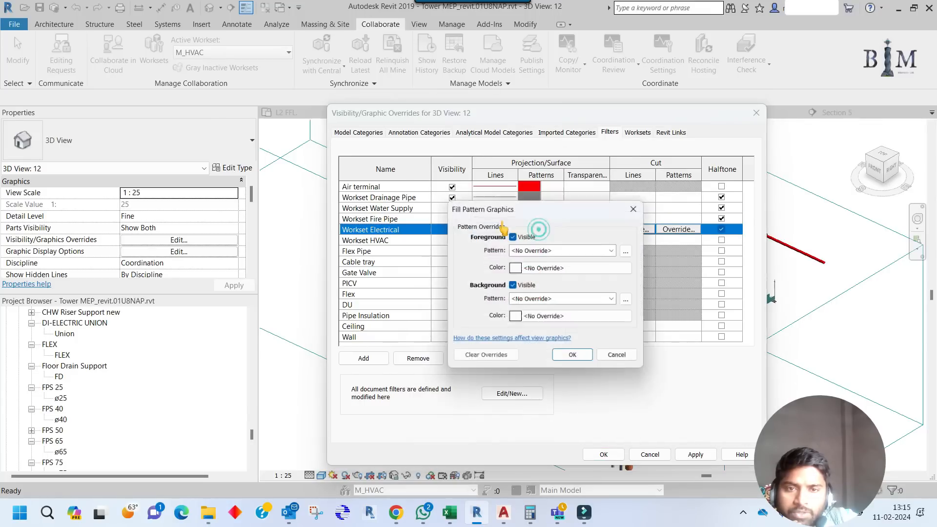
click(531, 252)
click(565, 26)
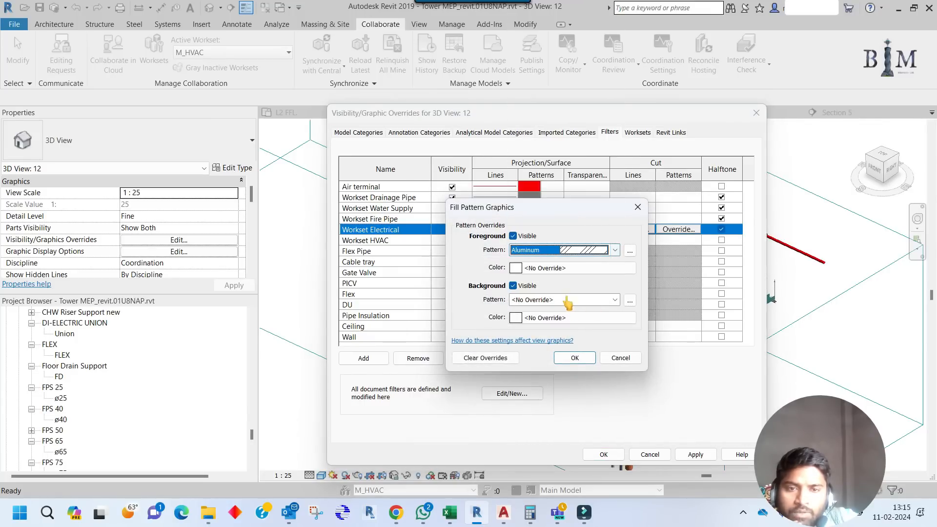
click(561, 269)
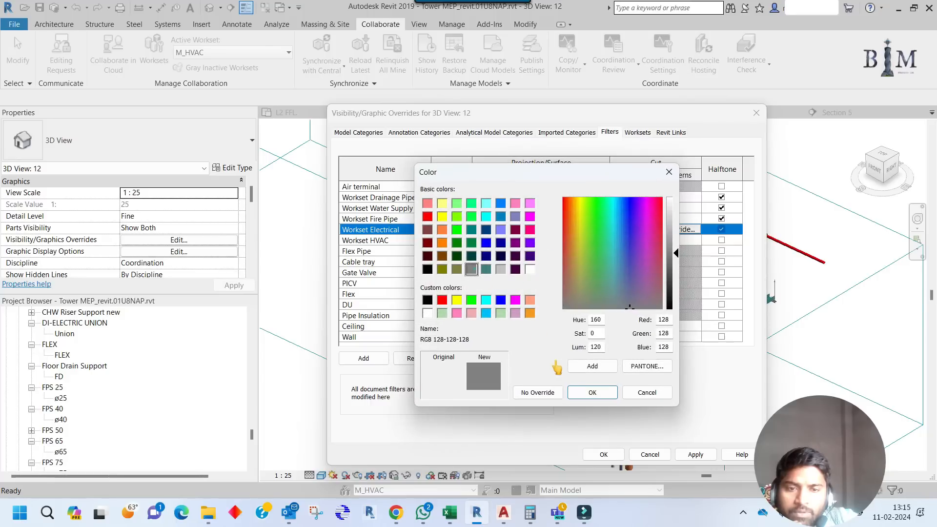
click(581, 393)
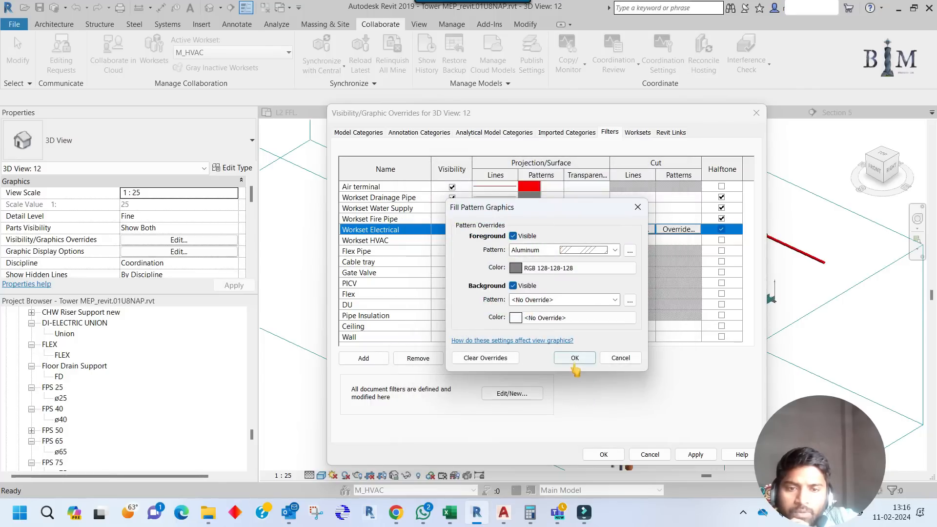
click(572, 360)
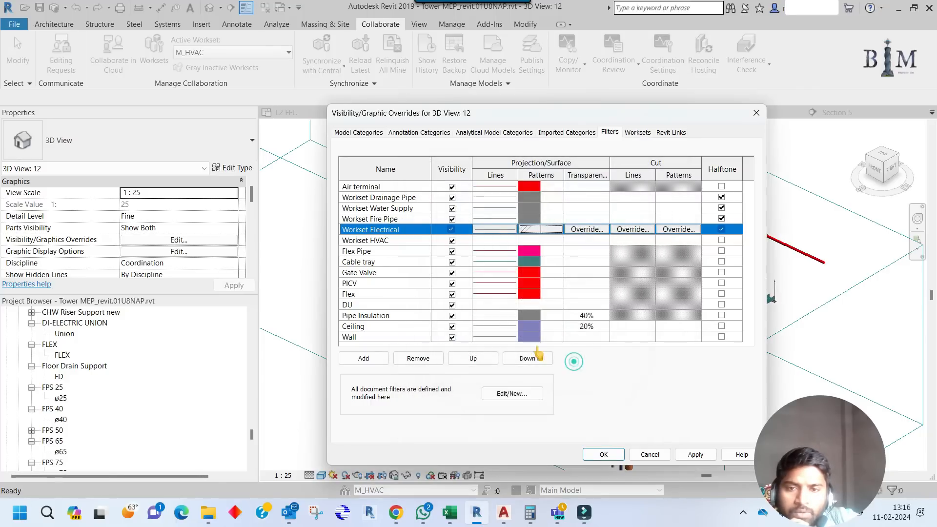
Change the Workset Electrical filter's foreground surface pattern to Solid fill.
click(541, 231)
click(556, 250)
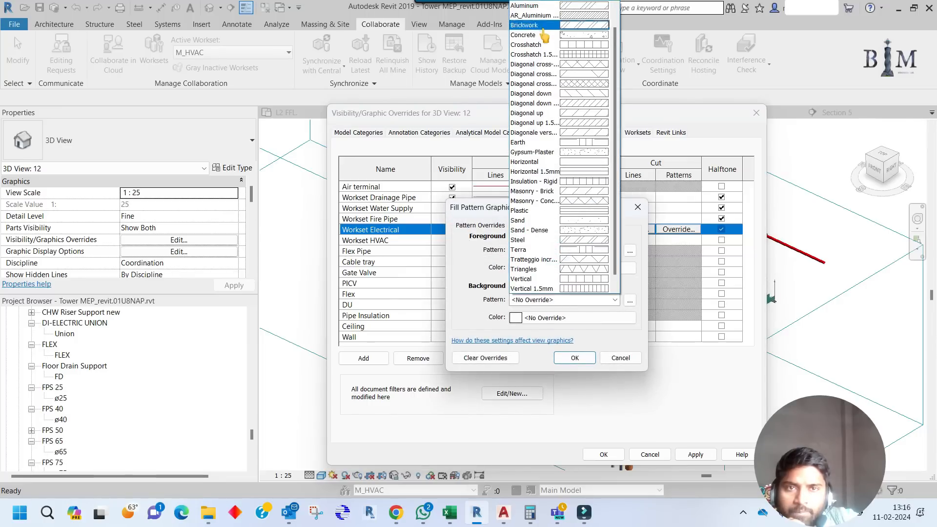
scroll(544, 35, up, 2)
click(537, 16)
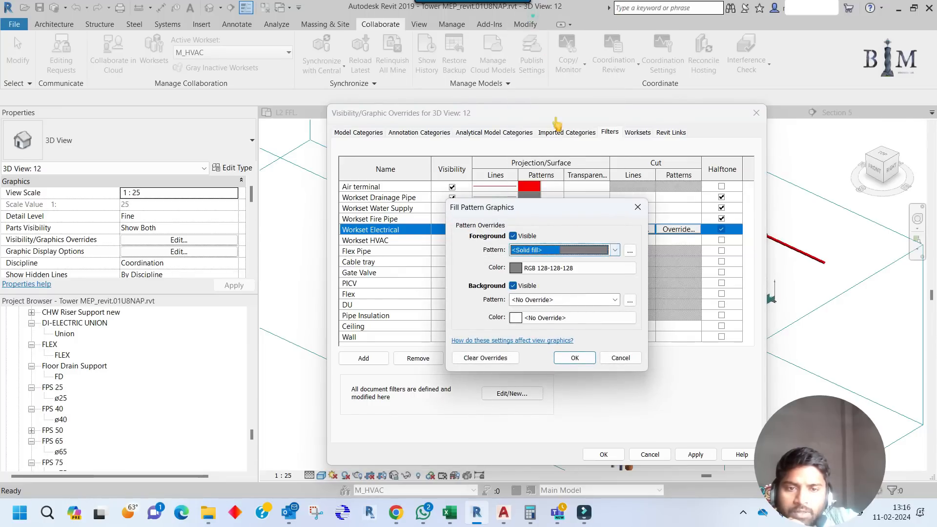
click(574, 358)
Apply the workset filter overrides to 3D view 12, leaving the Workset HVAC filter without any override.
click(403, 241)
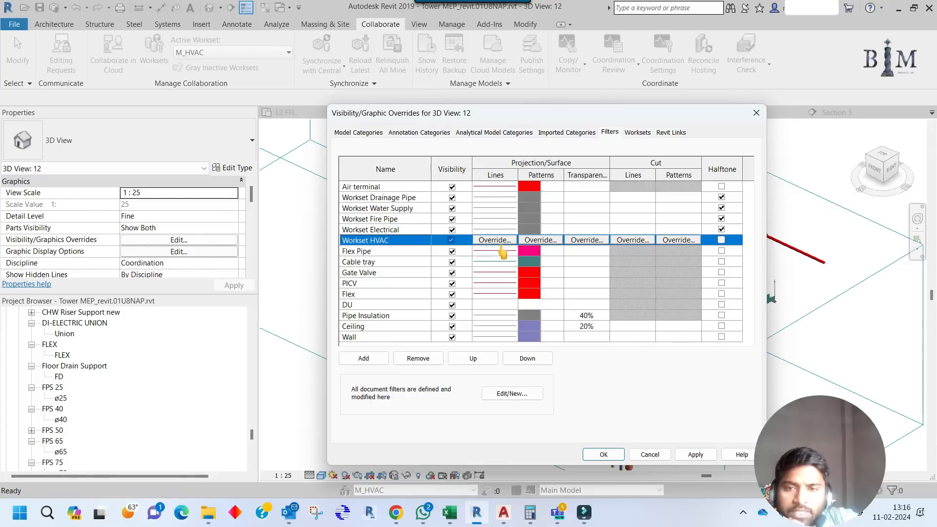
click(417, 229)
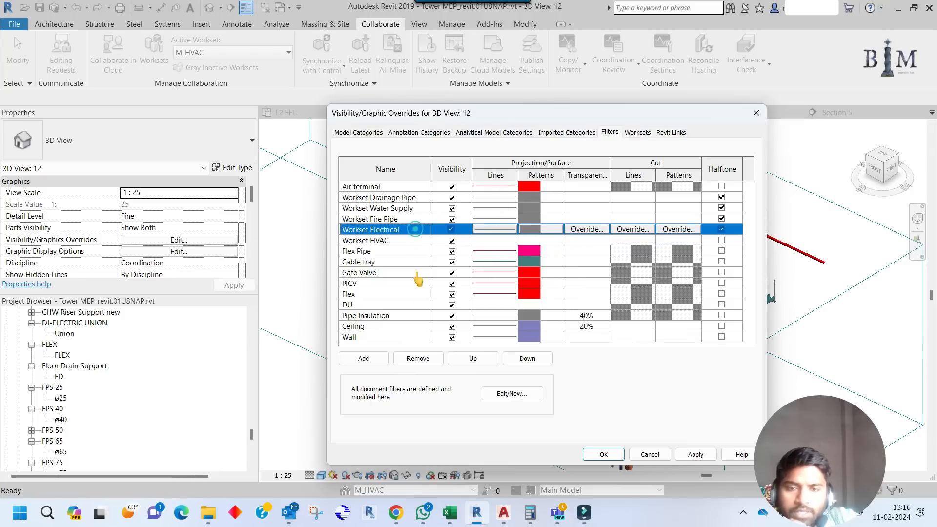
drag(516, 112, 554, 103)
click(431, 226)
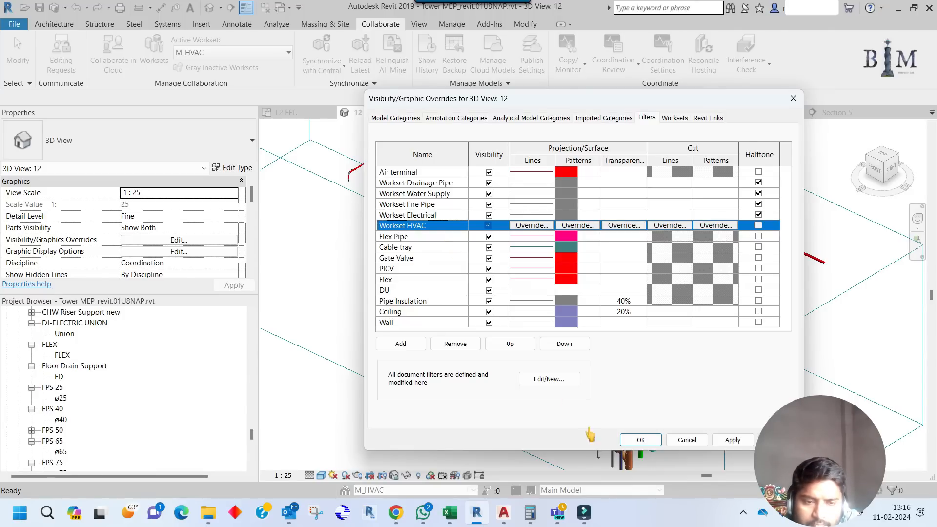
click(640, 440)
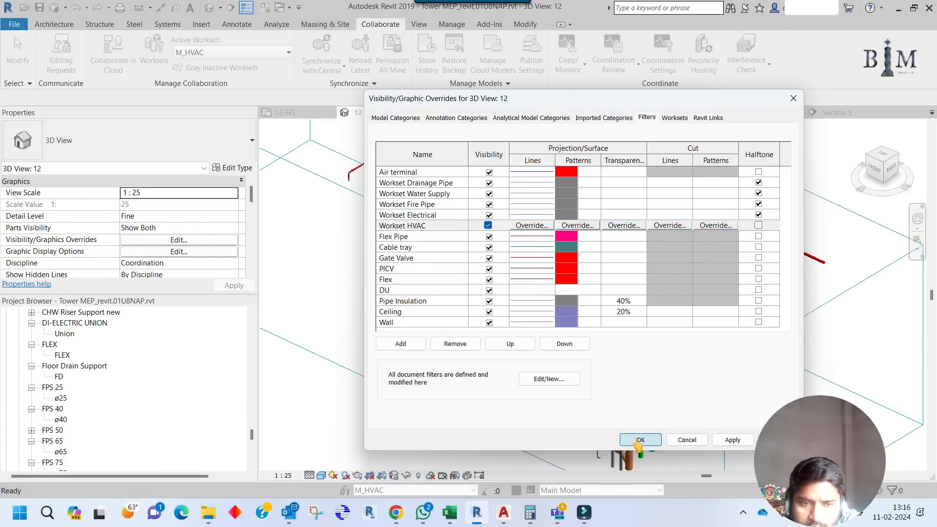
Examine the pipes, cable trays and ducts in the 3D view to check the gray halftone overrides.
scroll(495, 273, up, 5)
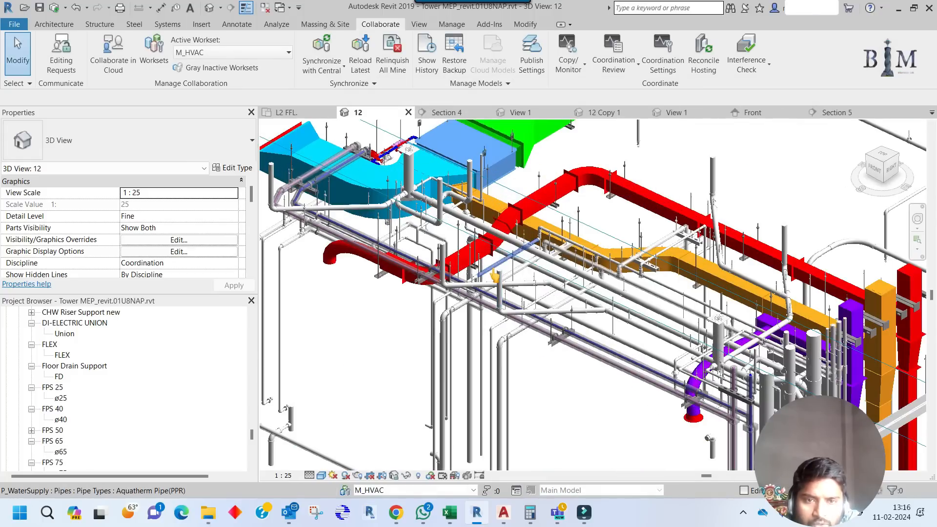
middle_drag(636, 289, 601, 303)
scroll(636, 327, down, 3)
scroll(637, 327, down, 2)
middle_drag(568, 249, 566, 259)
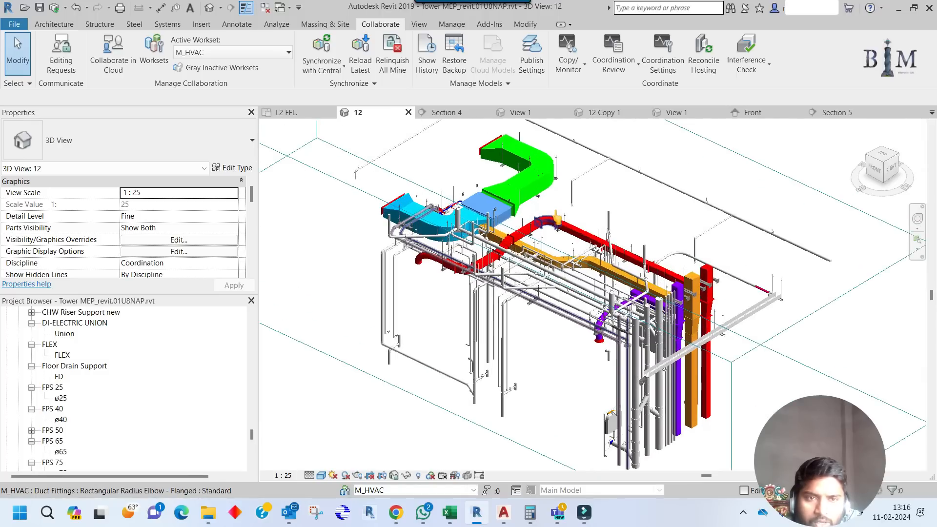
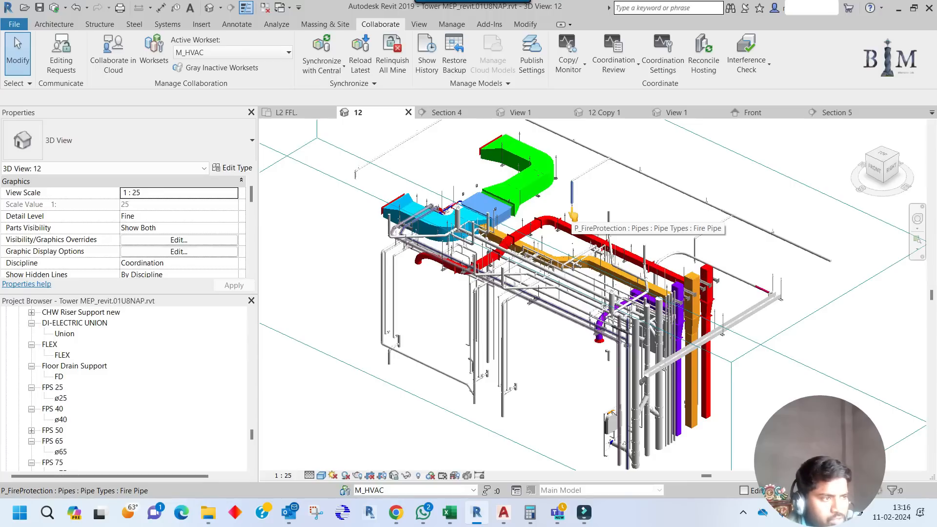
scroll(539, 293, up, 5)
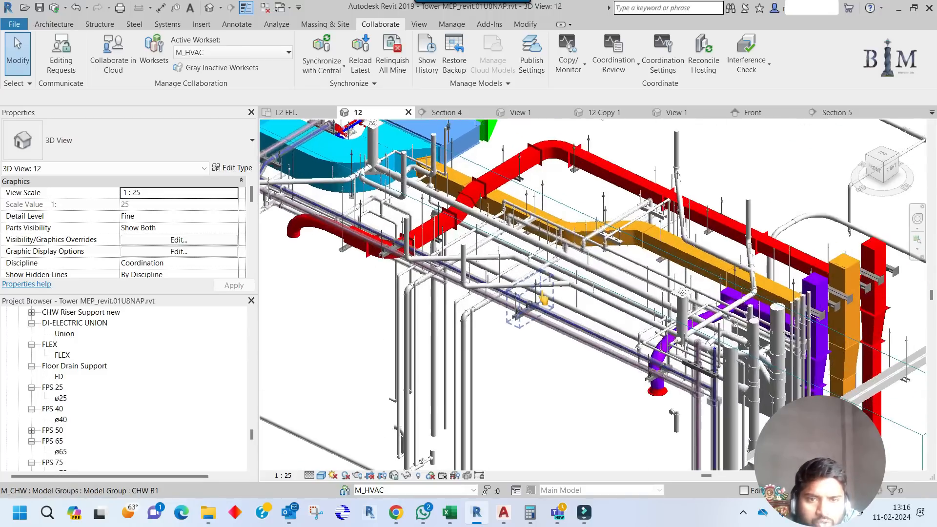
scroll(574, 352, down, 5)
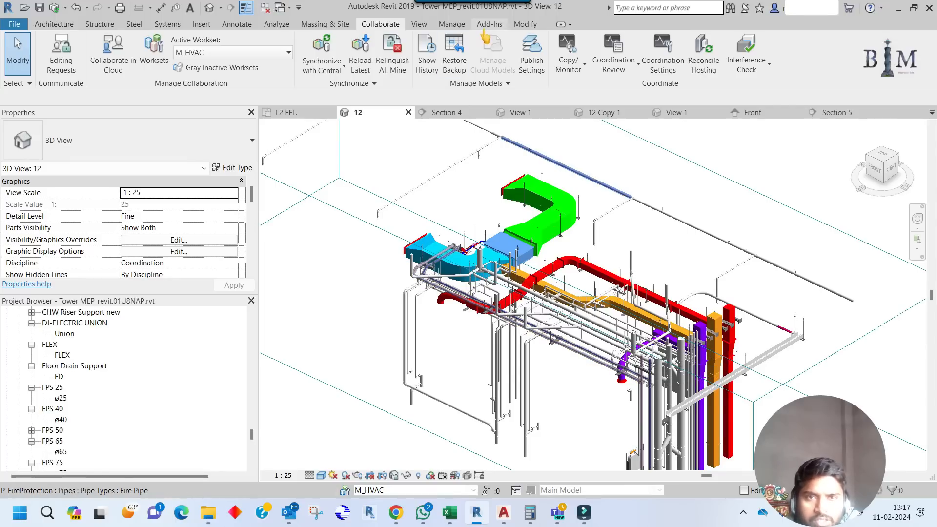
Set the project's halftone brightness to 22 in the Halftone/Underlay settings.
click(452, 24)
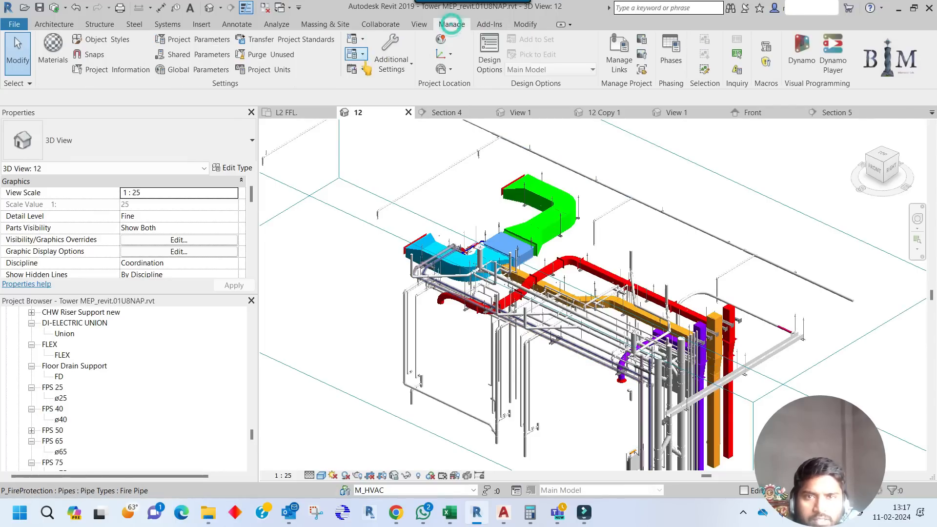
click(395, 66)
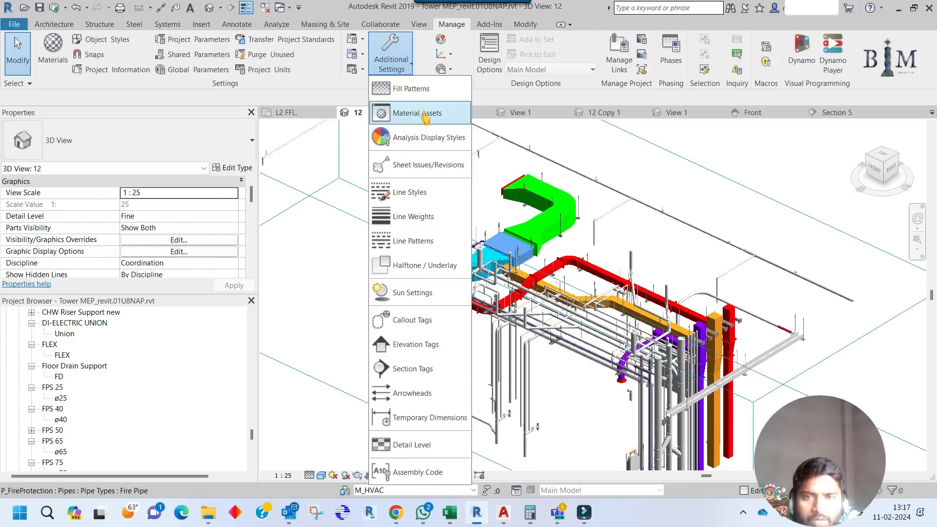
click(432, 267)
drag(470, 158, 178, 153)
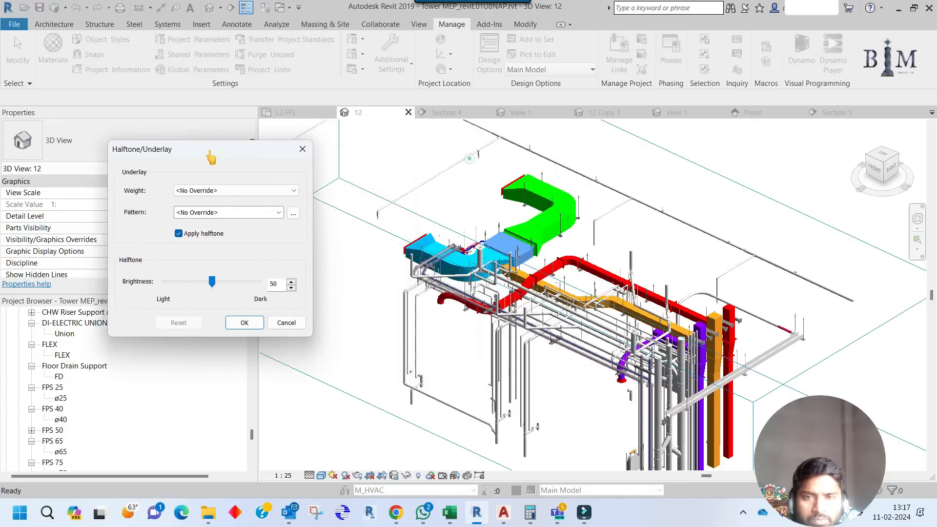
drag(205, 284, 185, 282)
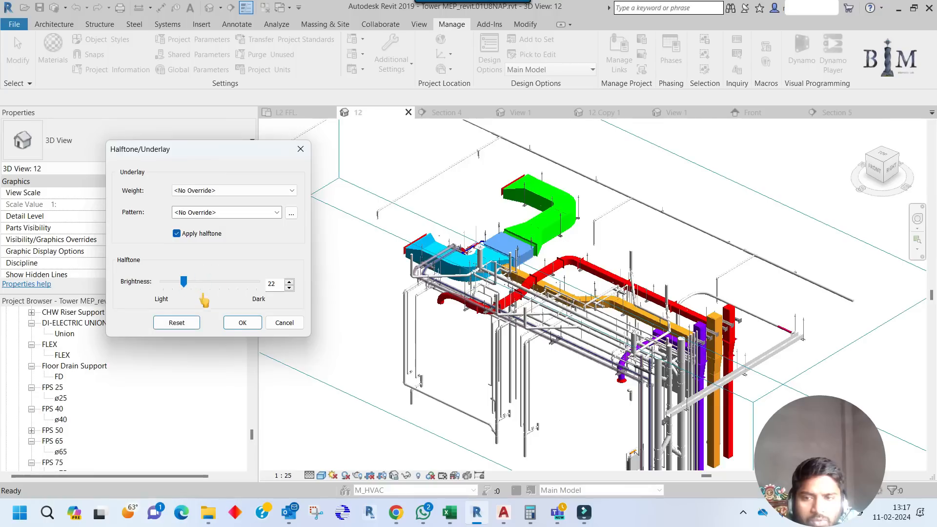
click(234, 322)
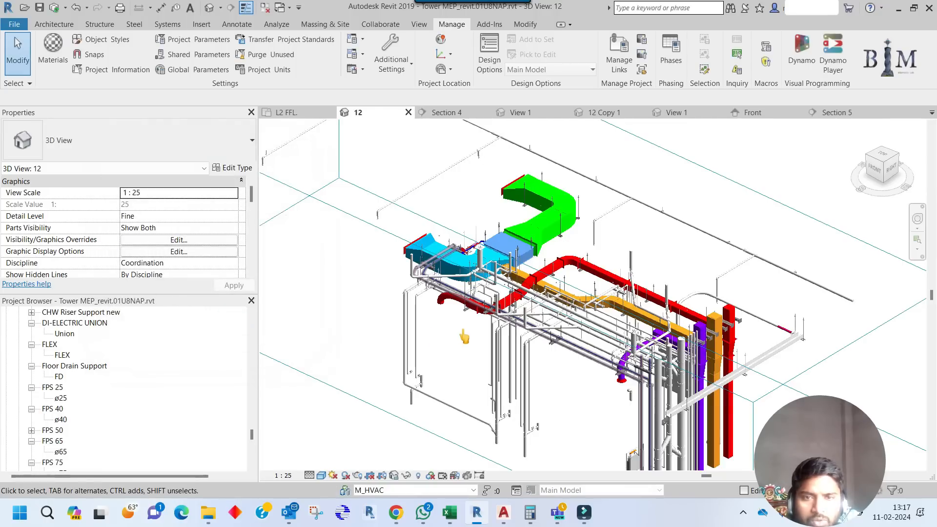
Shift the project's halftone brightness well toward Dark and check the gray pipes up close.
click(396, 74)
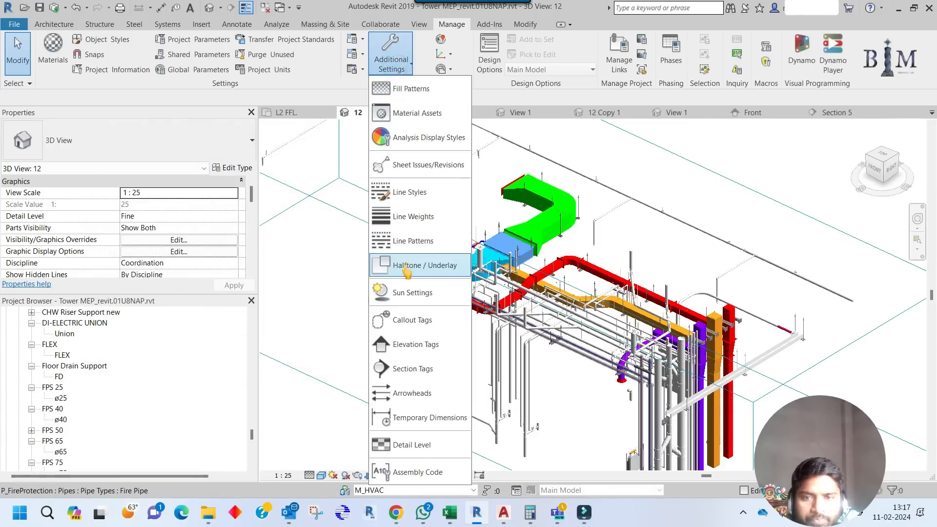
click(409, 268)
drag(186, 288, 245, 284)
click(243, 322)
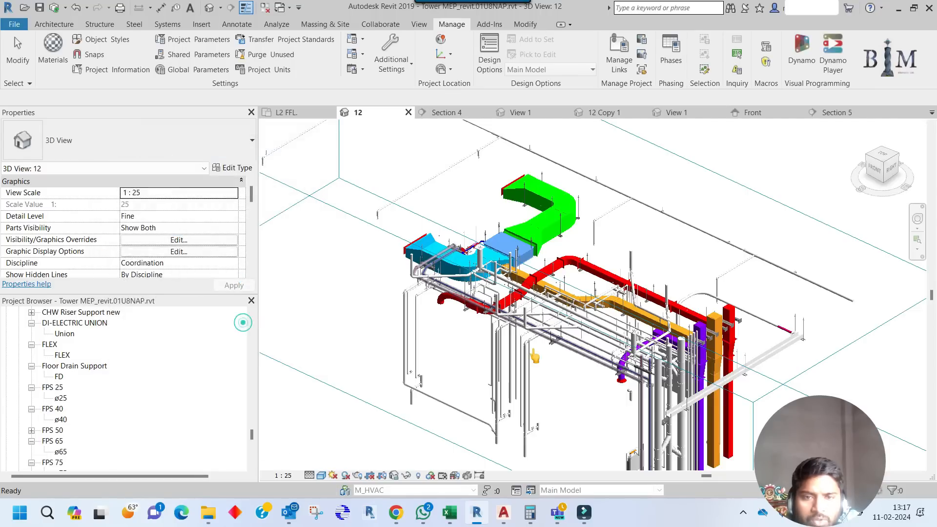
scroll(602, 343, up, 5)
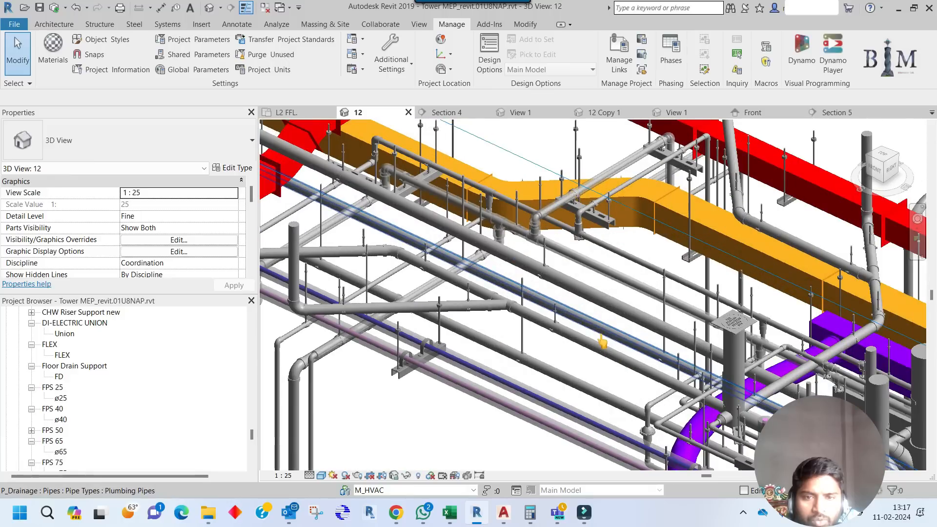
scroll(603, 343, down, 5)
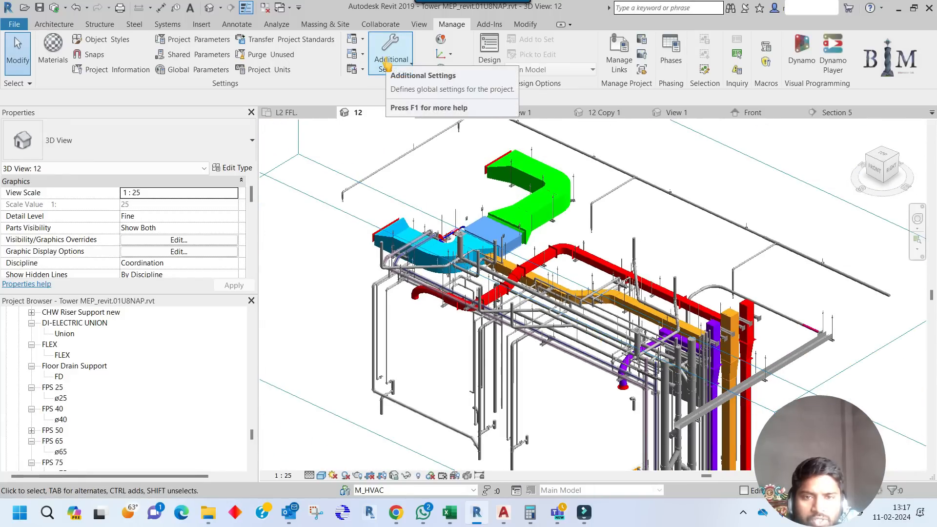
Hide the Section Boxes annotation category in 3D view 12.
scroll(522, 264, down, 3)
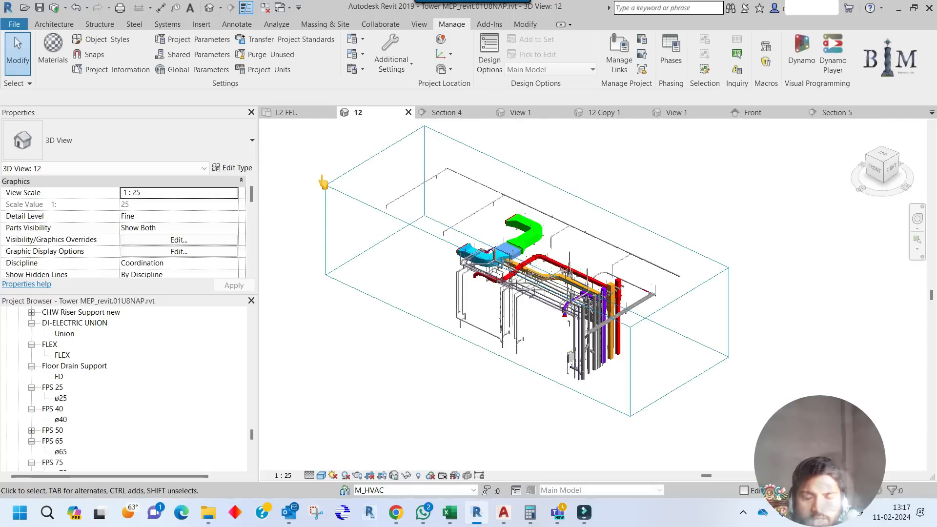
key(v)
key(g)
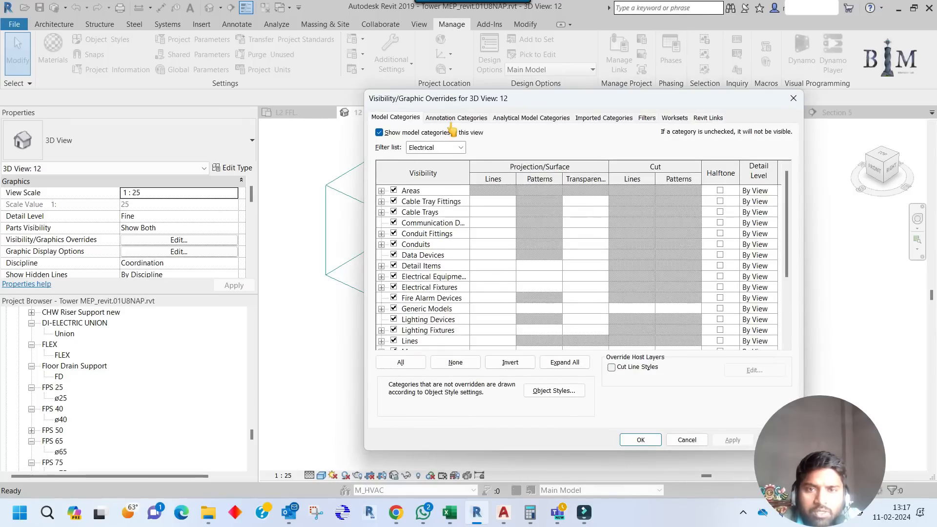
click(452, 117)
scroll(420, 254, down, 10)
click(426, 320)
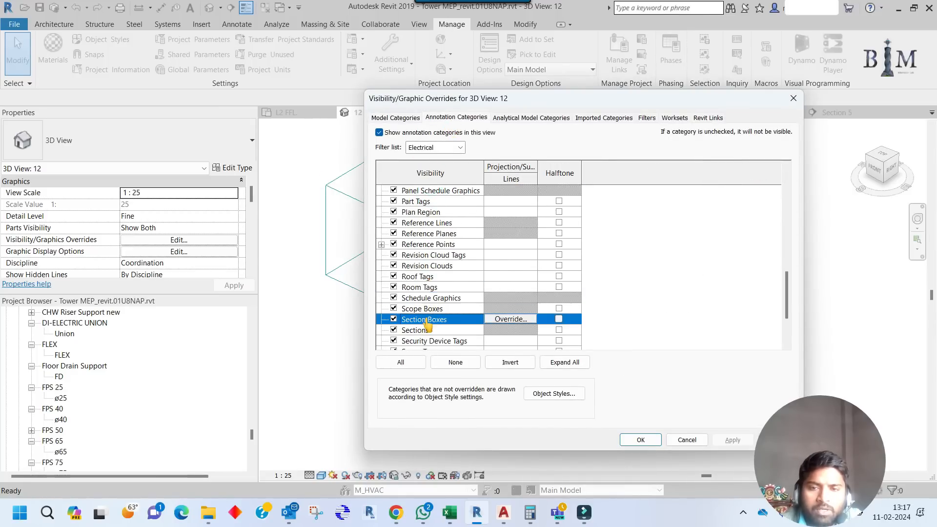
click(642, 441)
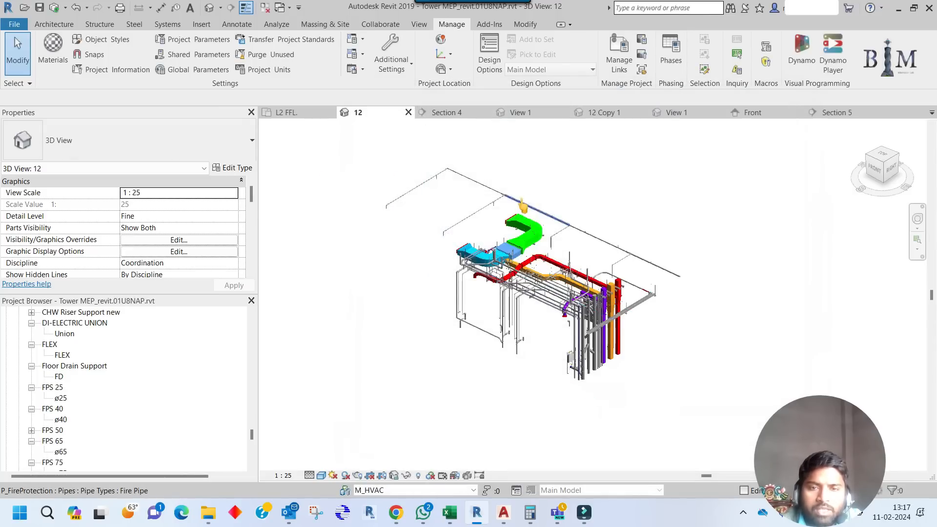
Choose Adobe PDF as the printer and open a print preview of the current window showing the MEP model.
scroll(521, 208, up, 4)
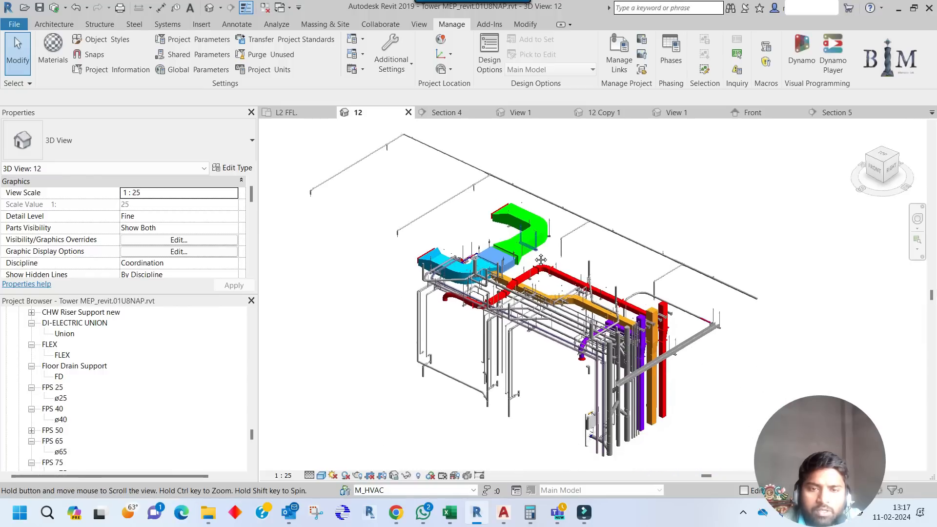
middle_drag(541, 259, 539, 259)
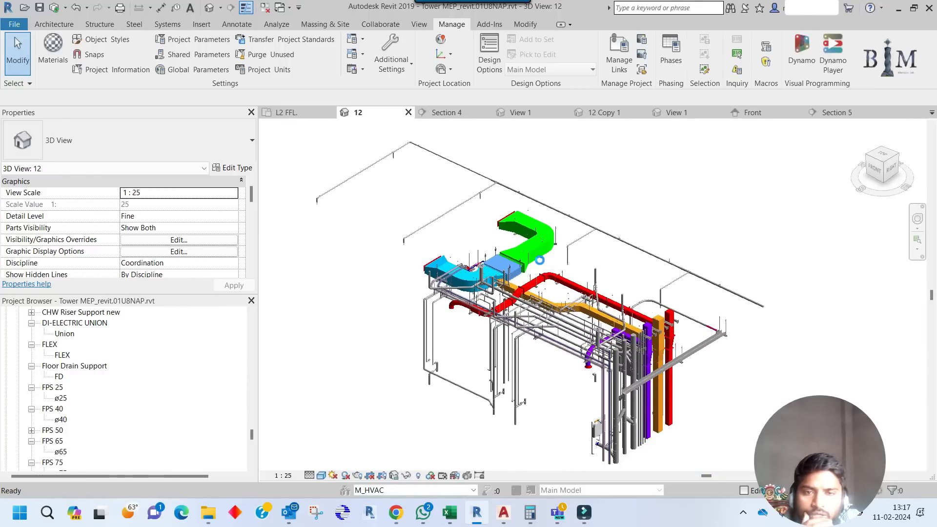
key(ctrl+p)
click(481, 136)
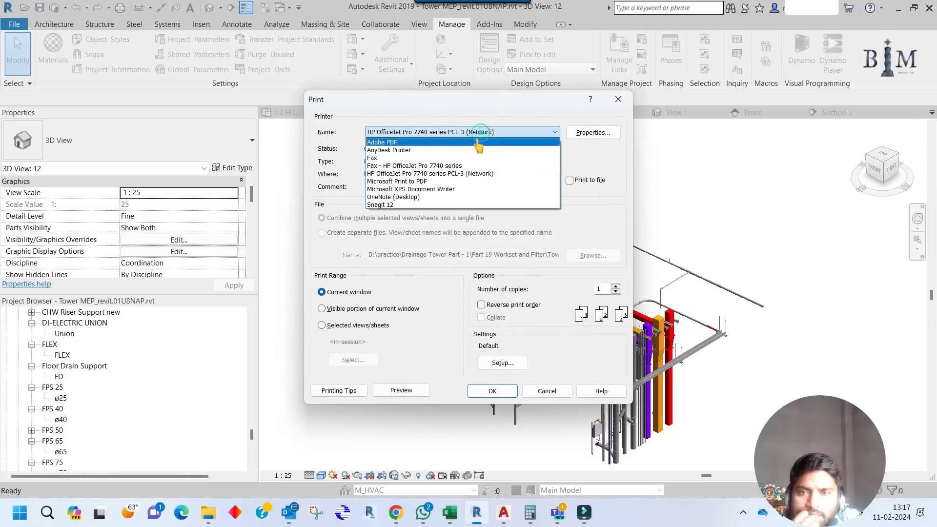
click(403, 147)
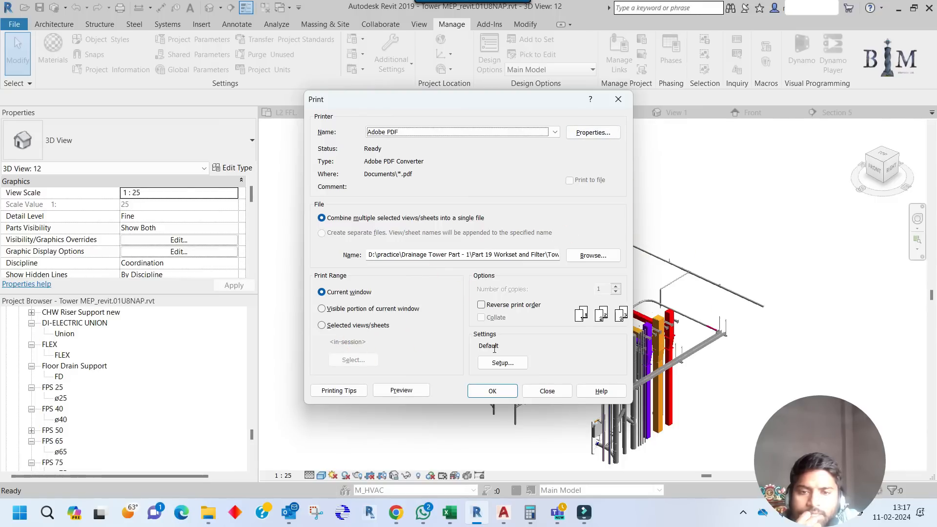
click(401, 391)
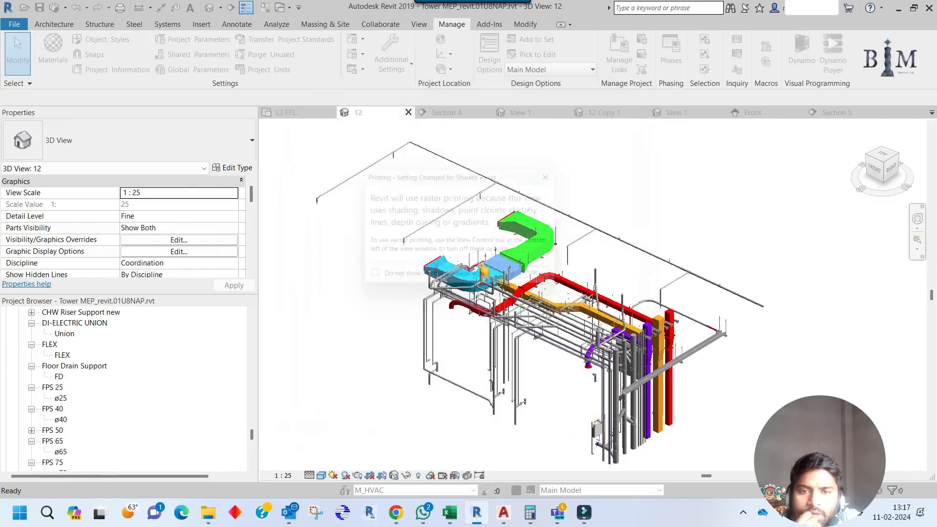
click(561, 173)
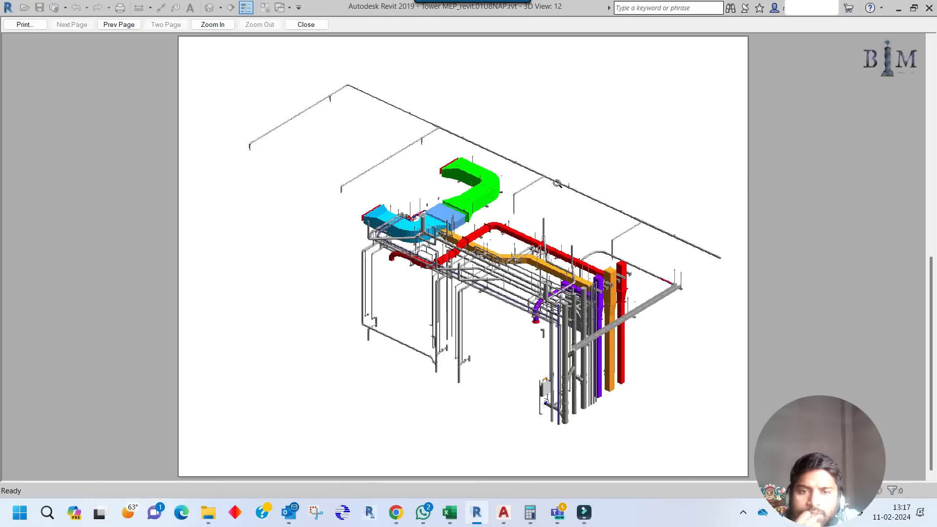
Close the print preview and set the Adobe PDF print setup's paper size to A0.
key(Escape)
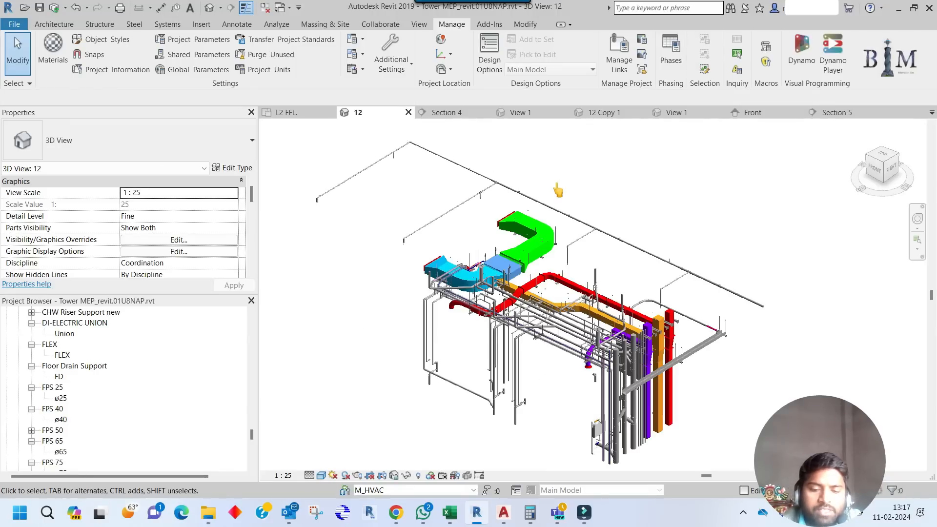
key(ctrl+p)
click(502, 362)
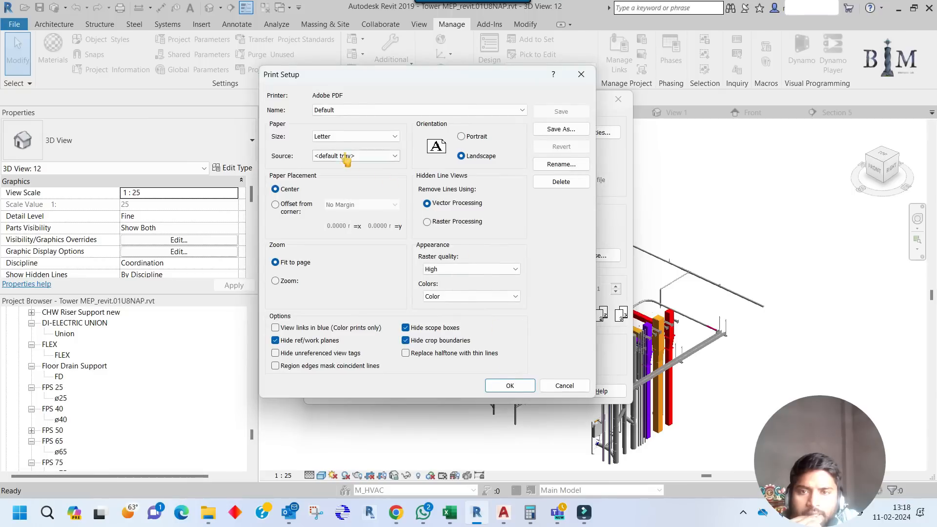
click(348, 137)
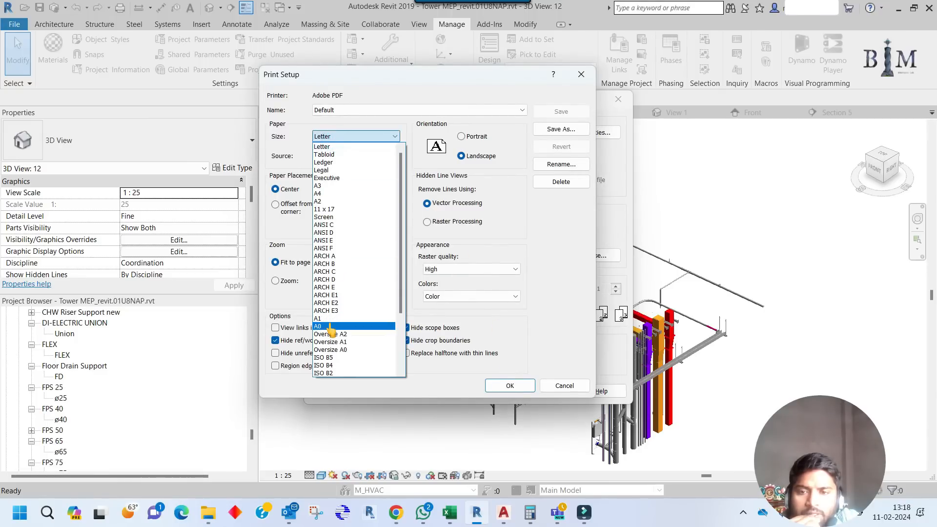
click(330, 326)
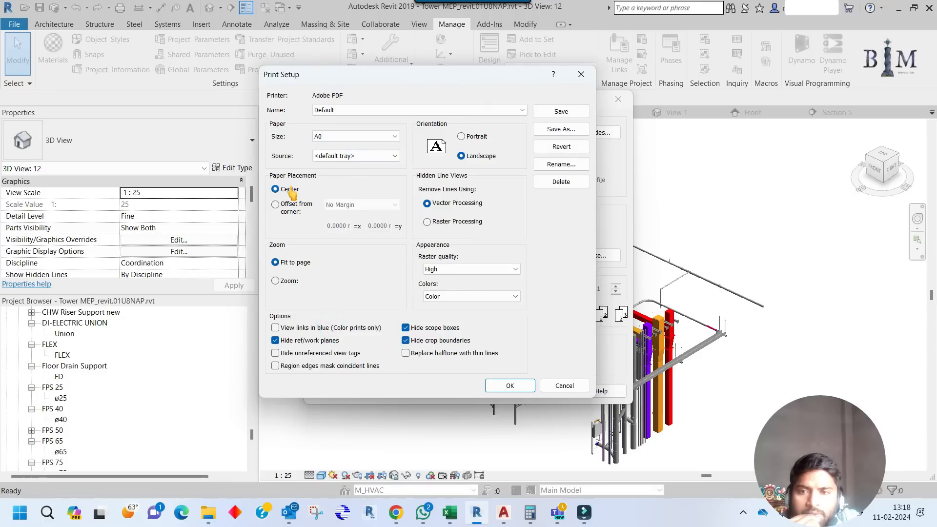
click(509, 387)
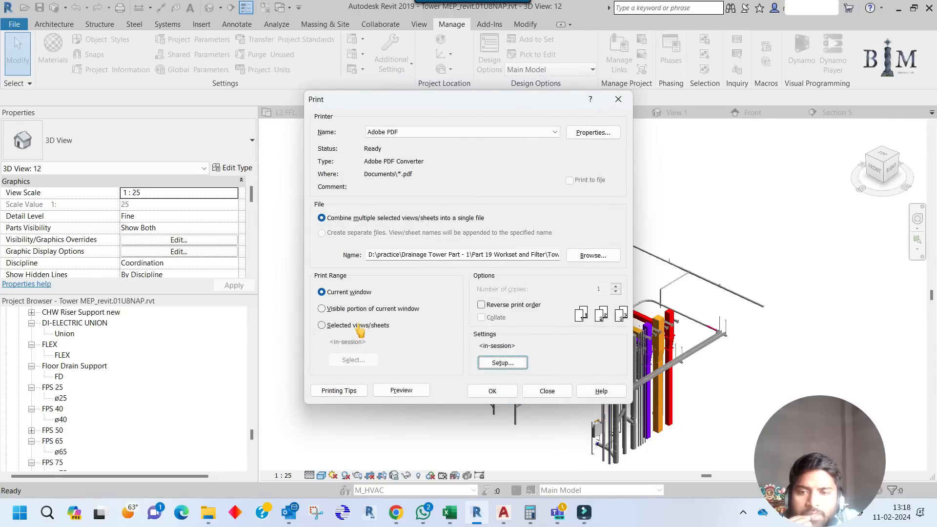
Preview the current window at the chosen paper size and print it to a PDF named Print 1.
click(483, 391)
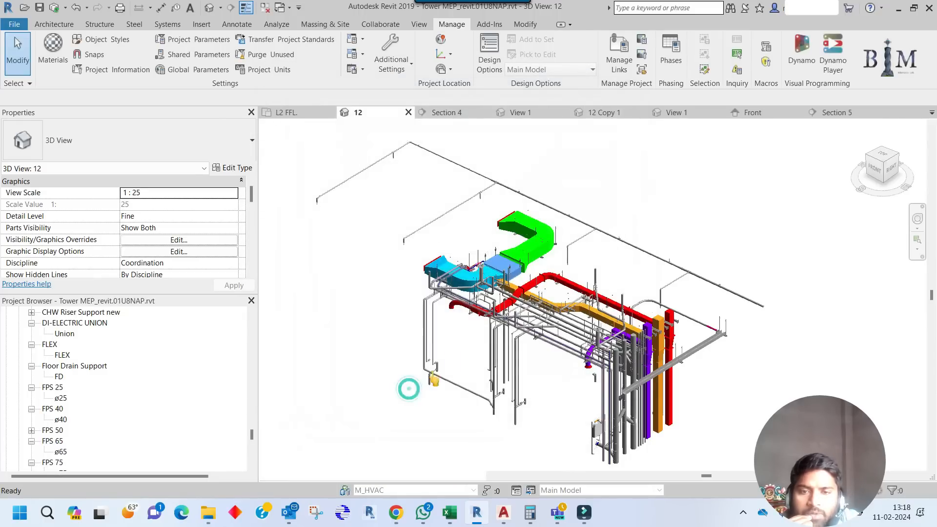
click(541, 279)
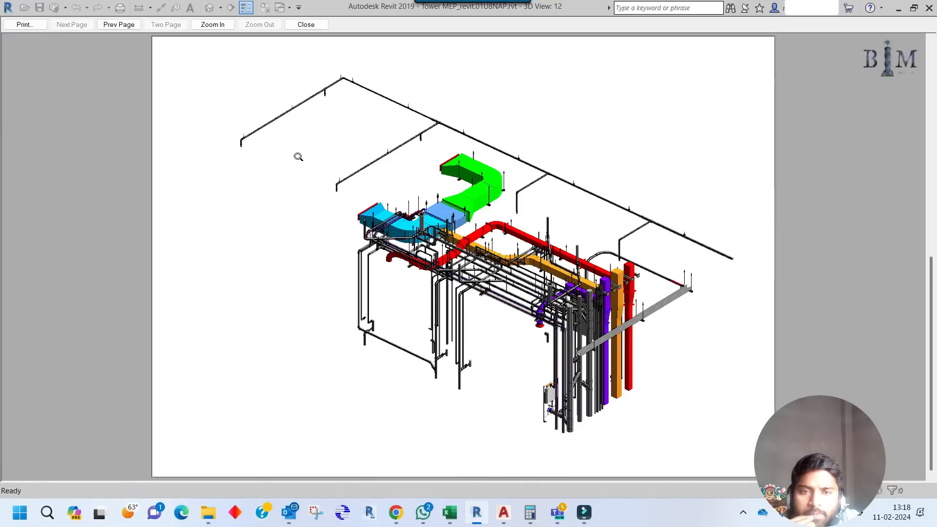
click(24, 25)
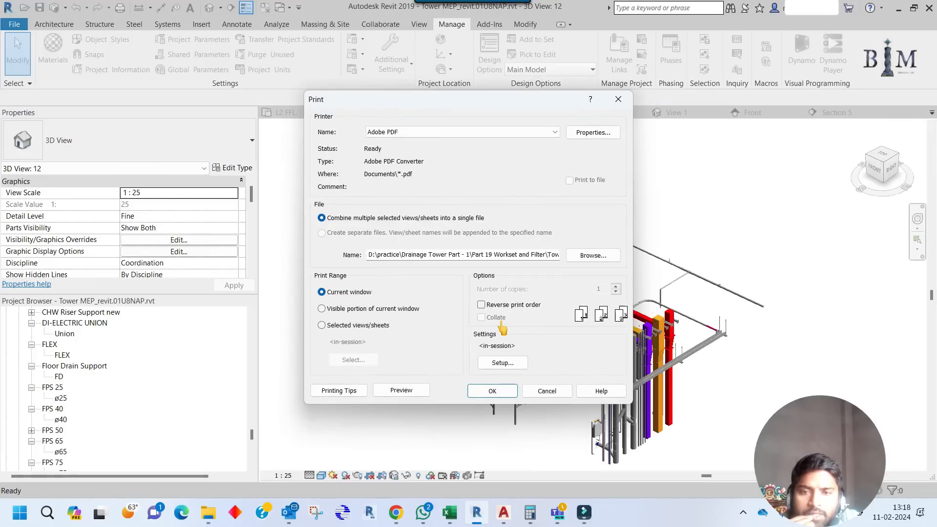
click(493, 391)
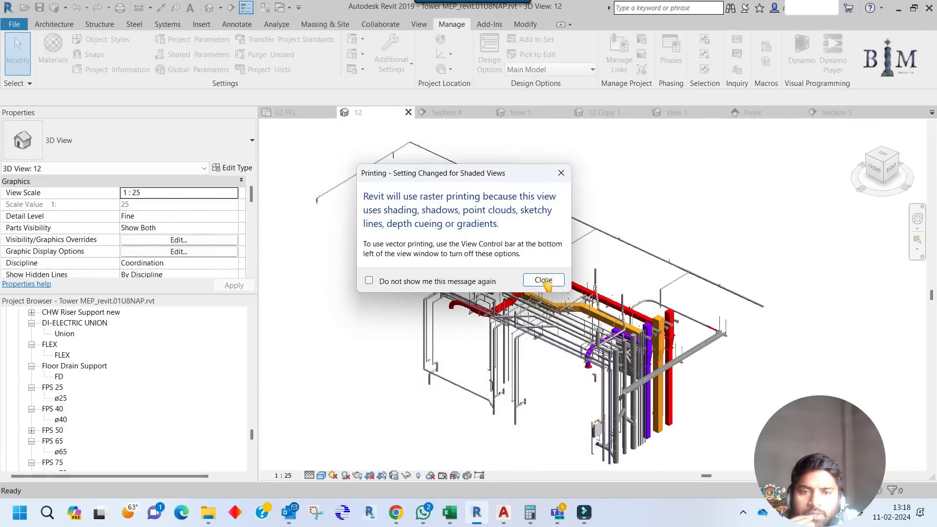
click(543, 277)
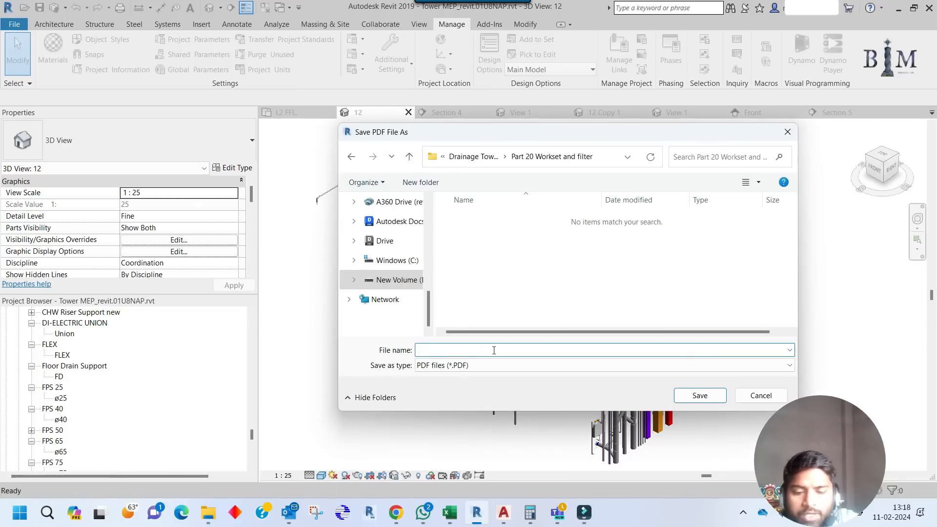
text(Print 1)
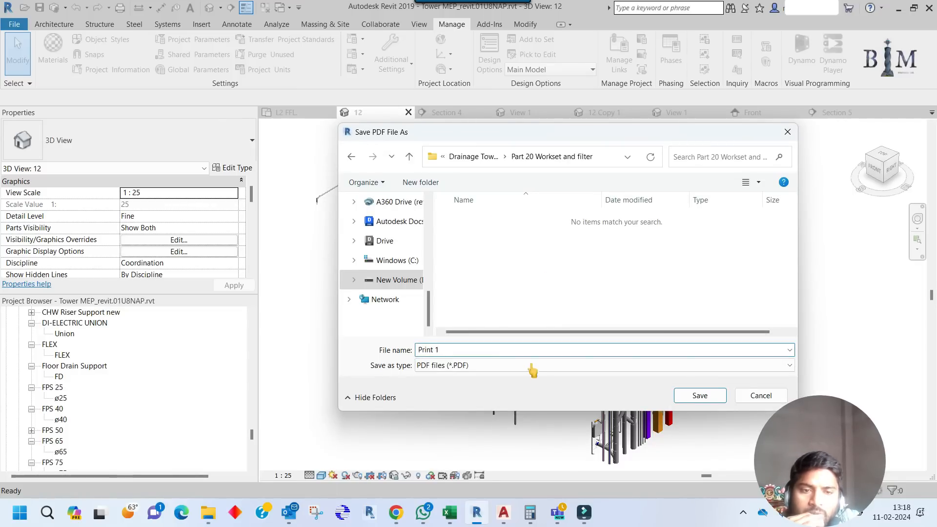
click(680, 398)
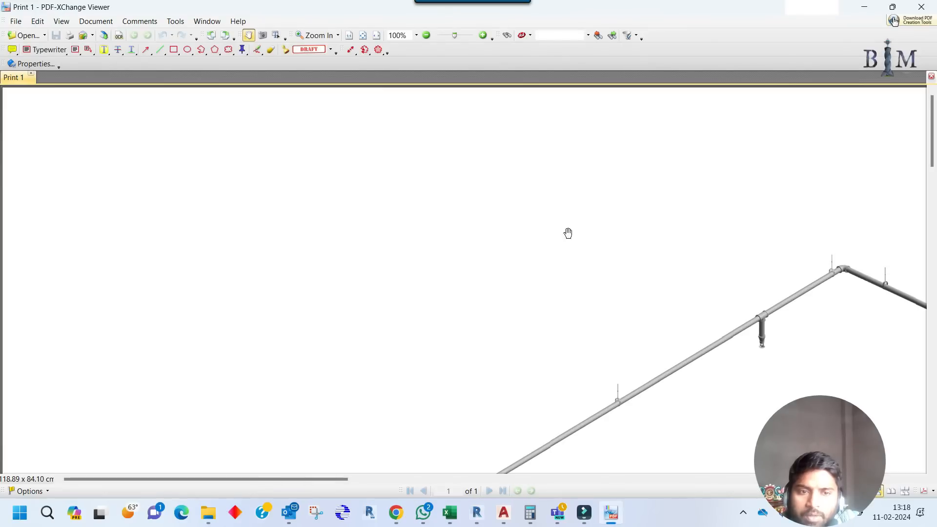
Examine the gray pipes and colored ducts up close in the Print 1 PDF, ending on the whole page.
ctrl+scroll(447, 264, down, 2)
middle_click(503, 309)
ctrl+scroll(584, 336, up, 6)
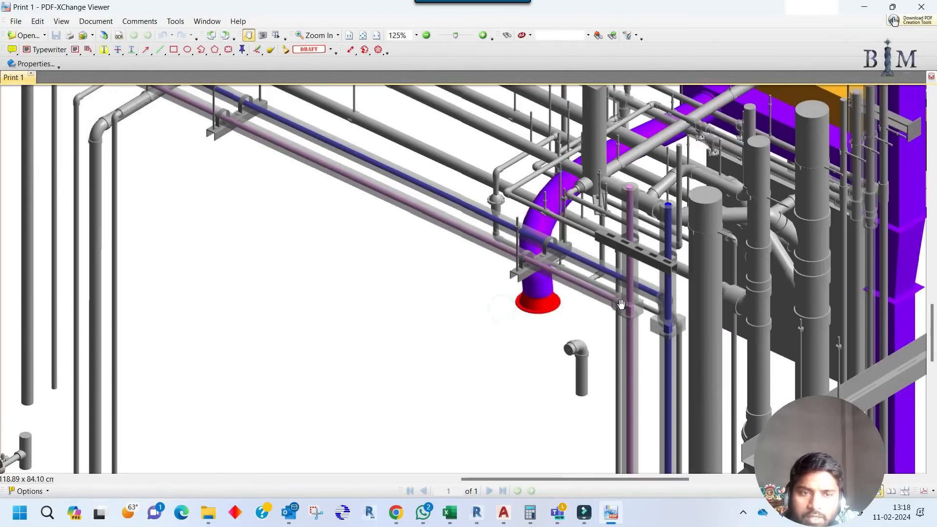
ctrl+scroll(639, 302, down, 3)
ctrl+scroll(658, 265, up, 3)
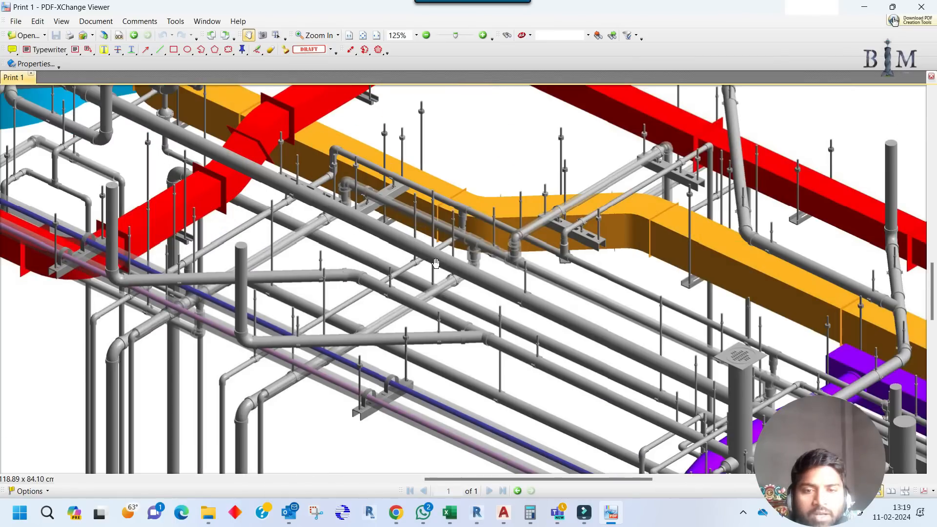
key(ctrl+0)
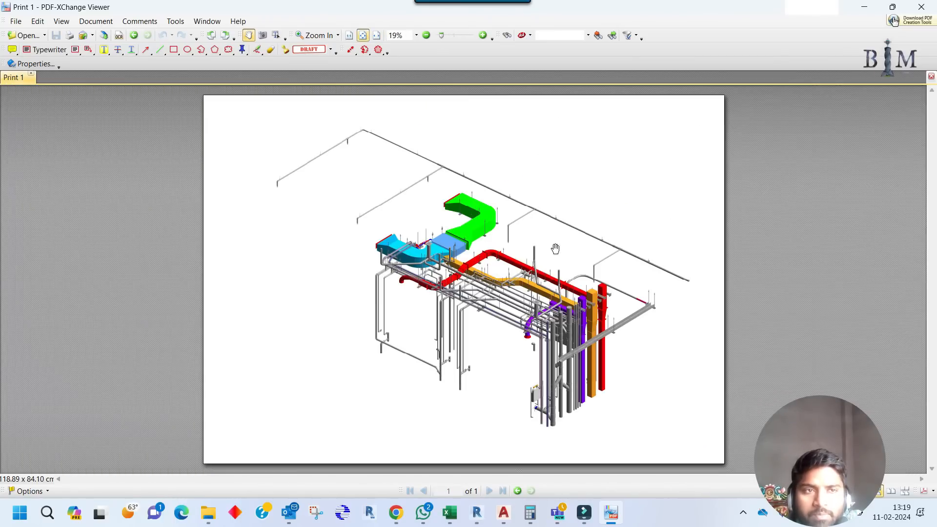
Switch back to Revit and set the project's halftone brightness to 31 in the Halftone/Underlay settings.
key(alt+Tab)
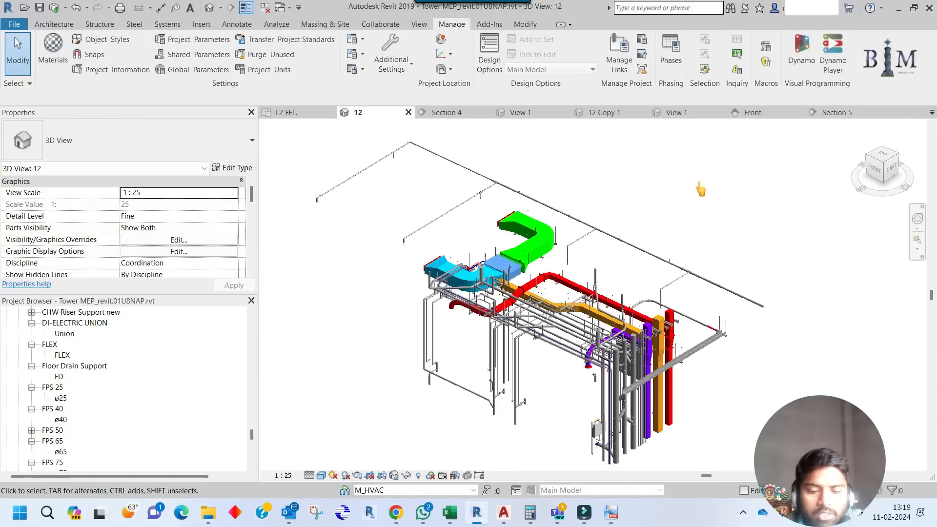
click(391, 61)
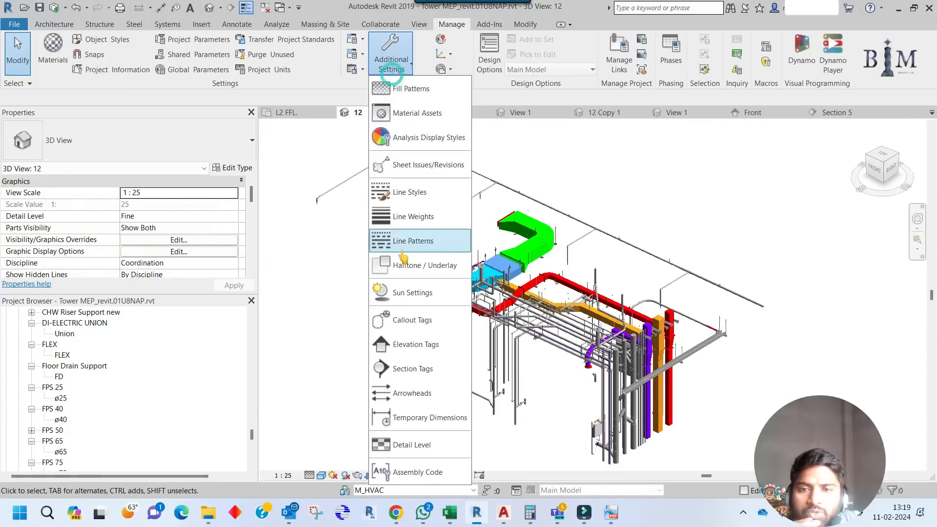
click(412, 262)
drag(245, 282, 194, 284)
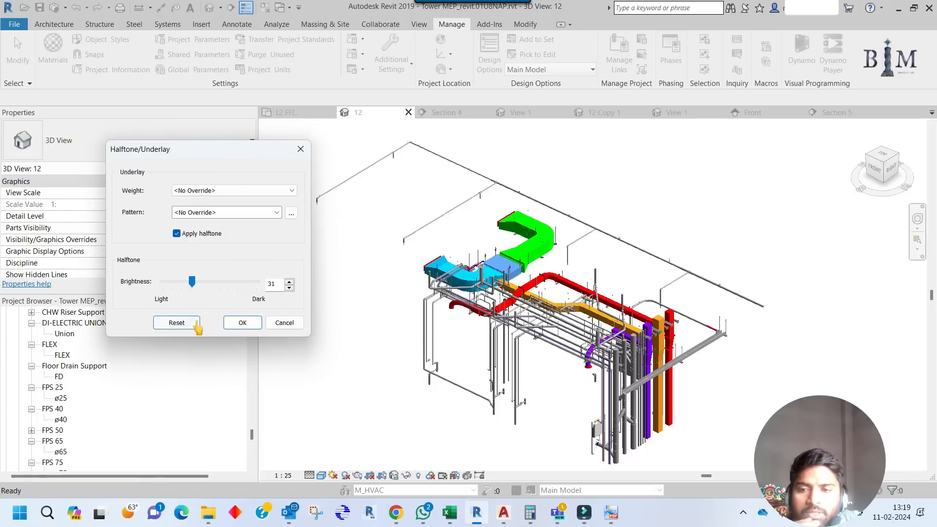
click(242, 323)
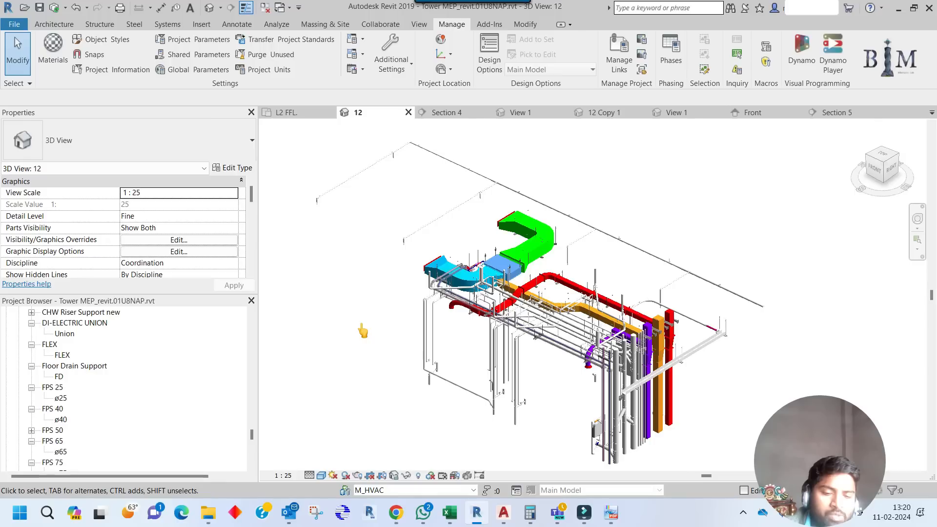
Preview the current window of 3D view 12 and print it to a second PDF named Print 2 in the same folder.
key(ctrl+p)
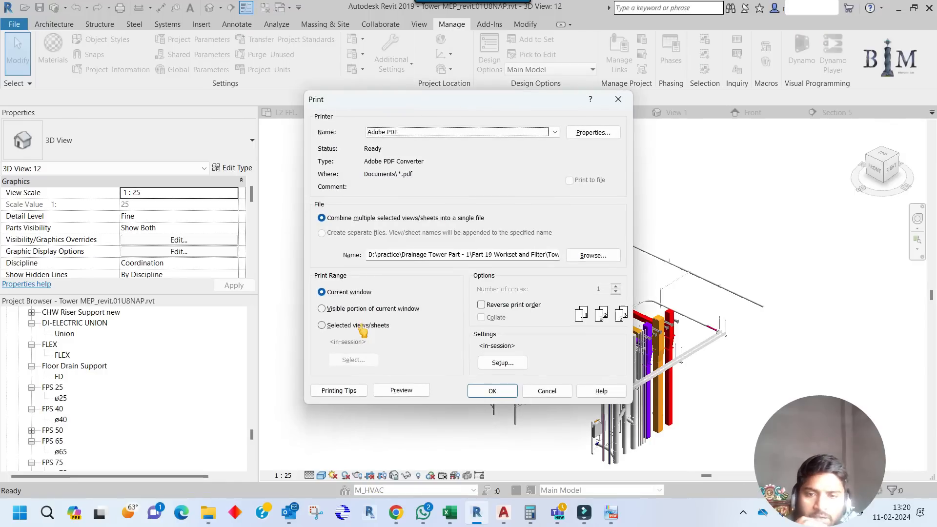
click(396, 391)
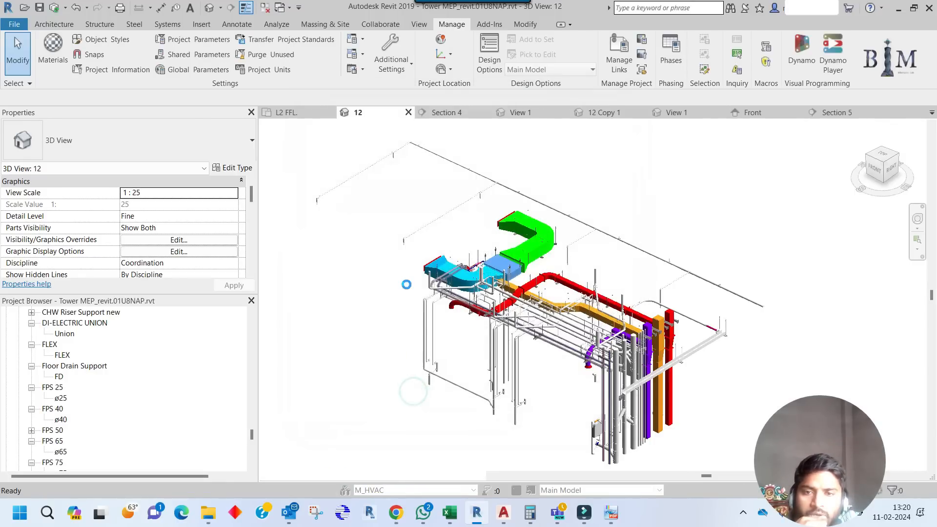
click(544, 280)
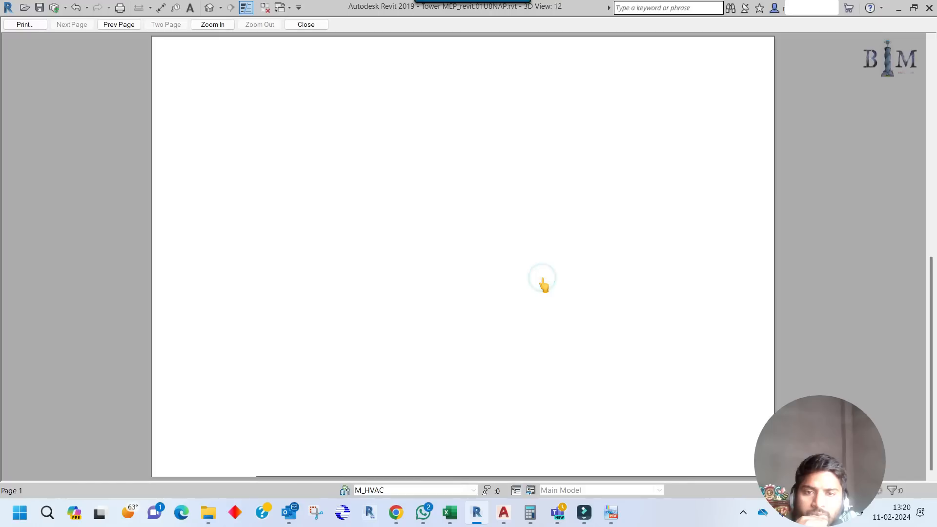
click(24, 25)
click(488, 391)
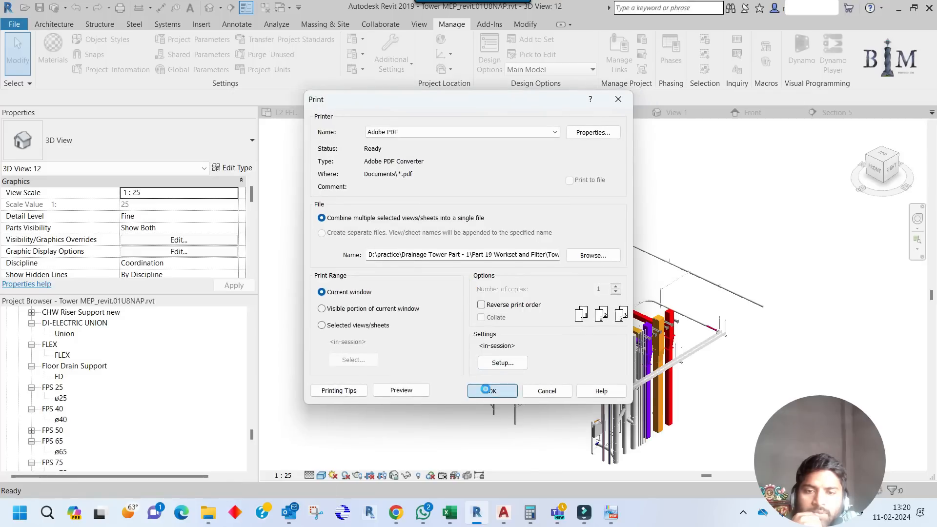
click(537, 281)
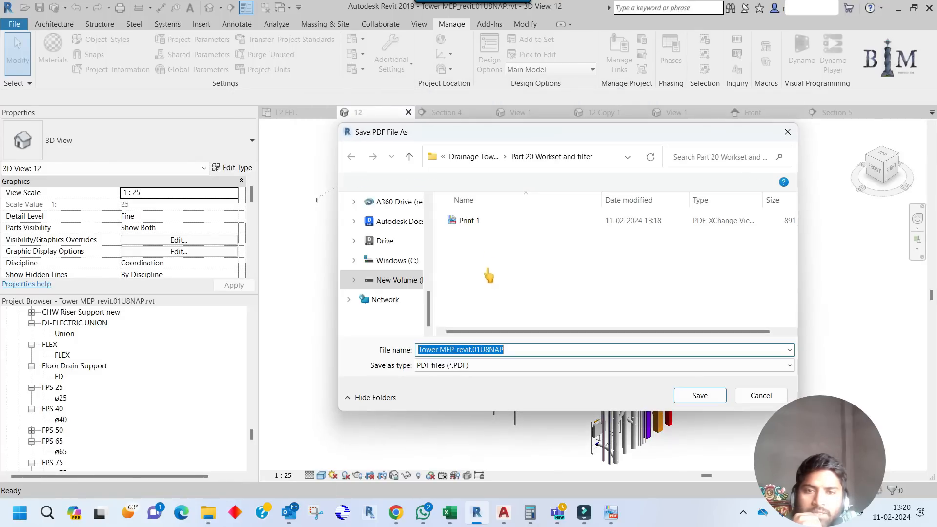
click(479, 226)
click(438, 349)
click(438, 350)
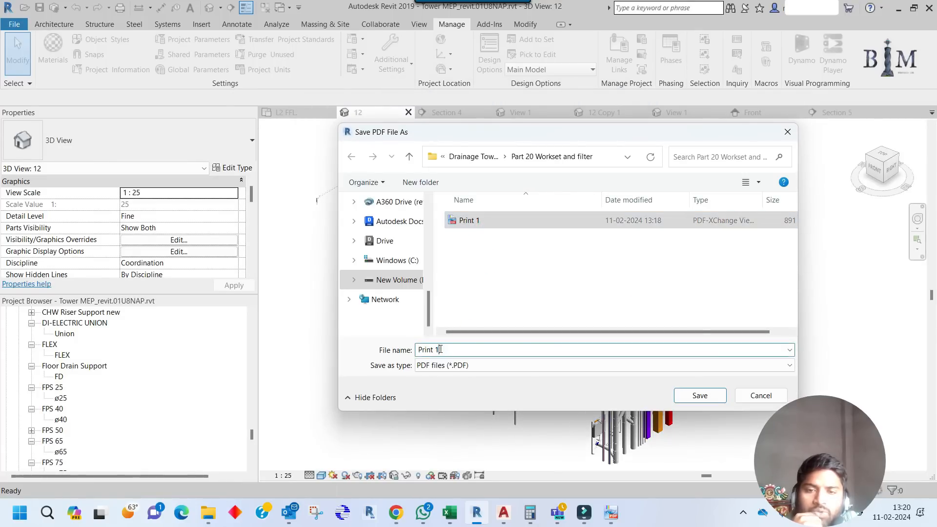
key(BackSpace)
text(2)
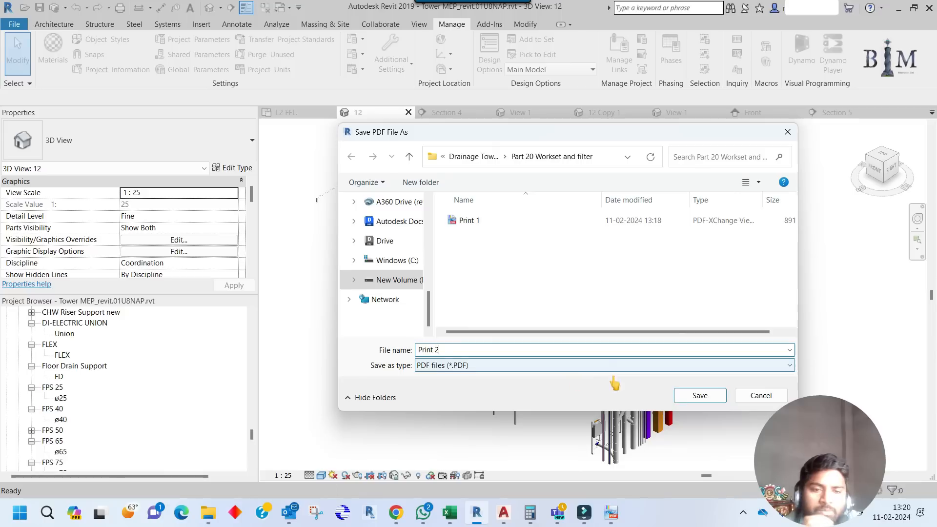
click(700, 396)
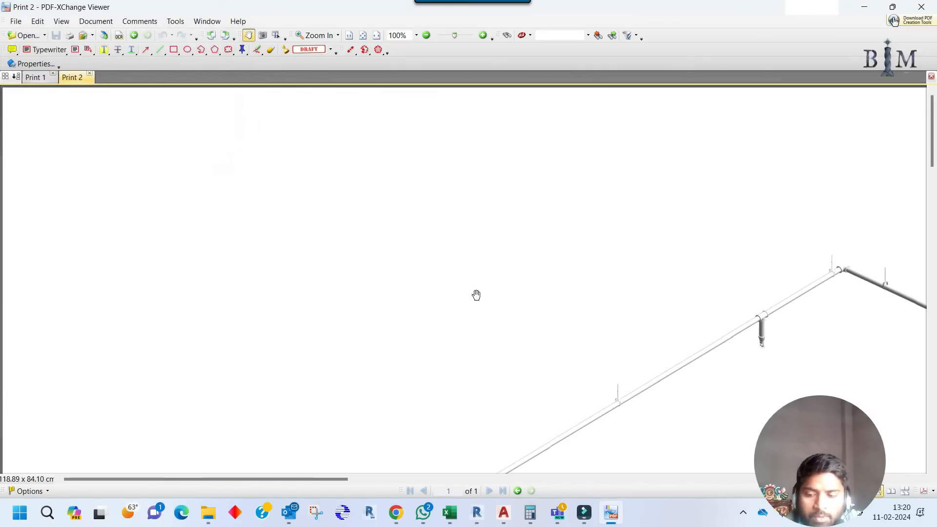
Examine the halftoned pipes around the purple duct and risers in the Print 2 PDF.
ctrl+scroll(468, 289, down, 2)
ctrl+scroll(639, 323, up, 4)
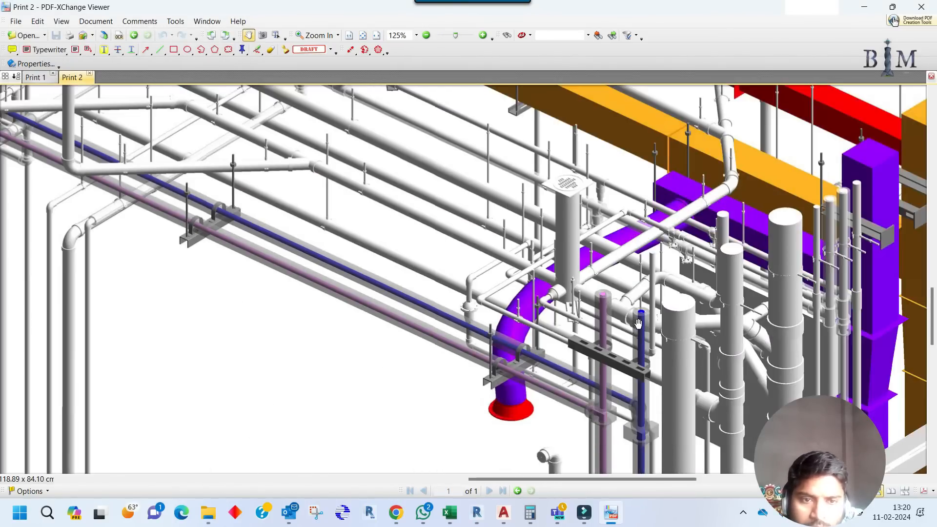
drag(663, 326, 510, 301)
ctrl+scroll(525, 295, down, 1)
drag(473, 246, 523, 314)
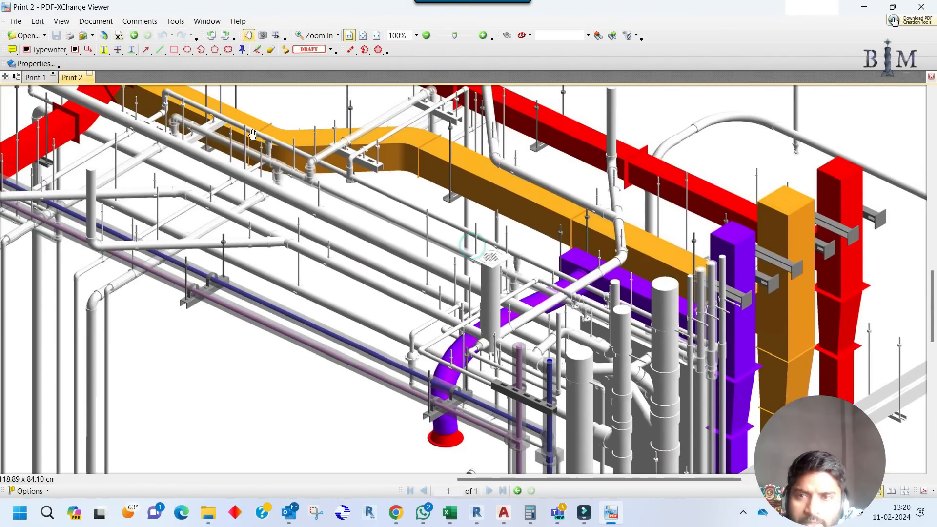
Compare the pipe shades near the risers between the Print 1 and Print 2 PDFs, ending on an overview of Print 2.
click(37, 78)
ctrl+scroll(559, 328, up, 3)
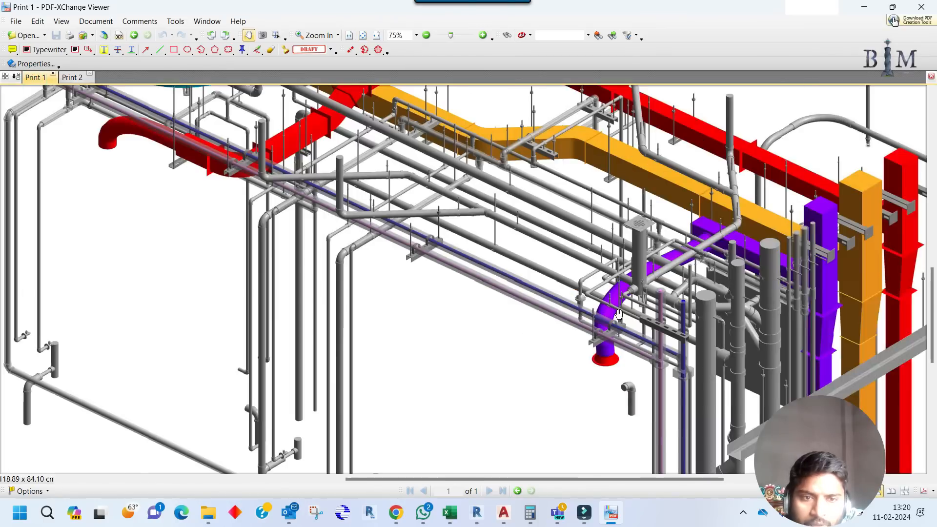
ctrl+scroll(619, 313, up, 2)
drag(537, 258, 518, 223)
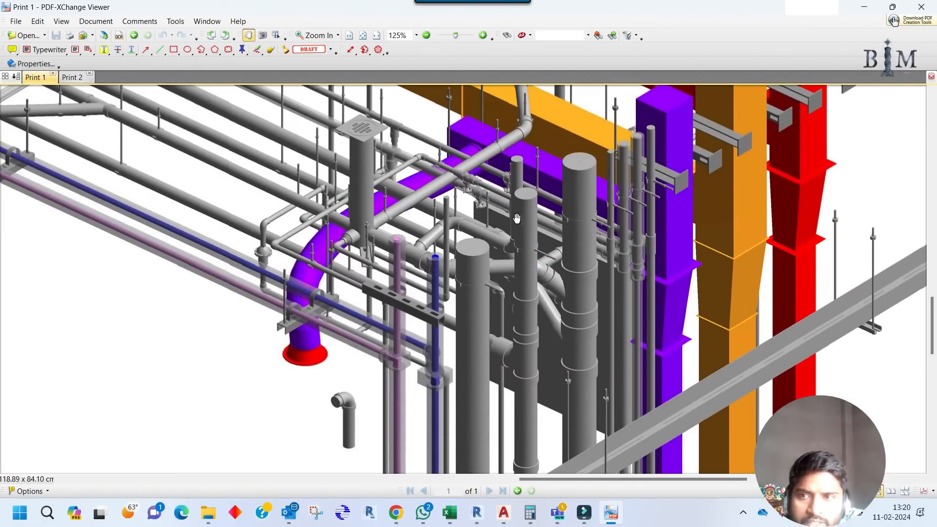
click(76, 77)
drag(622, 297, 561, 194)
scroll(563, 198, down, 1)
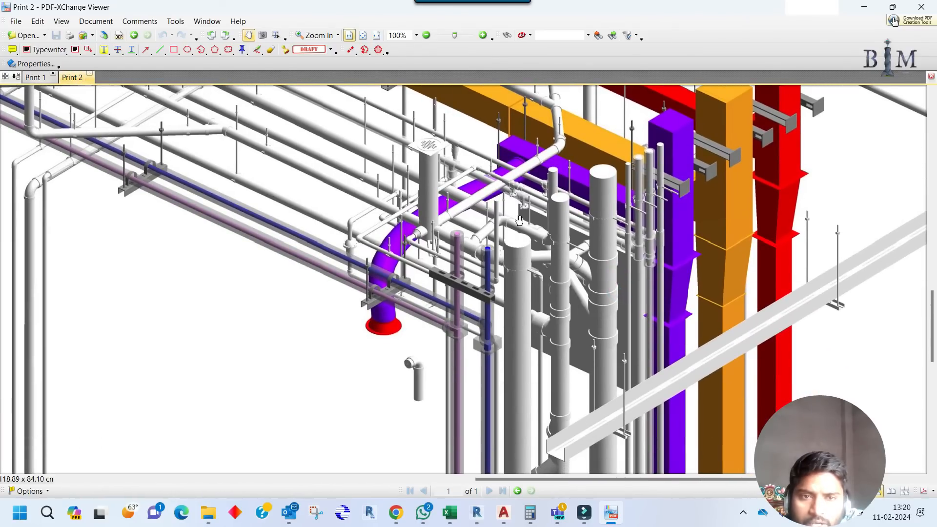
click(35, 78)
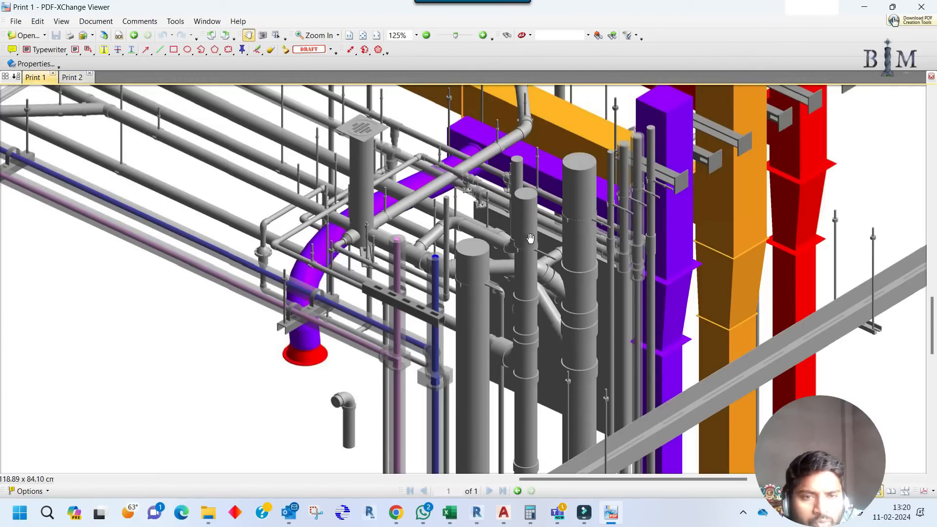
click(72, 77)
drag(606, 244, 586, 279)
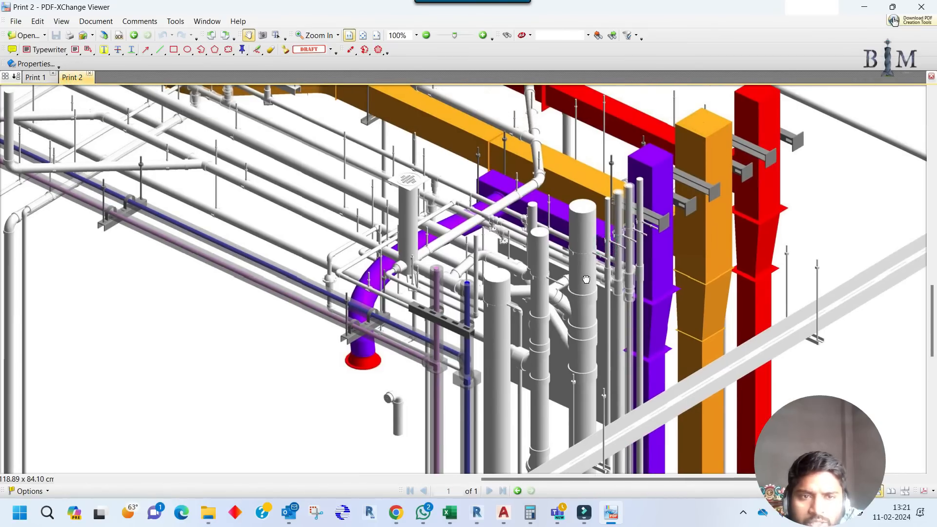
key(ctrl+0)
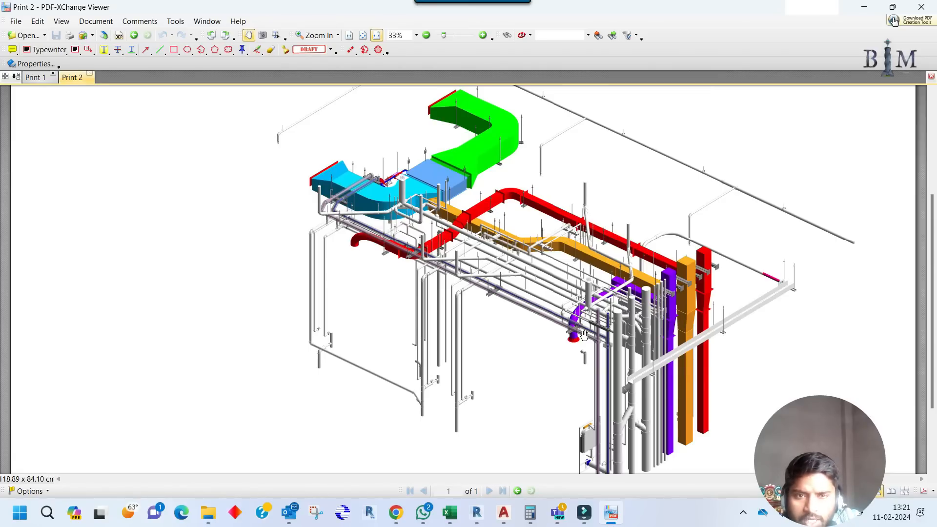
Return from the Print 2 overview to the Print 1 PDF and compare the gray pipes across the whole model.
ctrl+scroll(584, 336, up, 5)
ctrl+scroll(600, 333, down, 5)
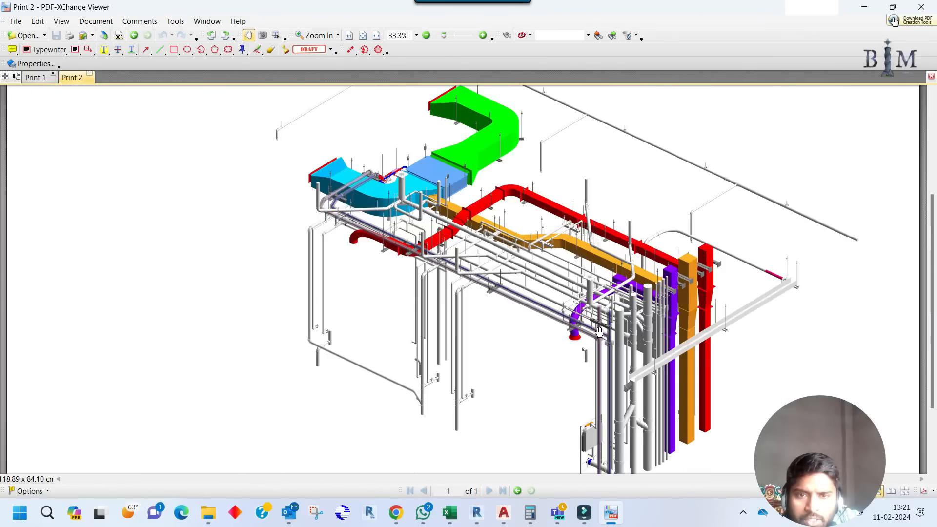
click(34, 77)
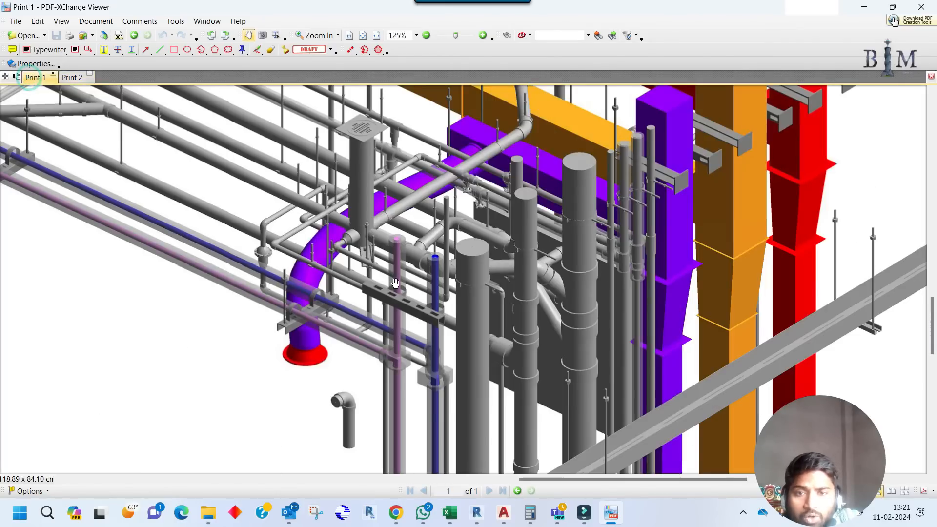
ctrl+scroll(748, 147, down, 3)
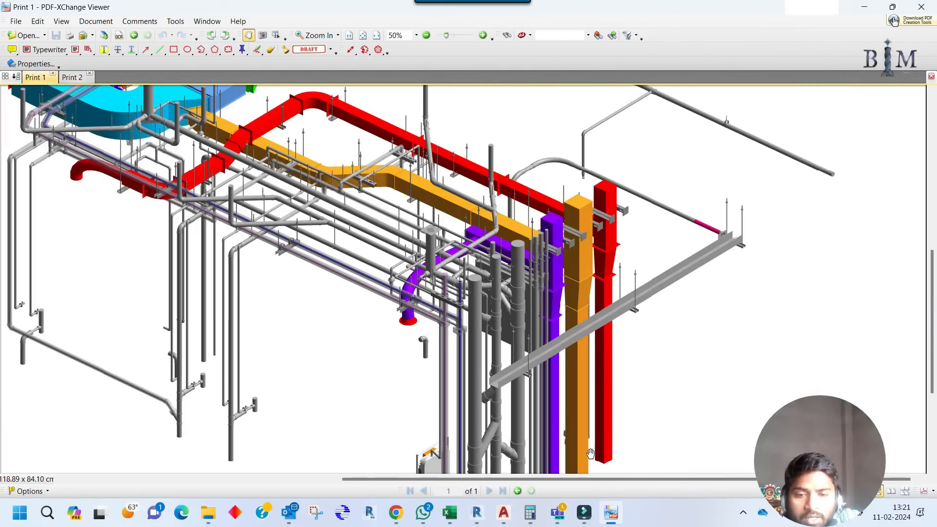
Switch back to Revit, add the Workset CHW filter to 3D view 12, and move it above Workset HVAC.
mouse_move(477, 511)
click(521, 461)
scroll(591, 380, up, 5)
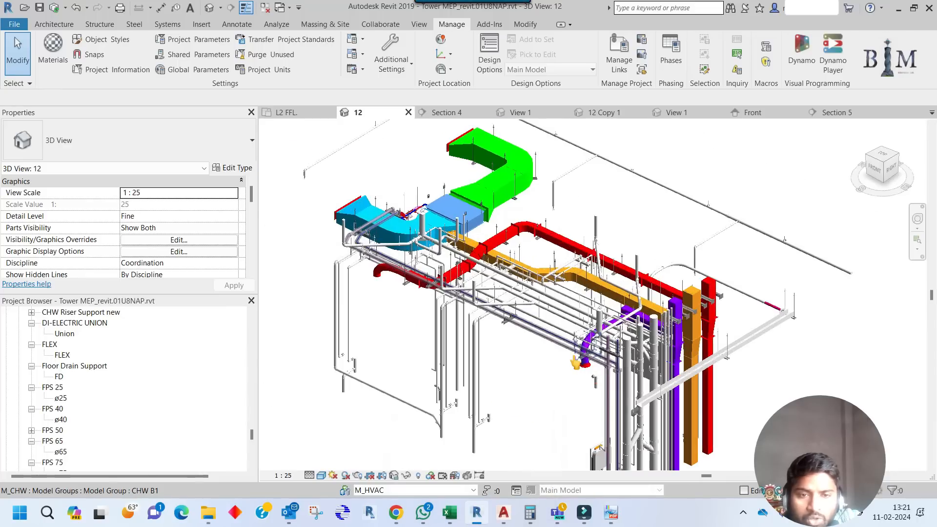
key(g)
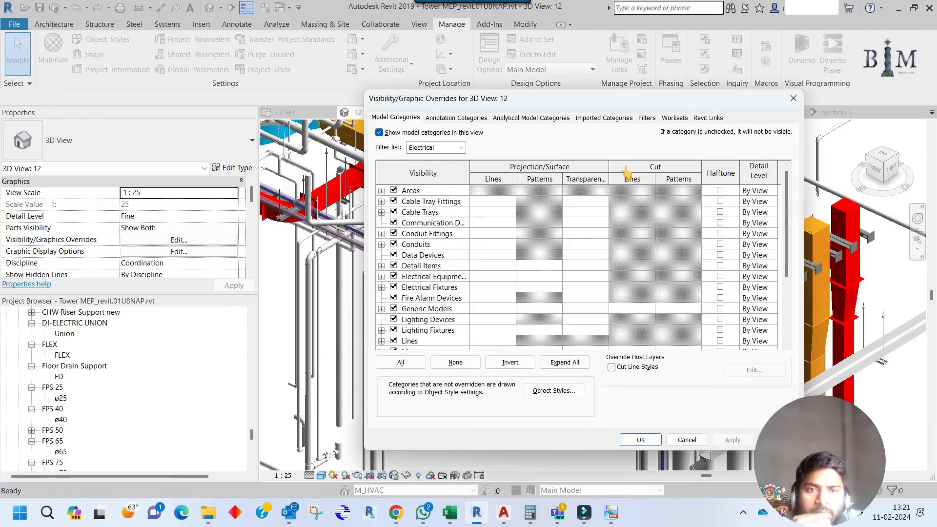
click(644, 118)
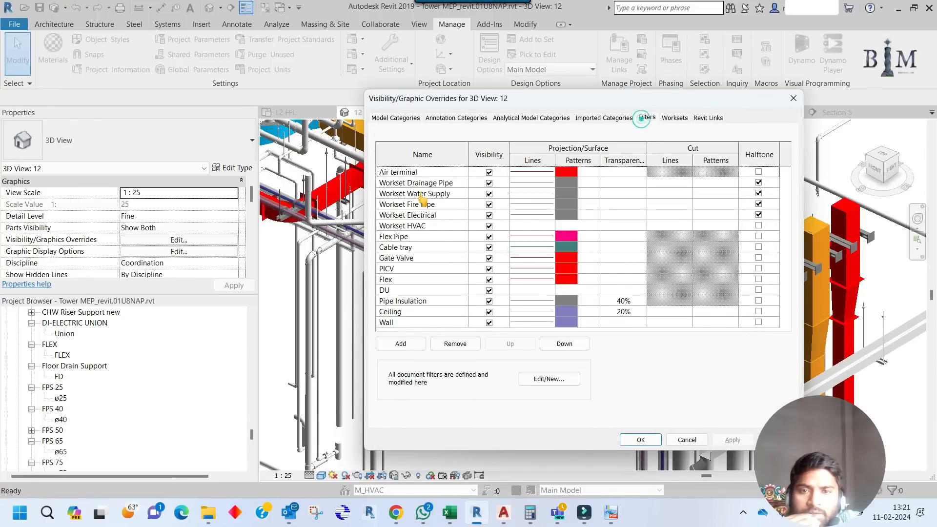
click(430, 226)
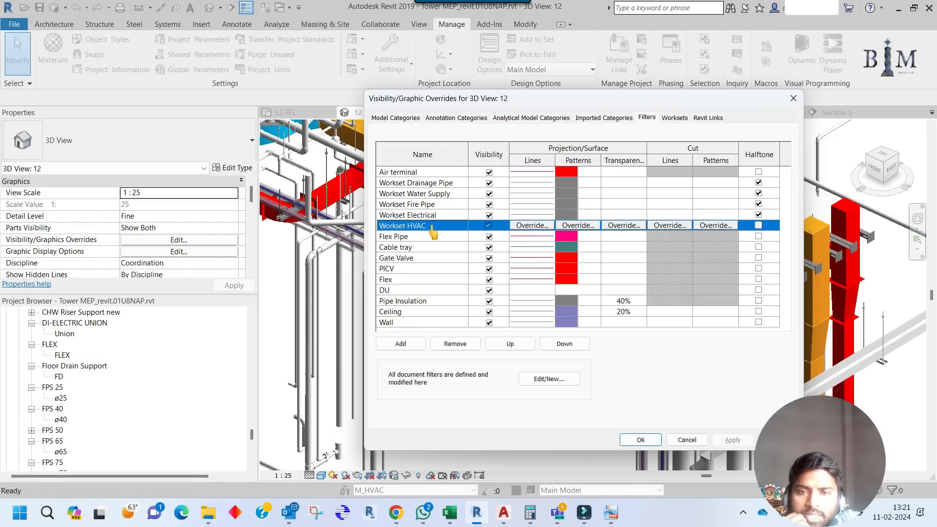
click(407, 343)
click(545, 265)
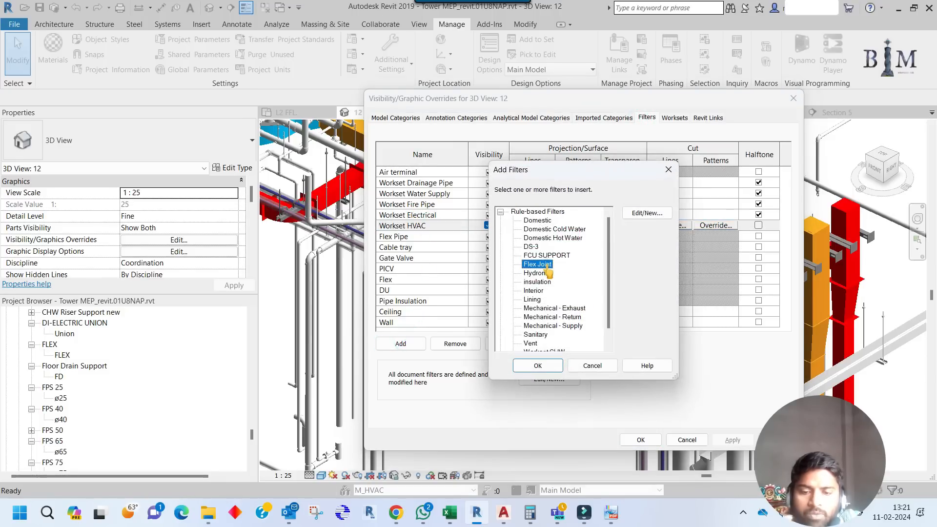
scroll(548, 272, down, 1)
click(544, 335)
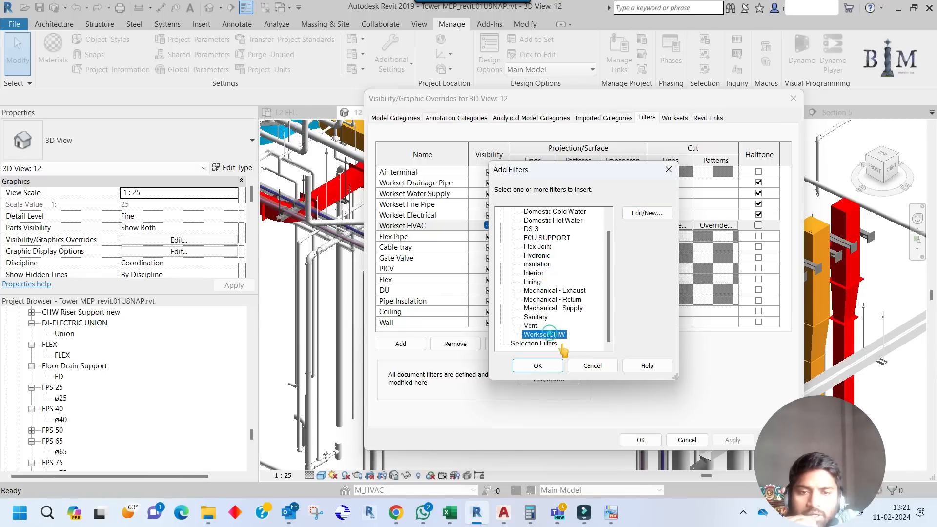
click(538, 366)
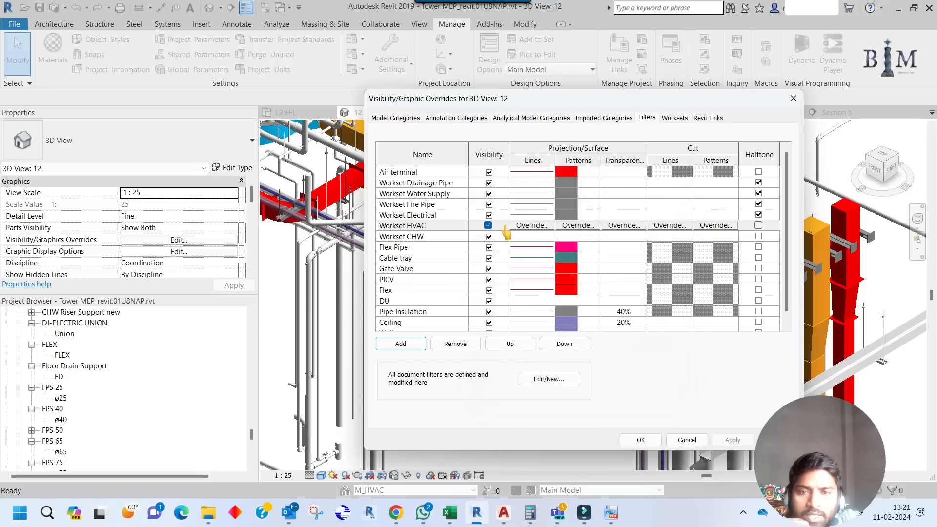
click(438, 234)
click(511, 344)
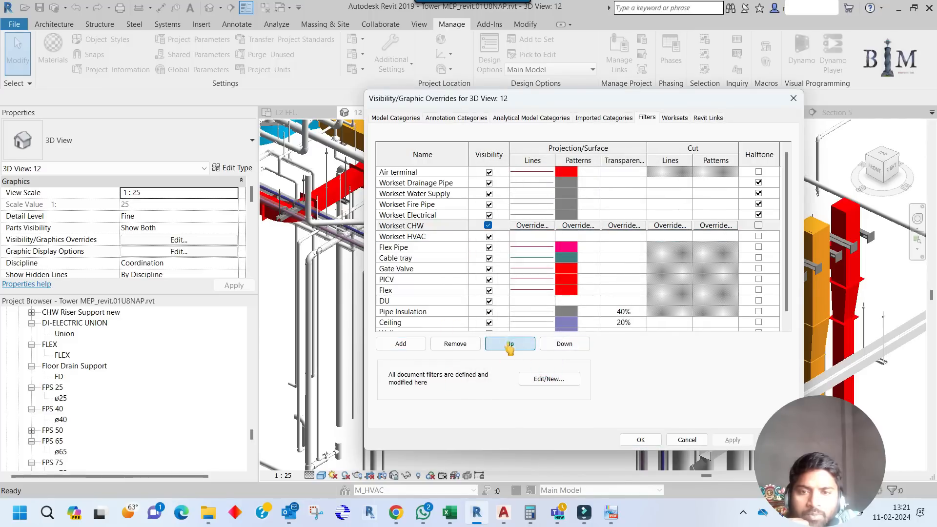
Override the Workset CHW filter's projection lines with gray RGB 128-128-128 and line weight 1.
click(533, 226)
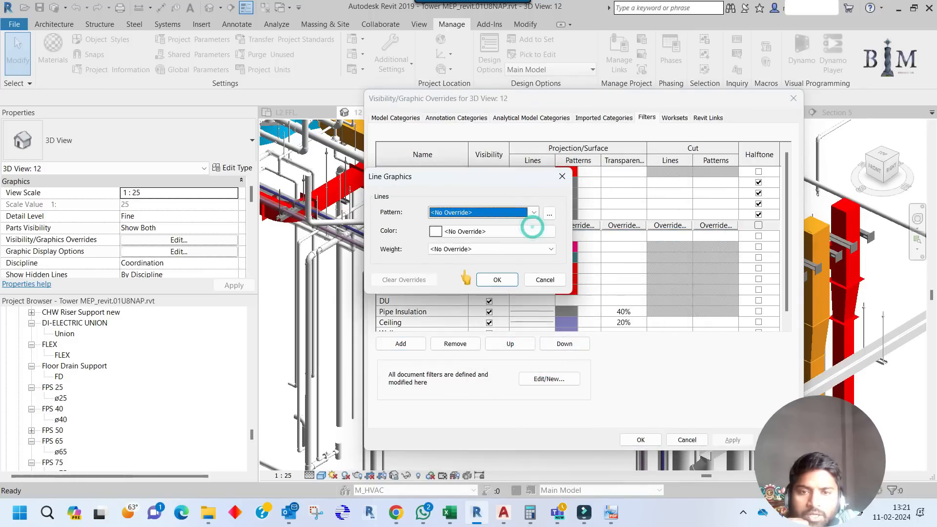
click(453, 228)
click(514, 338)
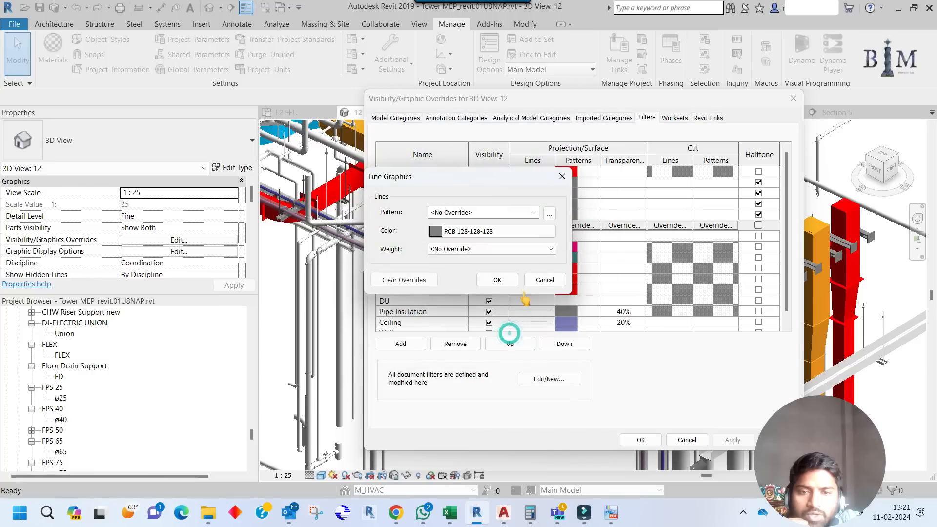
click(488, 249)
click(481, 264)
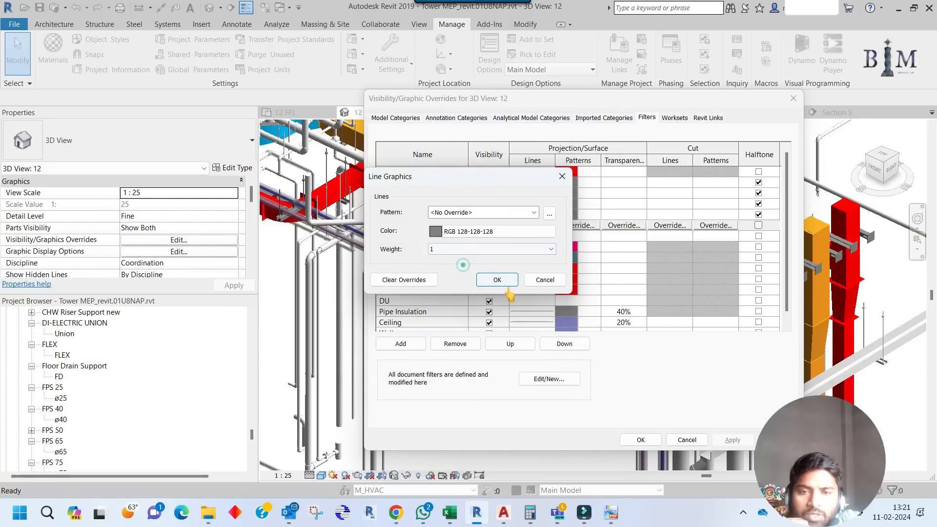
click(503, 281)
Give the Workset CHW filter a solid RGB 128-128-128 foreground surface pattern, enable its halftone, and apply the overrides.
click(568, 227)
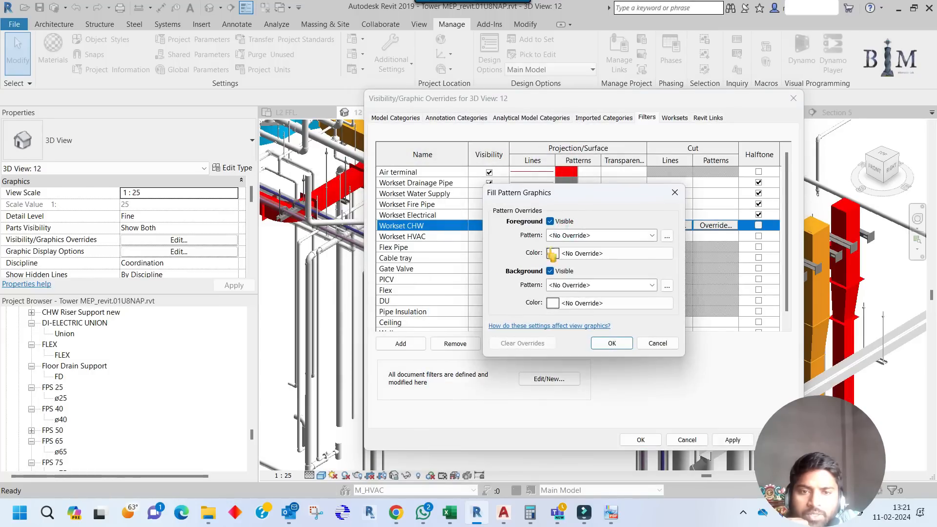
click(552, 253)
click(616, 378)
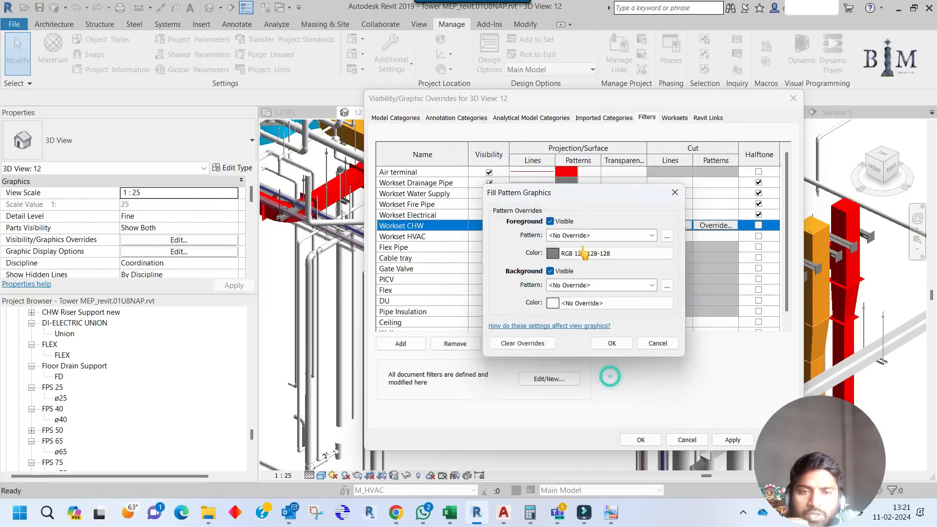
click(581, 236)
click(568, 15)
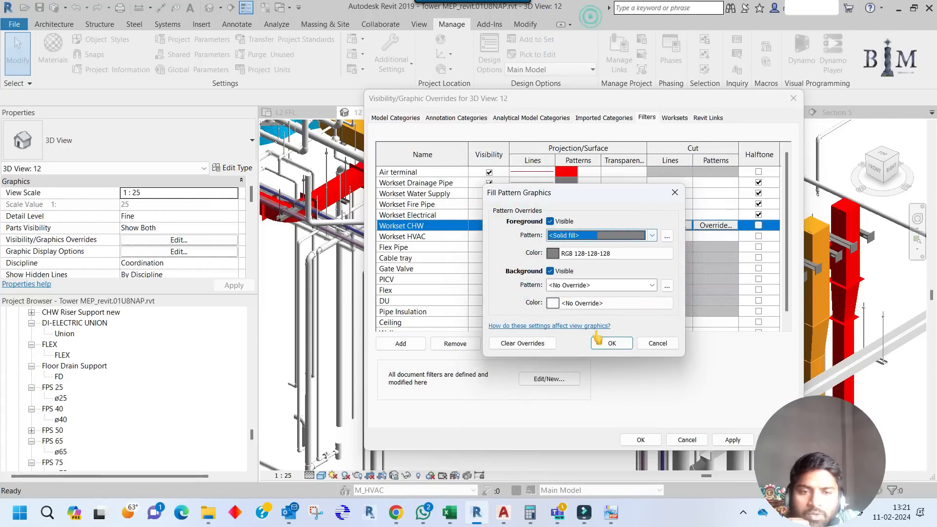
click(611, 343)
click(758, 226)
click(651, 439)
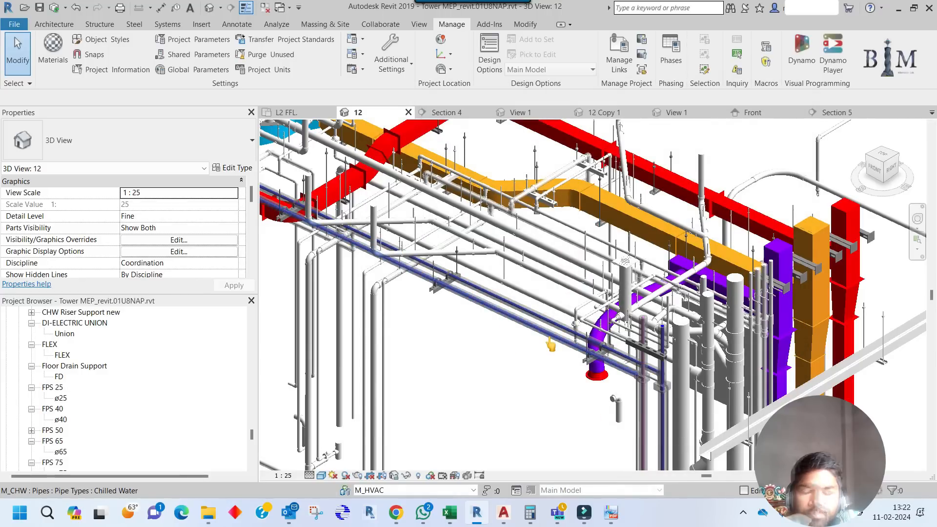
Open the Workset CHW filter definition and list categories from Architecture, Structure, Mechanical and Piping as well as Electrical.
key(v)
key(g)
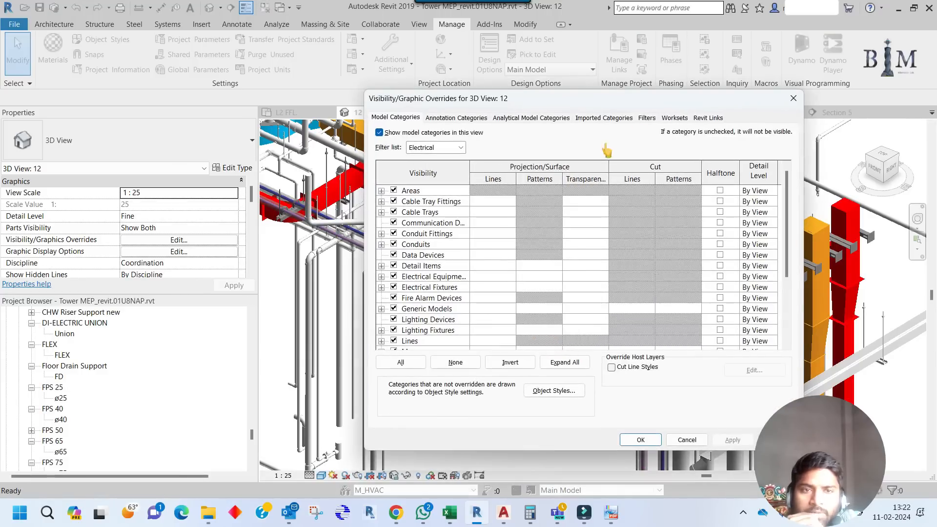
click(673, 118)
click(647, 117)
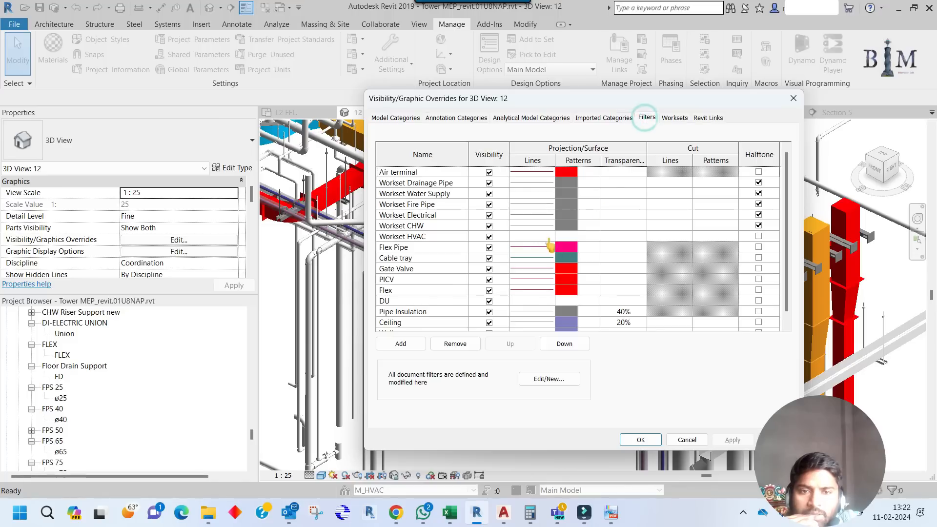
click(430, 226)
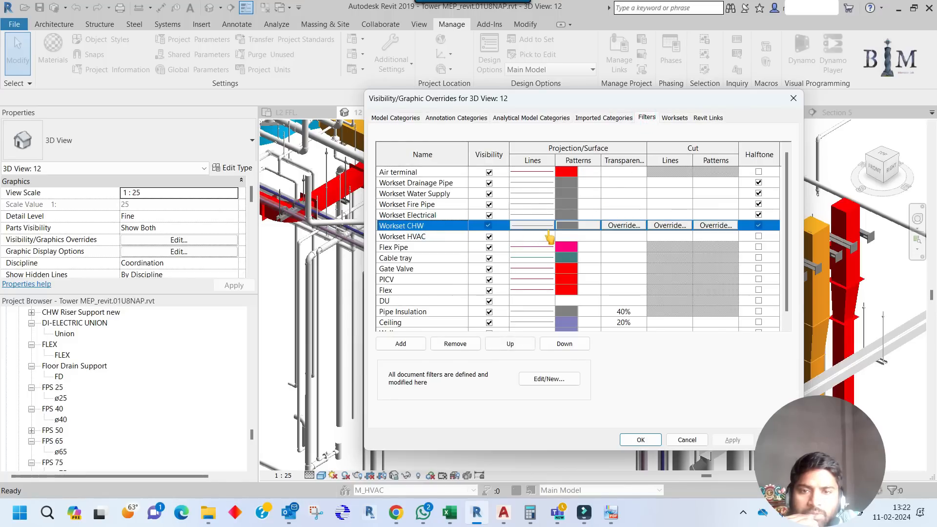
click(537, 379)
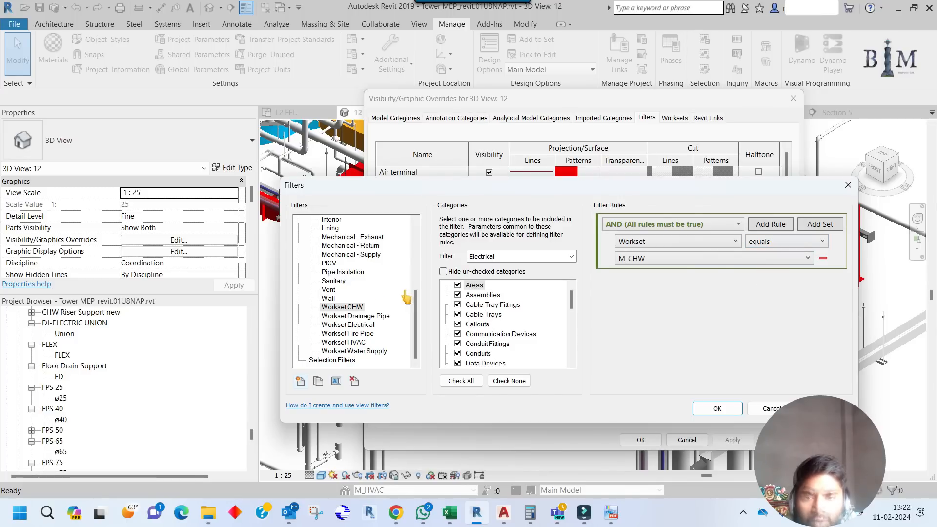
click(348, 308)
click(500, 256)
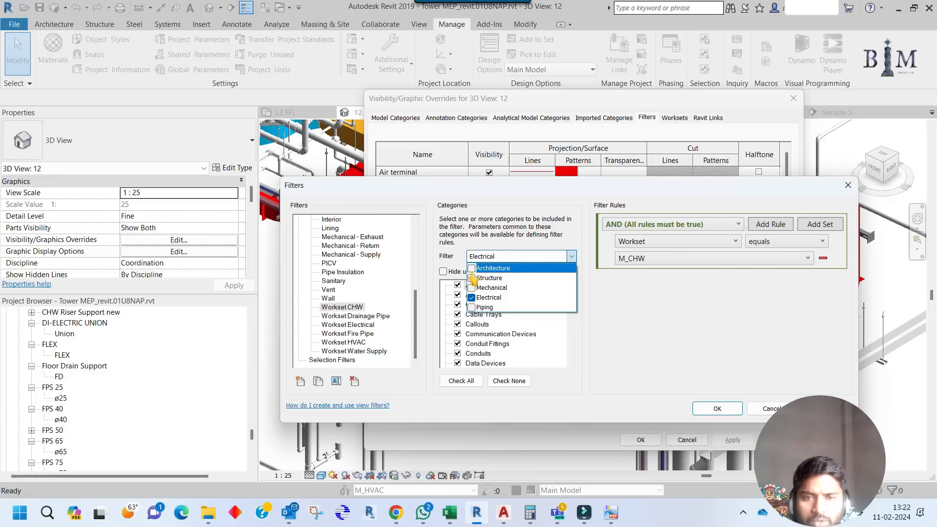
click(471, 268)
click(472, 278)
click(472, 288)
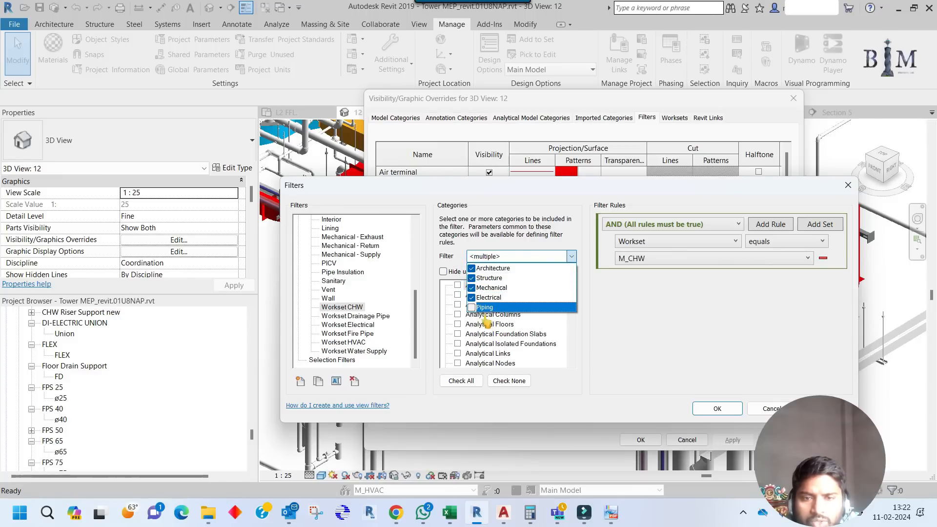
click(472, 307)
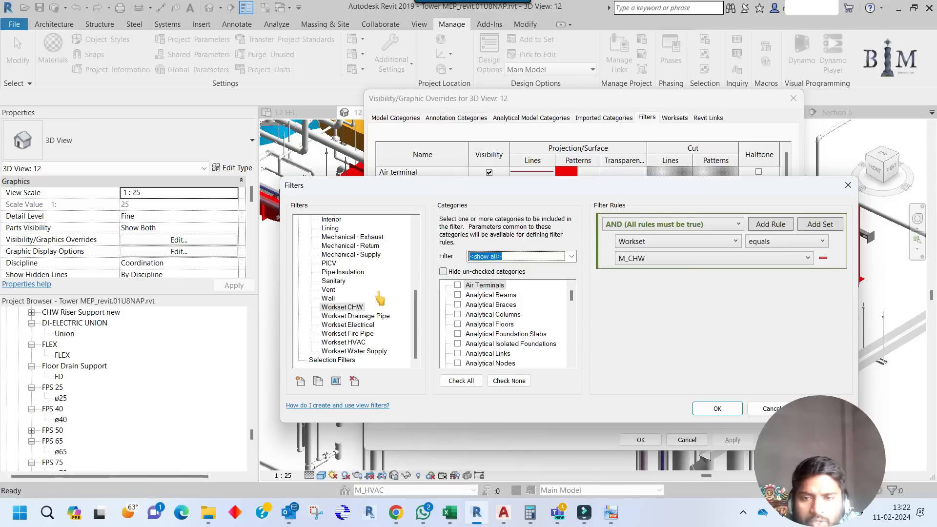
Include all listed categories in the Workset CHW filter and apply the change to the view.
click(359, 307)
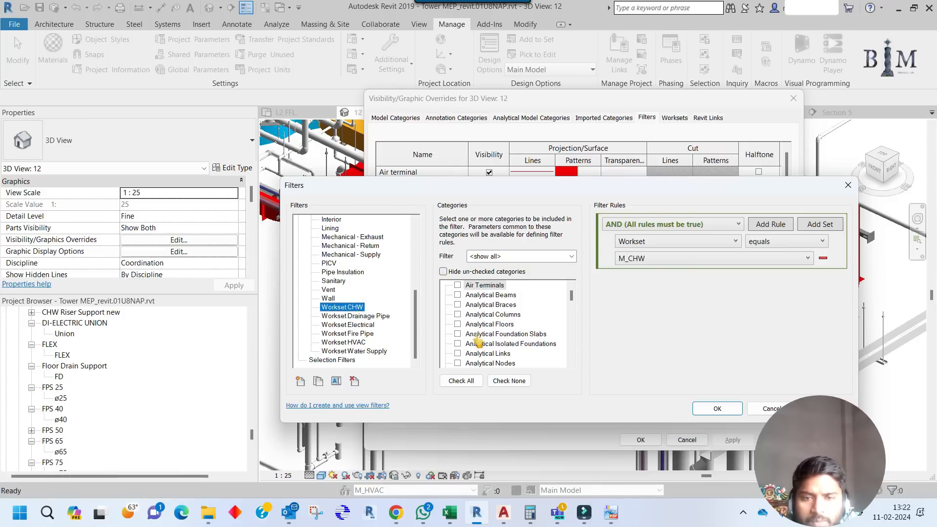
click(462, 381)
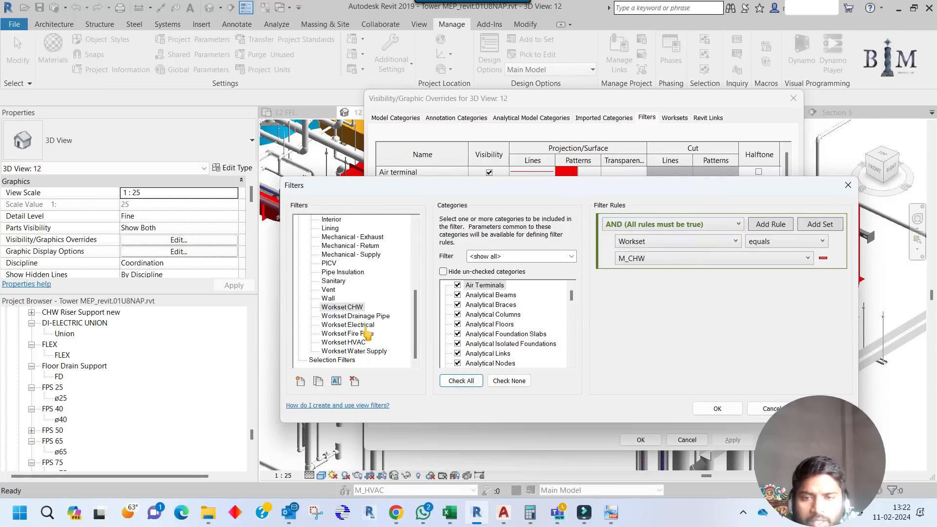
click(717, 409)
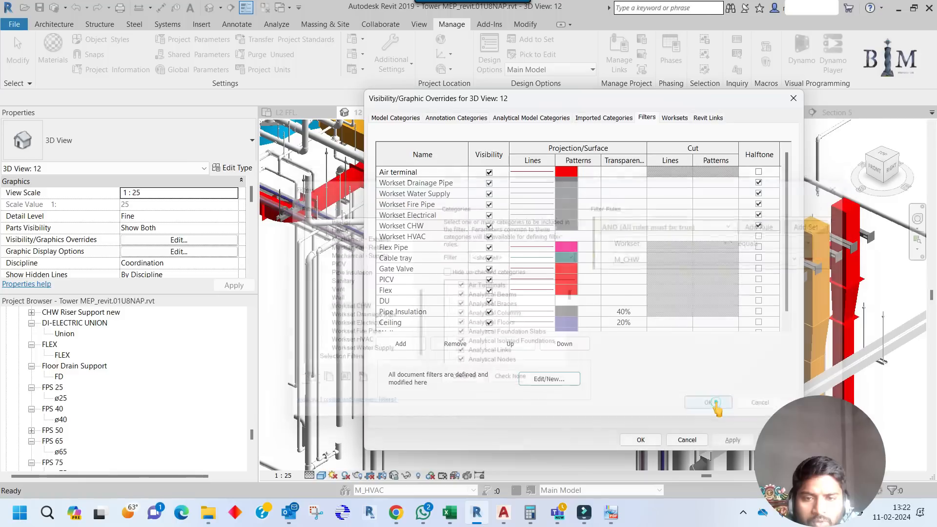
click(424, 228)
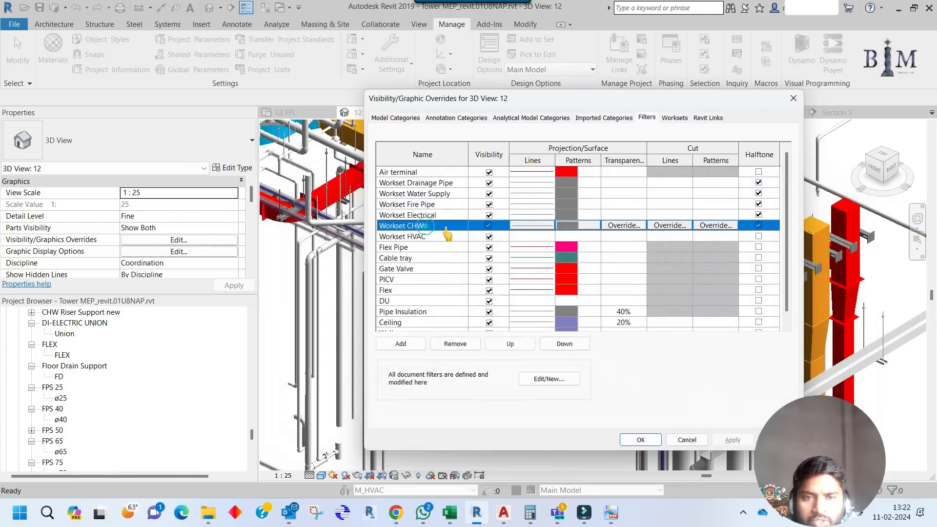
click(640, 439)
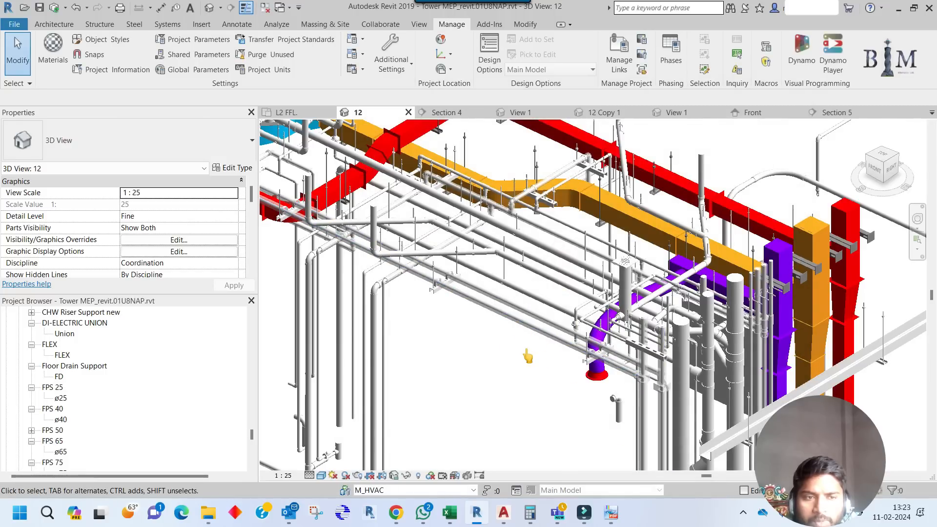
Select the magenta flex pipe near the cable tray and check which workset it belongs to.
middle_drag(529, 356, 404, 366)
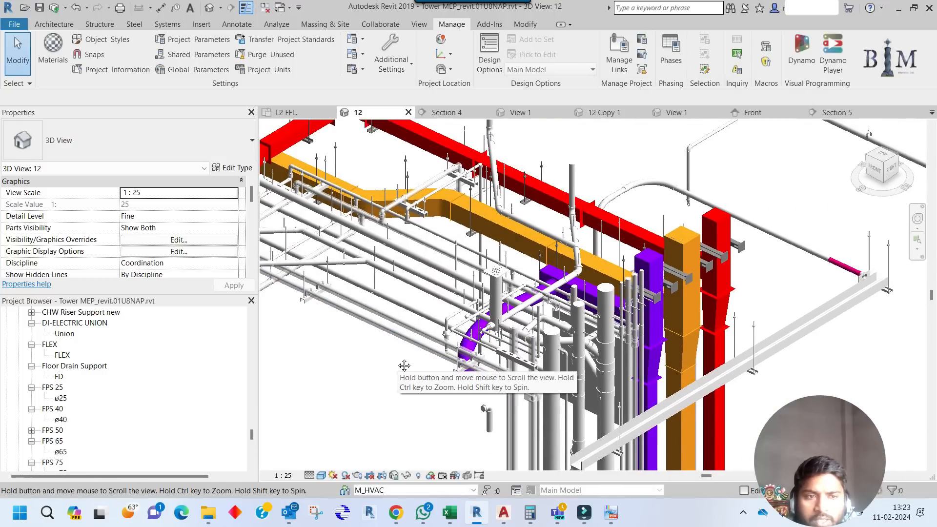
middle_drag(839, 275, 705, 301)
click(705, 301)
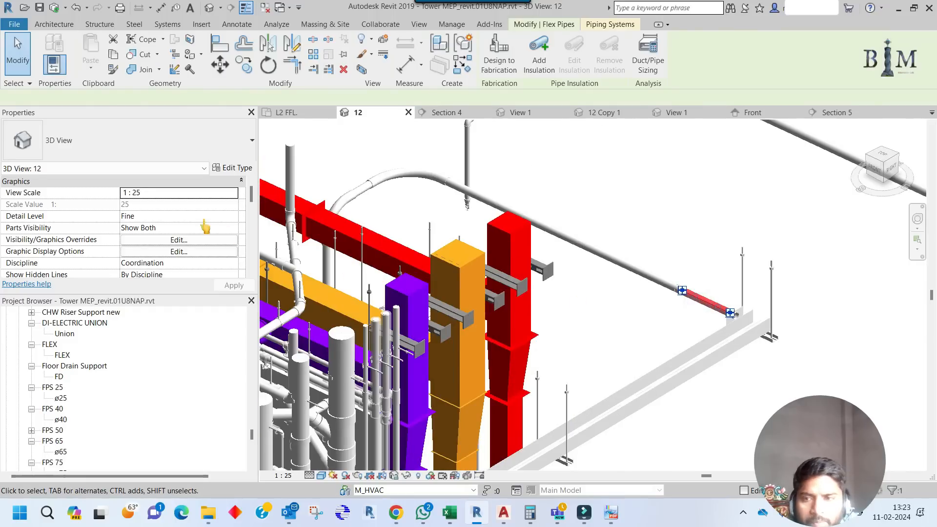
scroll(190, 233, down, 5)
scroll(190, 235, down, 10)
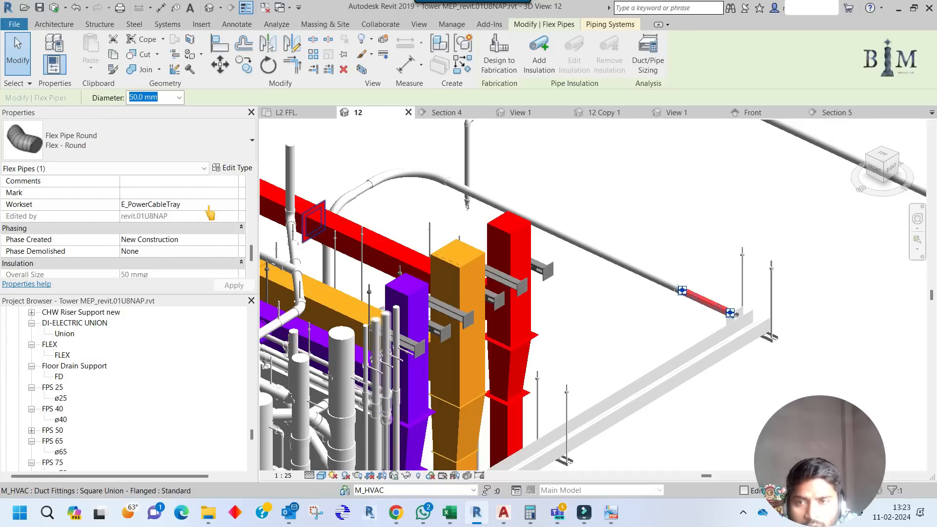
click(624, 205)
scroll(649, 229, down, 3)
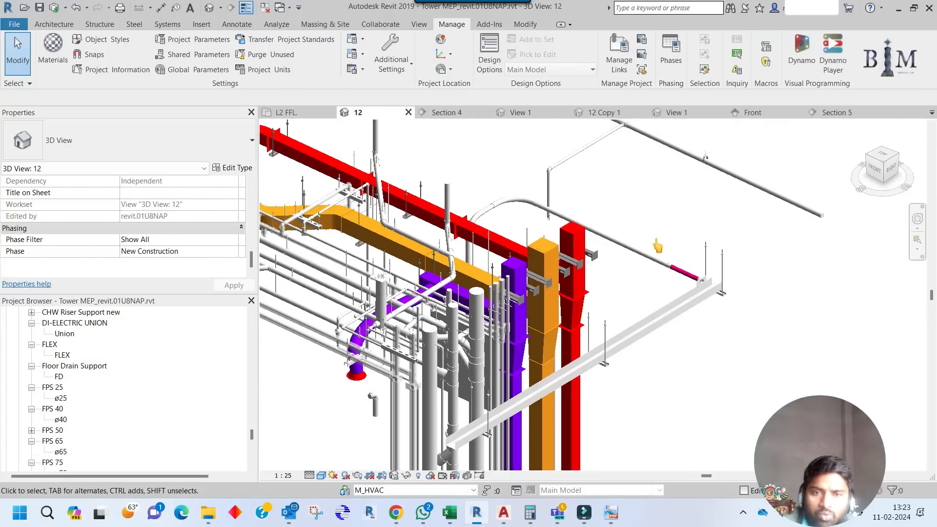
Create a new rule-based view filter named Workset Power Cable Tray for 3D view 12.
key(v)
key(g)
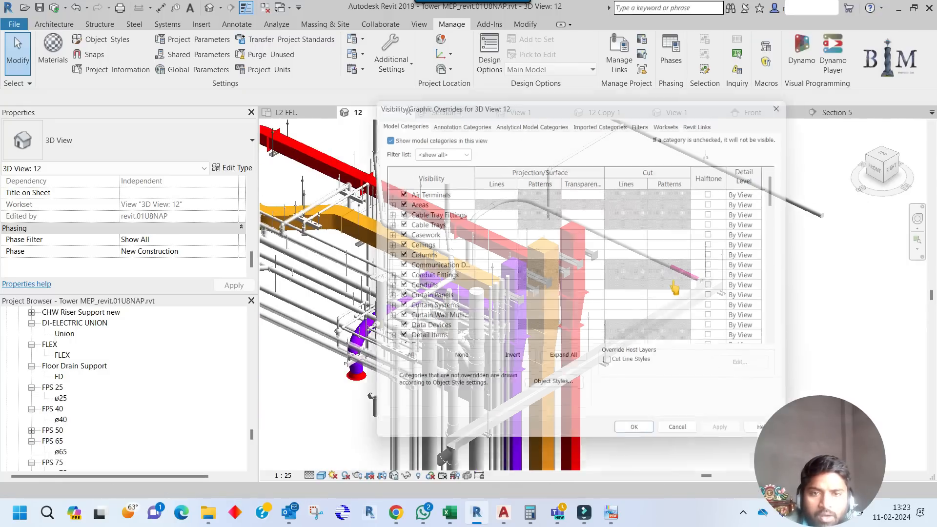
click(646, 118)
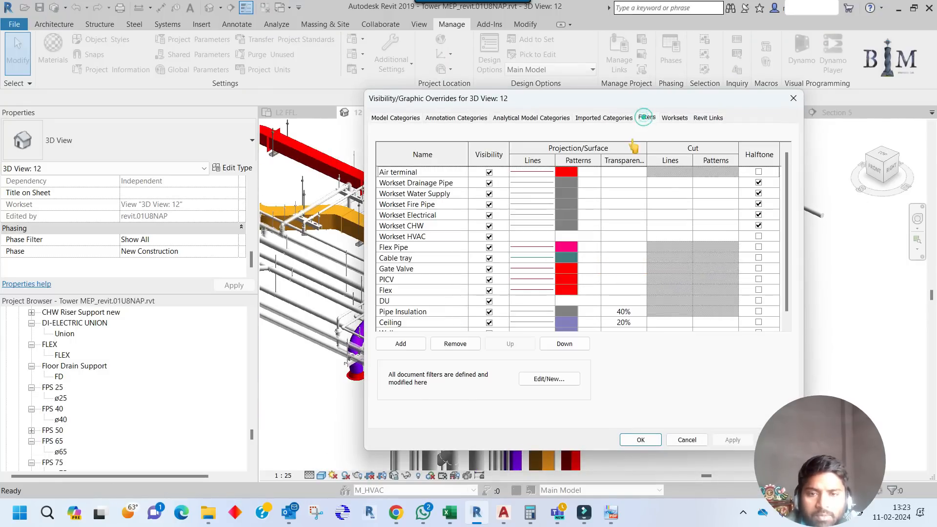
click(401, 343)
click(648, 213)
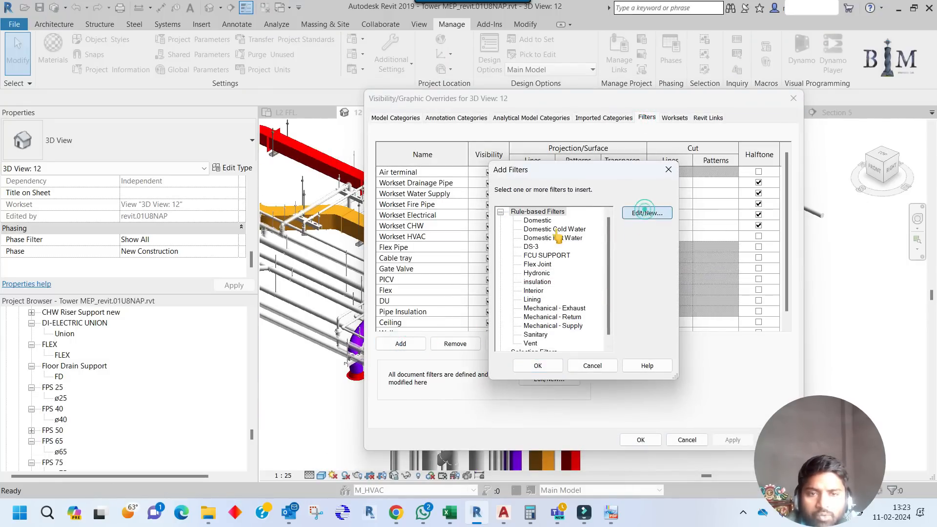
click(300, 382)
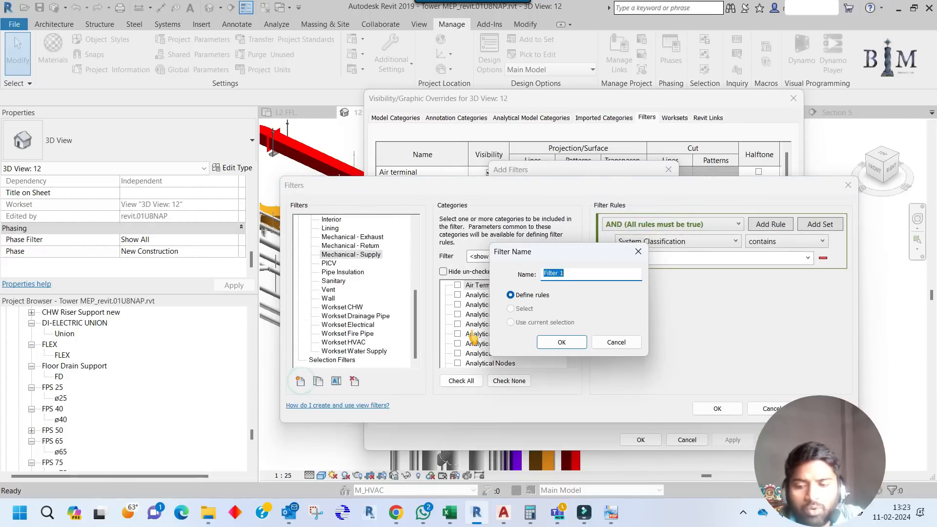
text(Work)
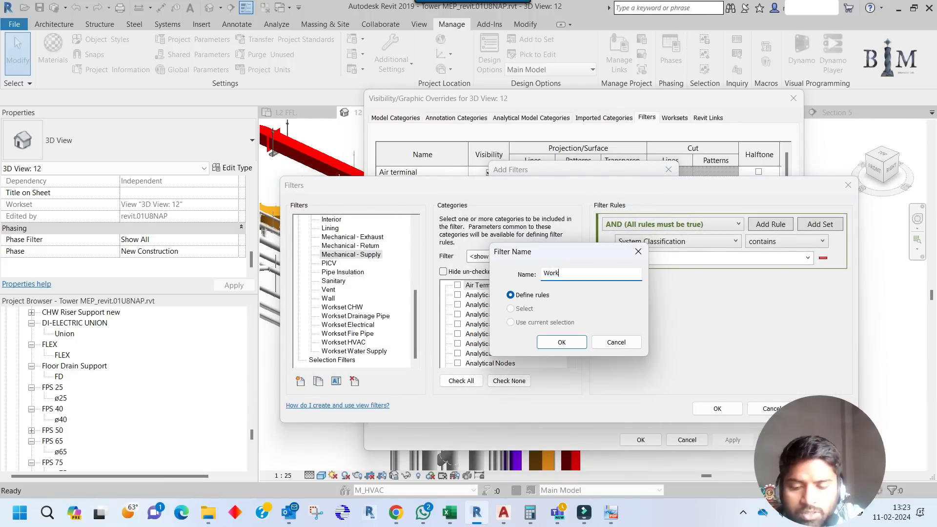
text(set Power C)
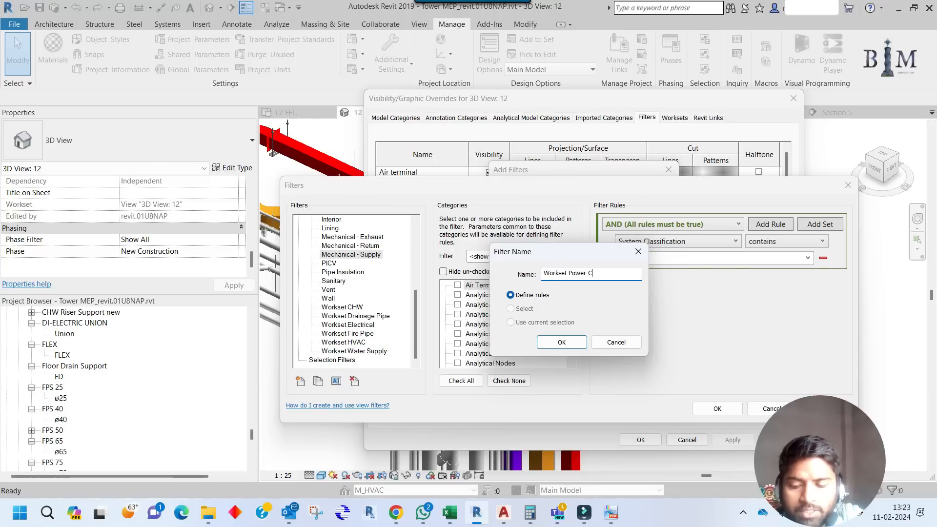
text(able Tray)
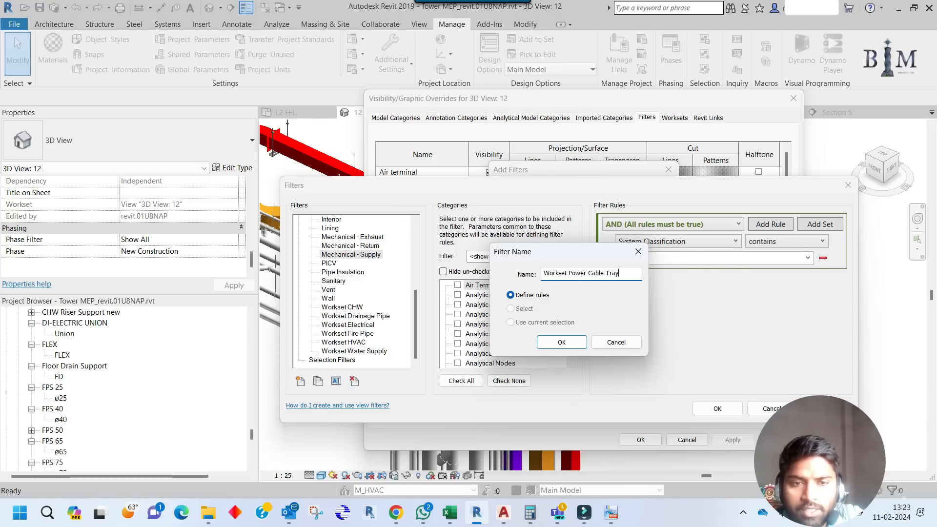
click(562, 342)
Include all categories in the new filter, set its rule to Workset equals E_PowerCableTray, and add it to the view.
click(460, 380)
click(683, 241)
click(645, 268)
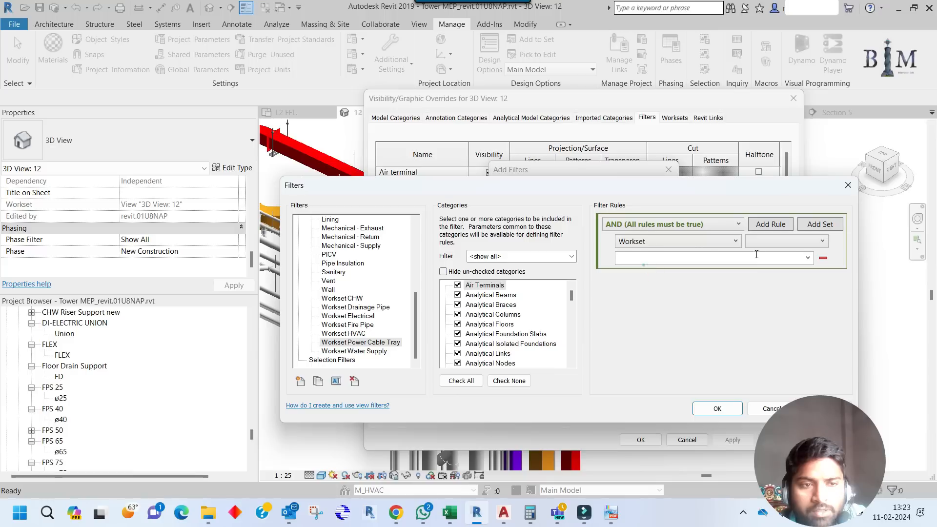
click(815, 241)
click(769, 254)
click(761, 258)
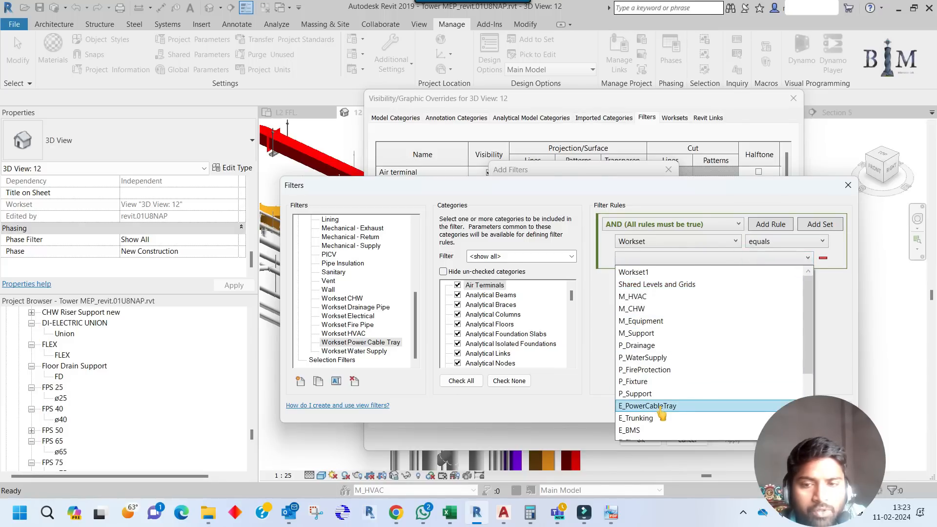
click(662, 408)
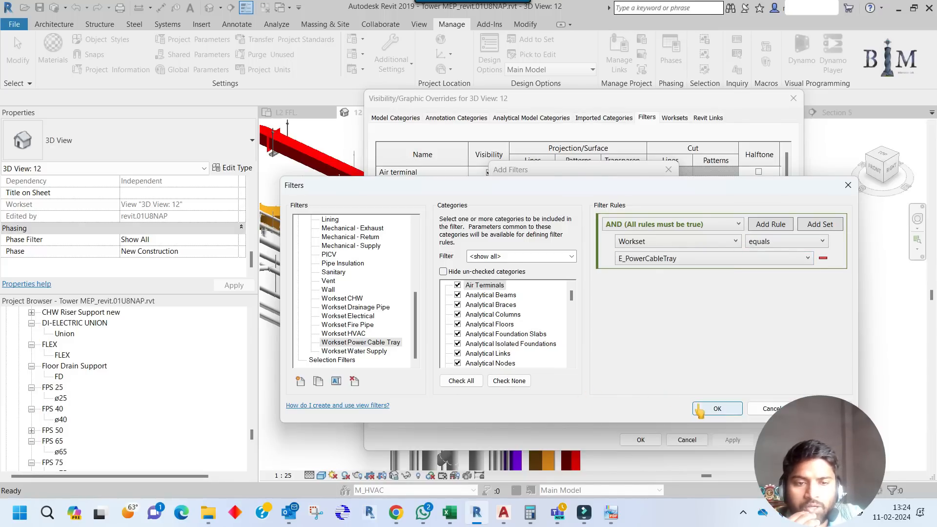
click(699, 409)
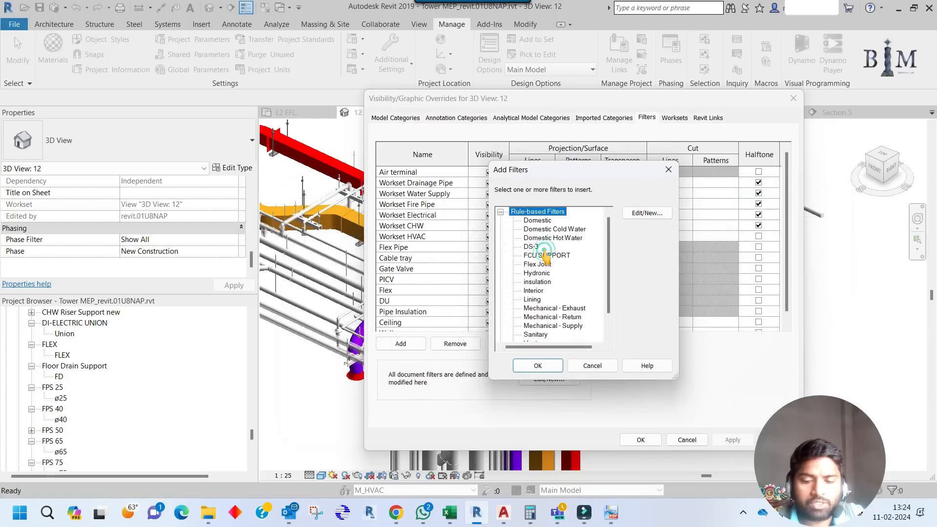
click(532, 369)
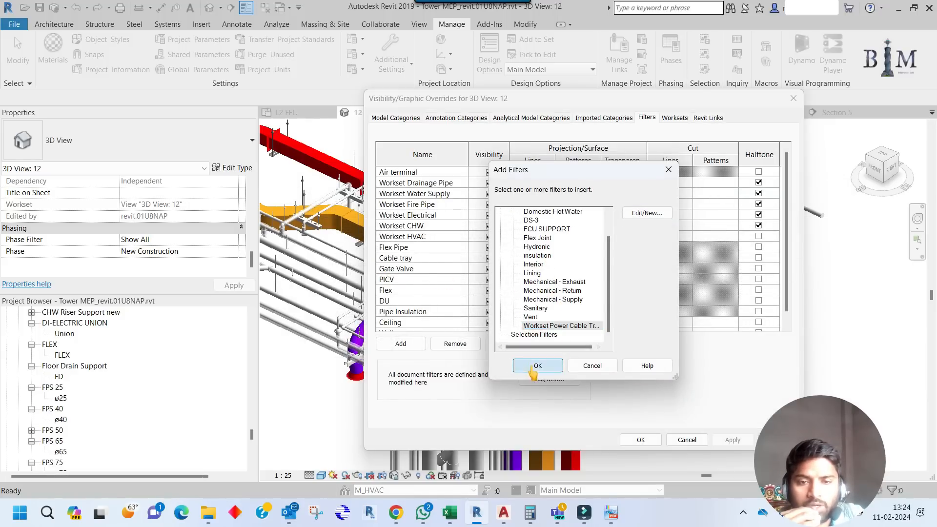
Override the Workset Power Cable Tray filter's projection lines with color RGB 128-128-128 and weight 1.
click(530, 184)
click(528, 182)
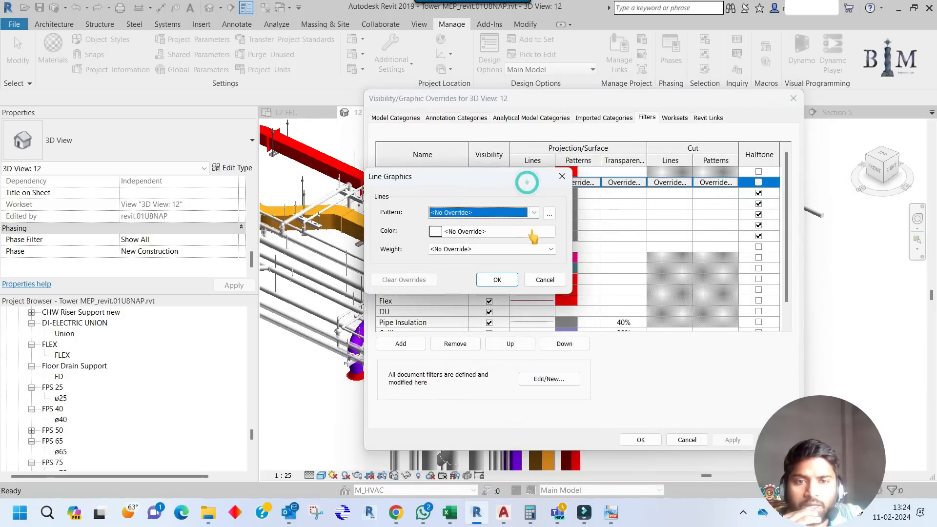
click(533, 237)
click(393, 214)
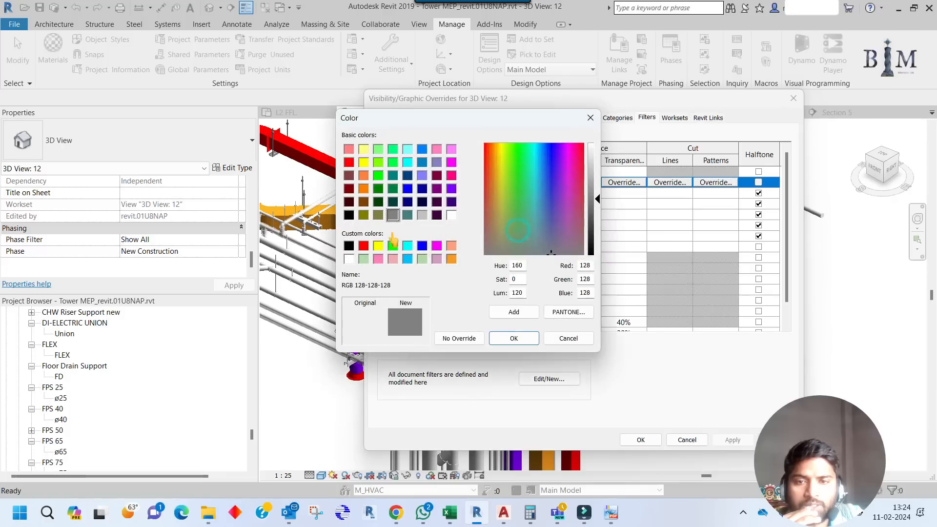
click(502, 341)
click(493, 249)
click(477, 259)
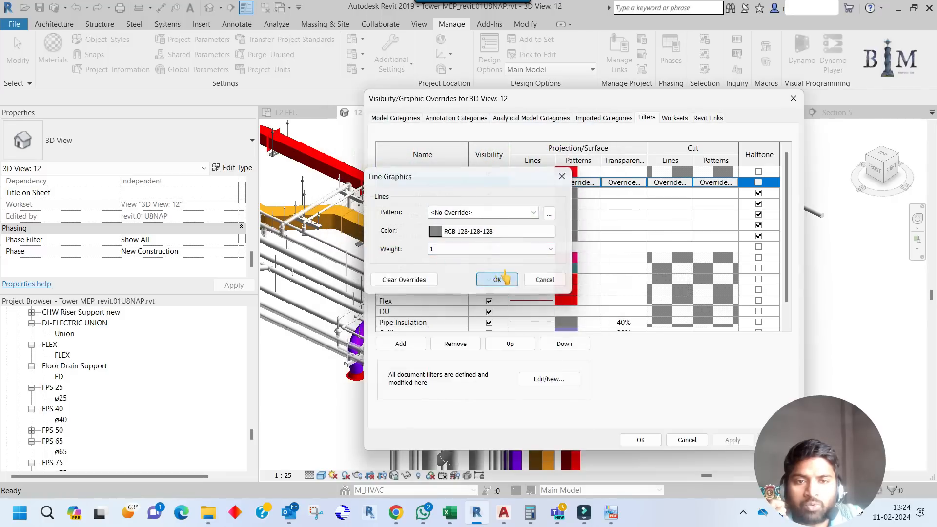
click(498, 278)
Give the Workset Power Cable Tray filter a solid RGB 128-128-128 foreground surface pattern, enable its halftone, and accept the overrides.
click(579, 183)
click(564, 236)
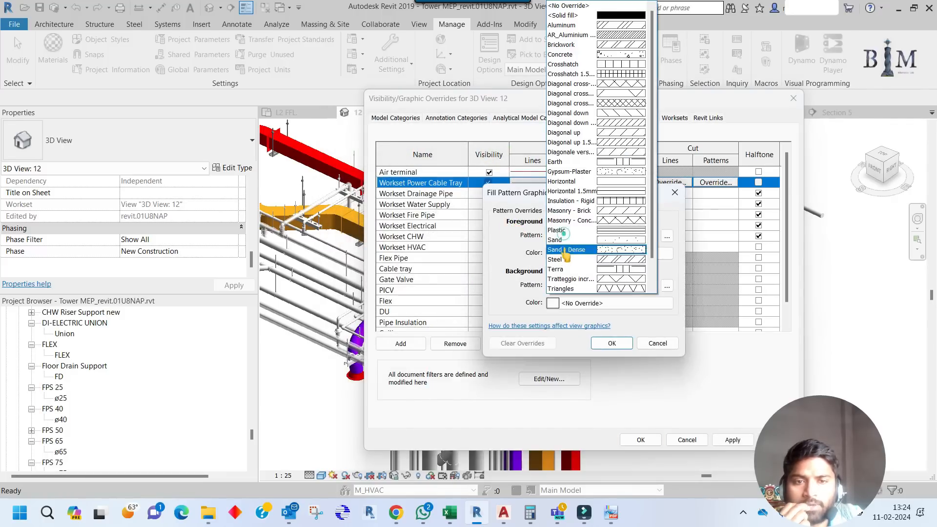
click(605, 15)
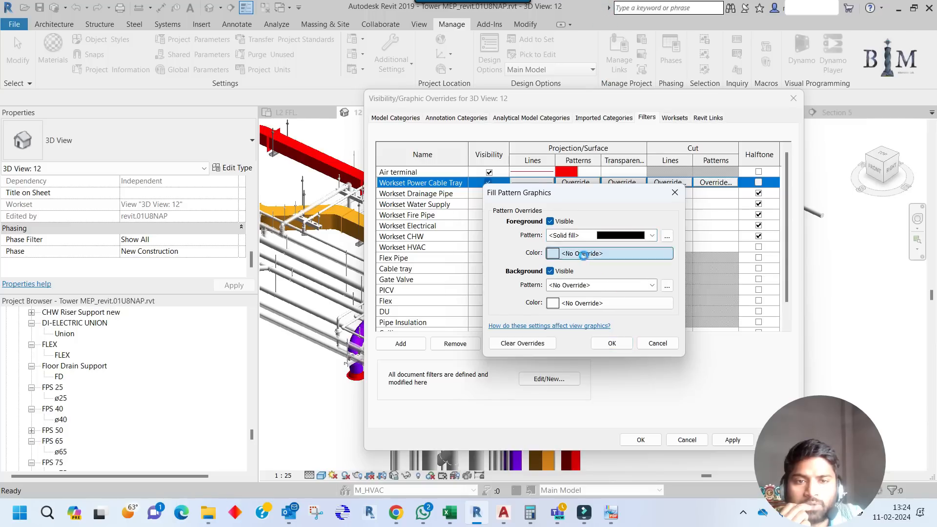
click(584, 253)
click(616, 381)
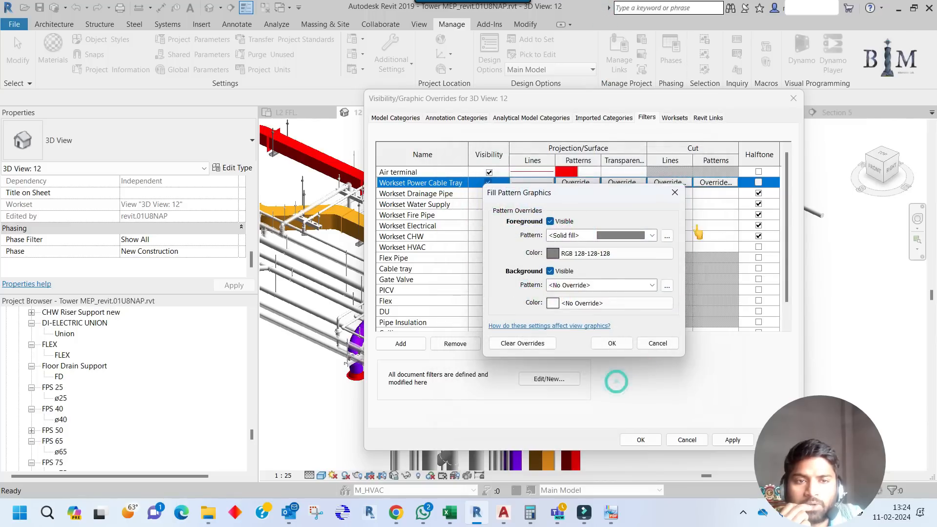
click(611, 343)
click(759, 182)
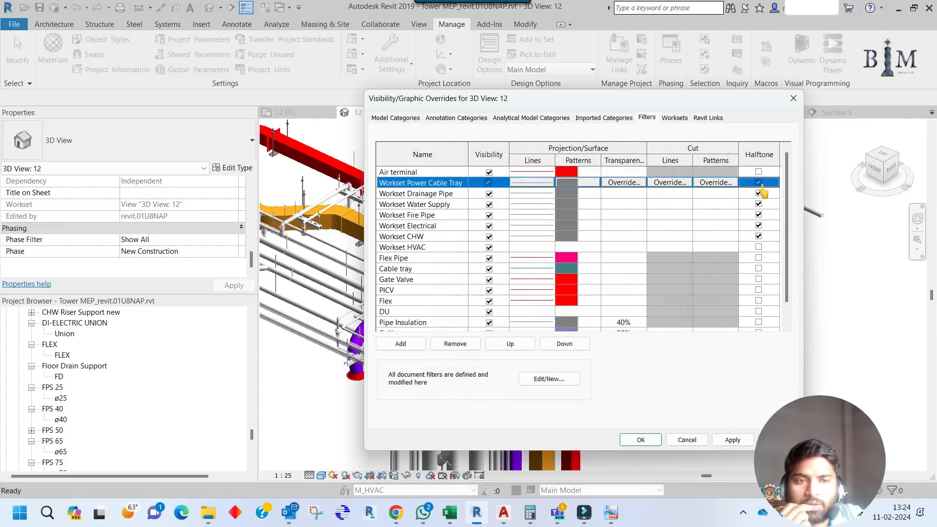
click(641, 440)
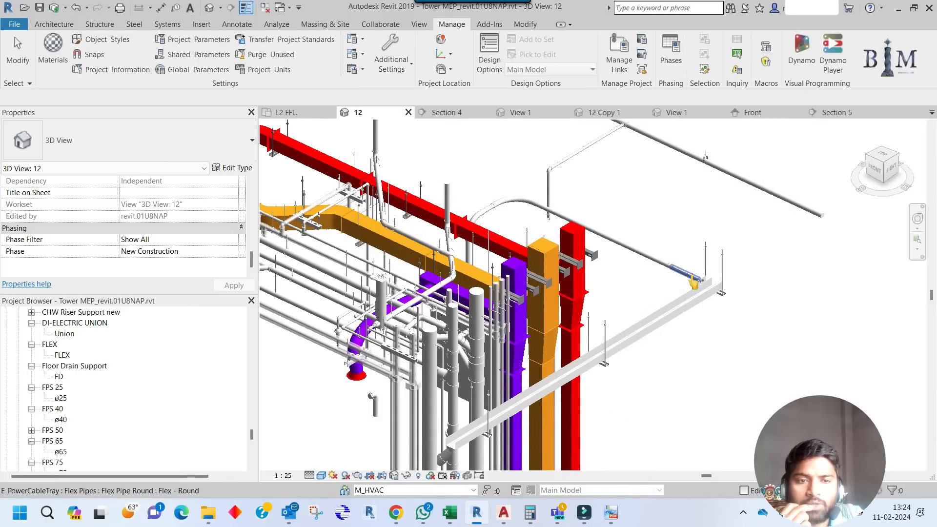
Inspect the flex pipe and conduit connector near the cable tray, and check the graying across the whole model.
scroll(693, 279, up, 3)
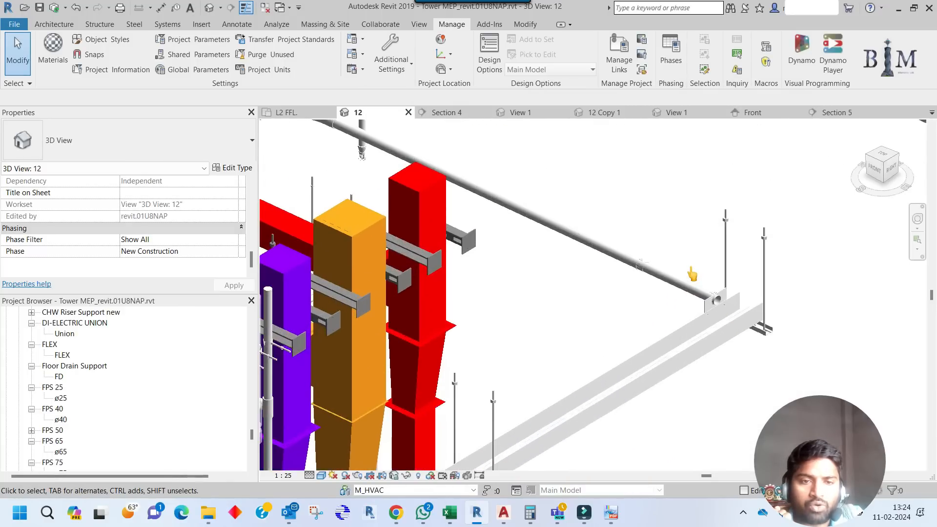
scroll(692, 275, up, 2)
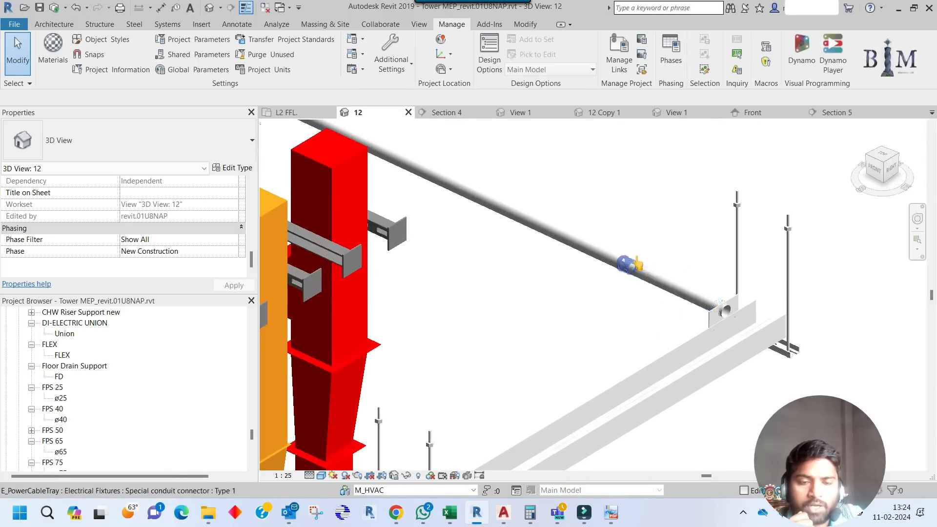
scroll(661, 264, up, 1)
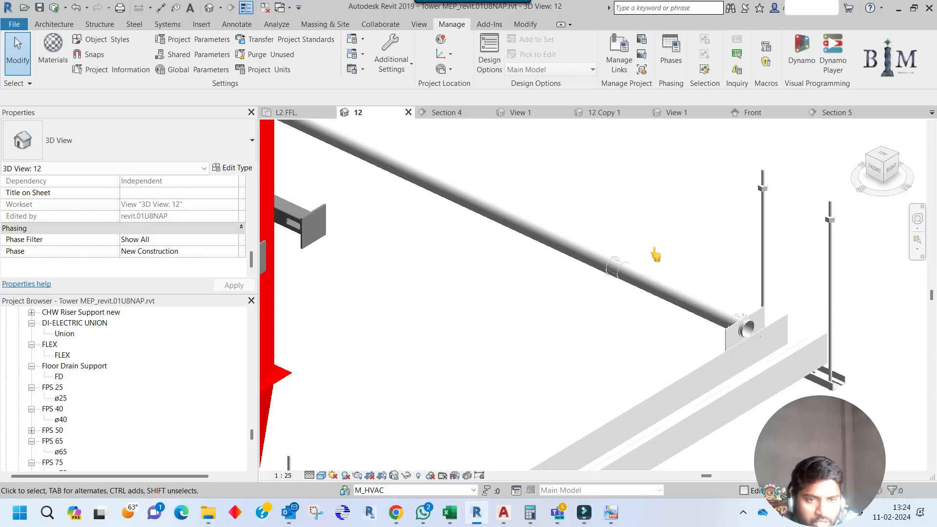
scroll(674, 277, down, 4)
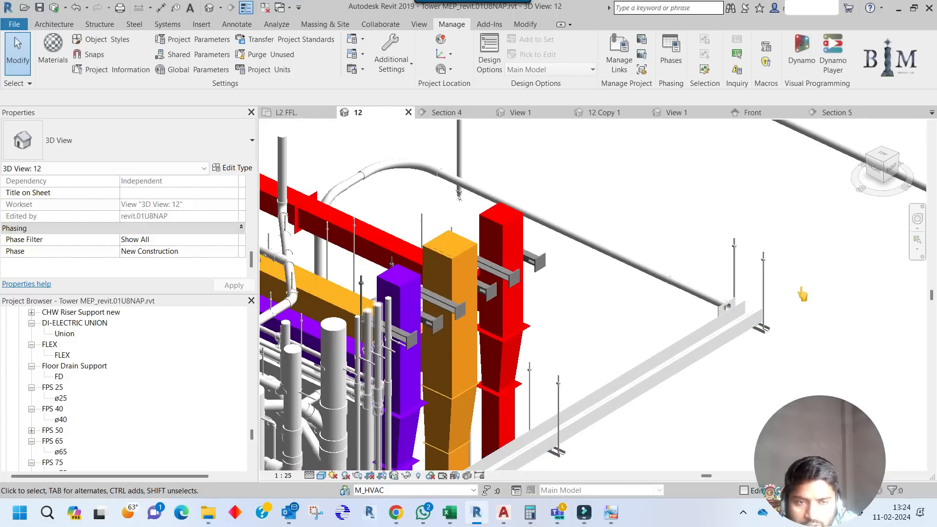
scroll(745, 288, down, 5)
middle_drag(747, 278, 732, 283)
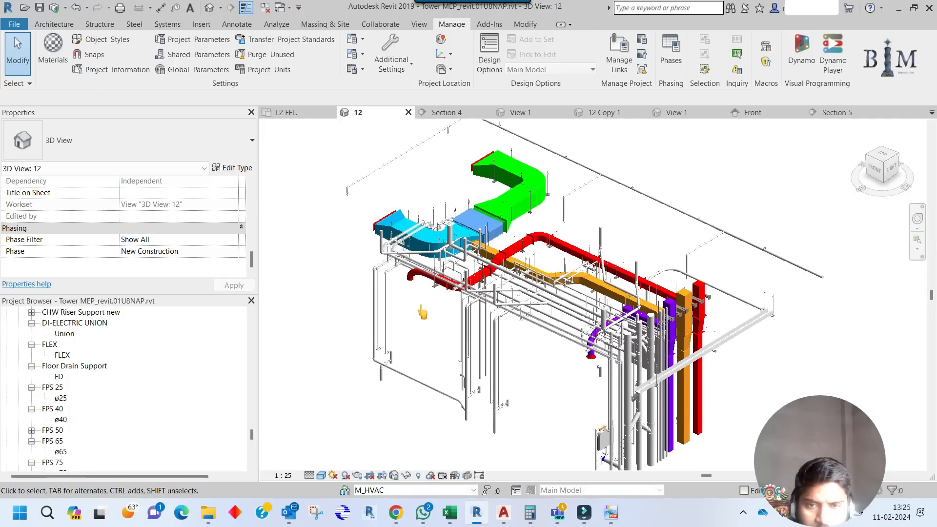